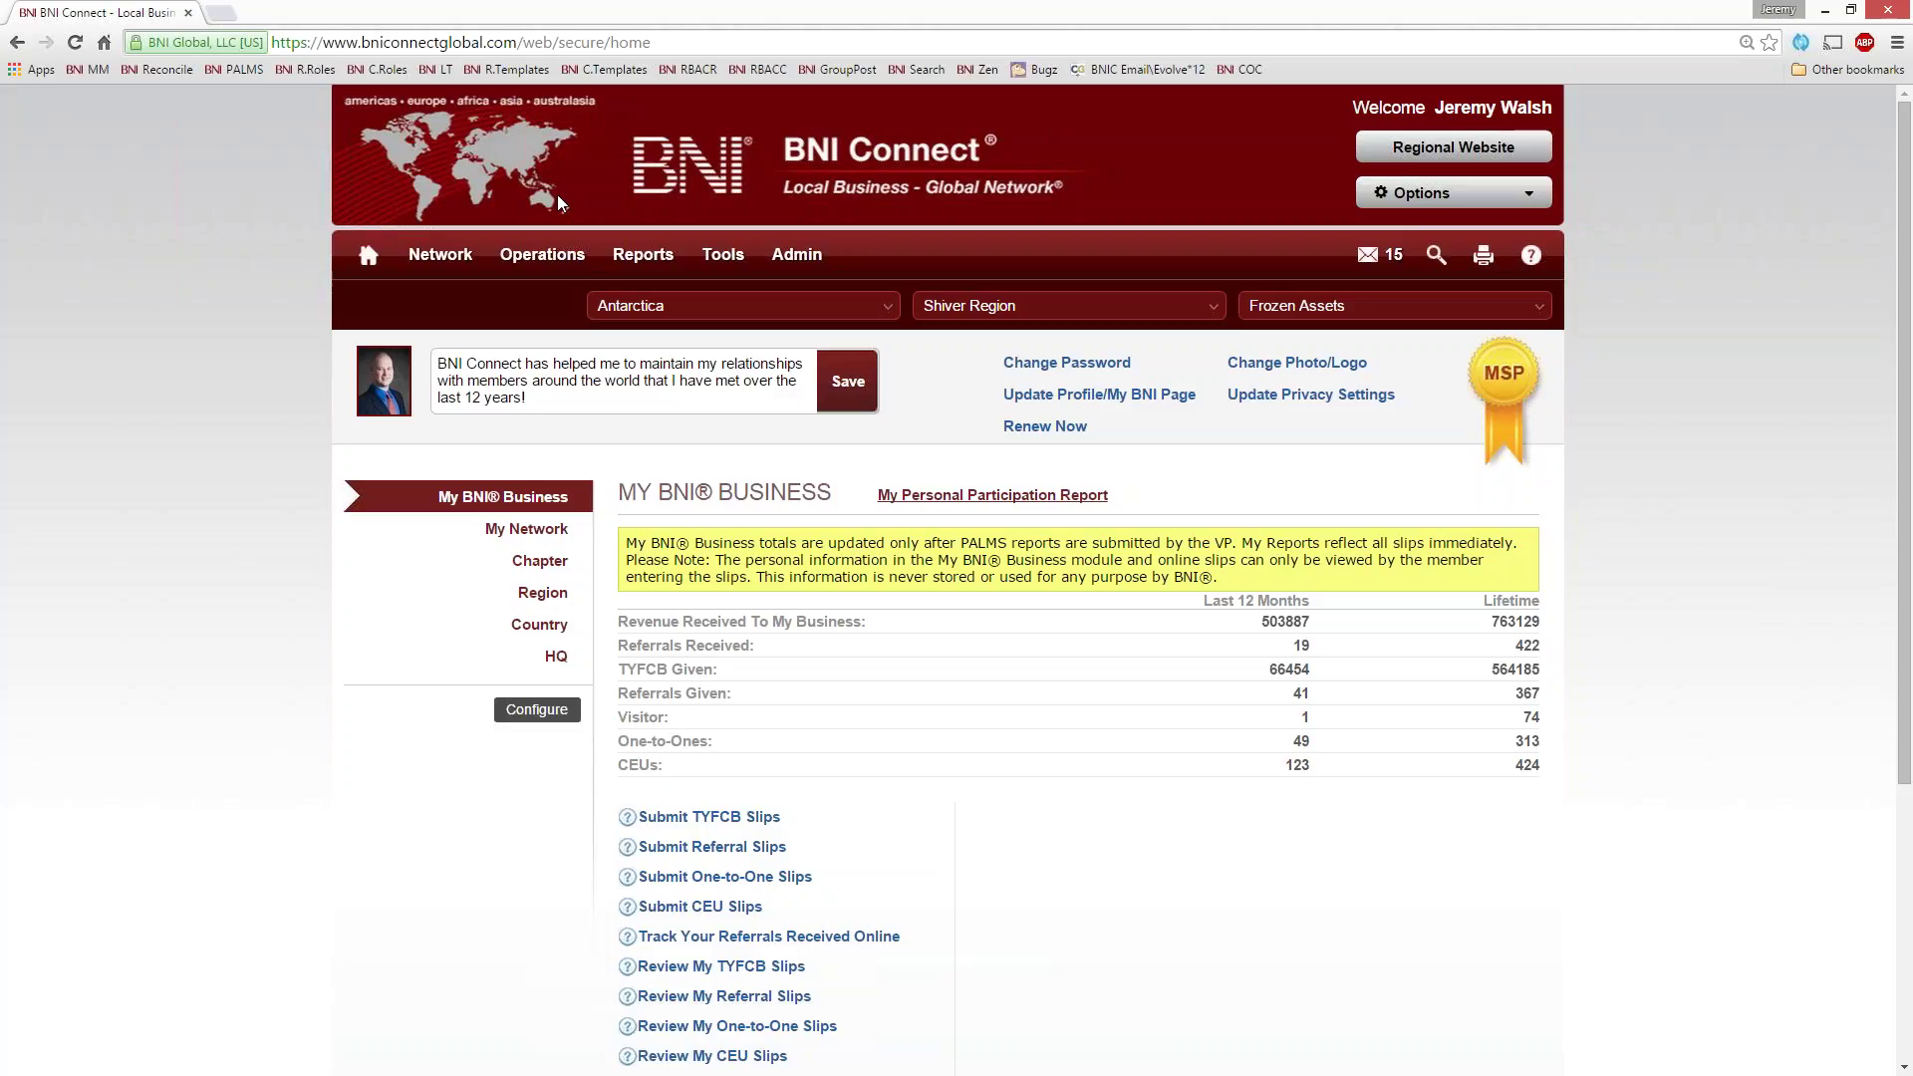
View the Frozen Assets chapter's goals with start date 04/2015 from the chapter operations, and close the report
click(538, 254)
click(534, 367)
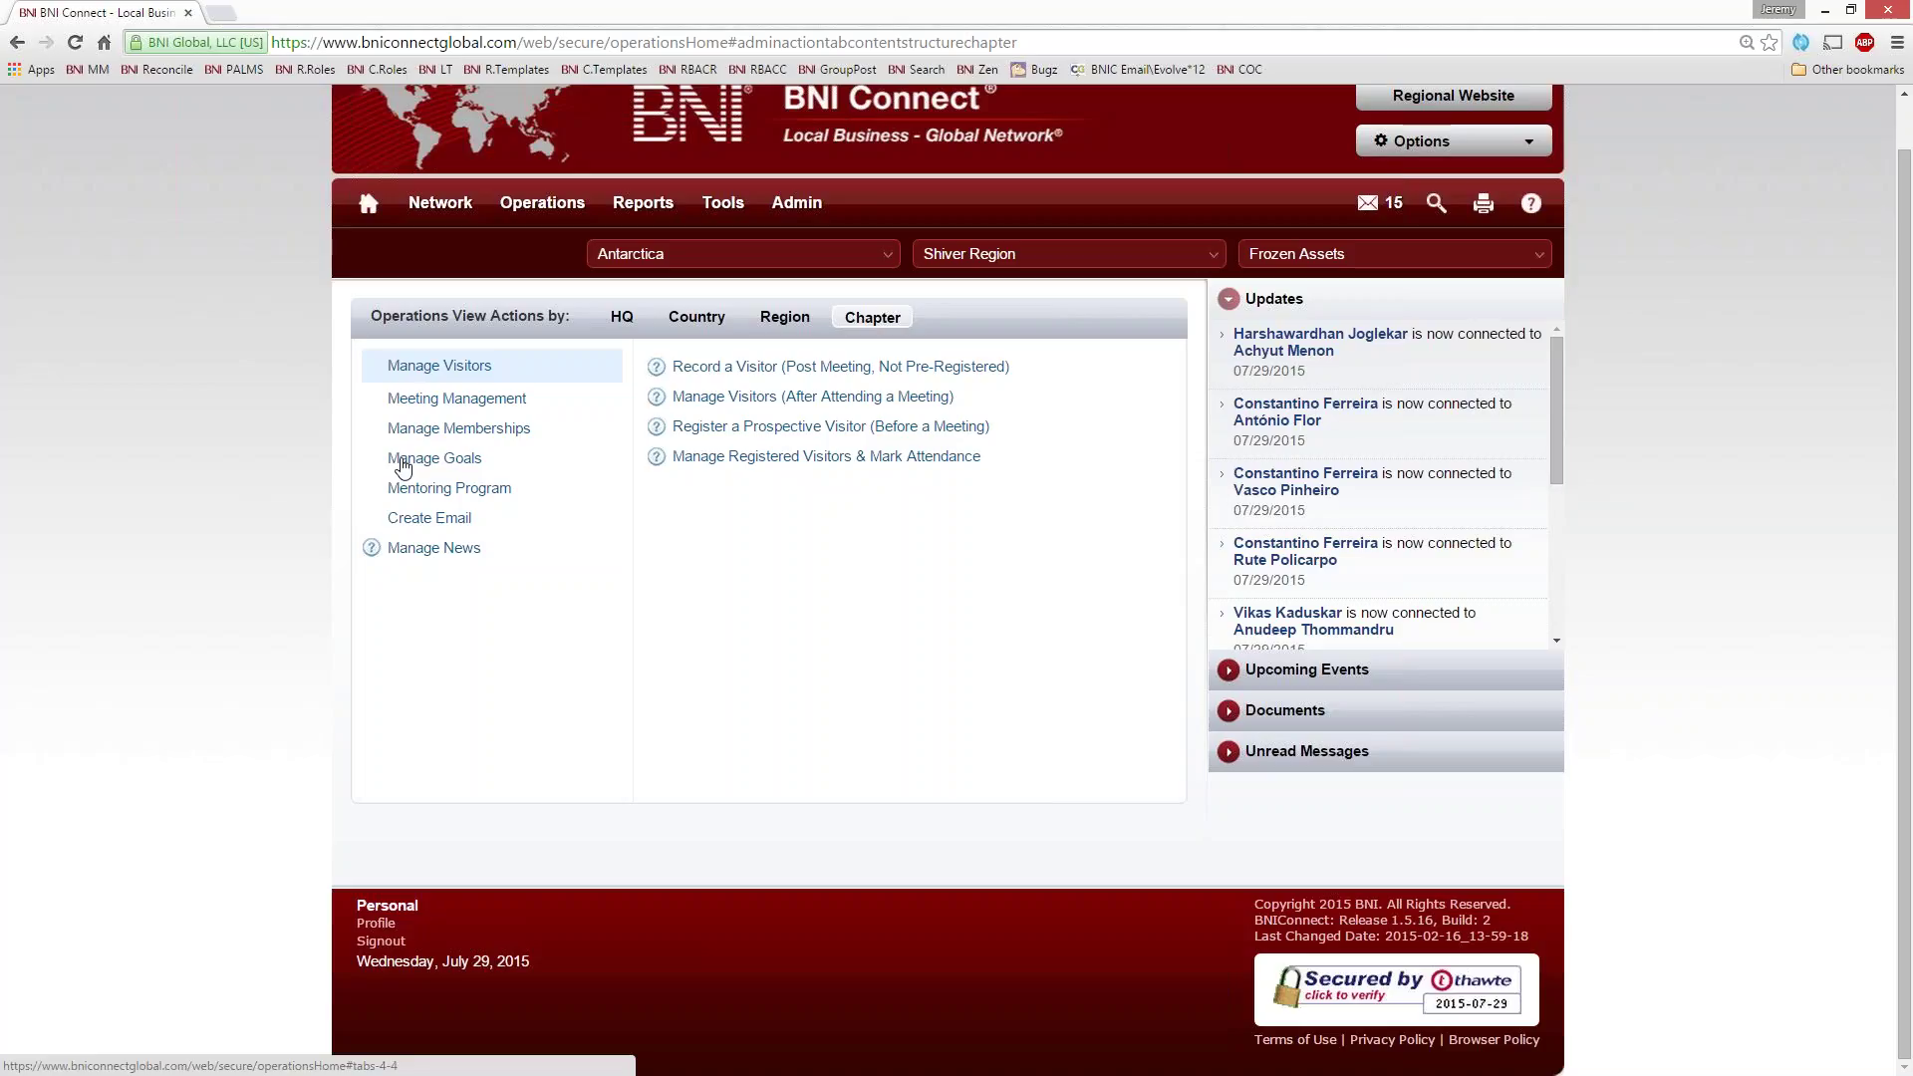
click(434, 463)
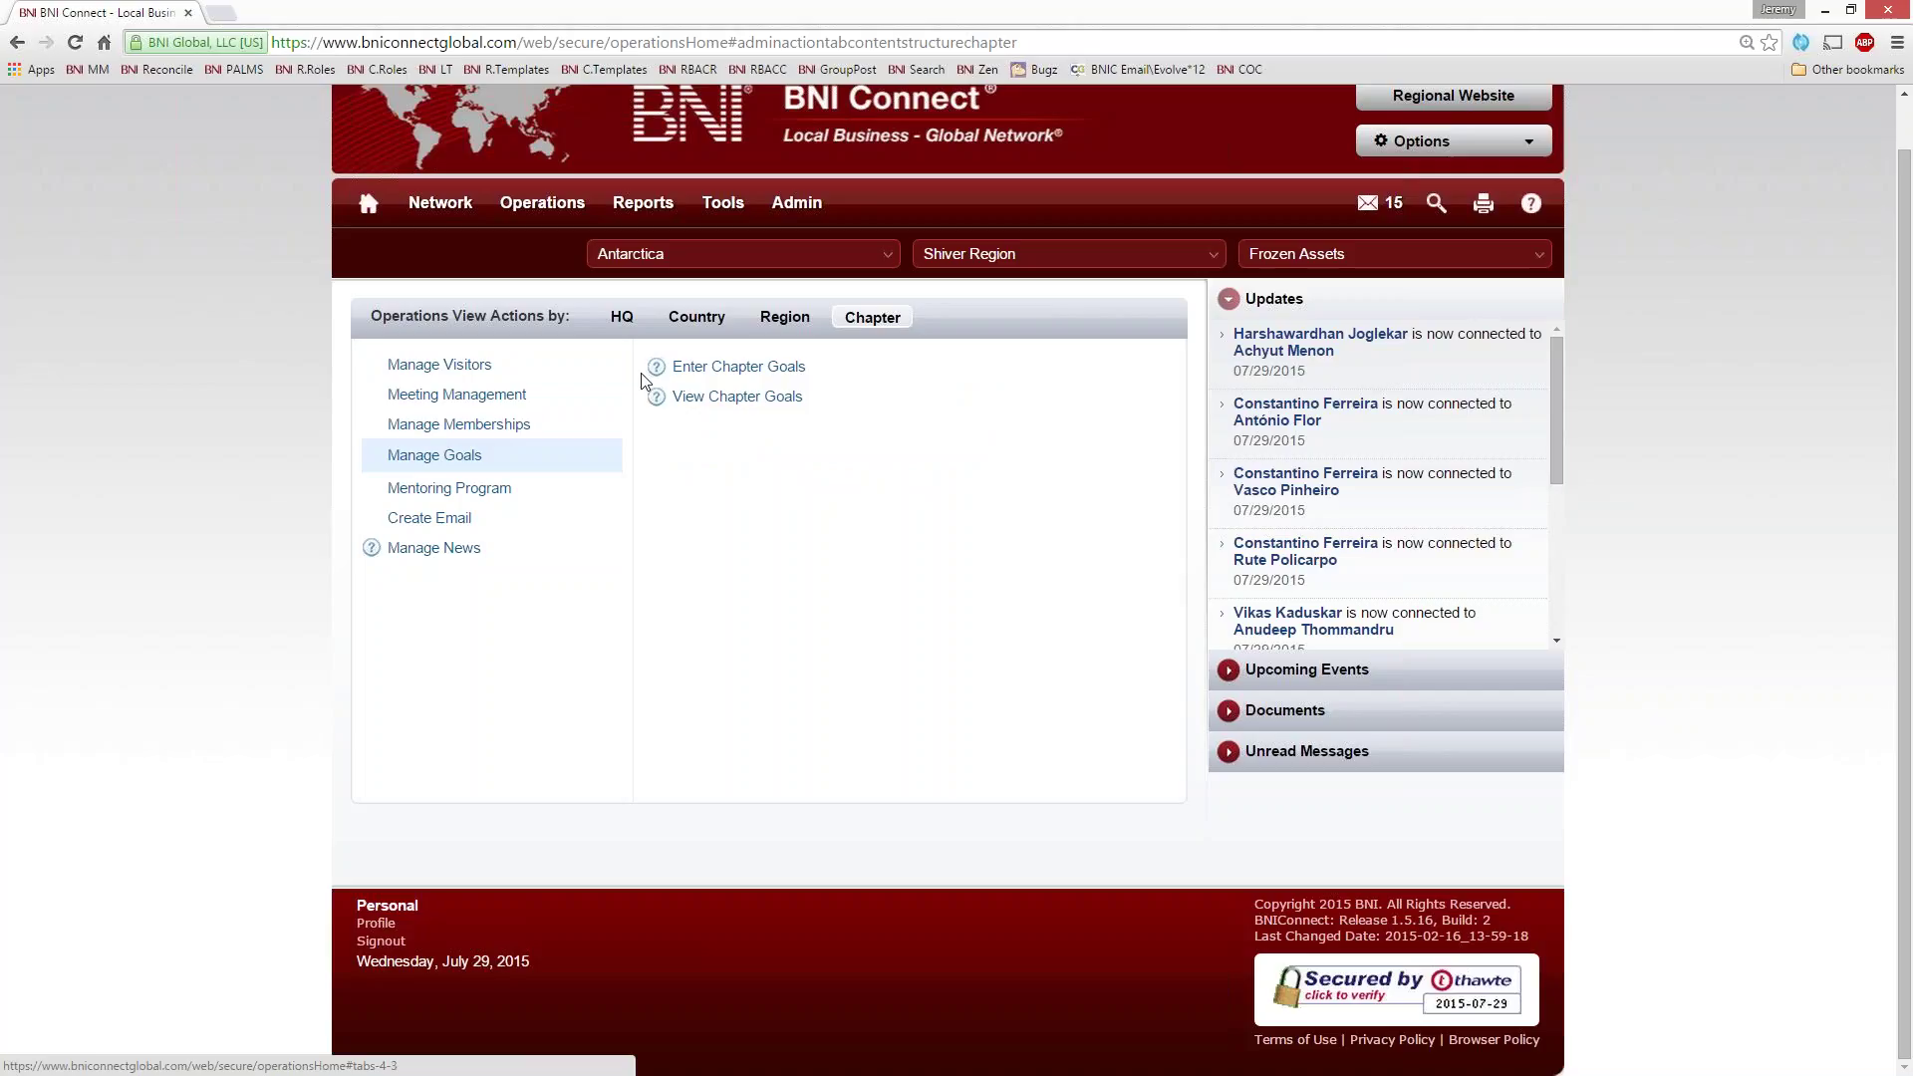
click(713, 399)
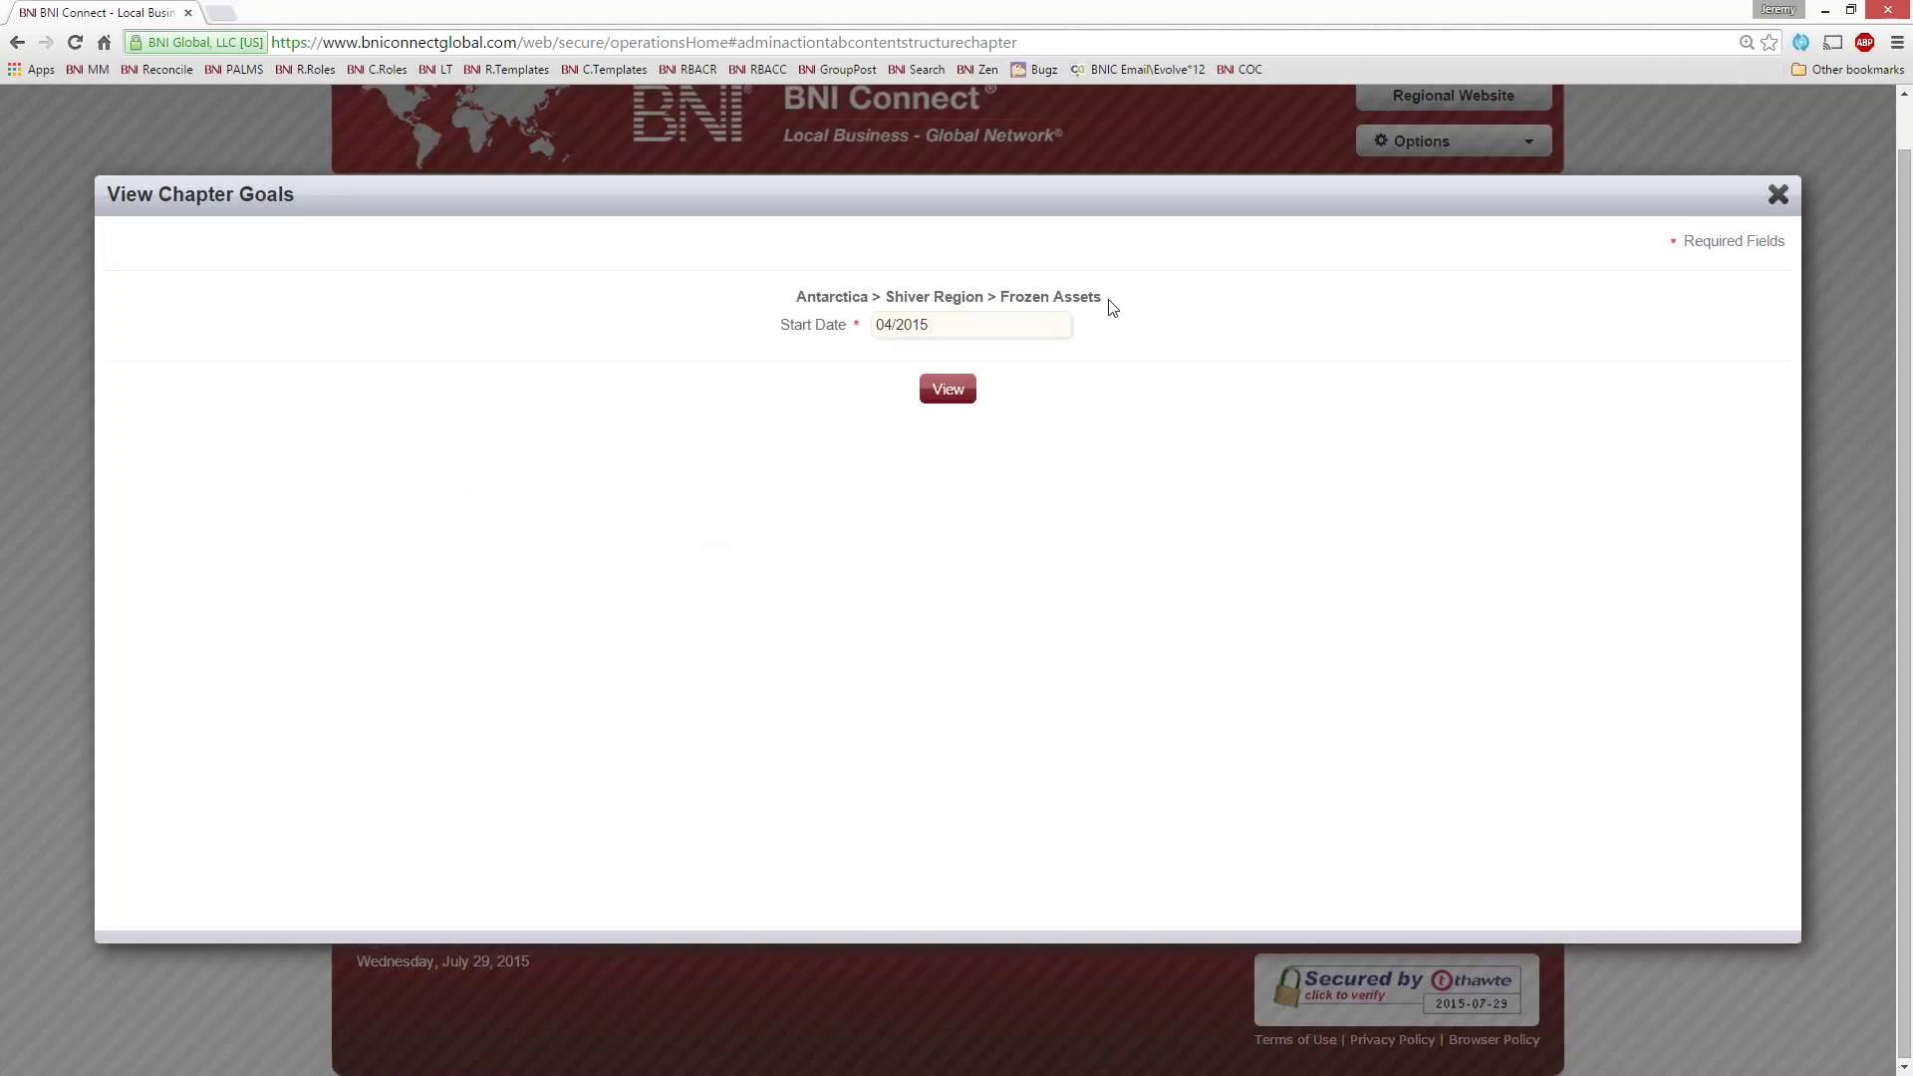
drag(1106, 299, 997, 299)
click(945, 390)
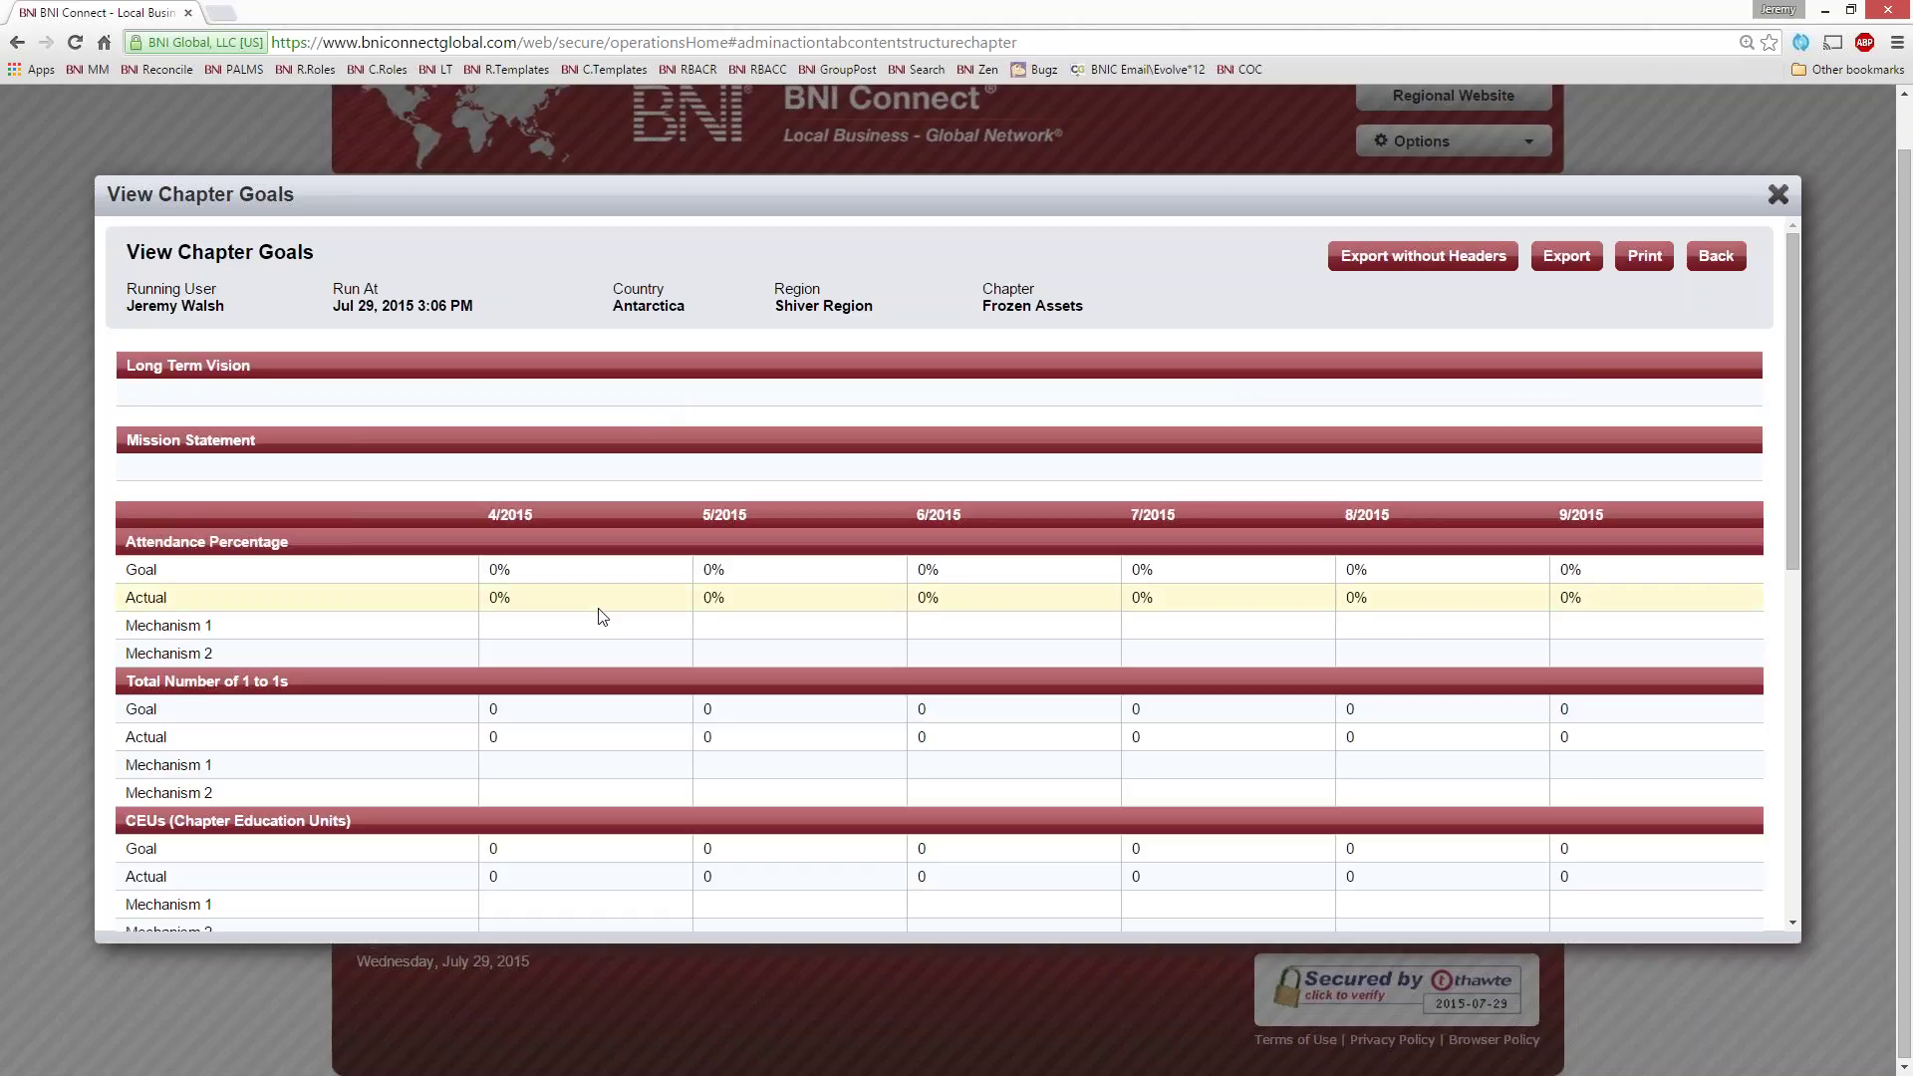
click(1778, 195)
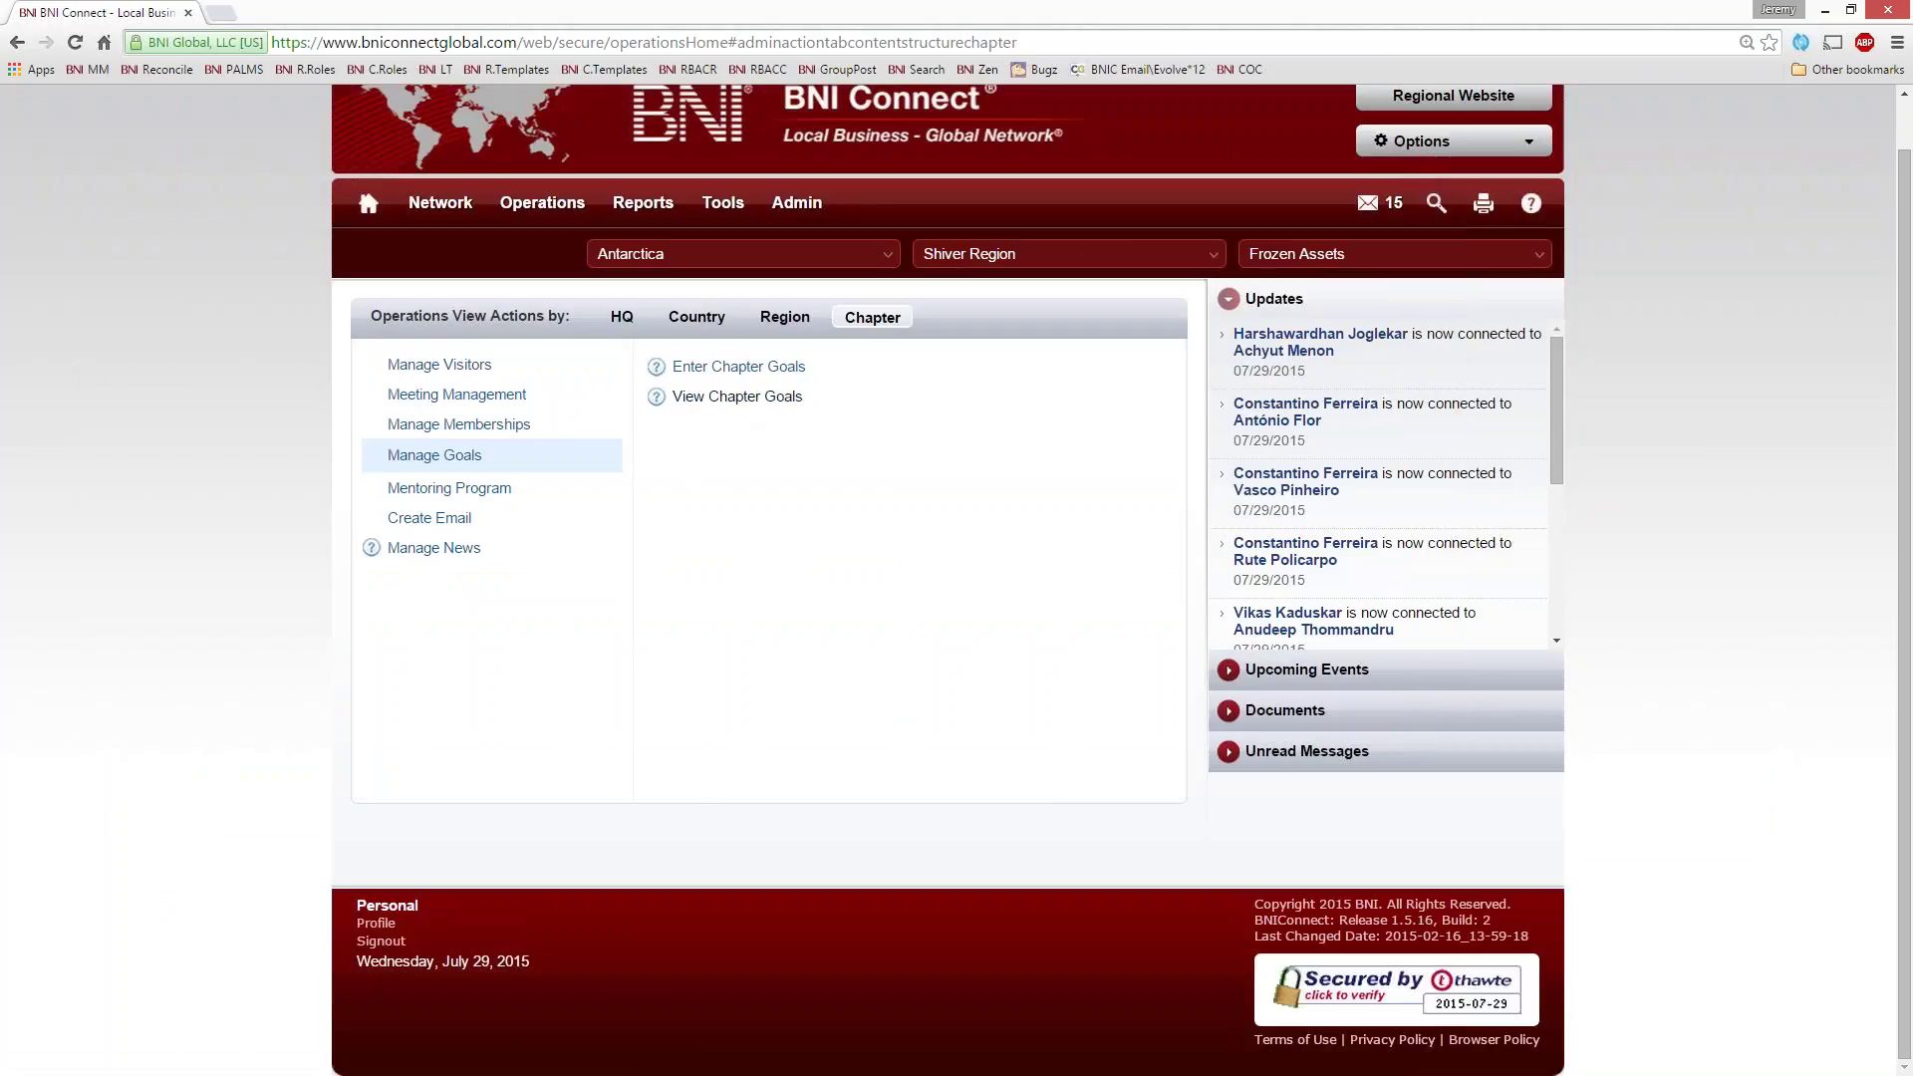
Open chapter goal entry and fill in a long-term vision (largest chapter on the continent, #1 within 200 miles) and a mission statement about word-of-mouth business growth
click(735, 373)
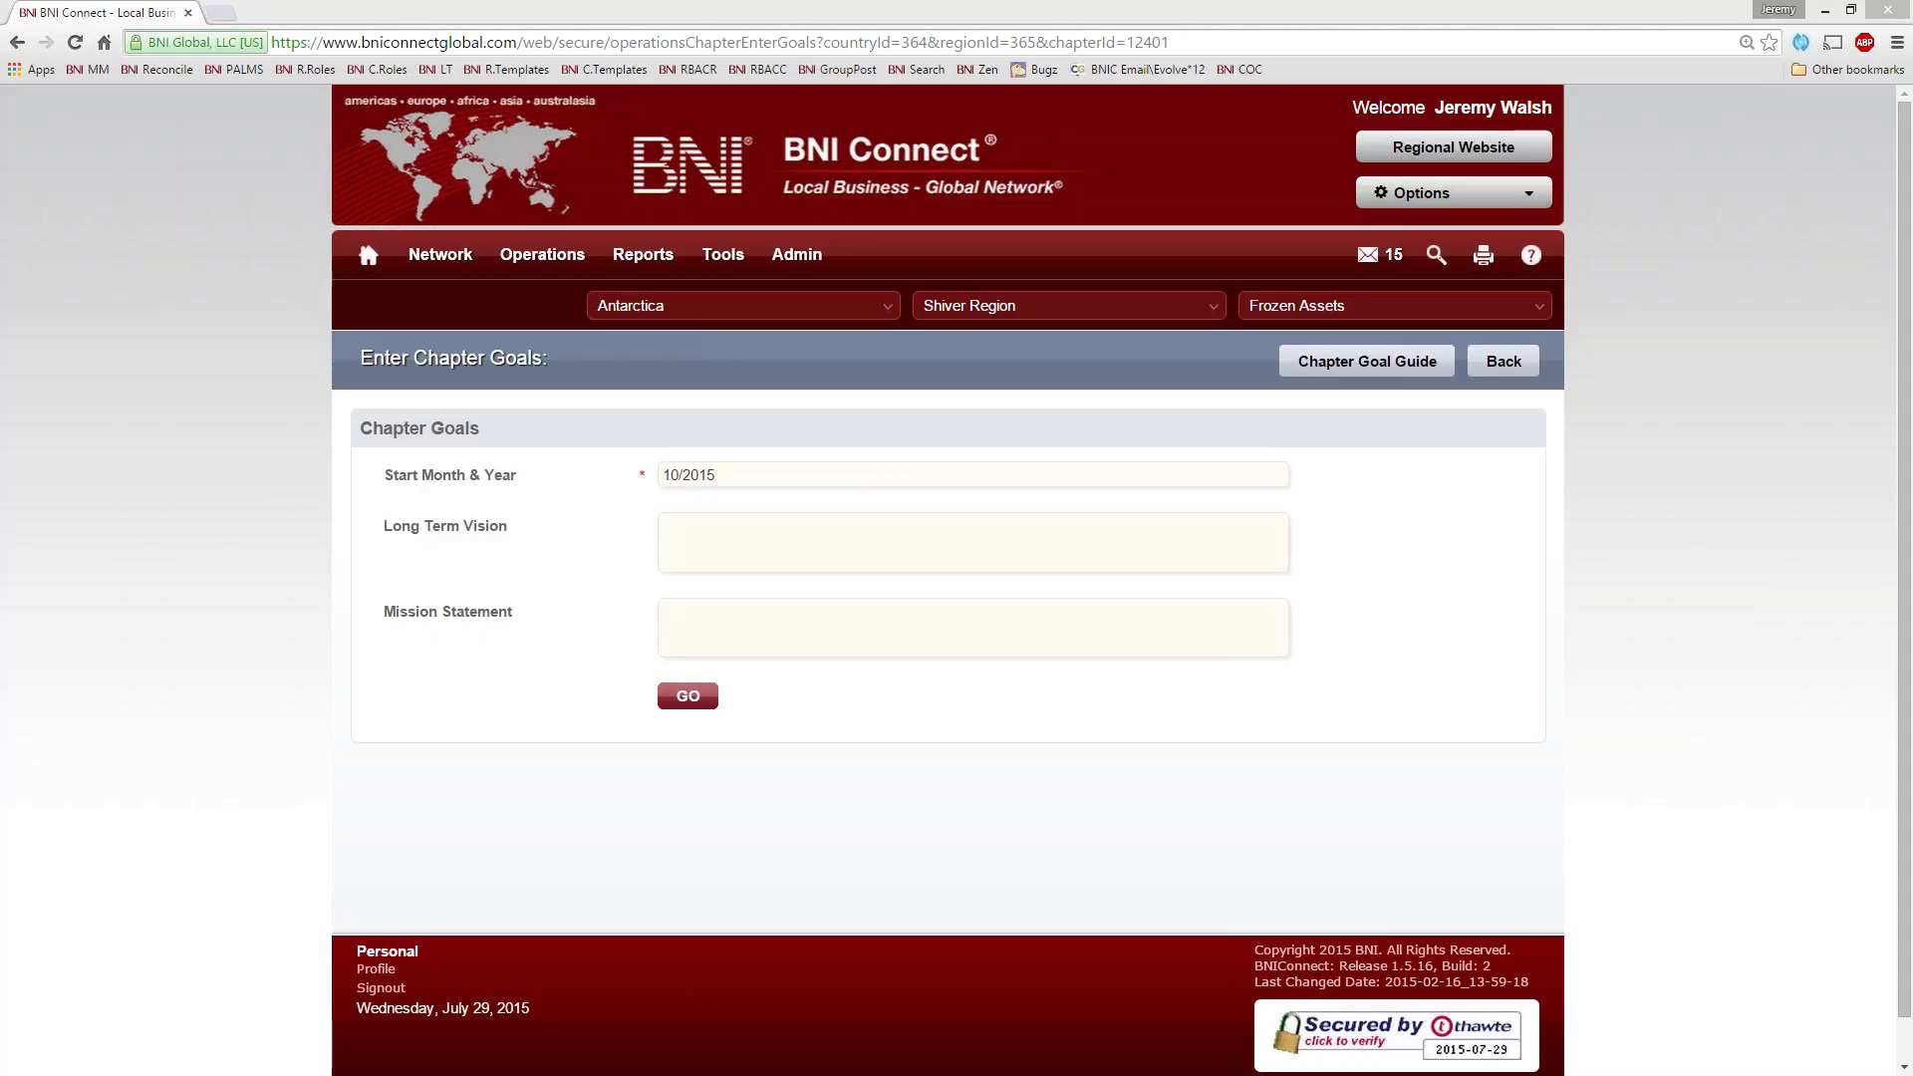
click(918, 533)
text(Grow the chapter to the largest chapter in the entire continent!  In addition, we wish to be the #1 chapter in closed business and referrals within a 200 mile radius.)
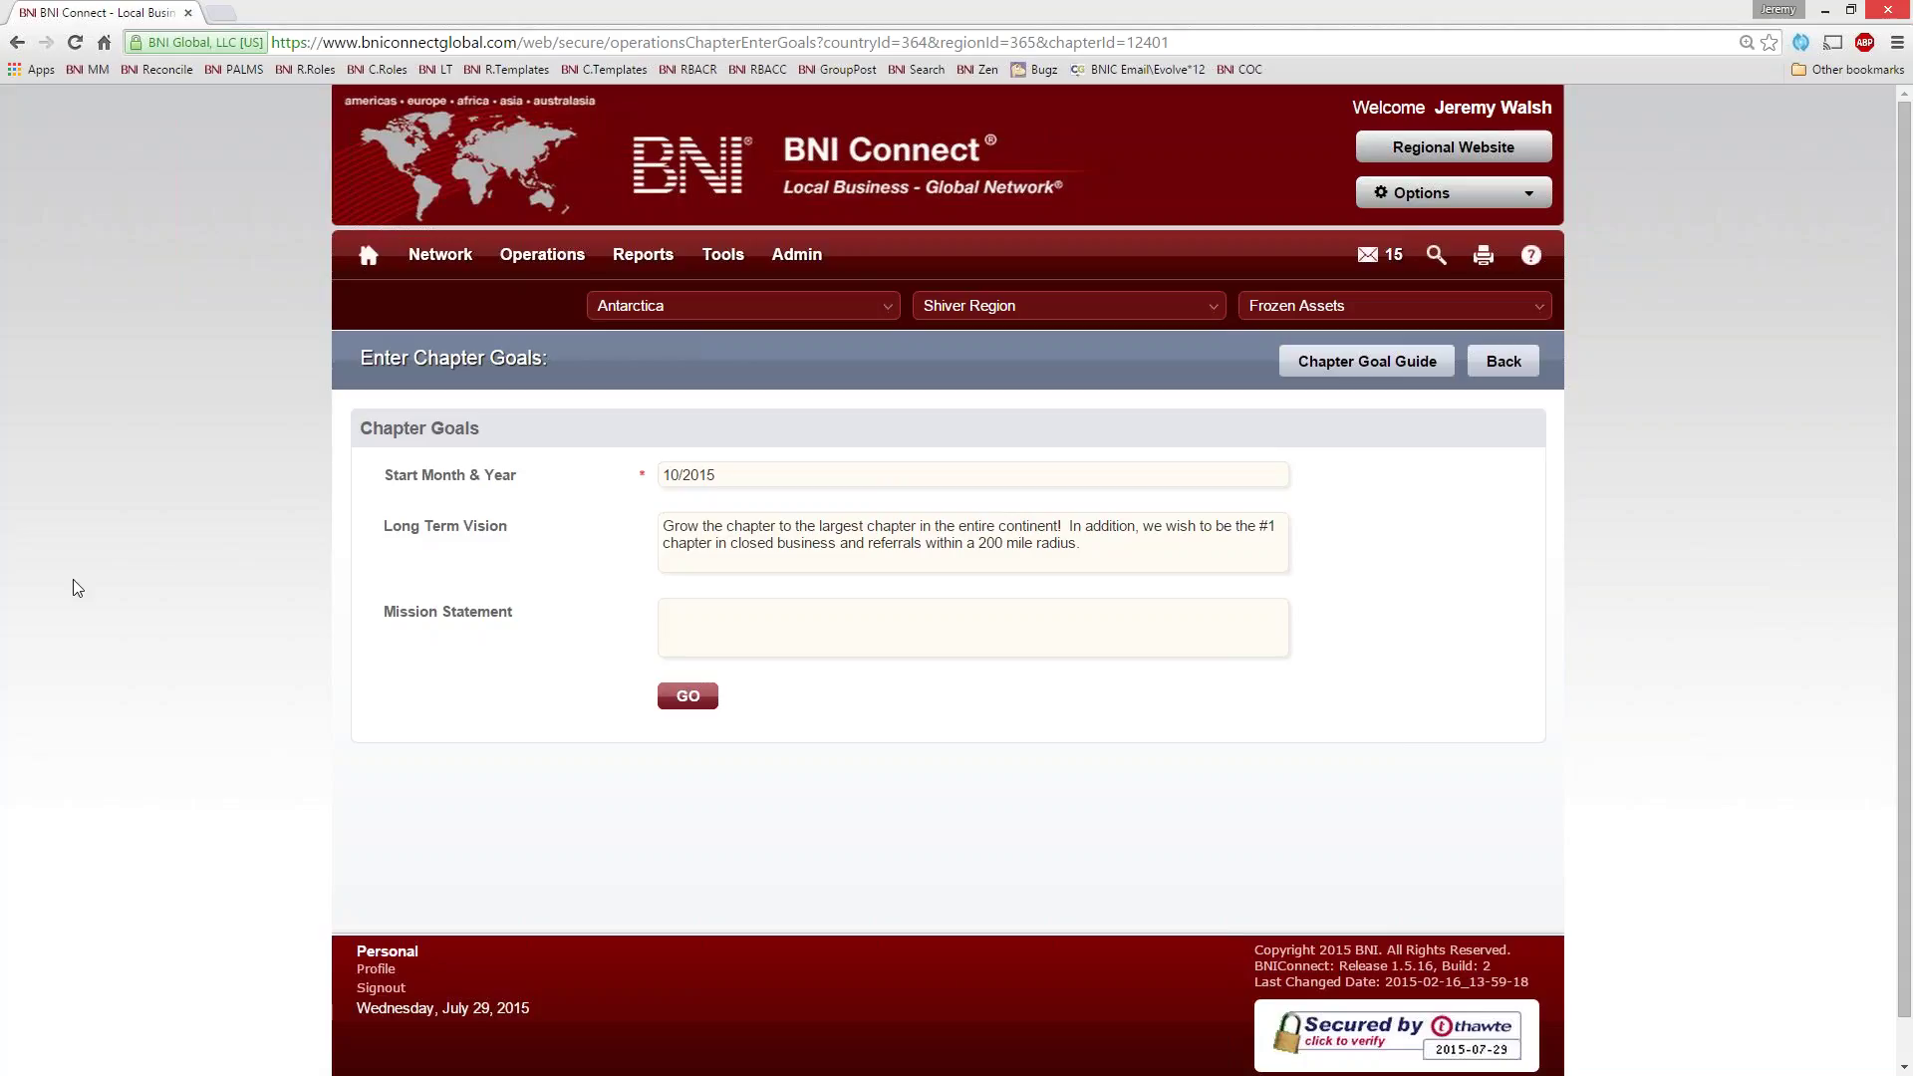
key(Tab)
text(To help members increase their business through a structured, positive and professional word-of-mouth program that enables them to develop long-term, meaningful relationships with quality business professionals and create positive community goodwill.)
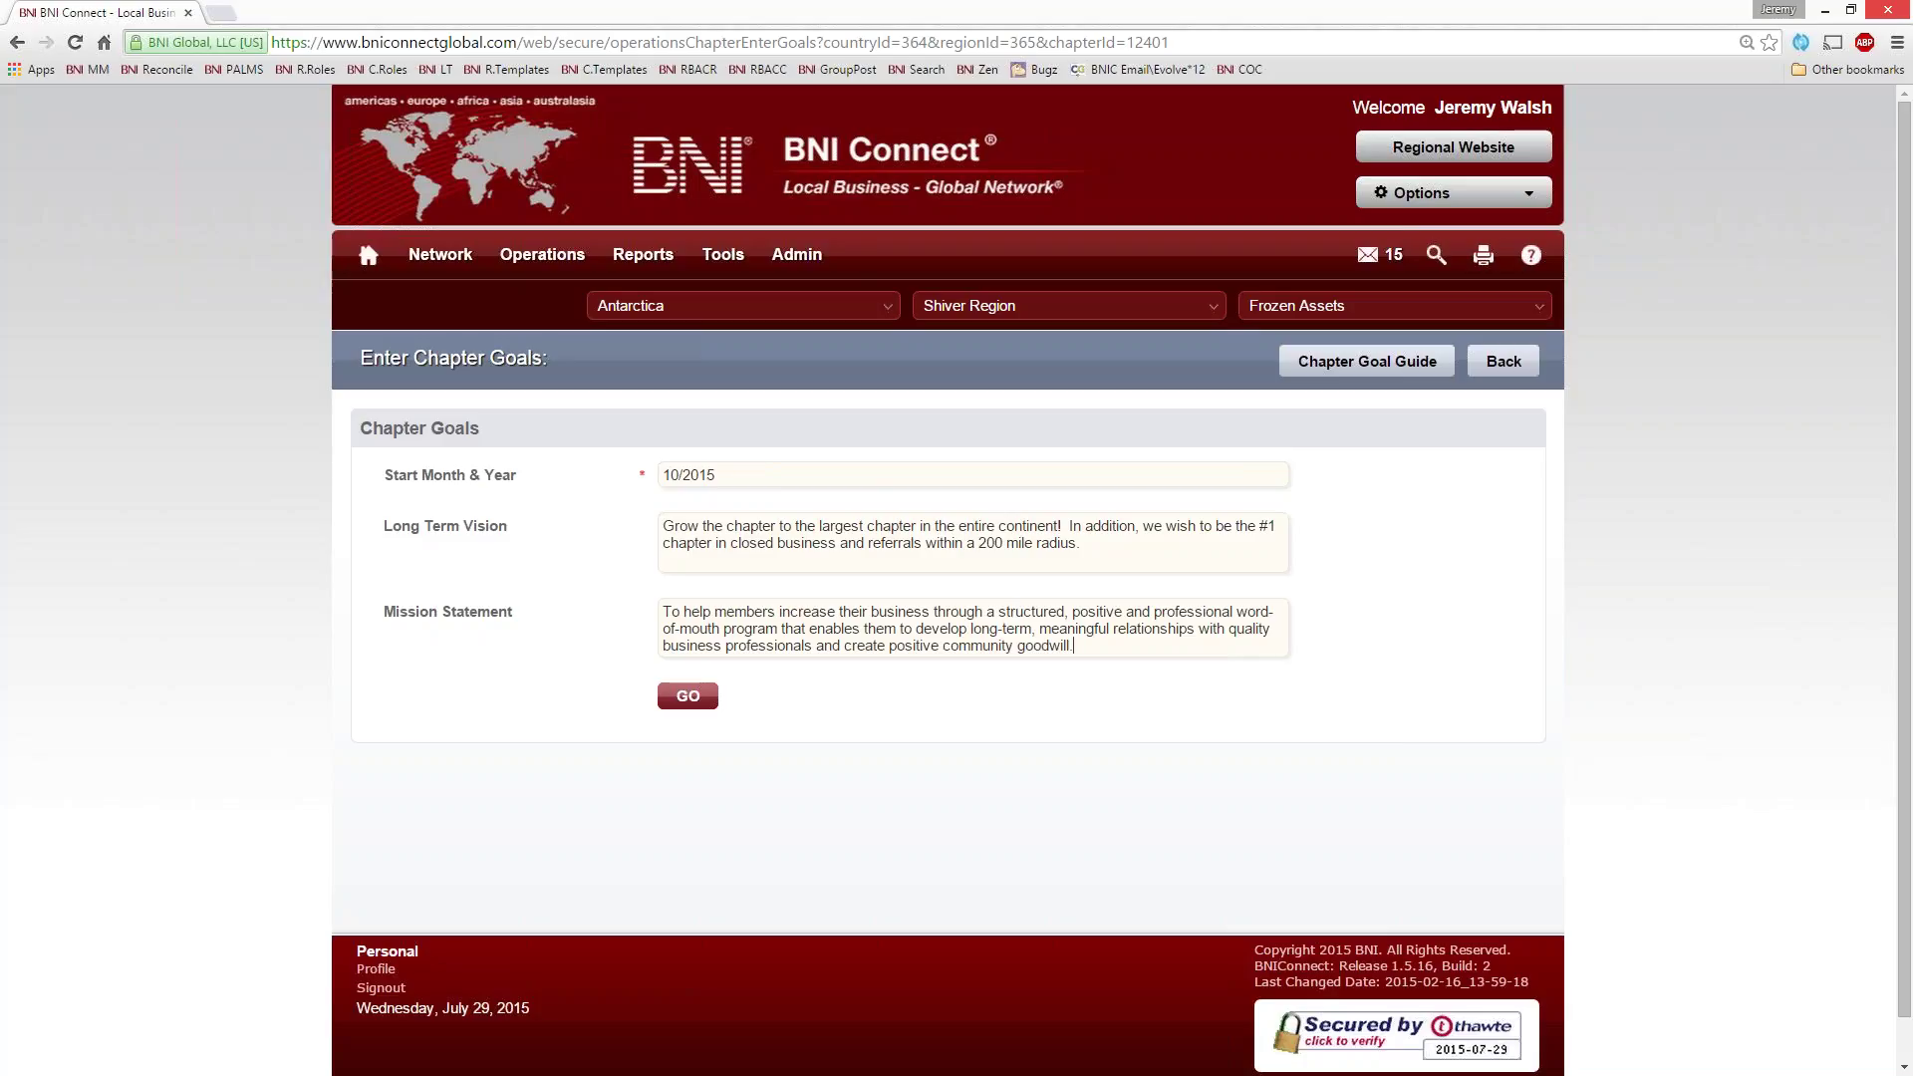
Open the chapter operations in a separate browser tab, look at the goal management actions, and close that tab
mouse_move(568, 311)
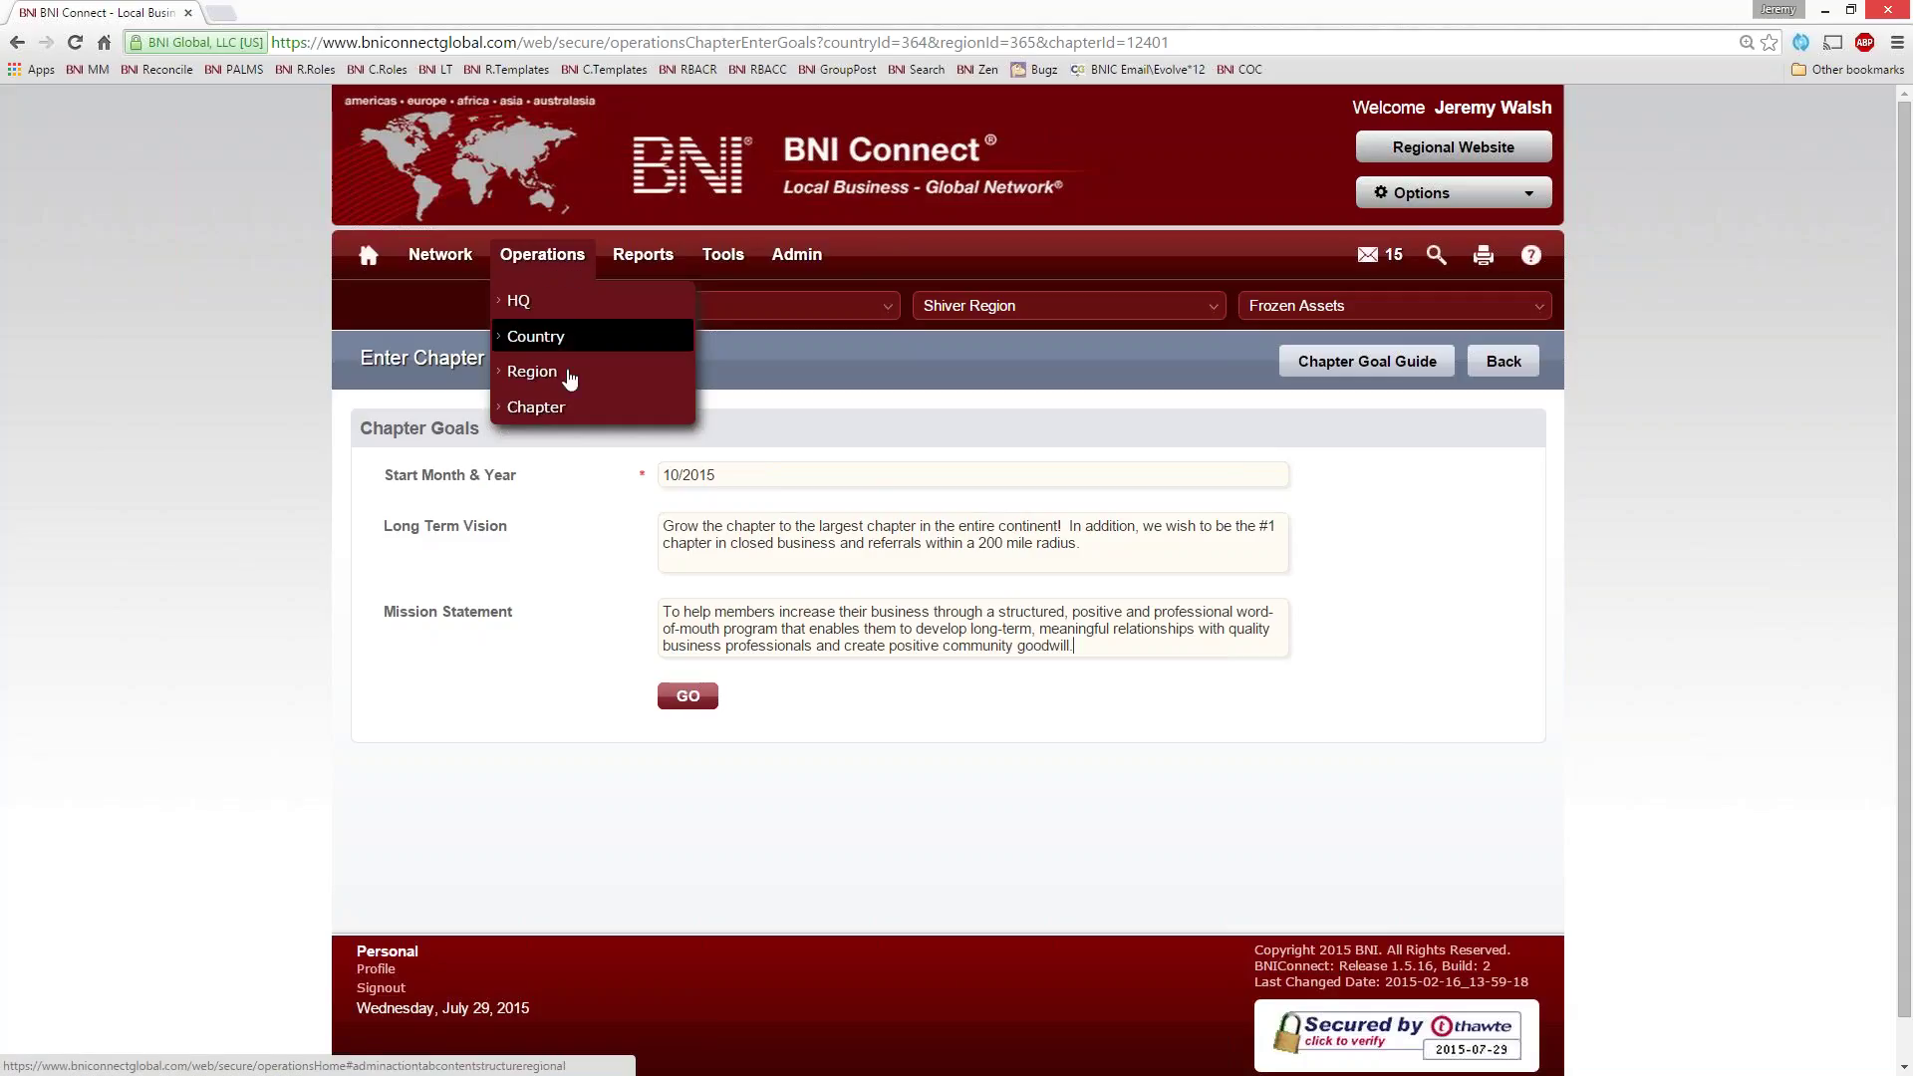
right_click(555, 402)
click(608, 412)
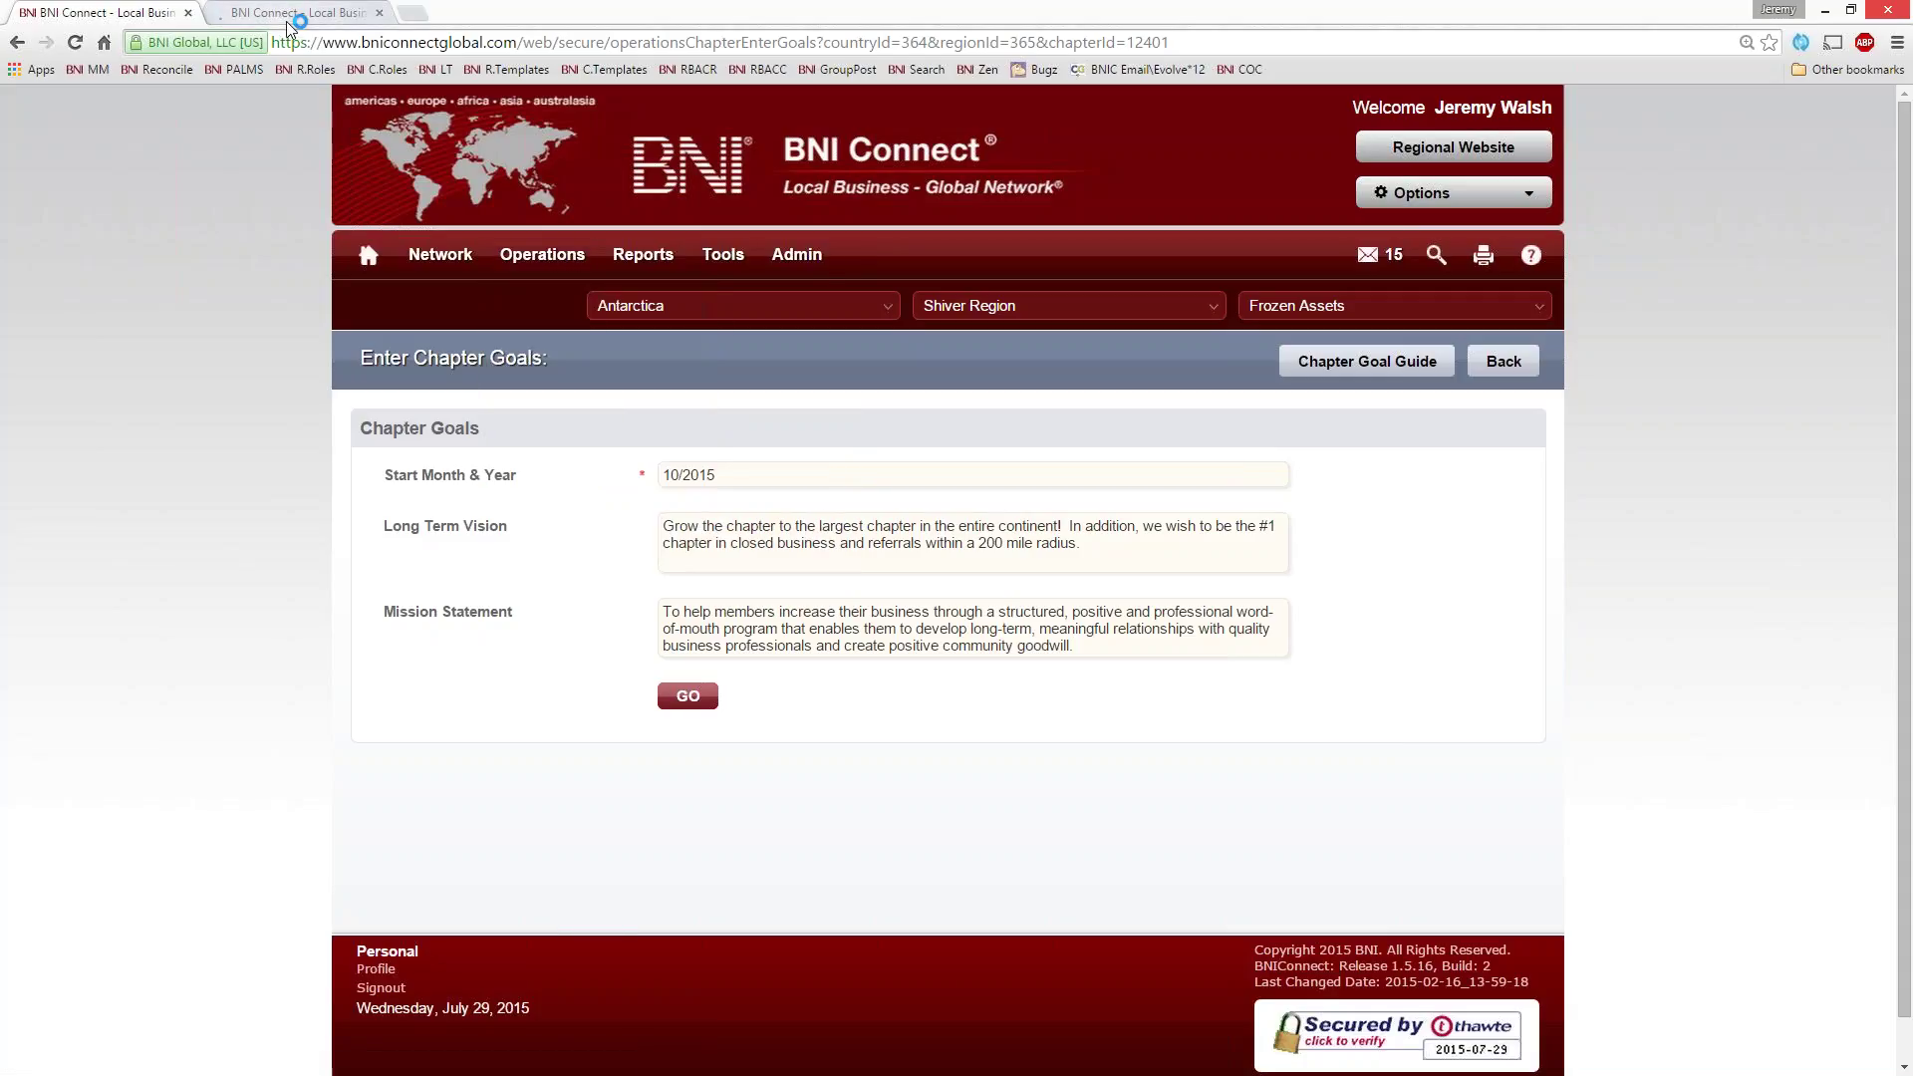
click(289, 14)
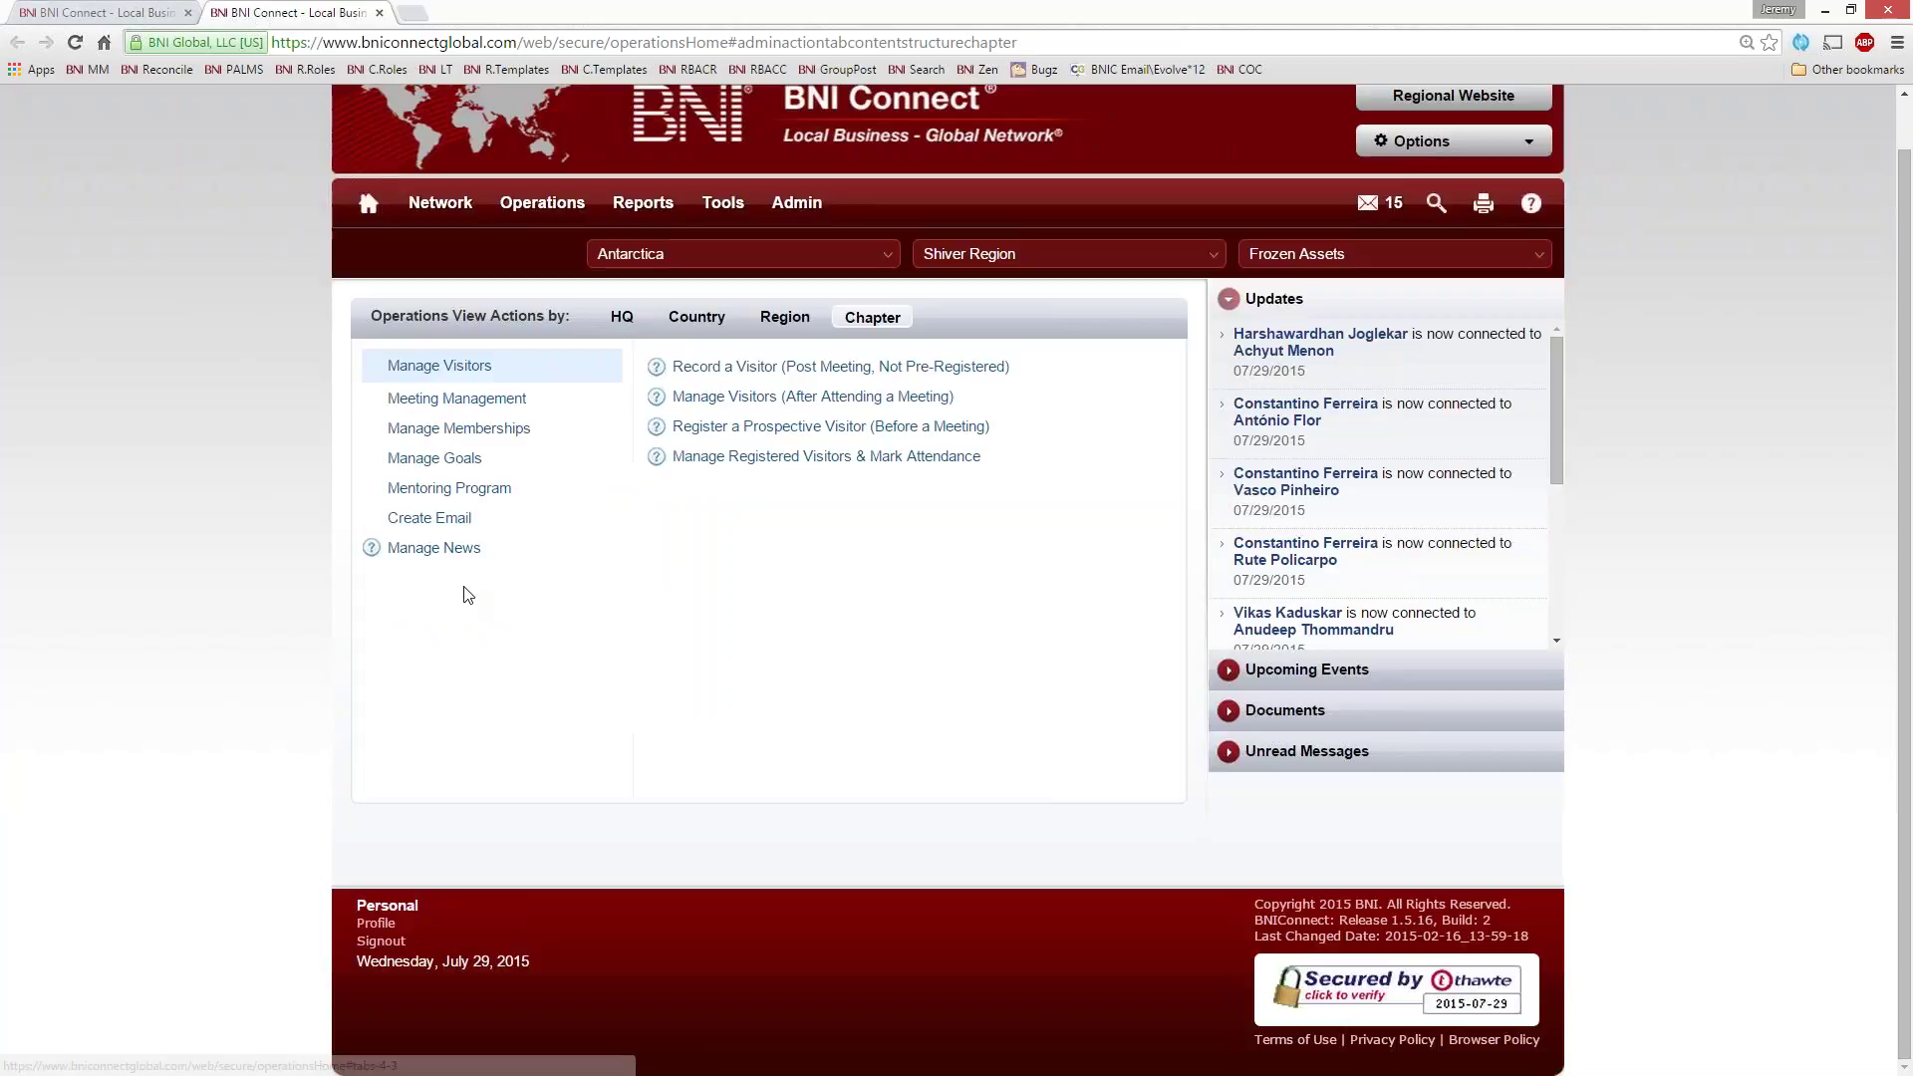
click(443, 456)
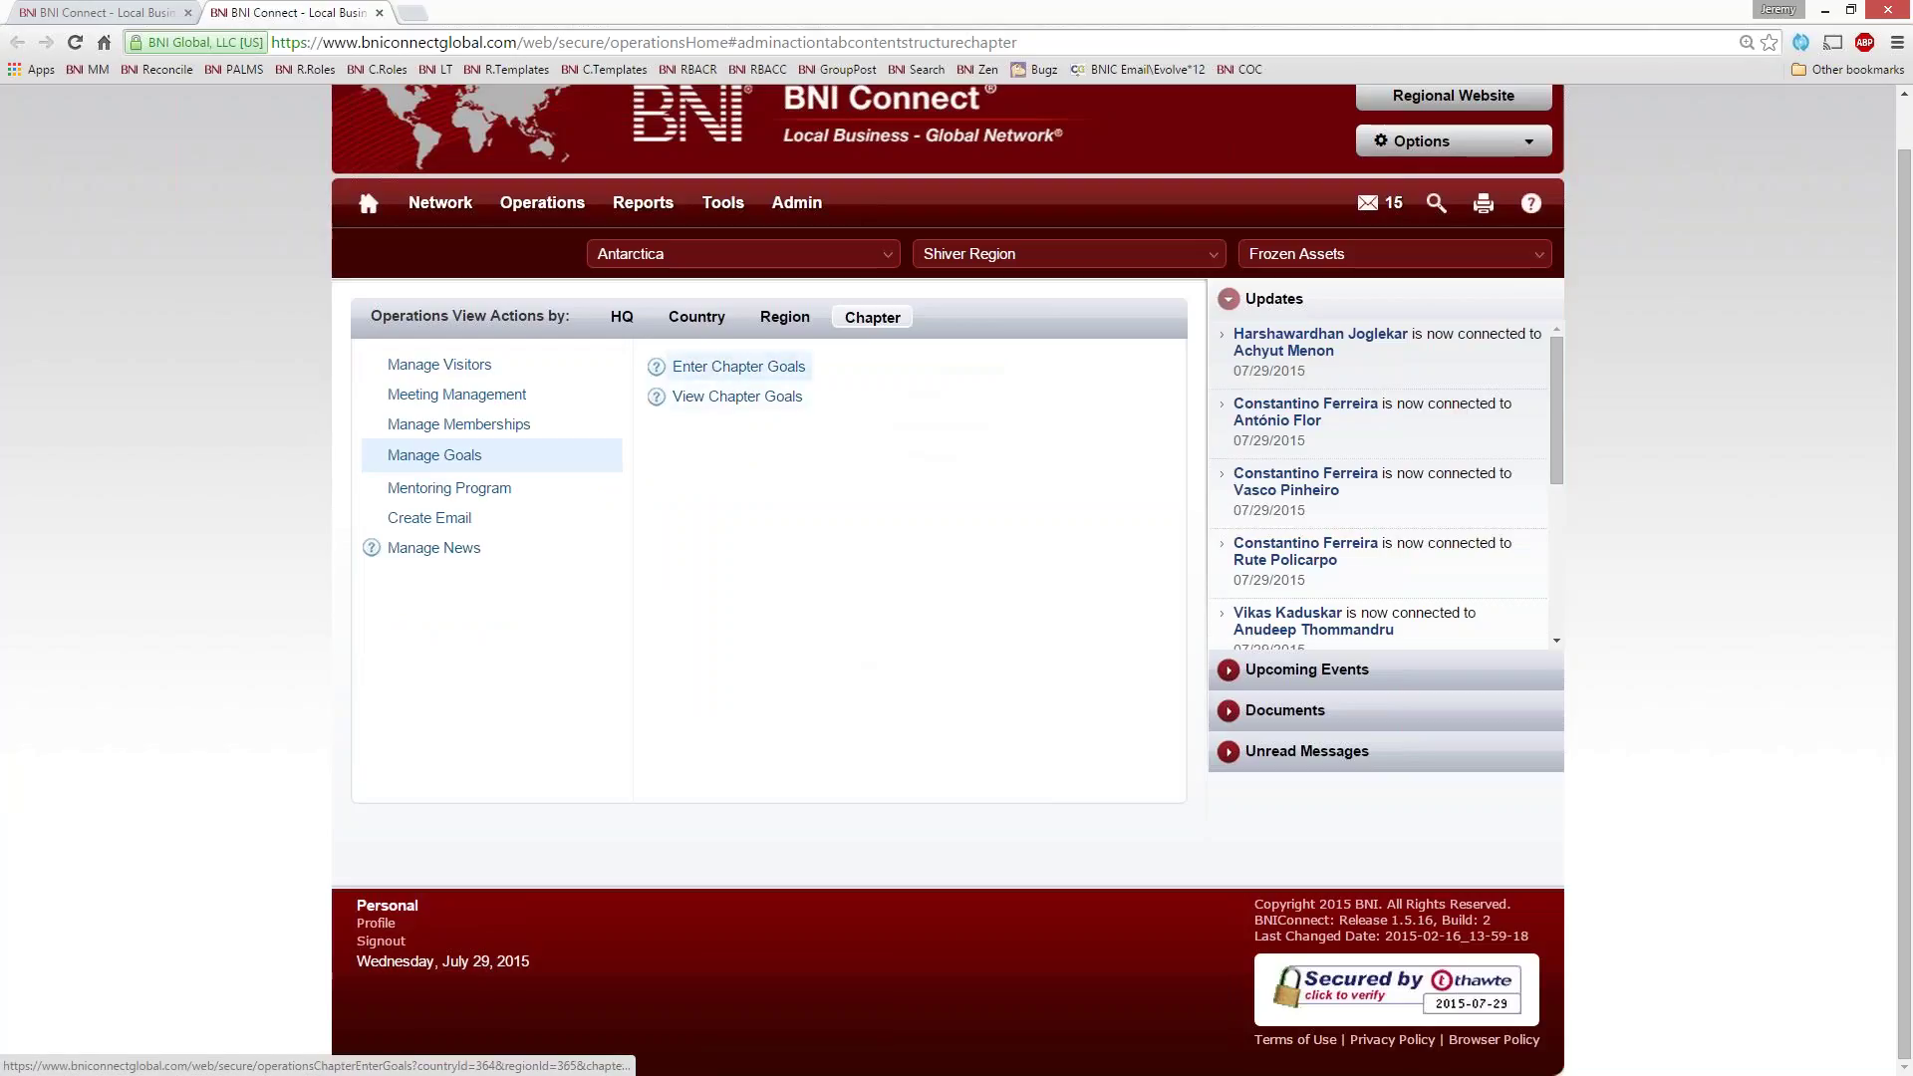
click(380, 12)
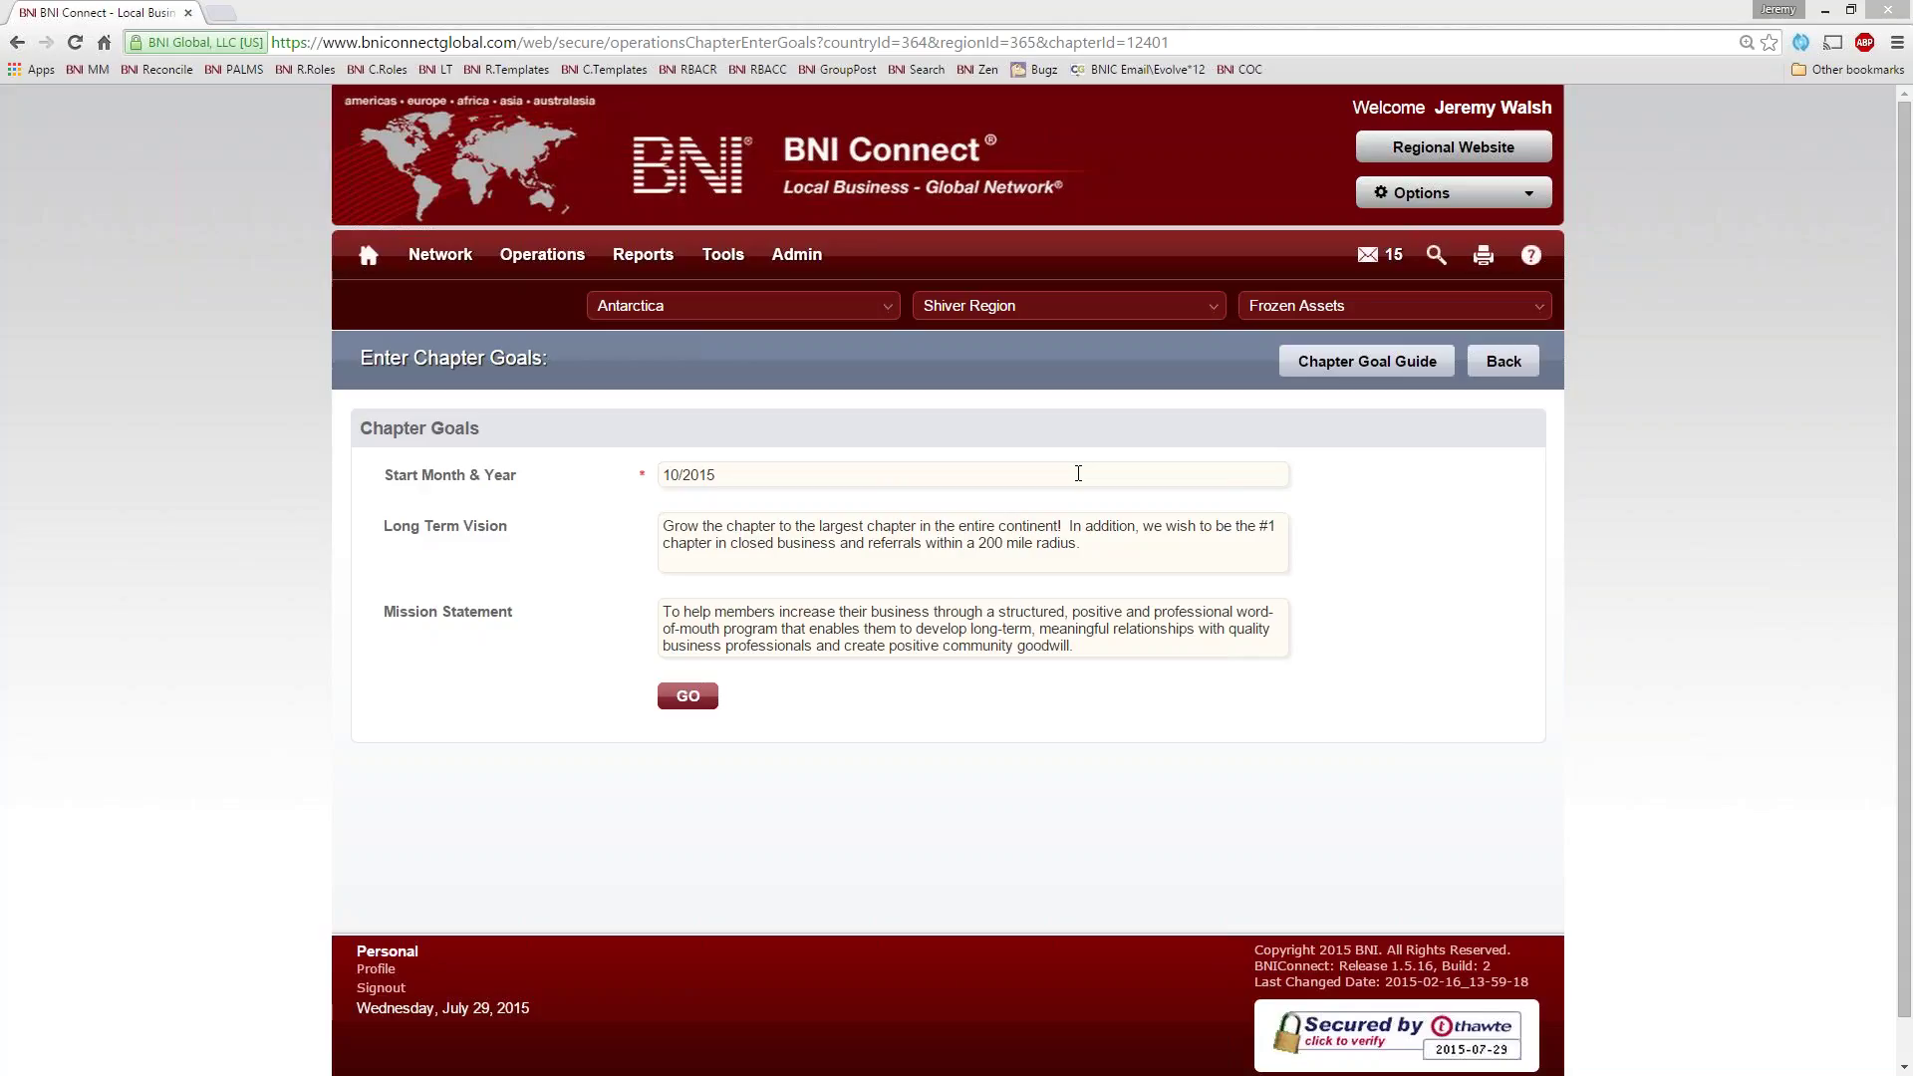
Set the goals' start month and year to August 2015 and proceed to the monthly goal grid
click(768, 479)
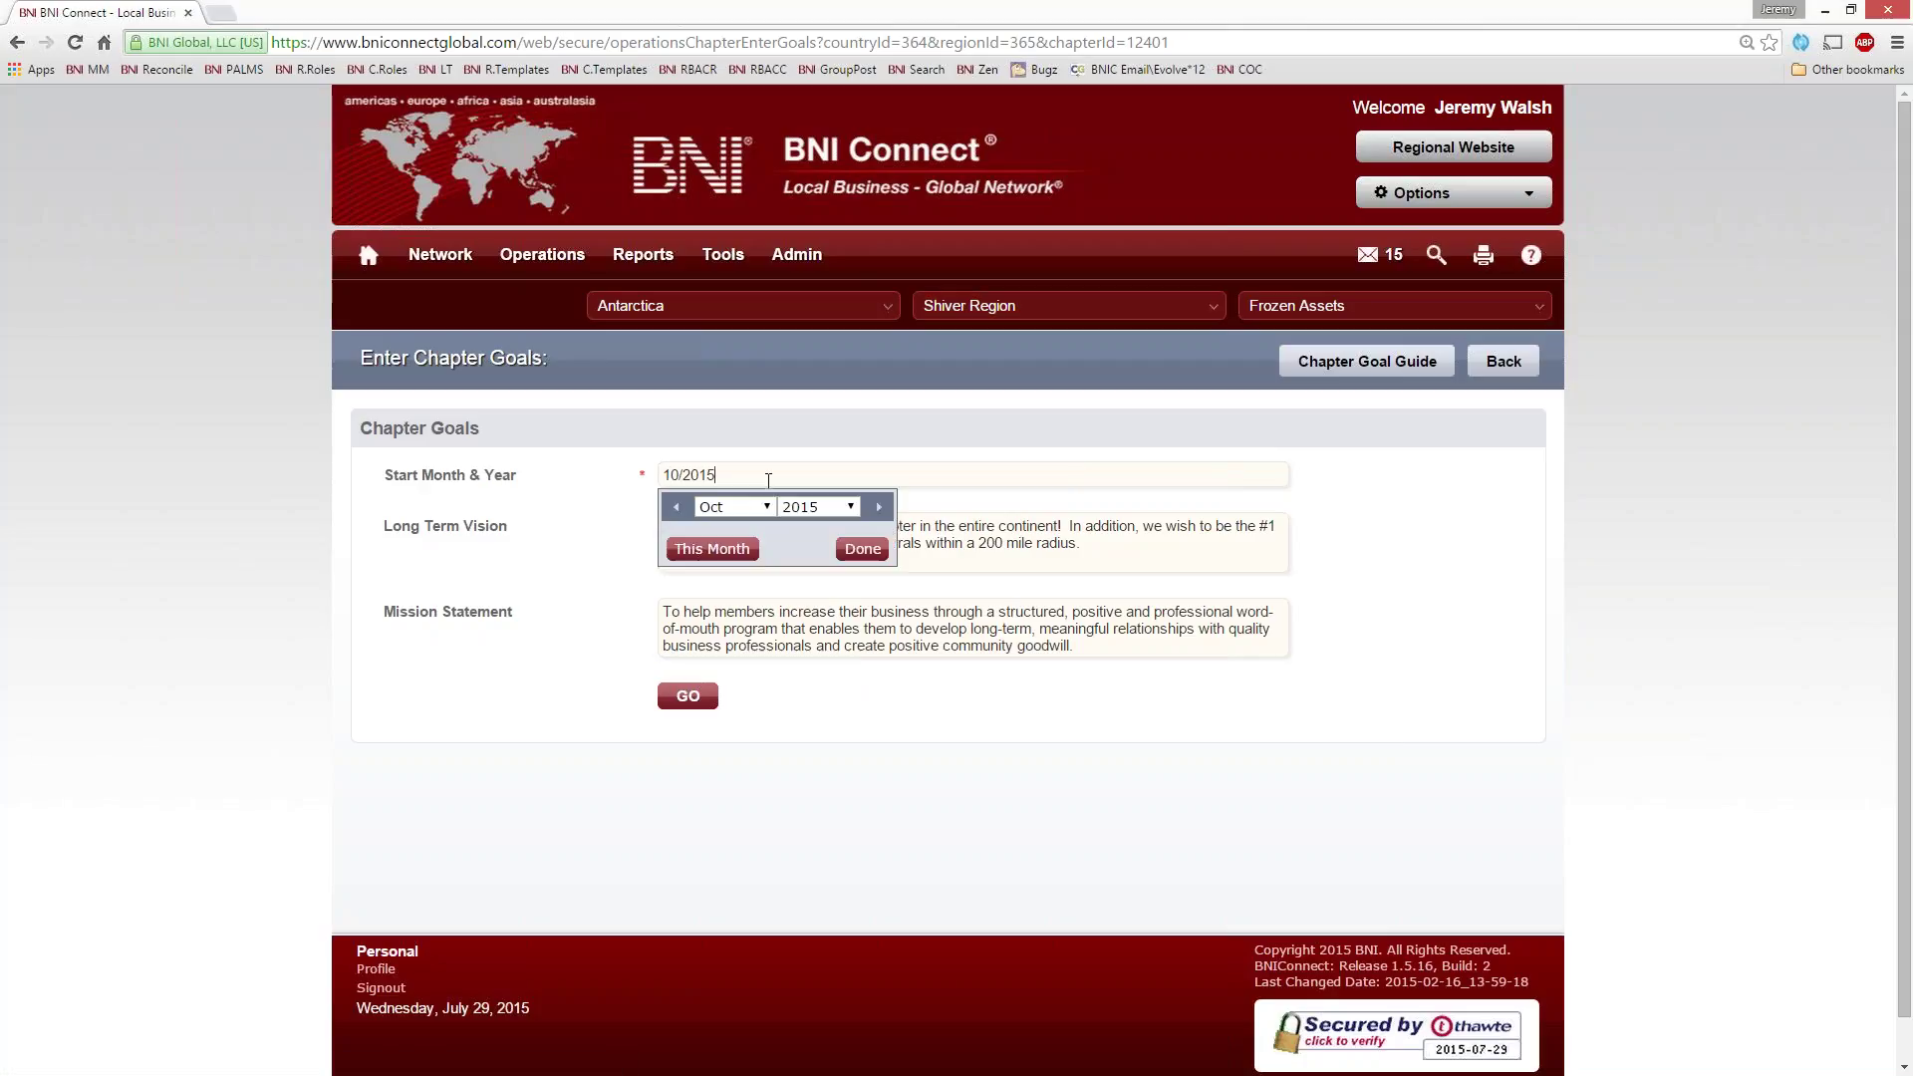
click(674, 508)
click(674, 508)
scroll(814, 535, down, 1)
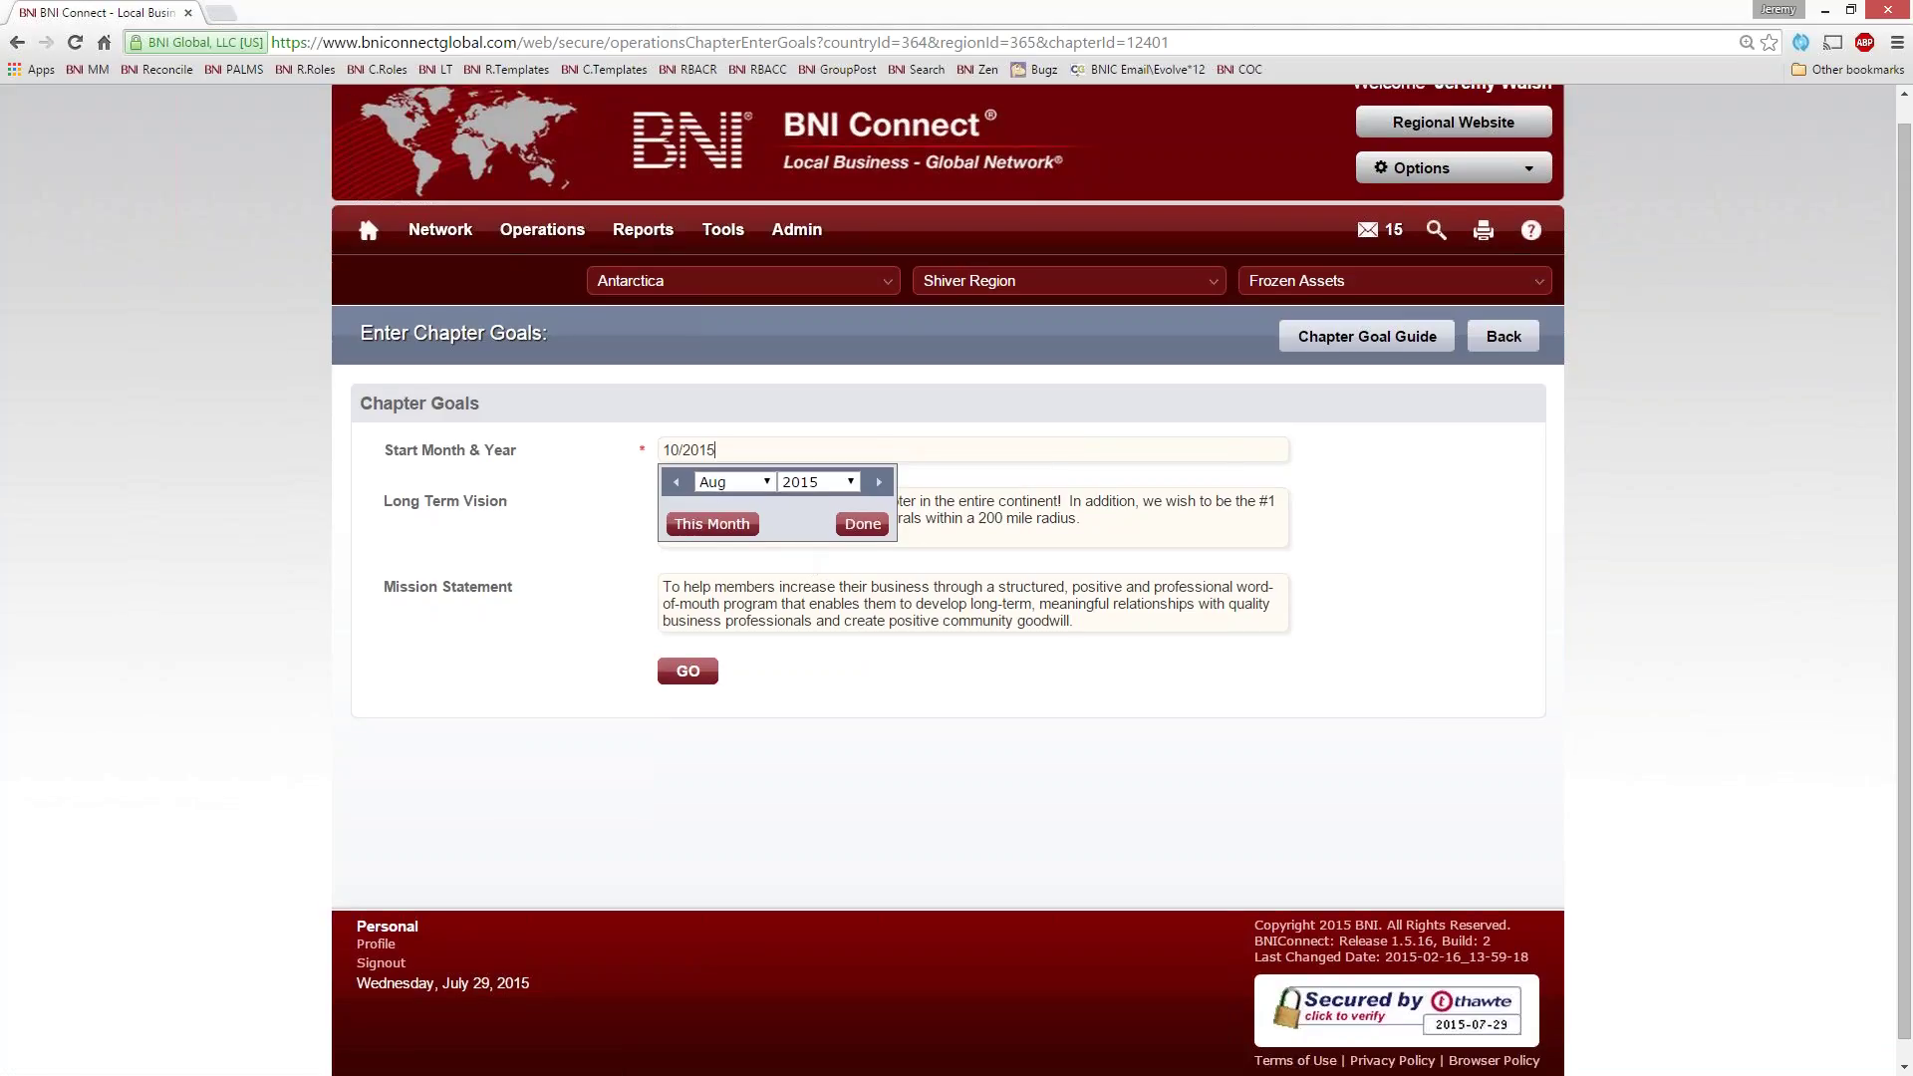
click(861, 525)
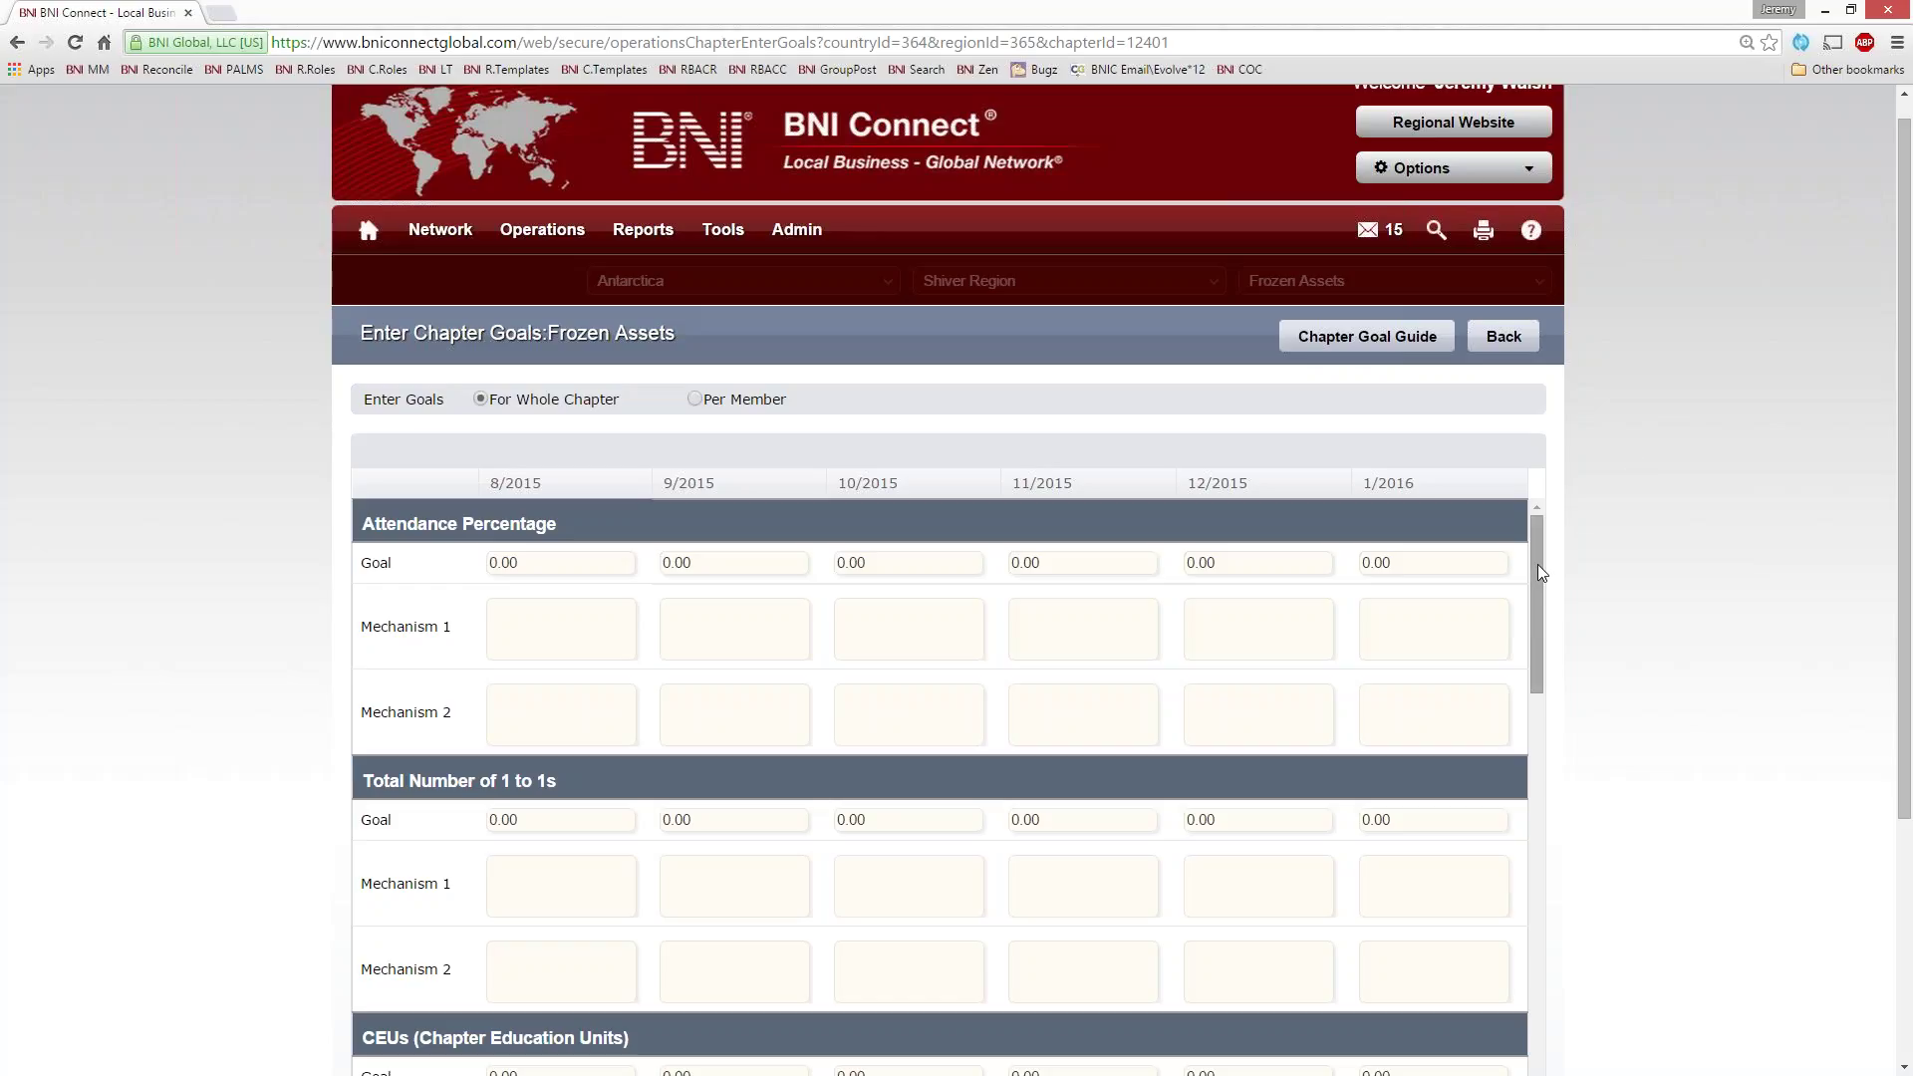
Examine the goal categories from Attendance Percentage to Thank You for Closed Business, and the choice between whole-chapter and per-member goals
drag(1539, 566, 1565, 1009)
scroll(1754, 827, down, 3)
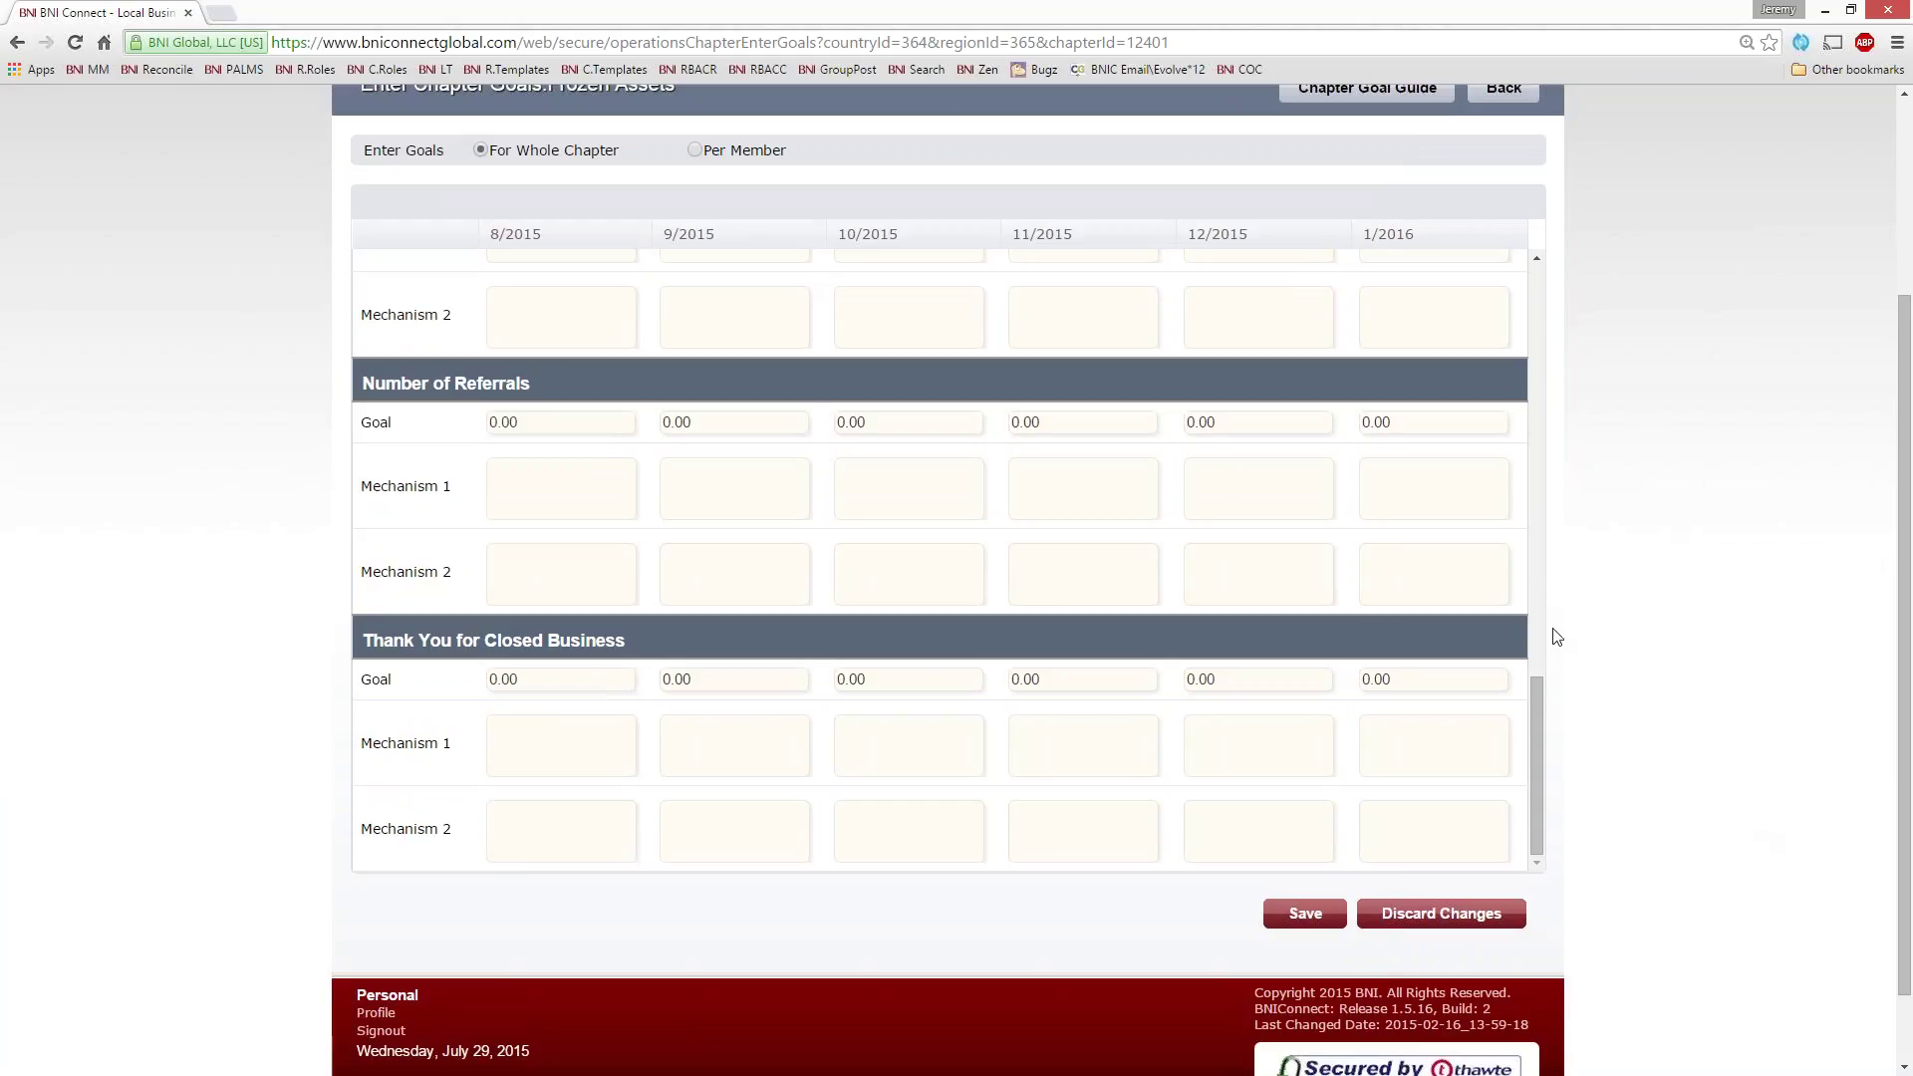
drag(1539, 708, 1550, 282)
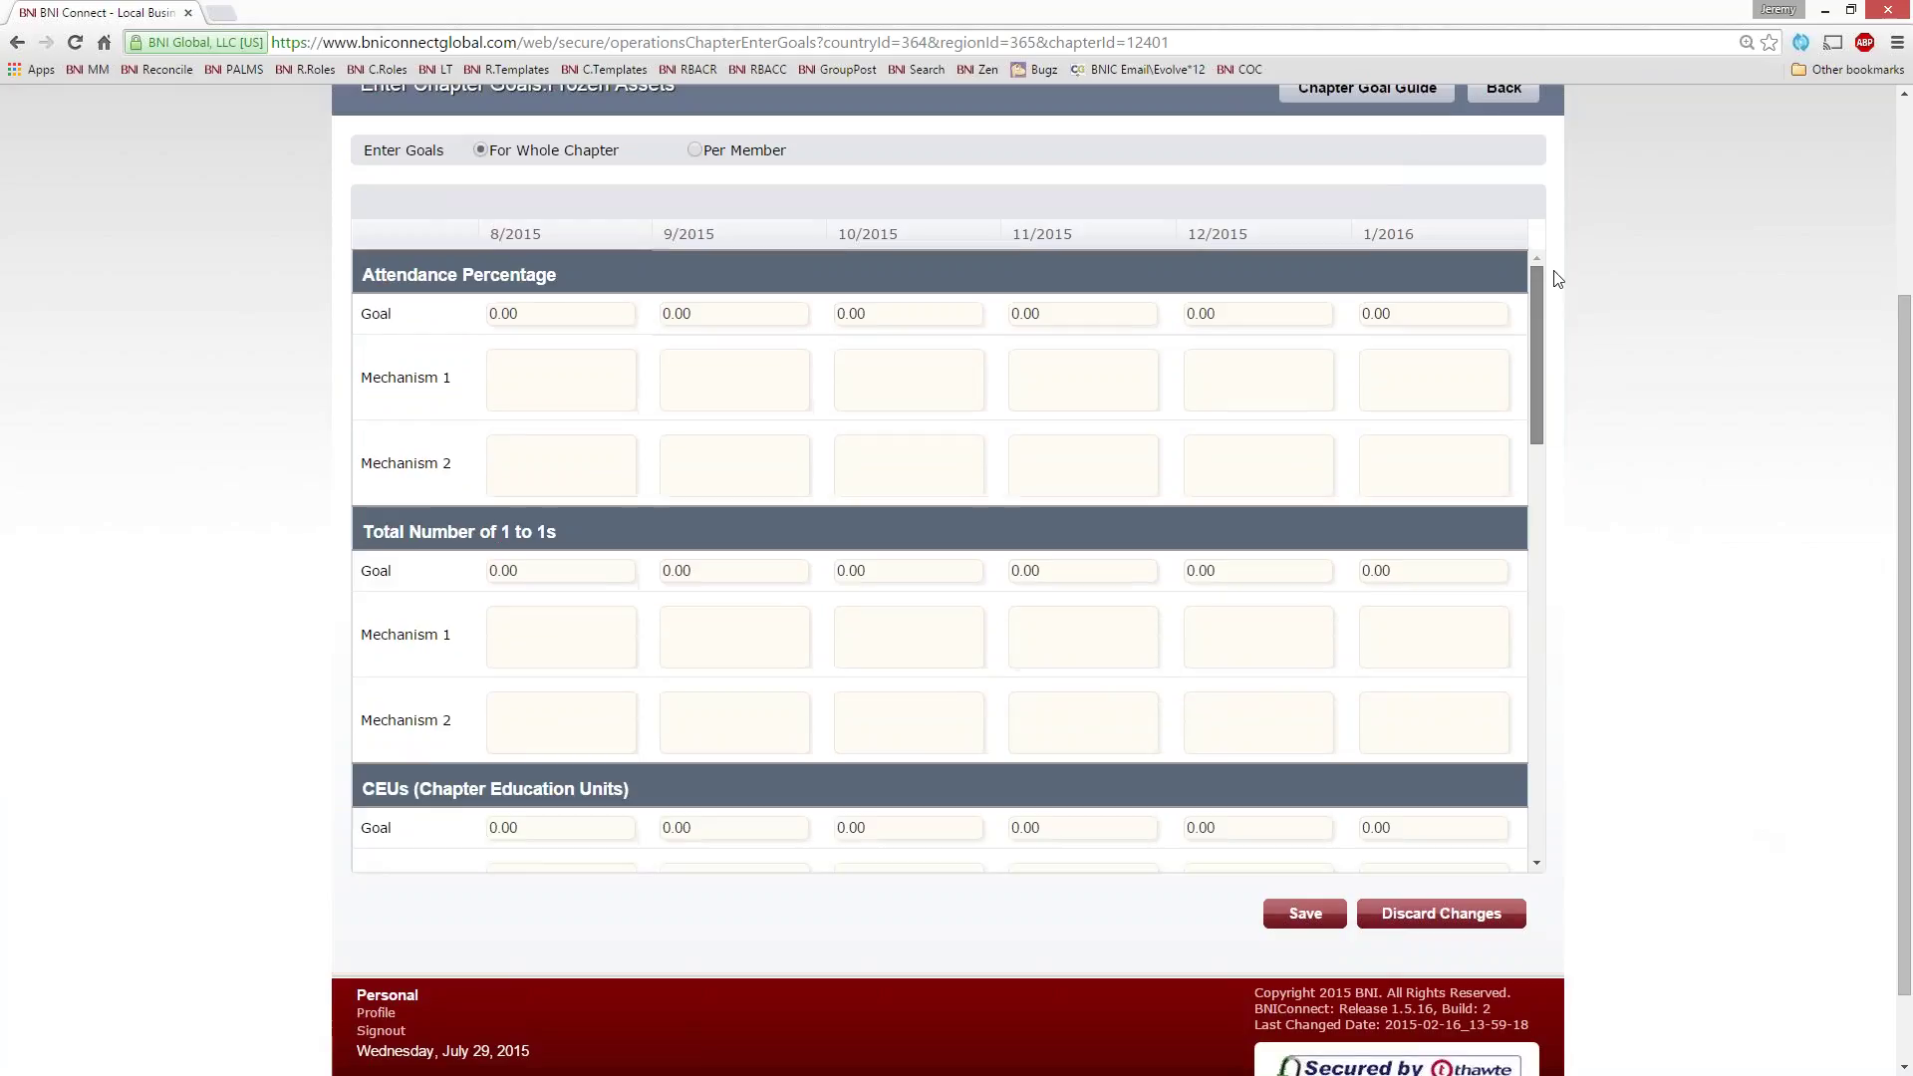
scroll(1713, 555, up, 2)
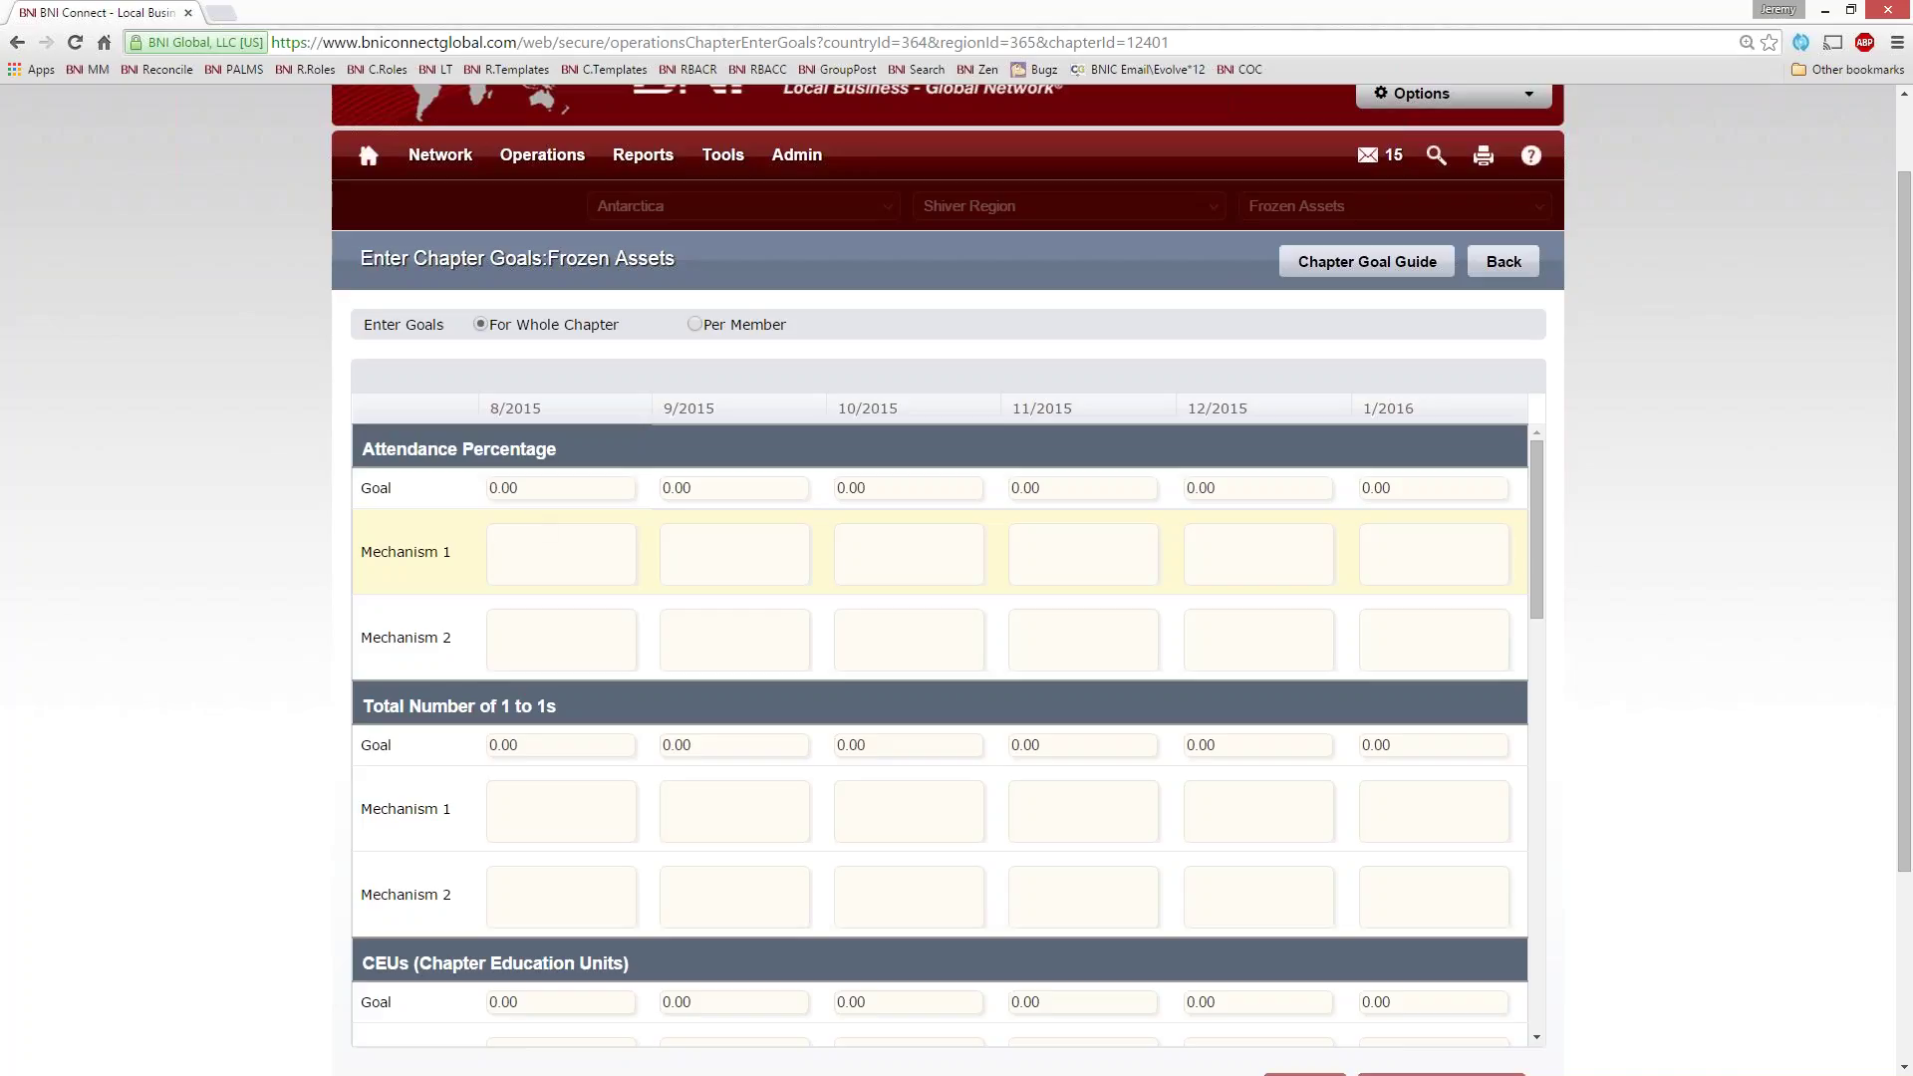
click(631, 332)
drag(631, 331, 488, 333)
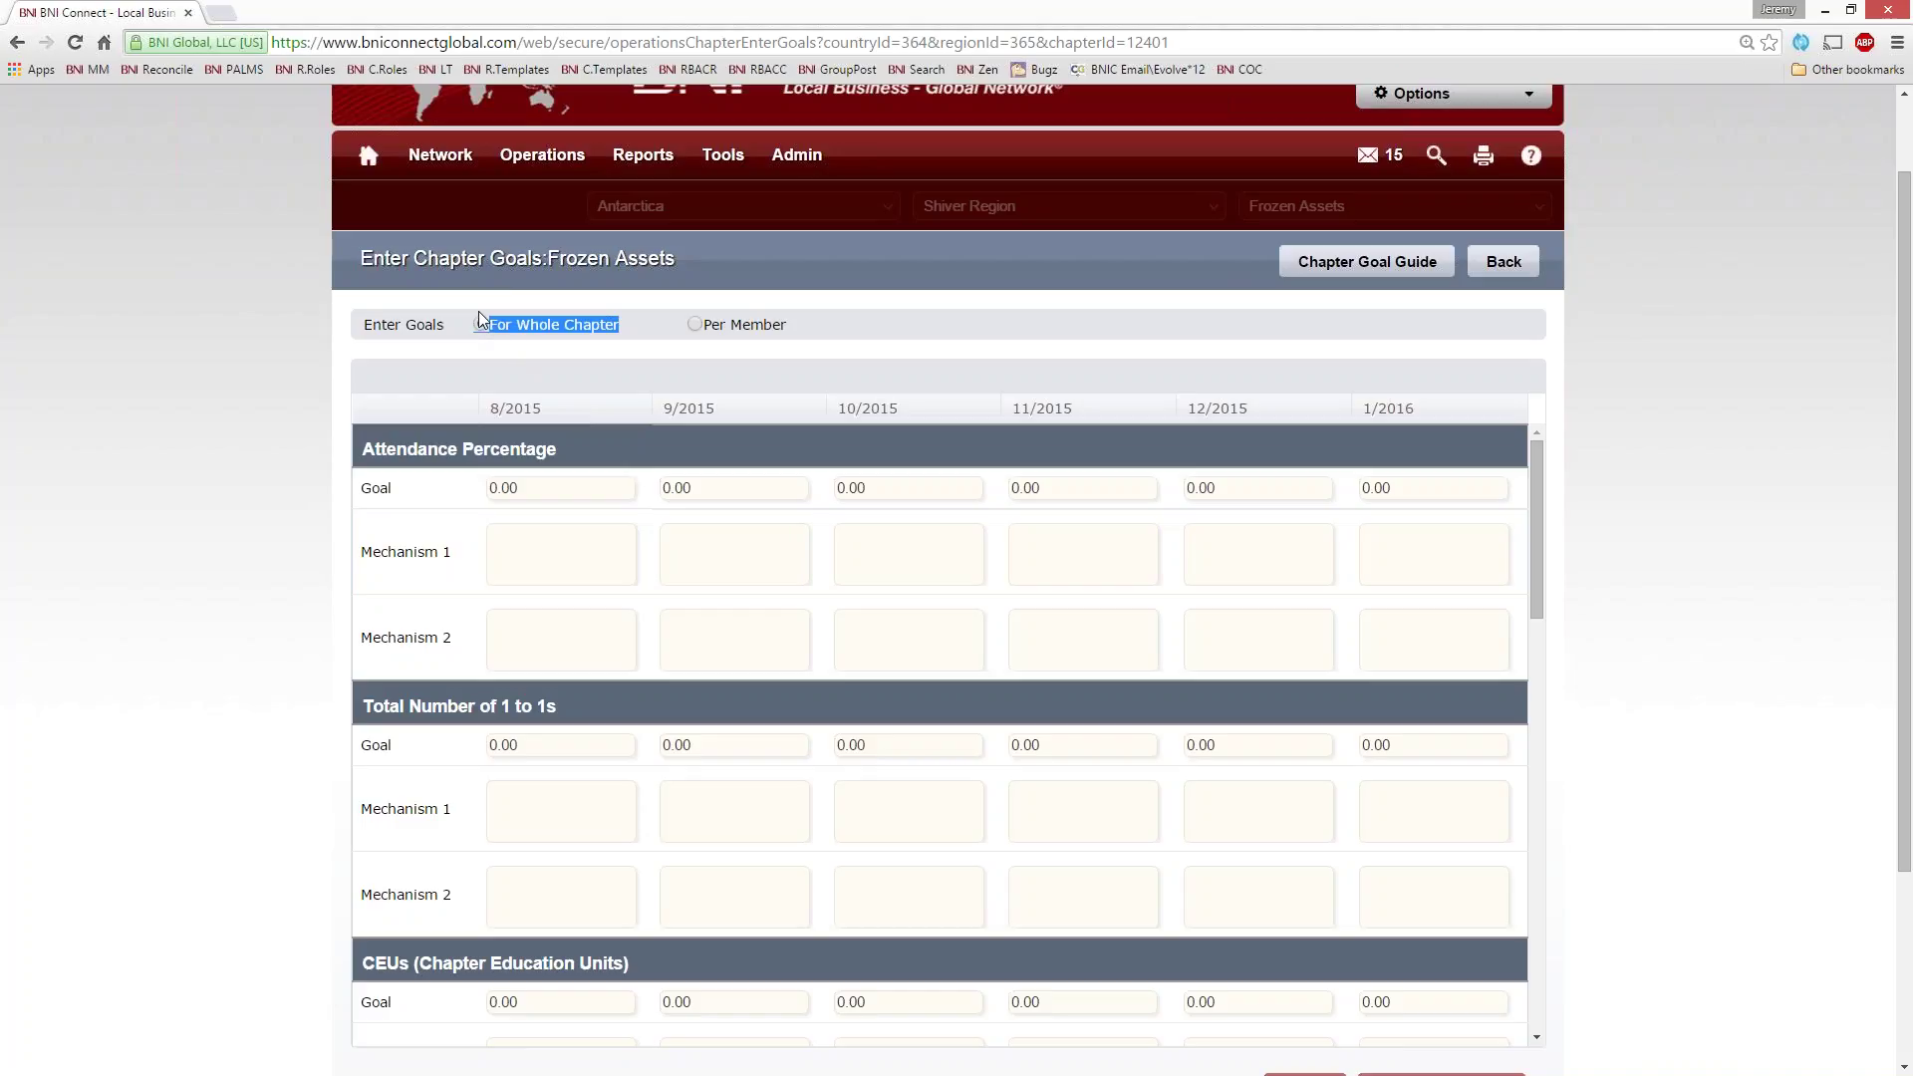
click(744, 324)
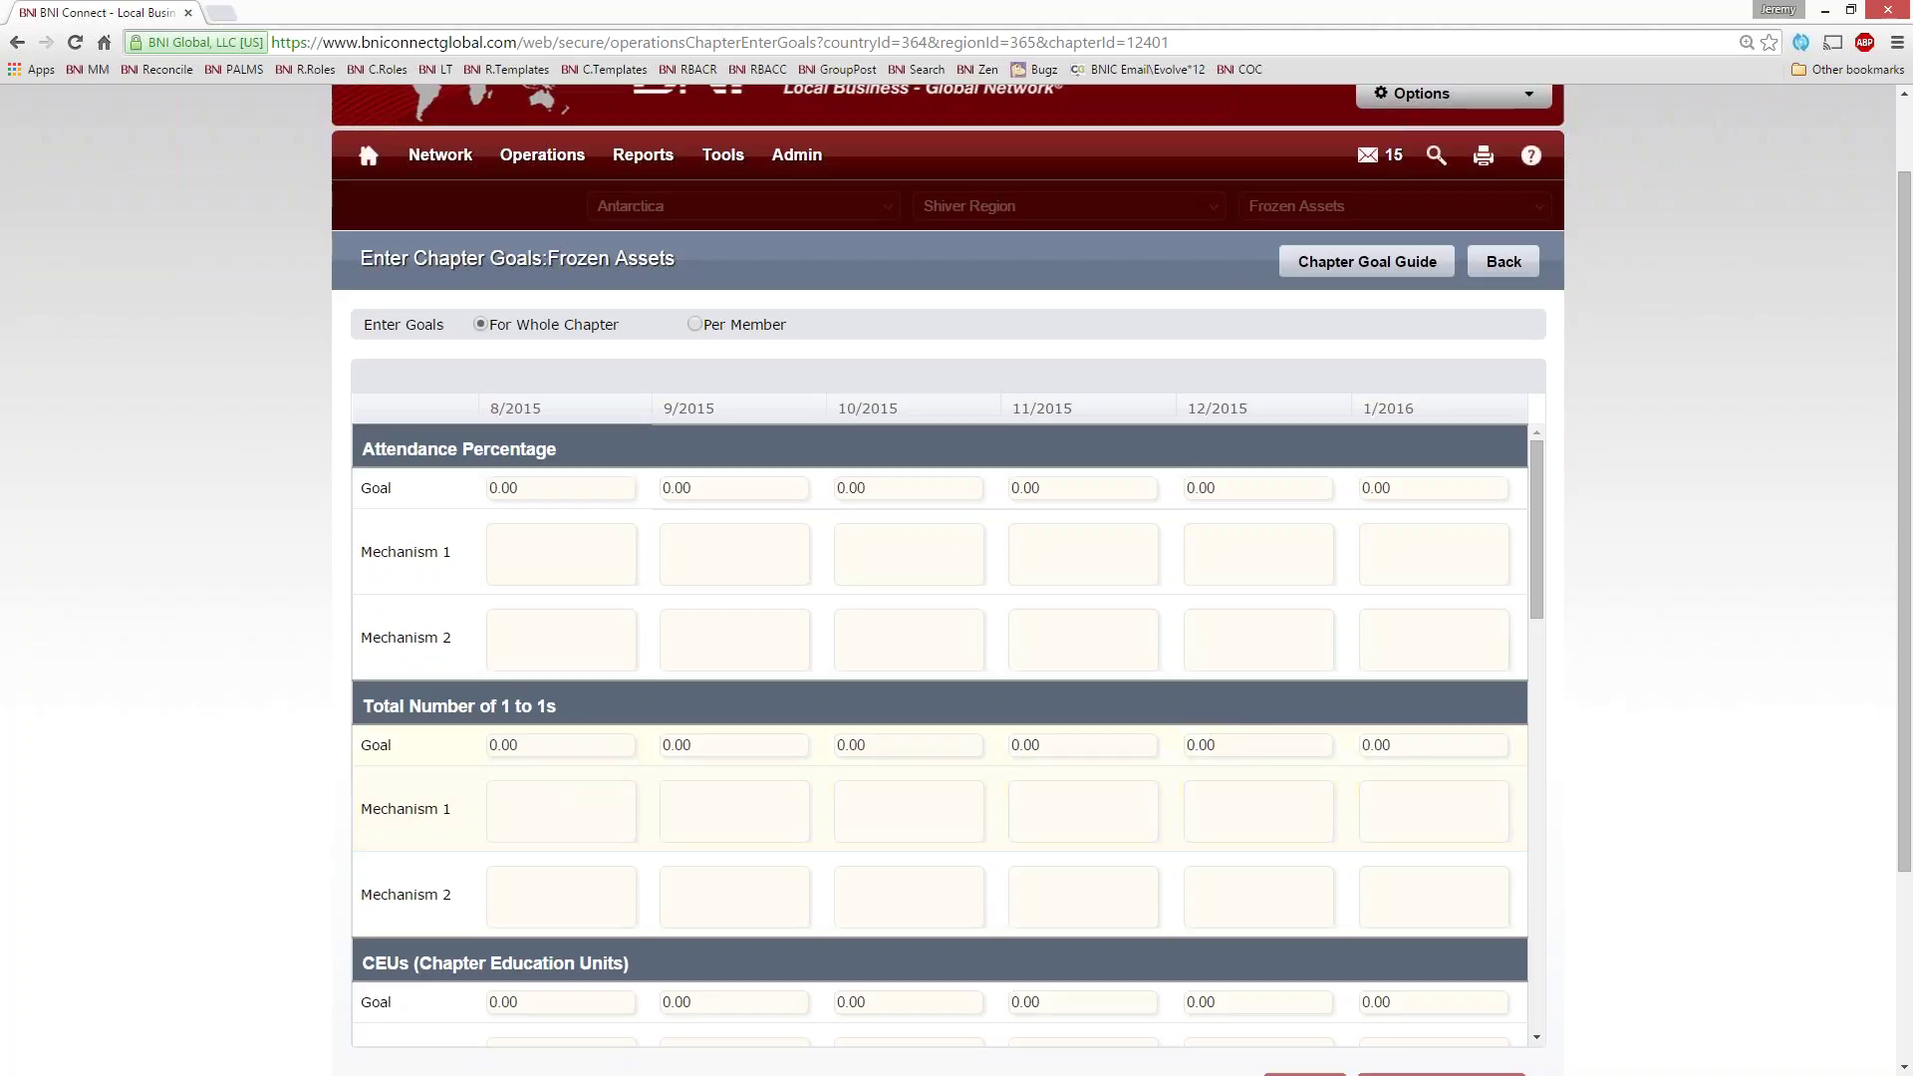
Set the Attendance Percentage goal to 86 for 8/2015 and 96 for 1/2016
click(564, 491)
drag(543, 487, 476, 477)
text(86)
click(1424, 485)
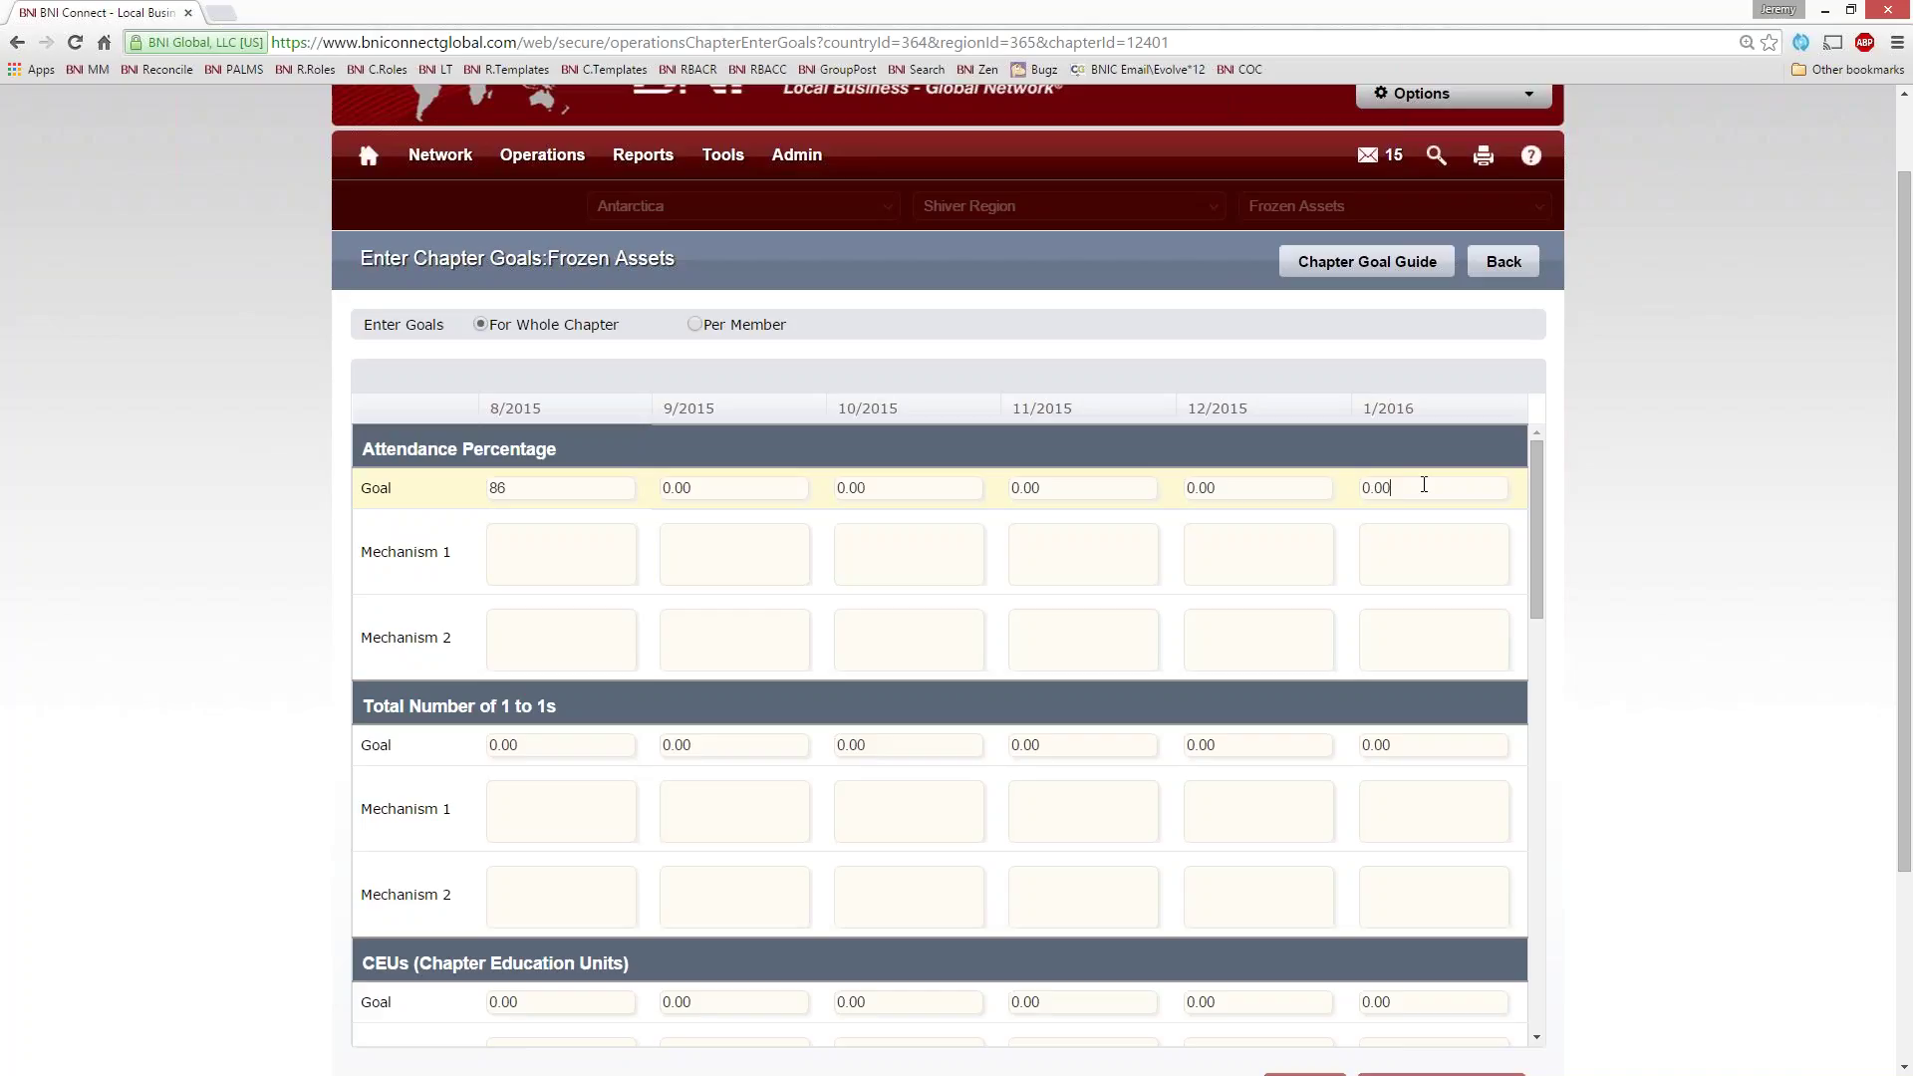
text(96)
key(BackSpace)
key(BackSpace)
key(BackSpace)
key(BackSpace)
key(BackSpace)
key(BackSpace)
text(96)
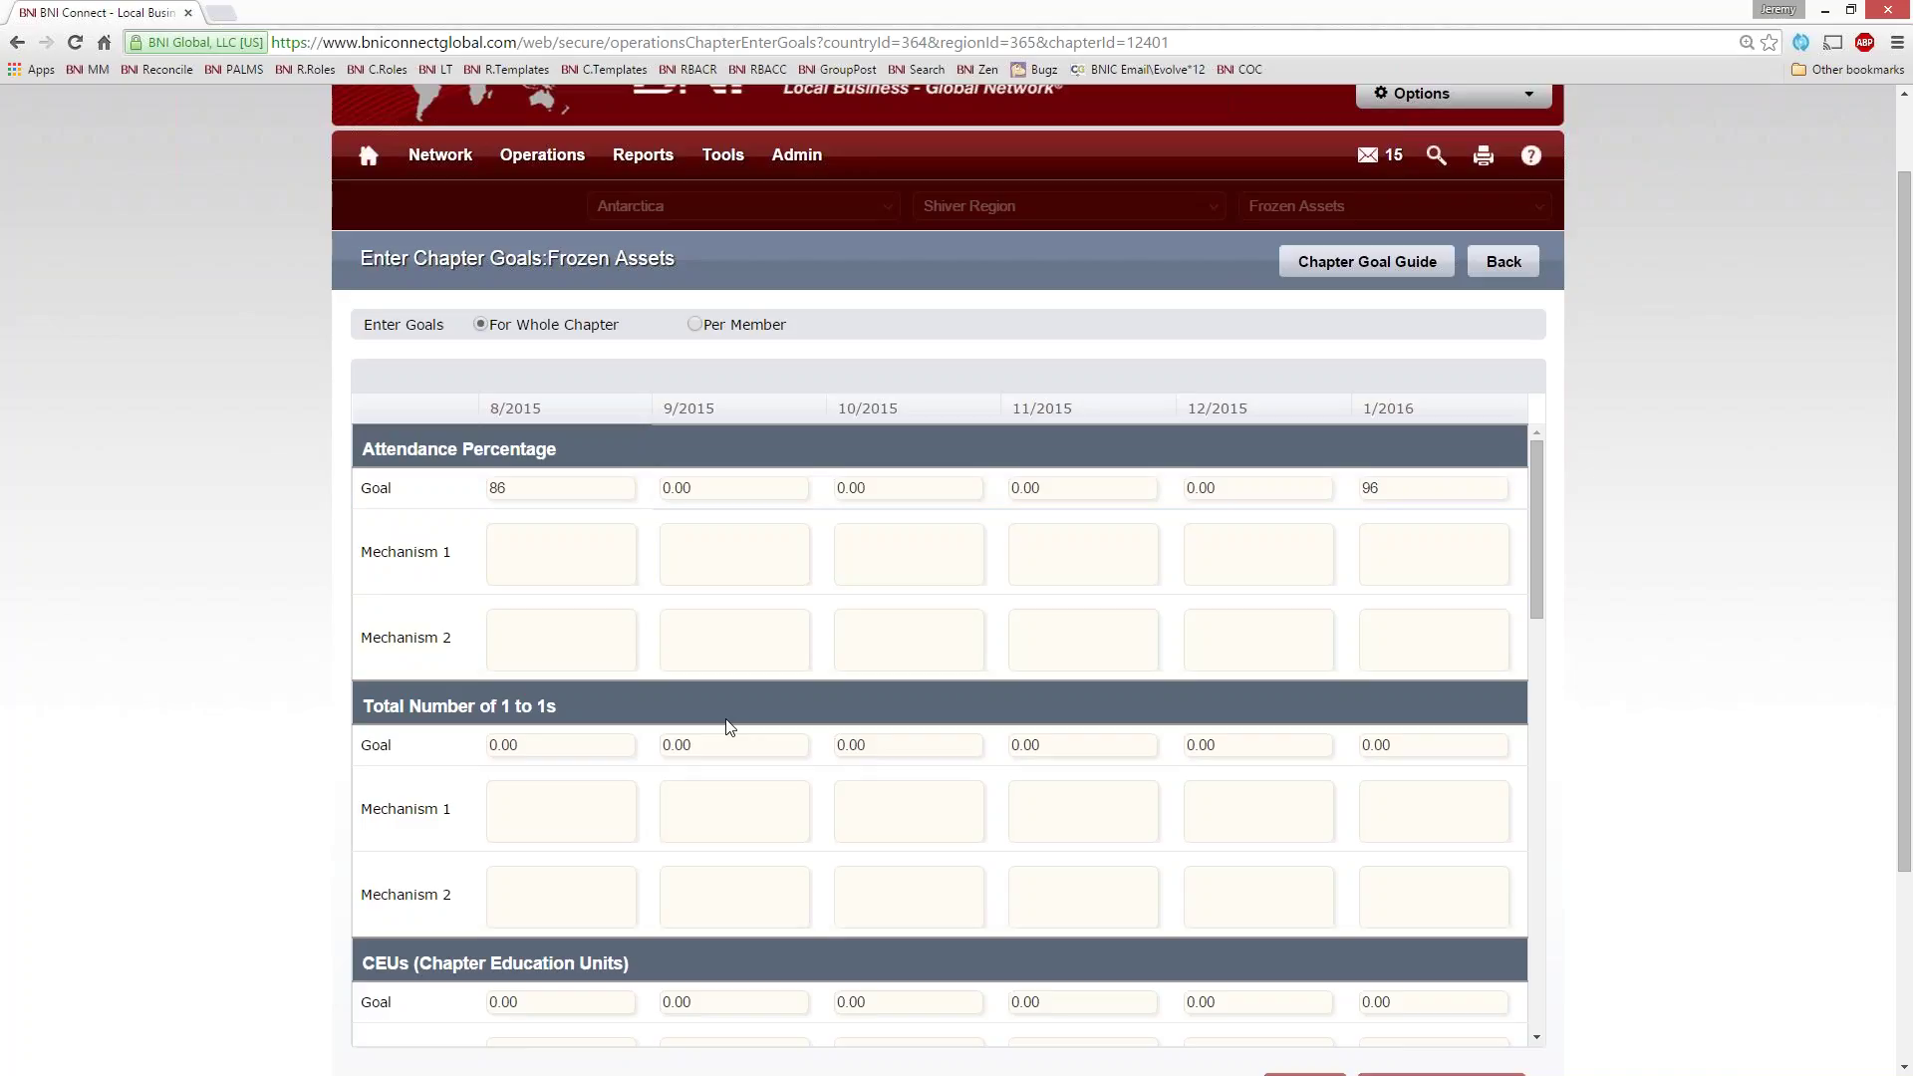
Set the Attendance Percentage goals for 9/2015 through 12/2015 to 88, 90, 92 and 94
click(709, 486)
text(88)
key(Tab)
text(90)
key(Tab)
text(92)
key(Tab)
text(94)
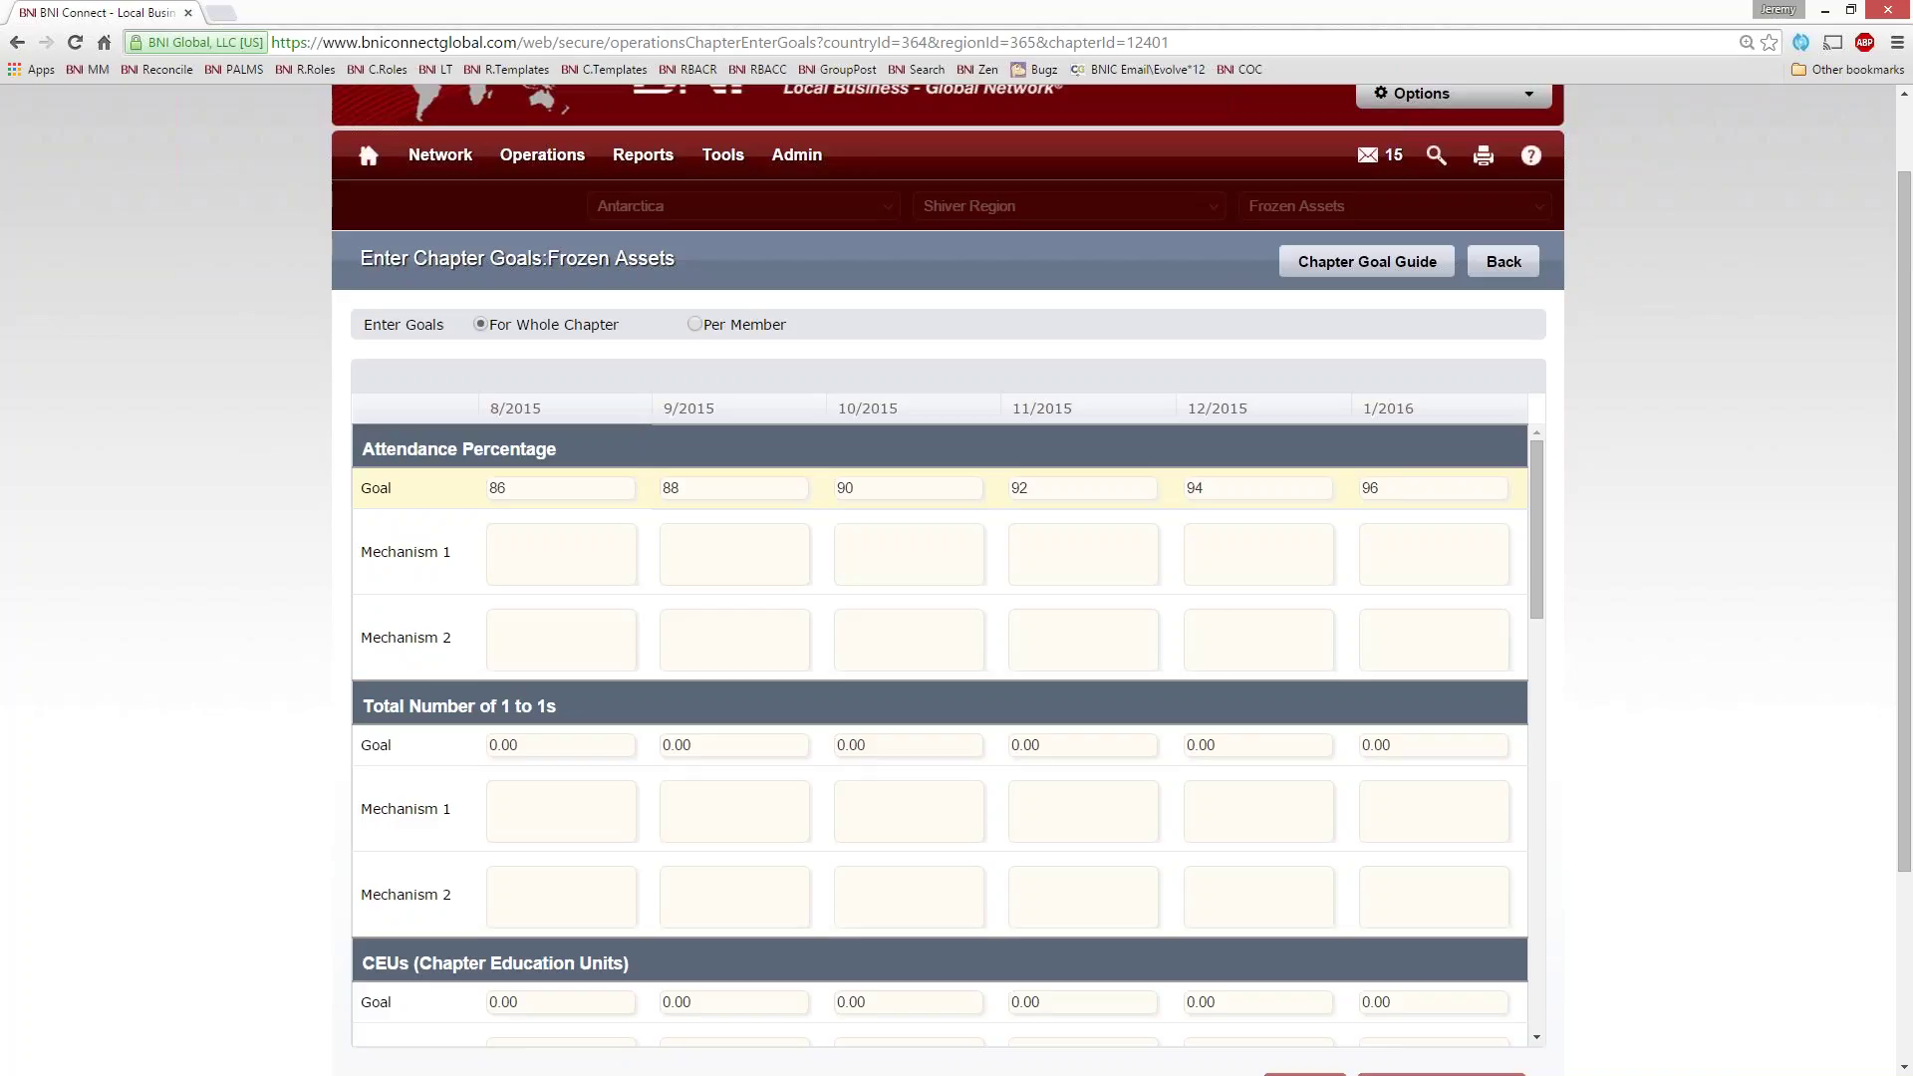
Enter "EM about the importance of showing up to the meeting" as Mechanism 1 for the 8/2015 attendance goal
scroll(837, 949, up, 1)
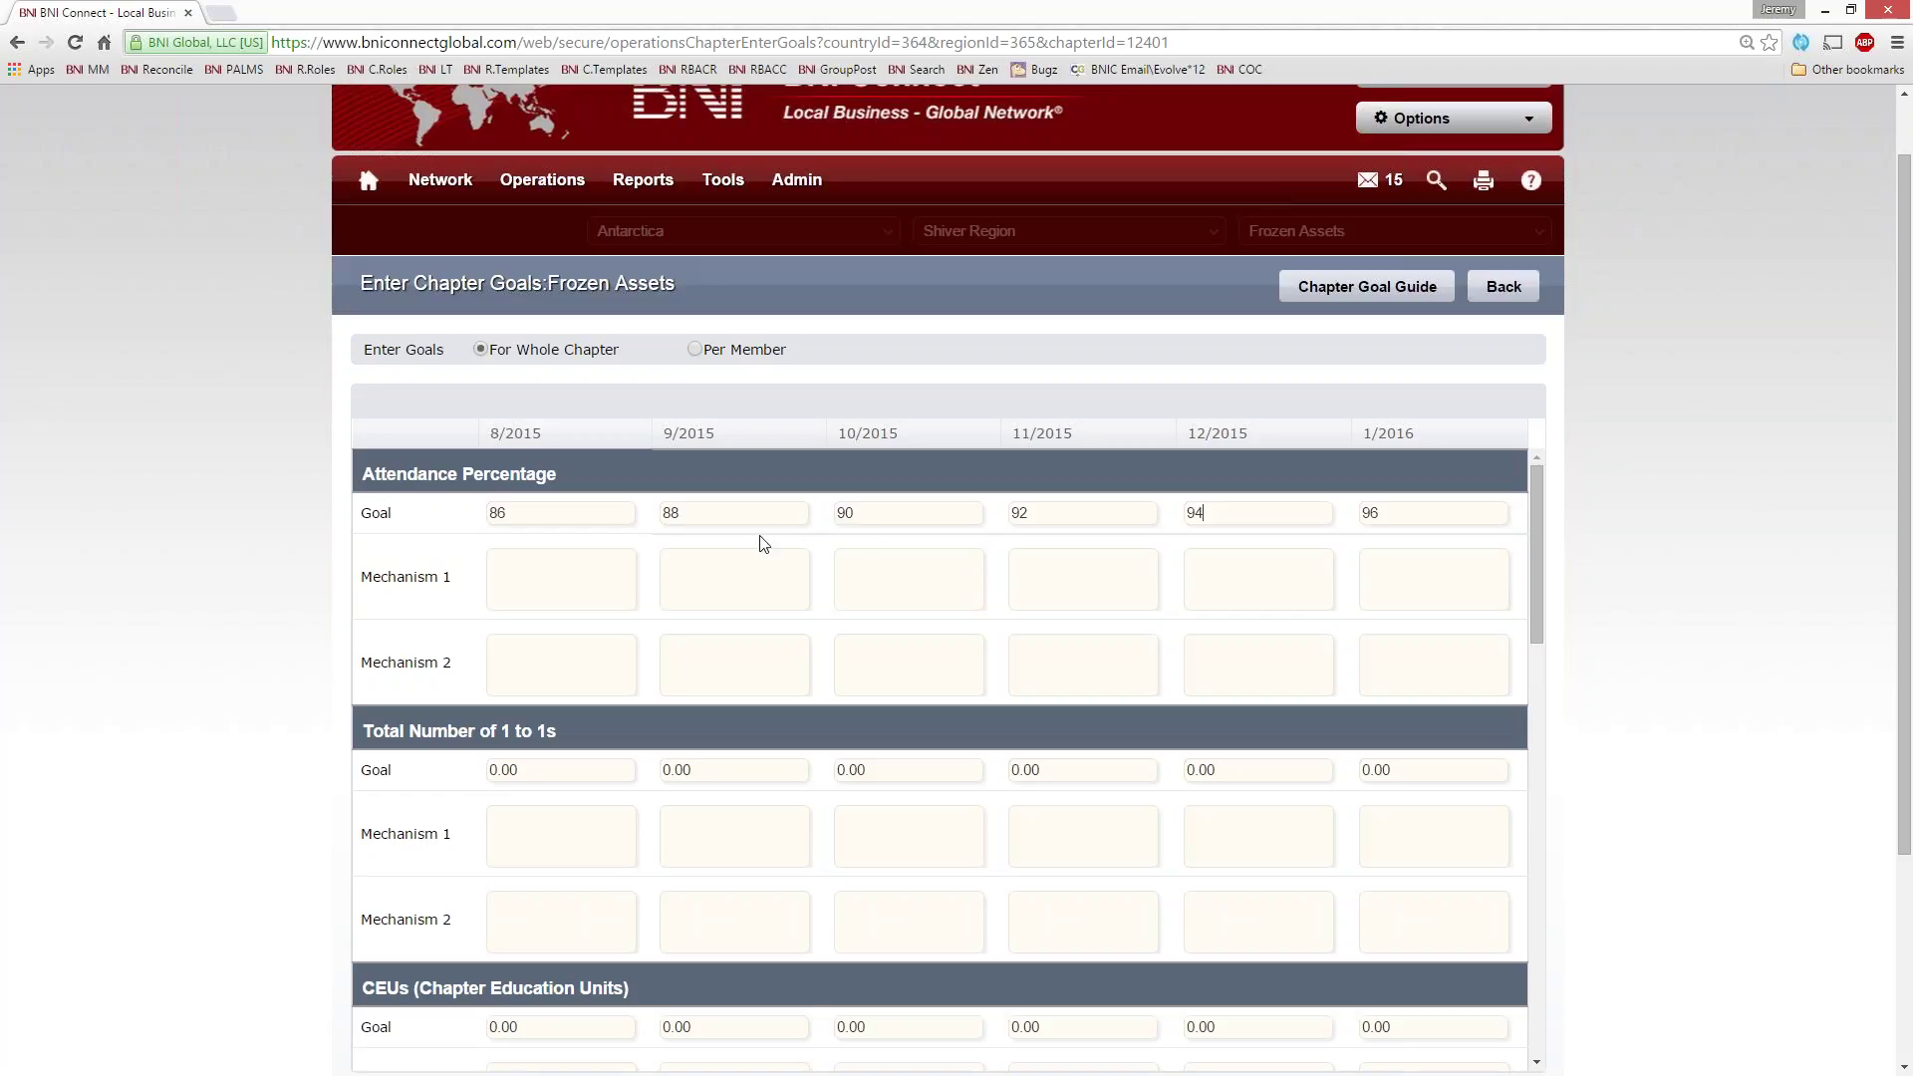
right_click(568, 564)
key(Escape)
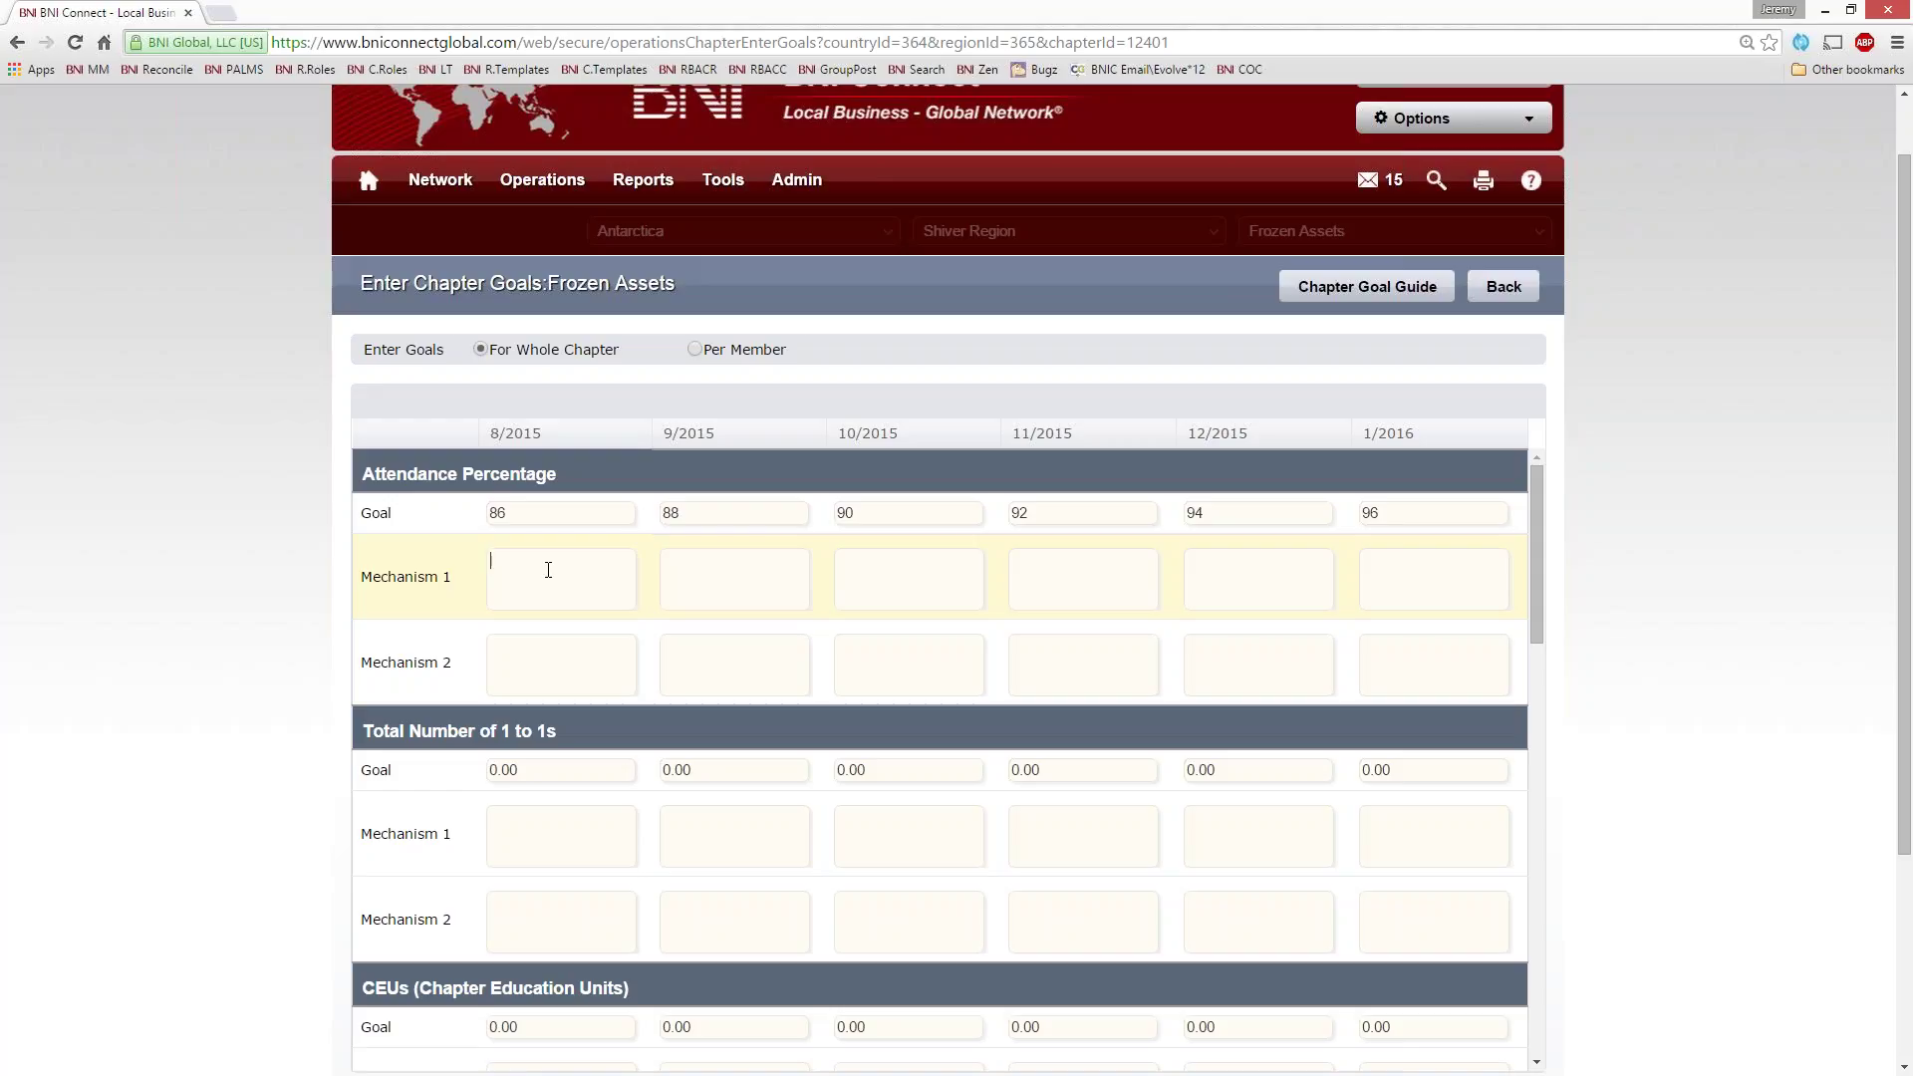
text(EM about the i)
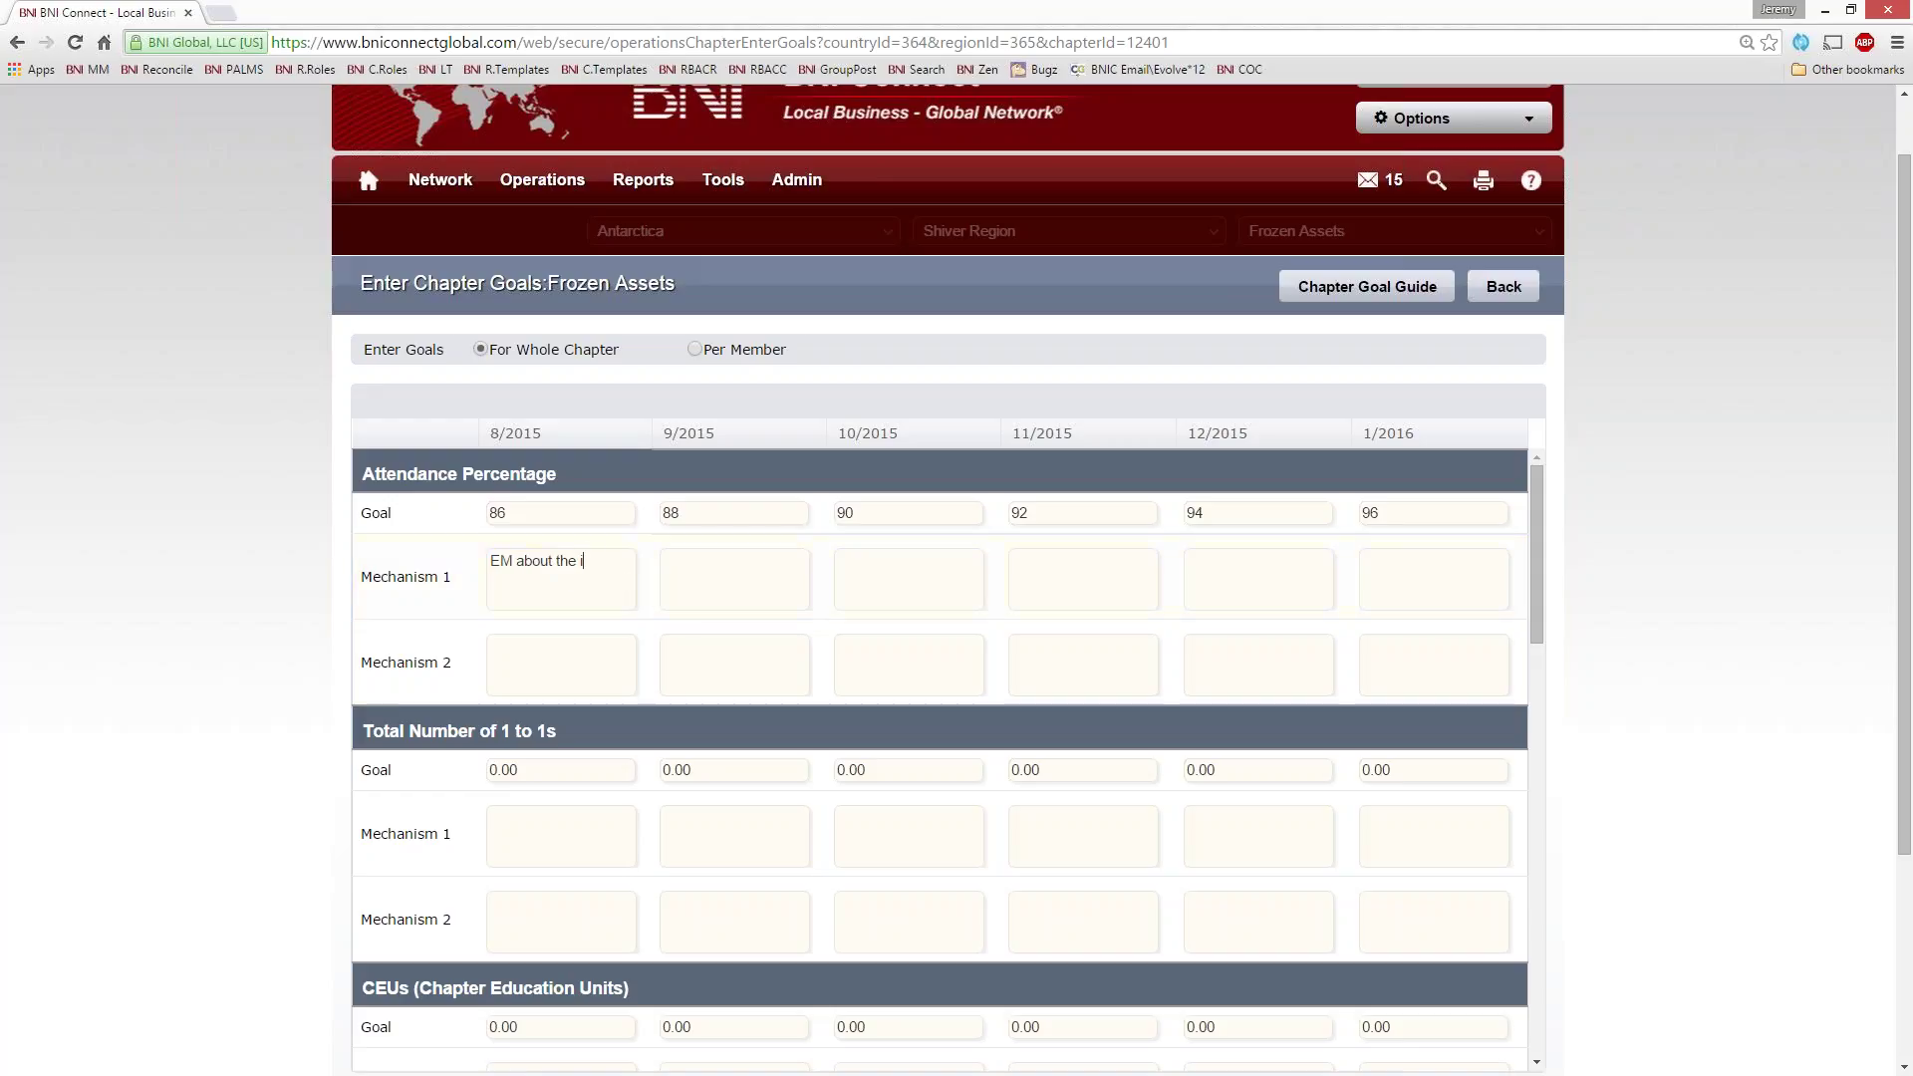
text(mportance of showing up to the meeting)
Enter "Make sure that the attendance letters are being sent by the MC" as Mechanism 2 for the 8/2015 attendance goal
key(Tab)
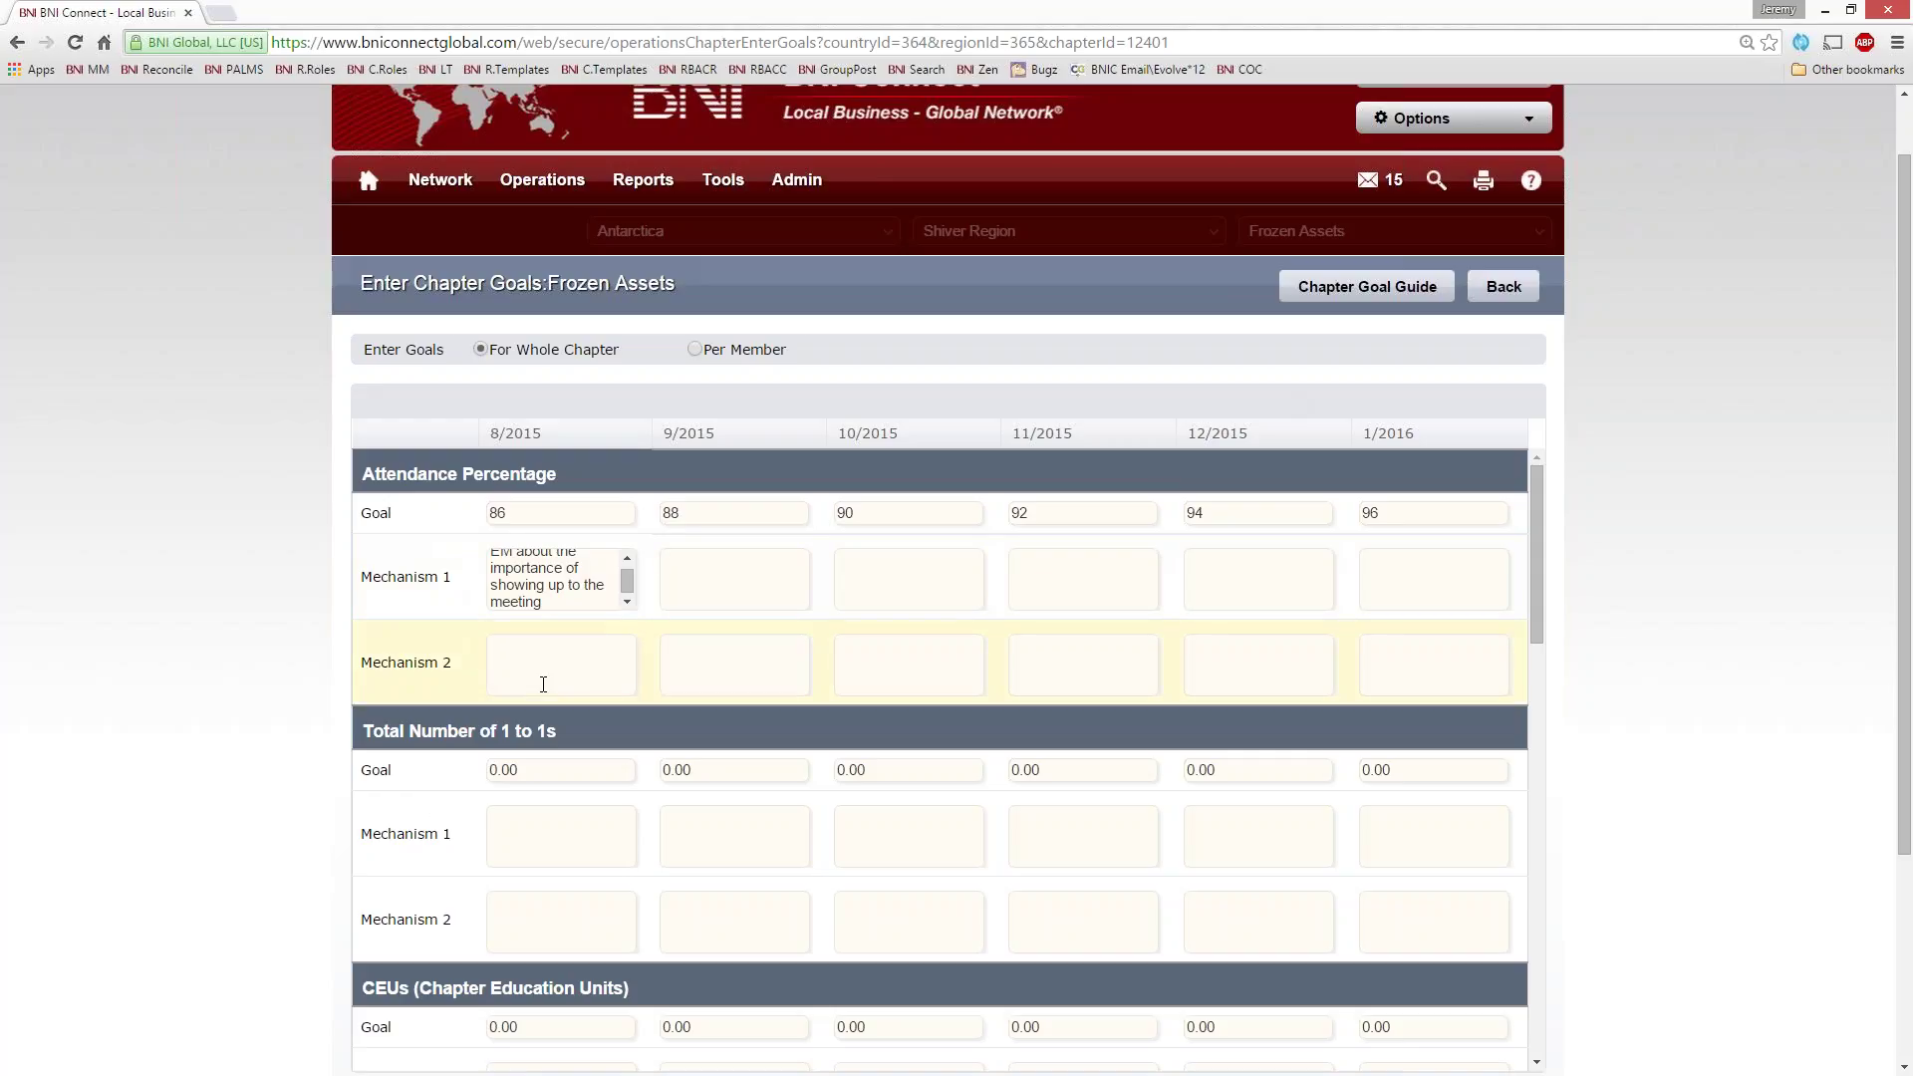
text(Make sure that the )
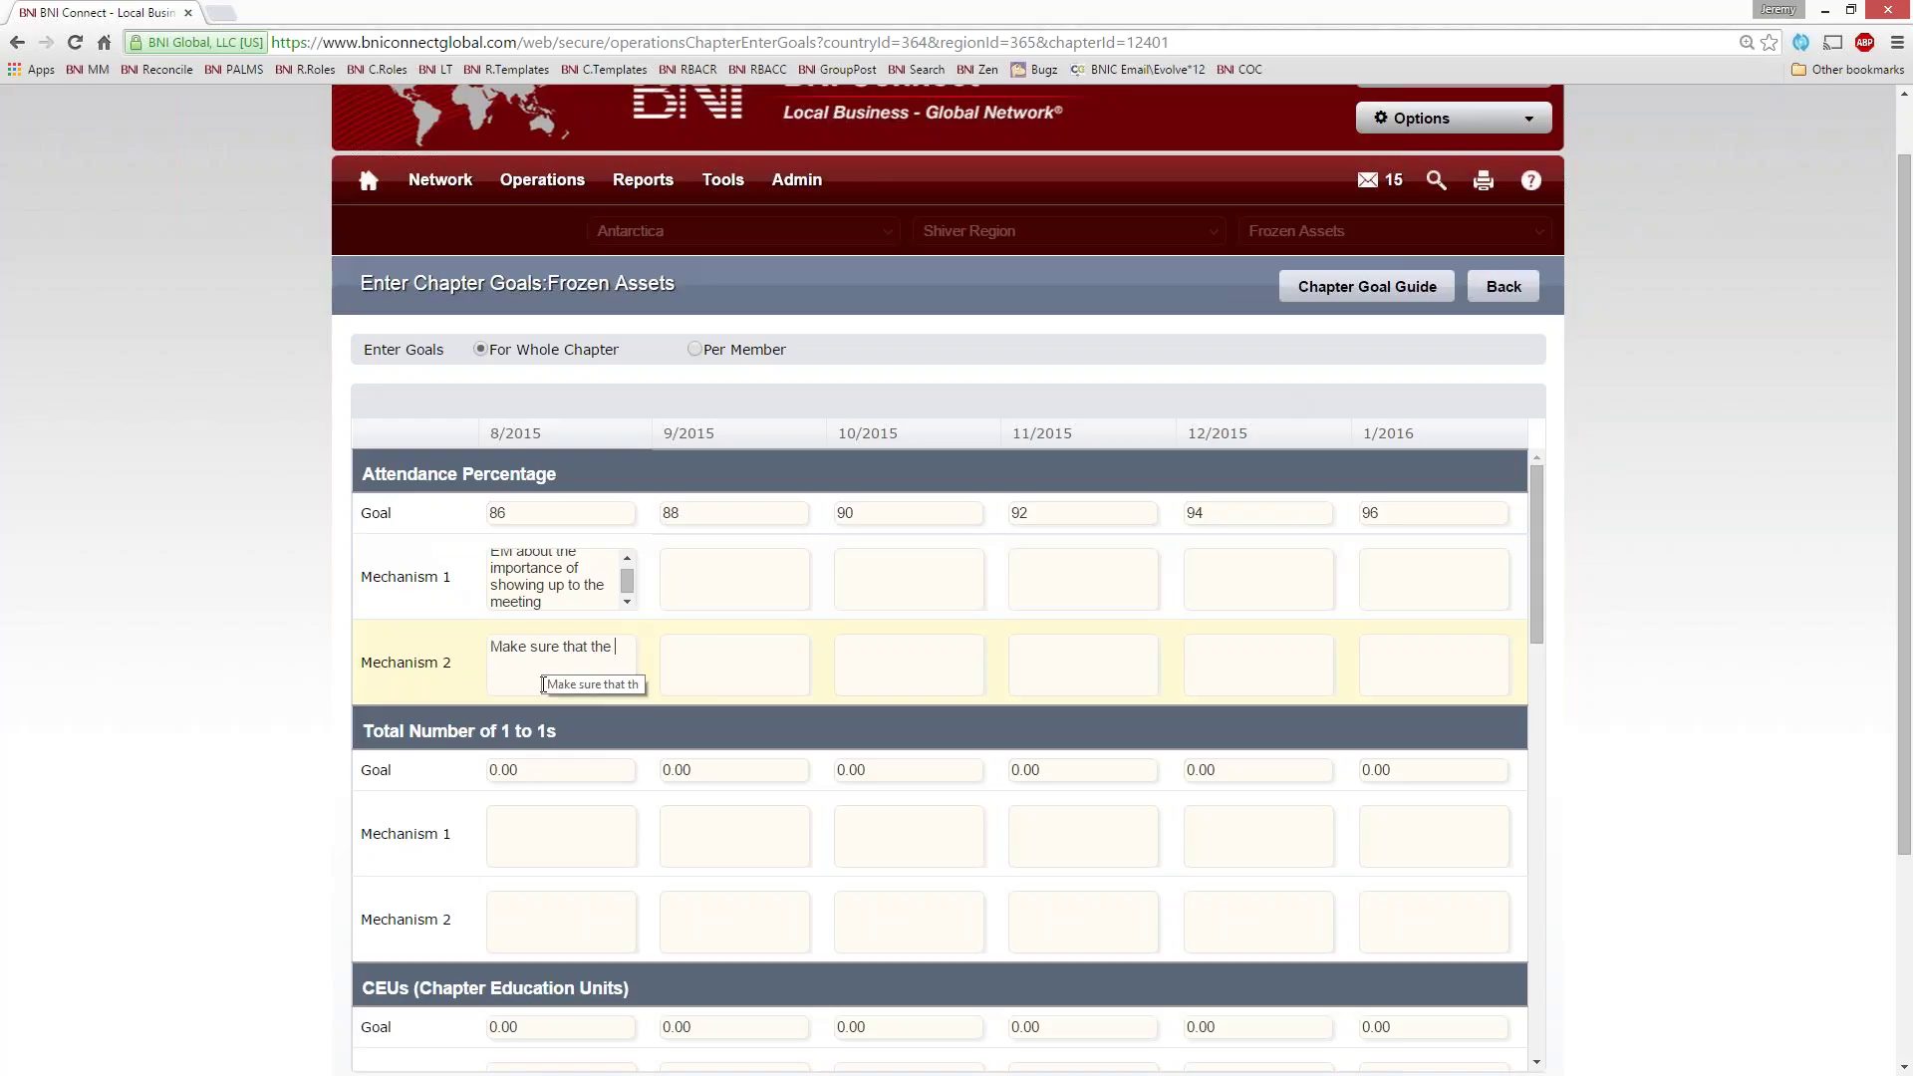
text(attendance letters are goin)
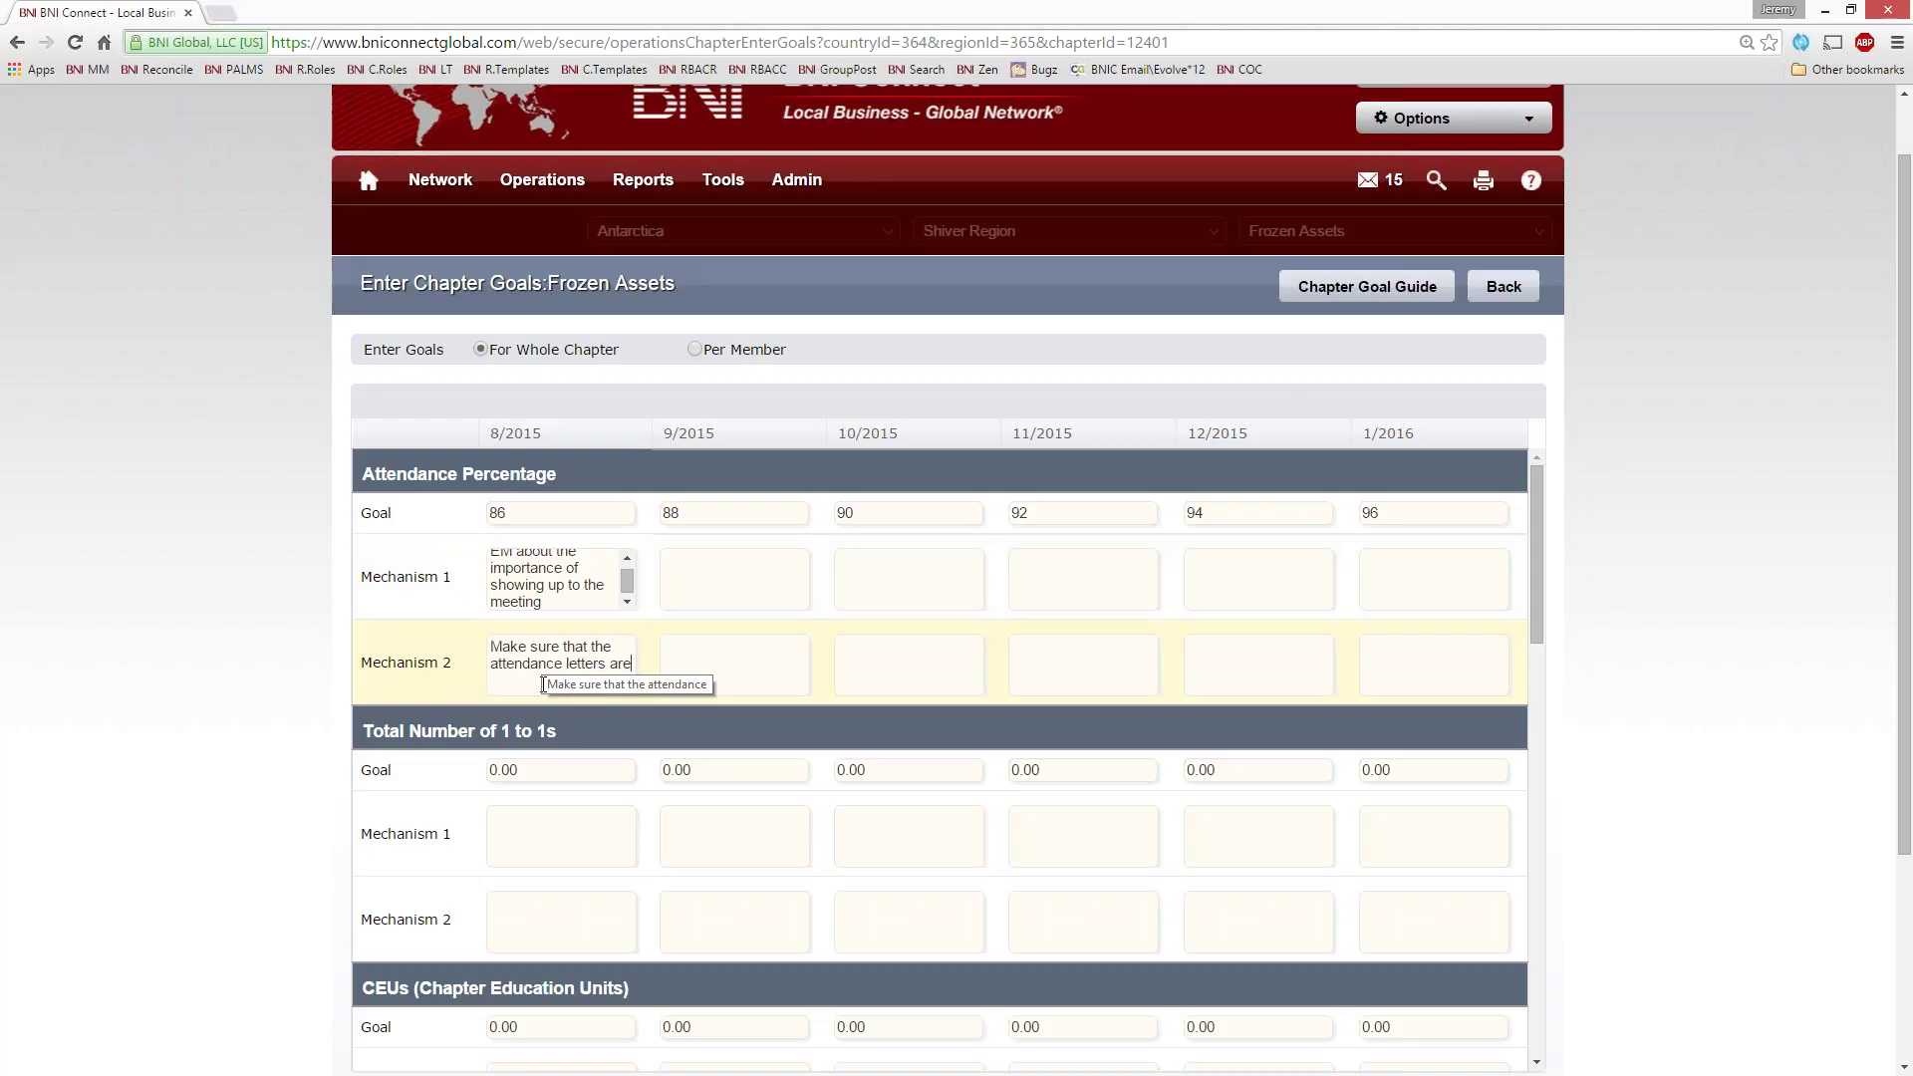
key(BackSpace)
key(BackSpace)
key(BackSpace)
key(BackSpace)
text(being sent by the MC)
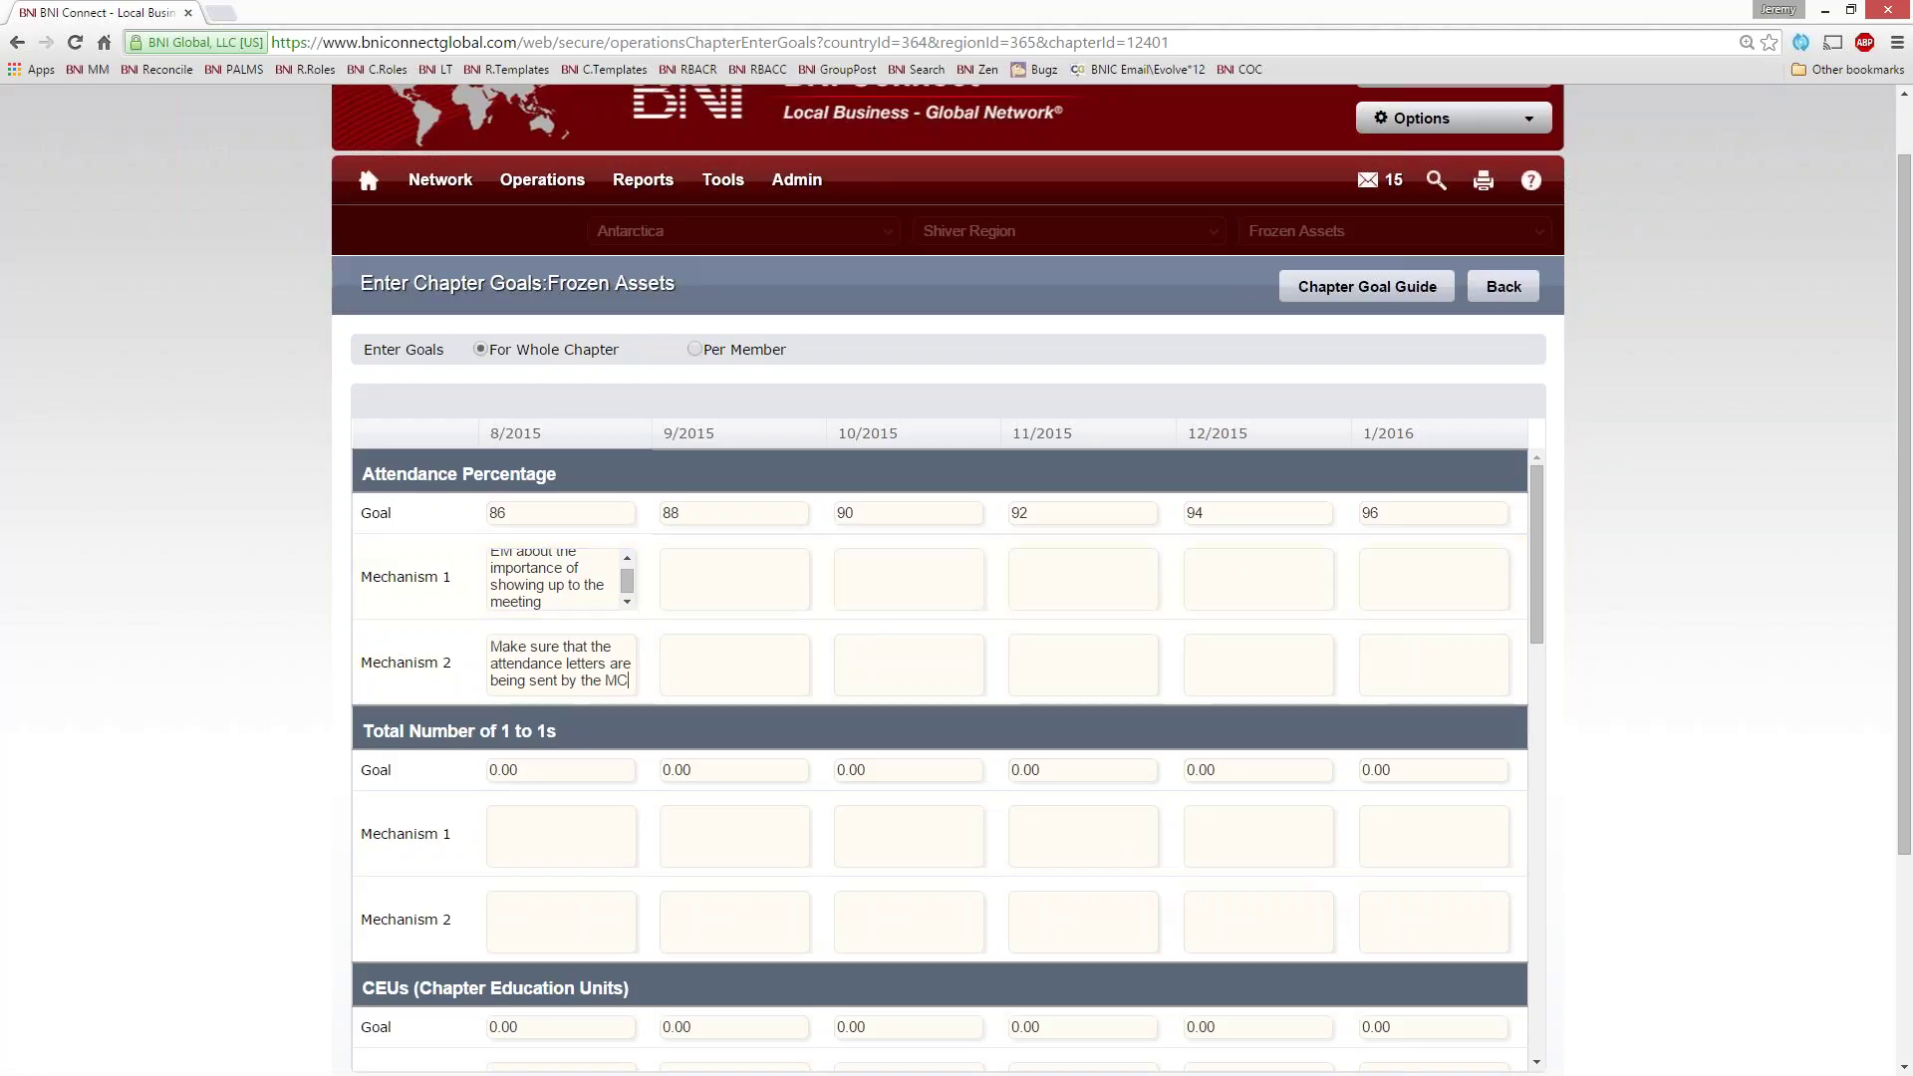
Enter "joint meeting on day when the venue is closed" as Mechanism 1 for the 12/2015 attendance goal
click(1231, 571)
click(1263, 574)
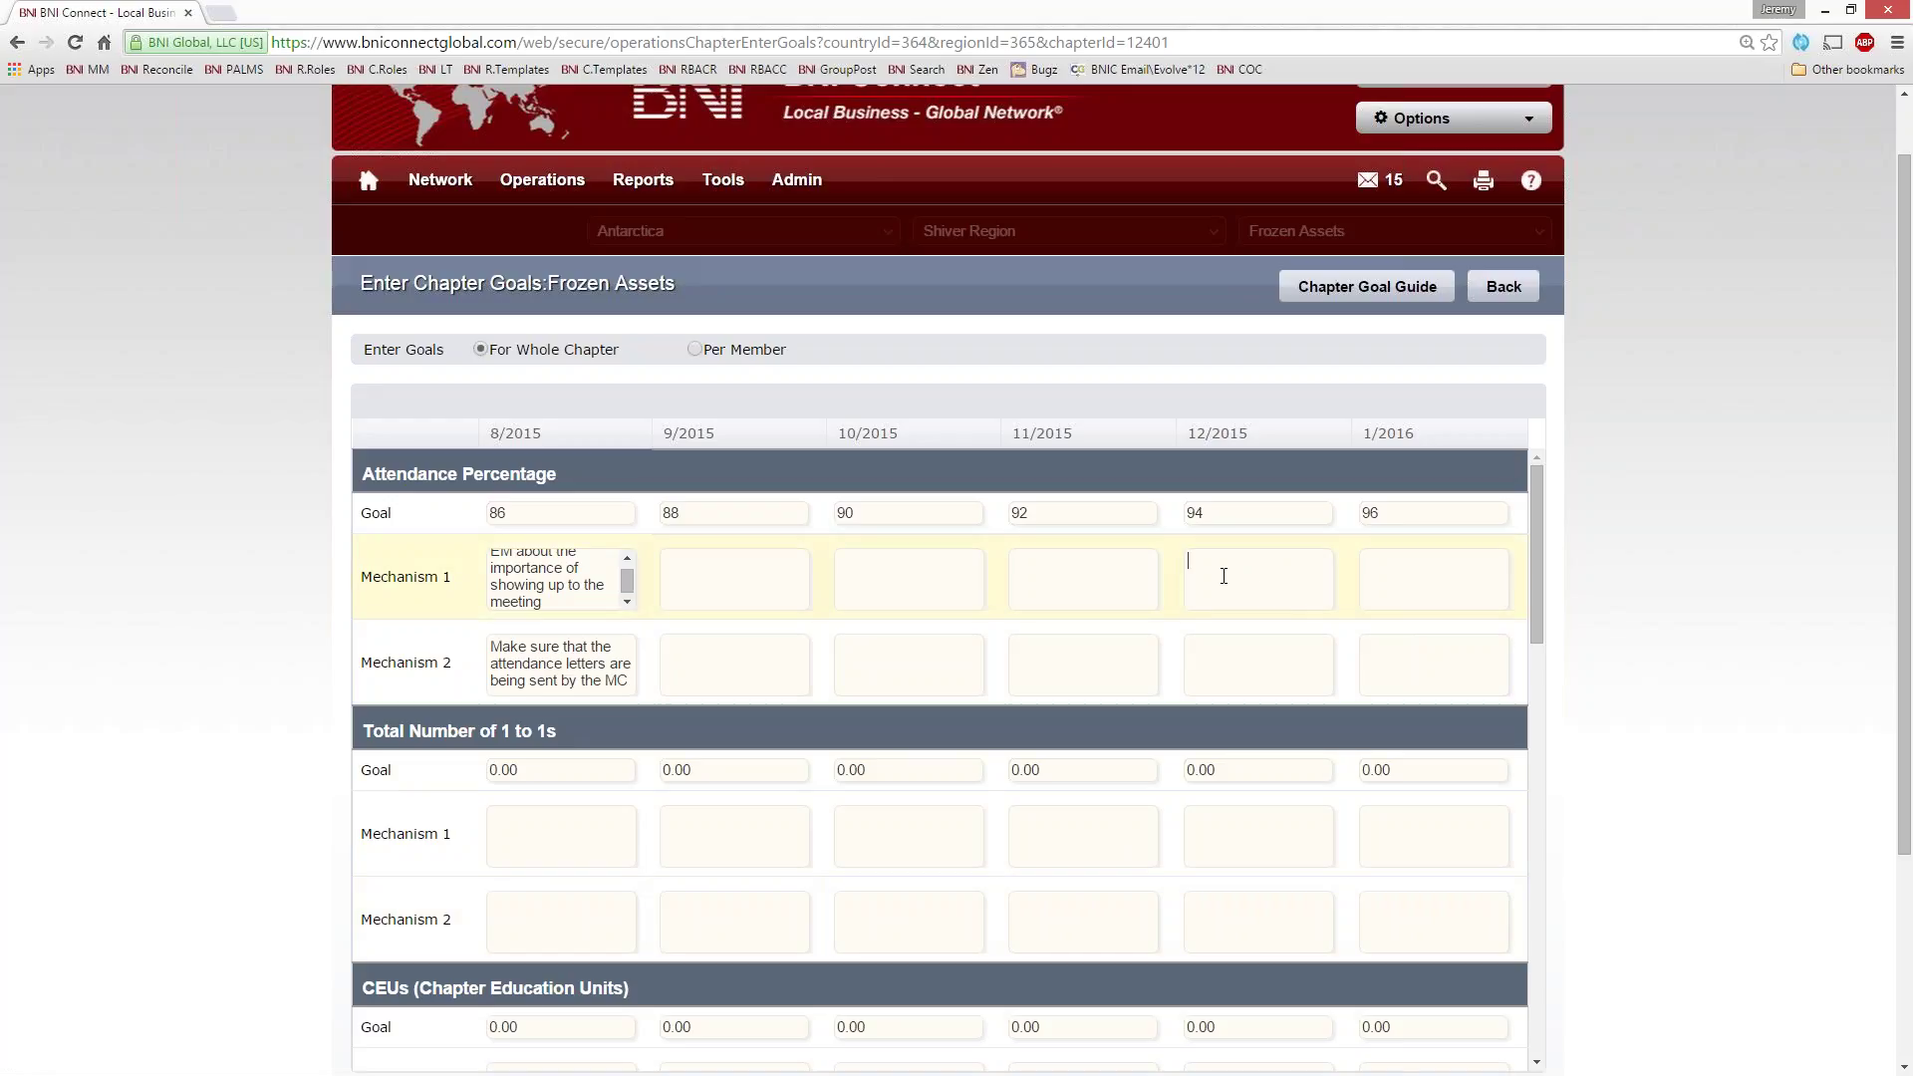
text(joint meeting on)
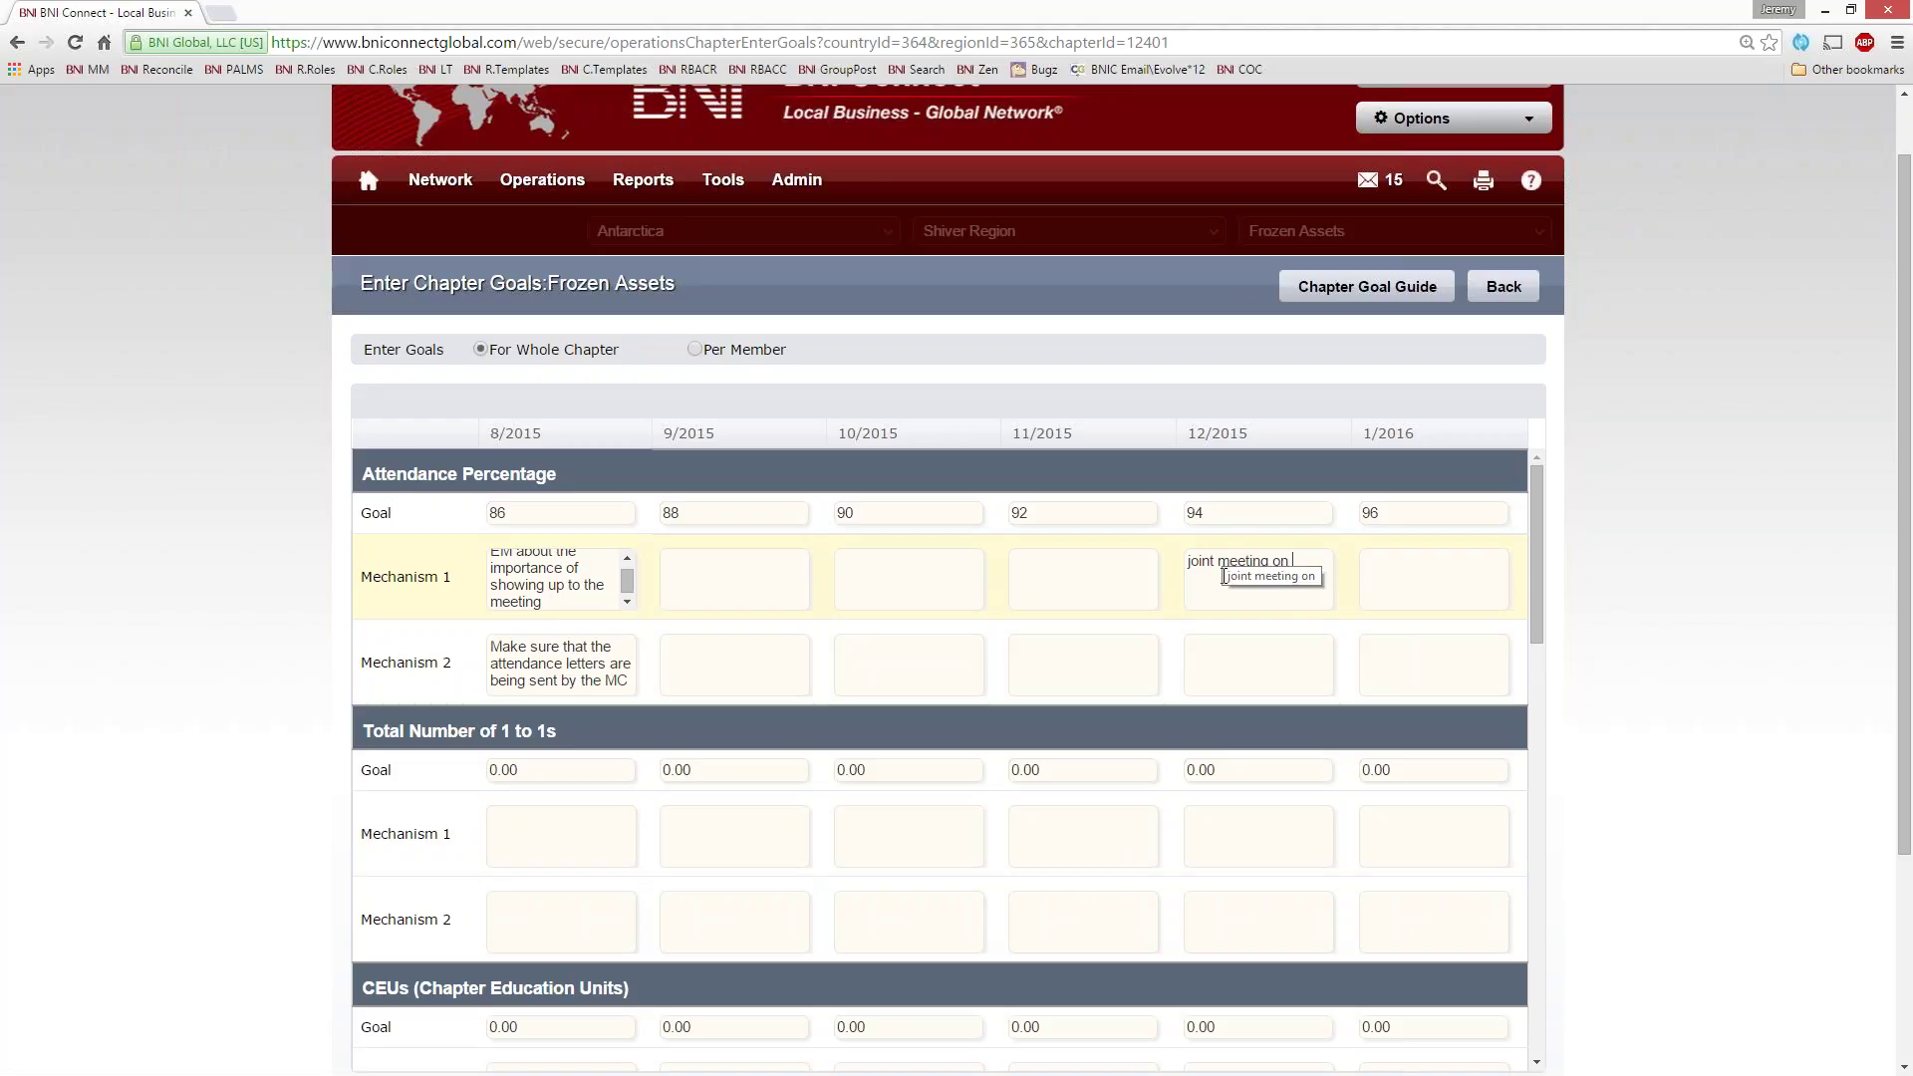
text( day when the vu)
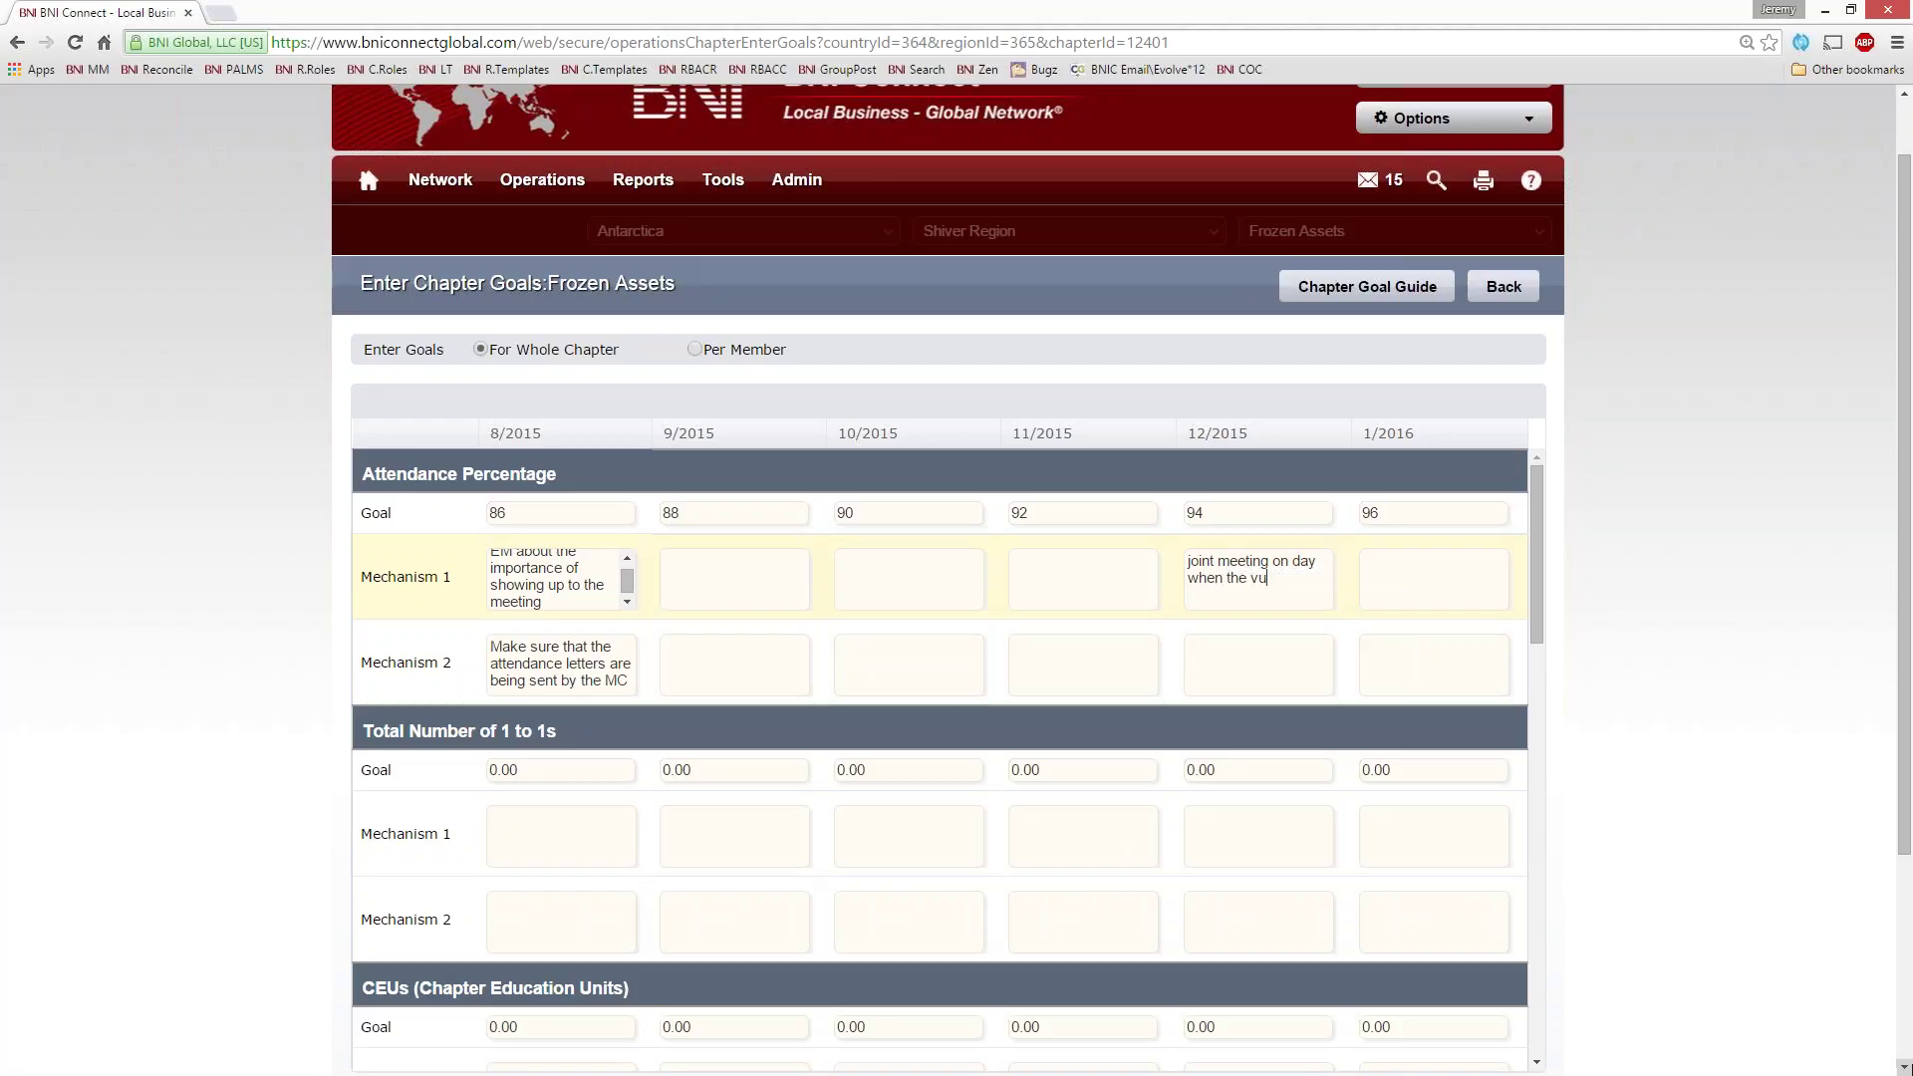
key(BackSpace)
text(enue is c)
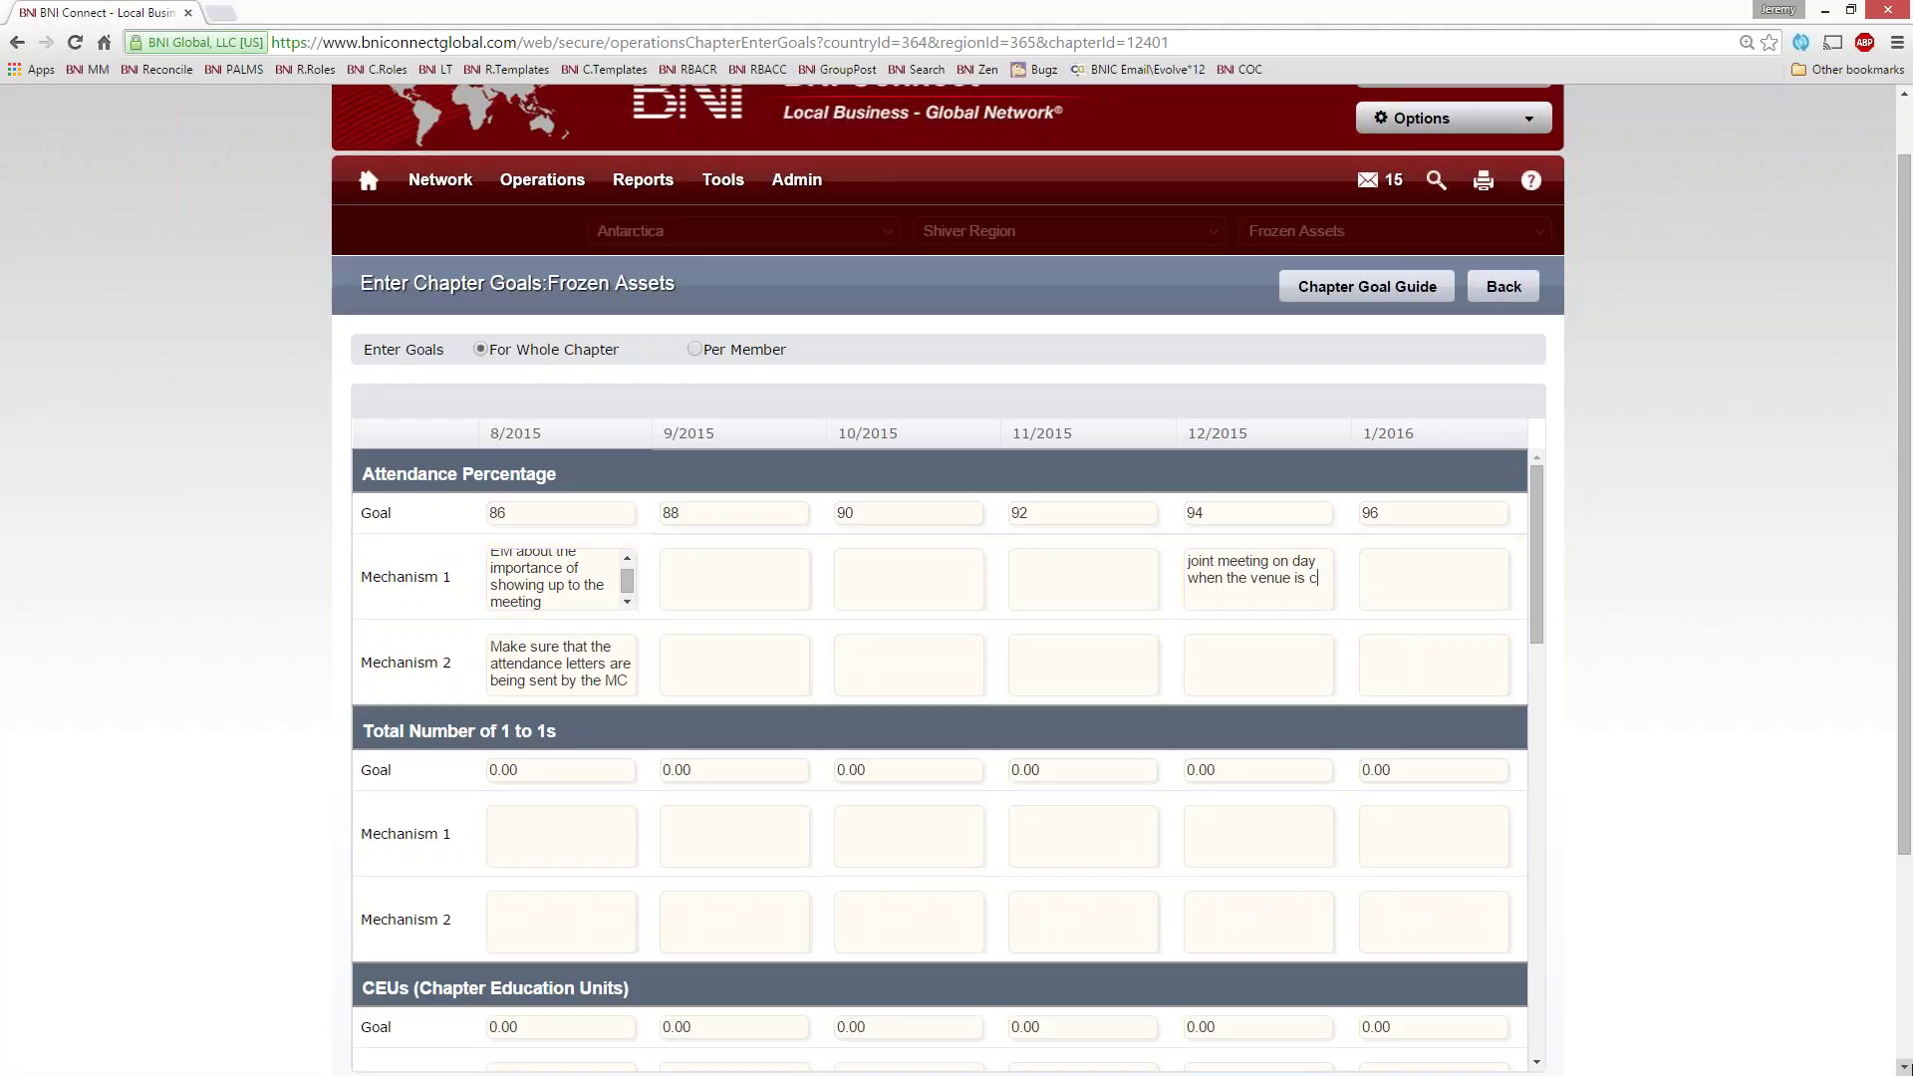
text(losed)
Enter "announce the snow policy for the chapter" as Mechanism 1 for the 11/2015 attendance goal
click(1053, 580)
text(announce )
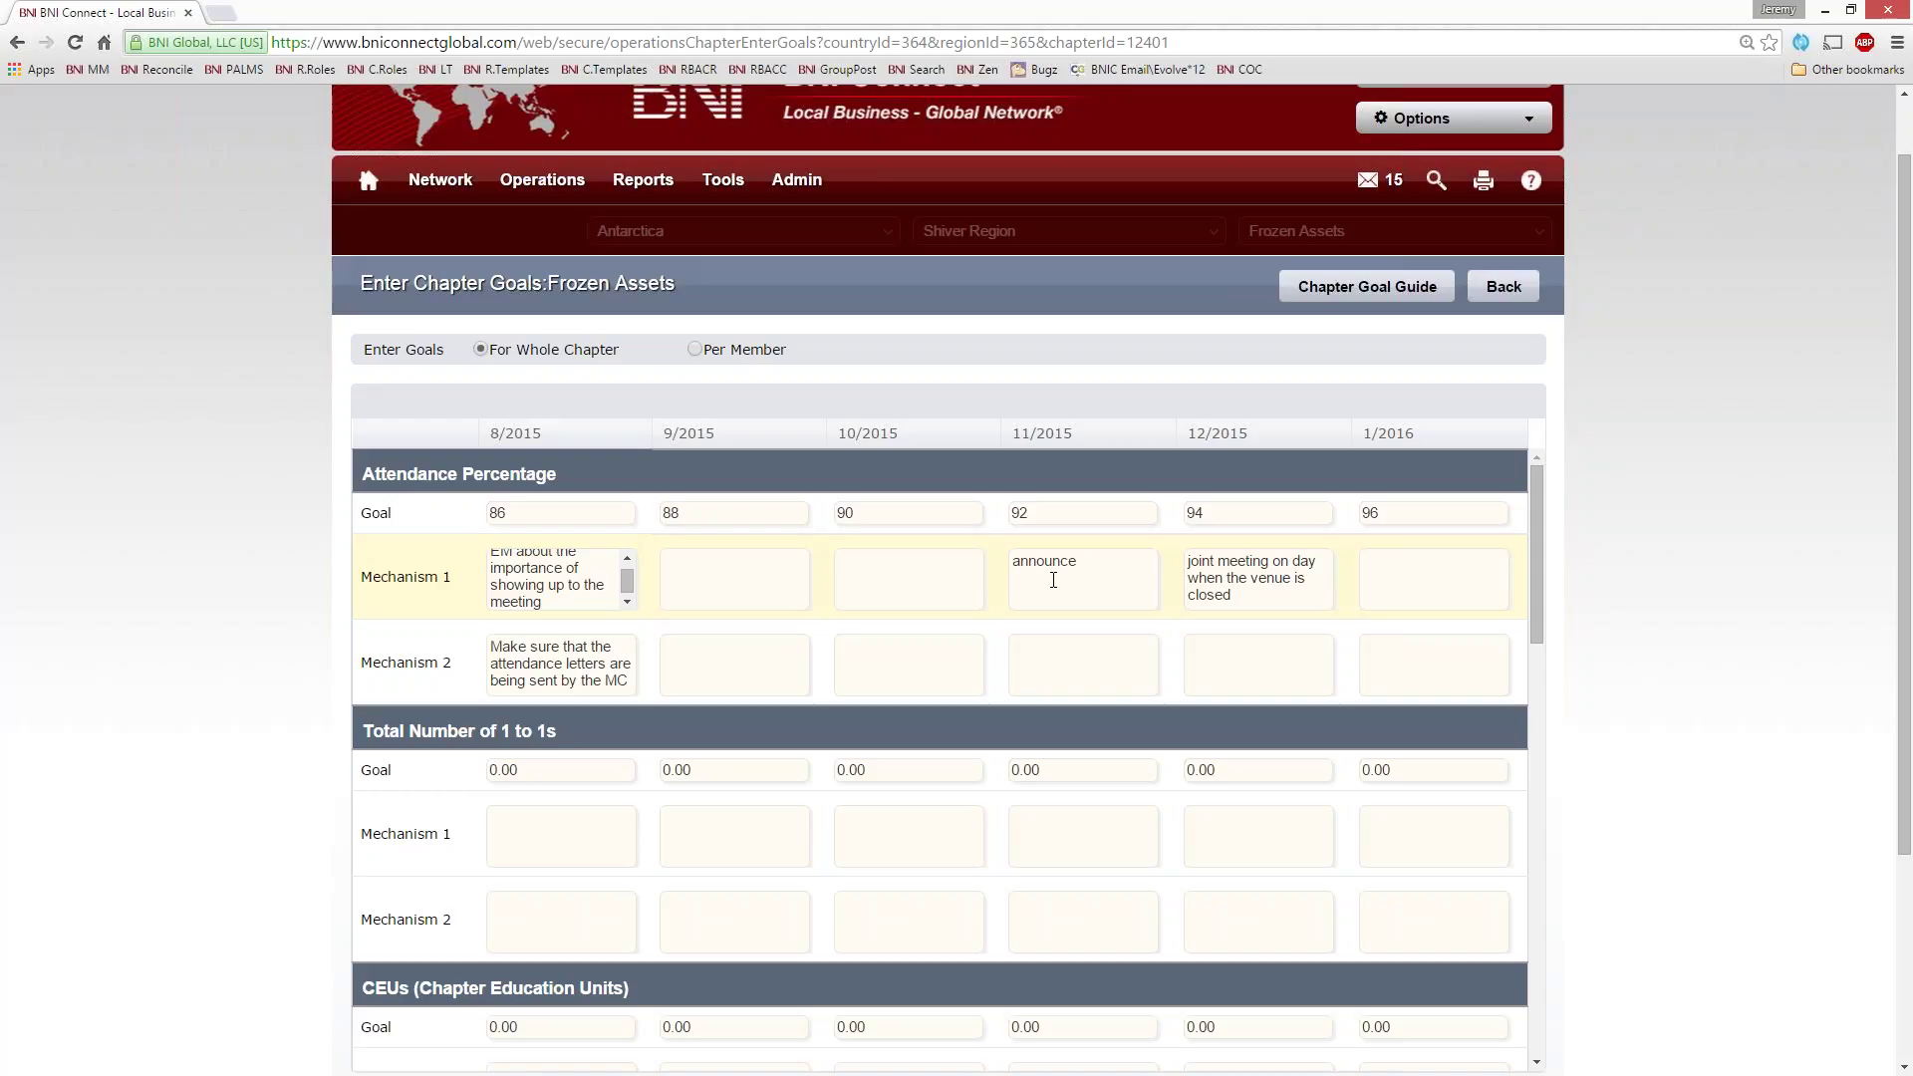
text(the snow poli)
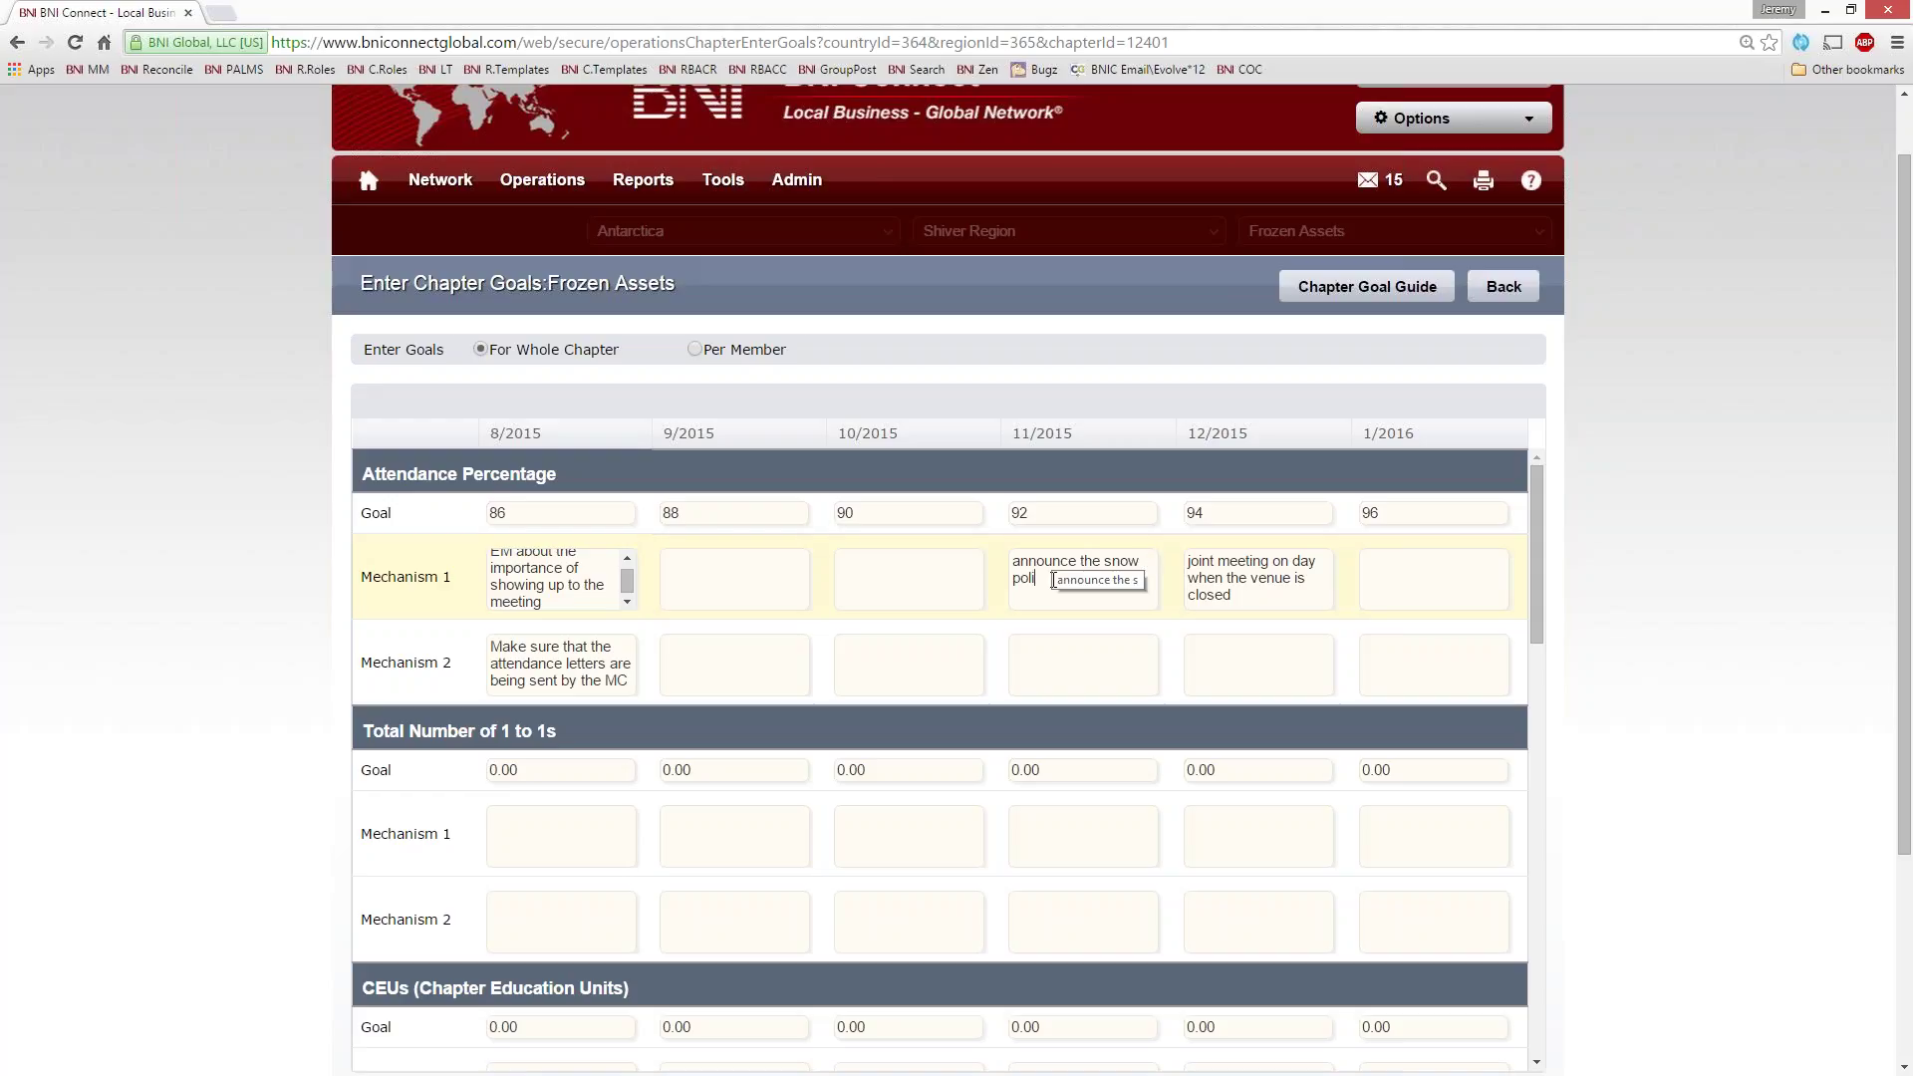
text(cy for the chapter)
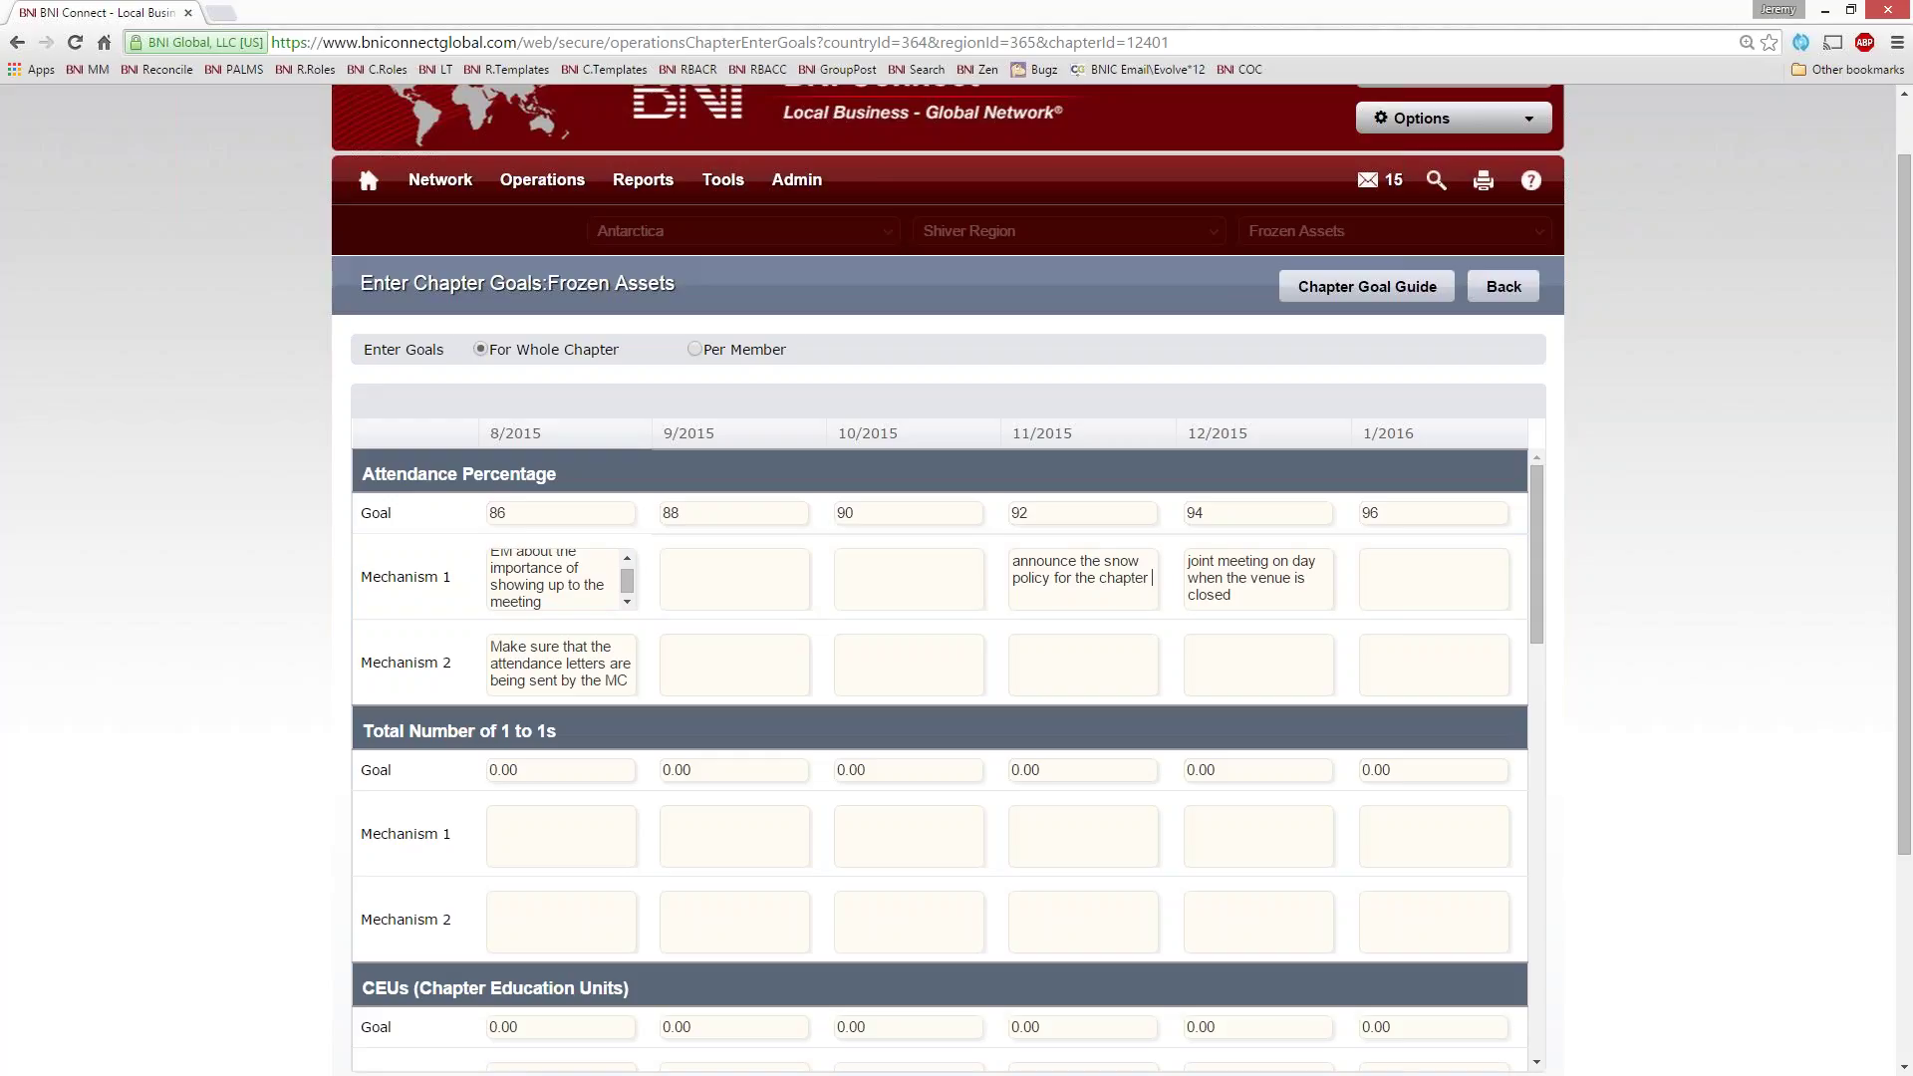
Save the attendance goals and mechanisms entered for the chapter
scroll(1803, 488, down, 3)
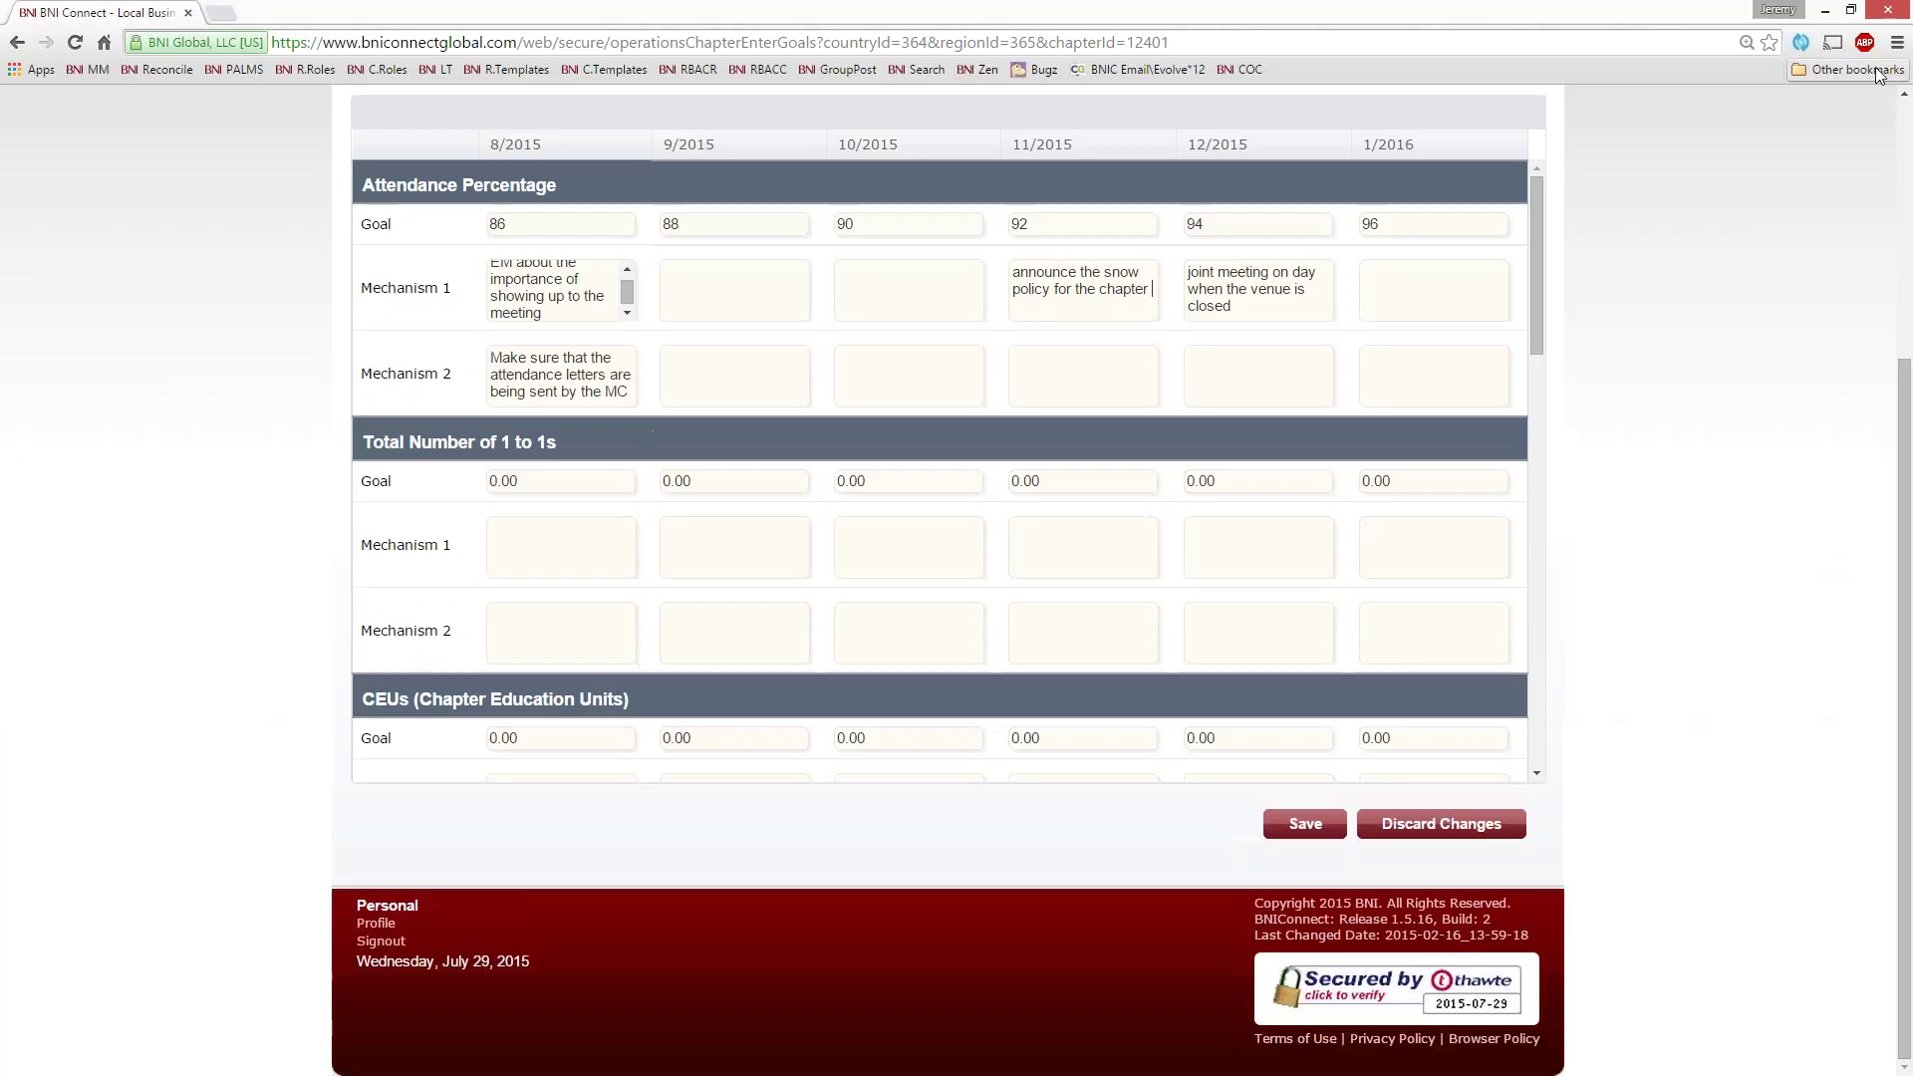
click(1293, 827)
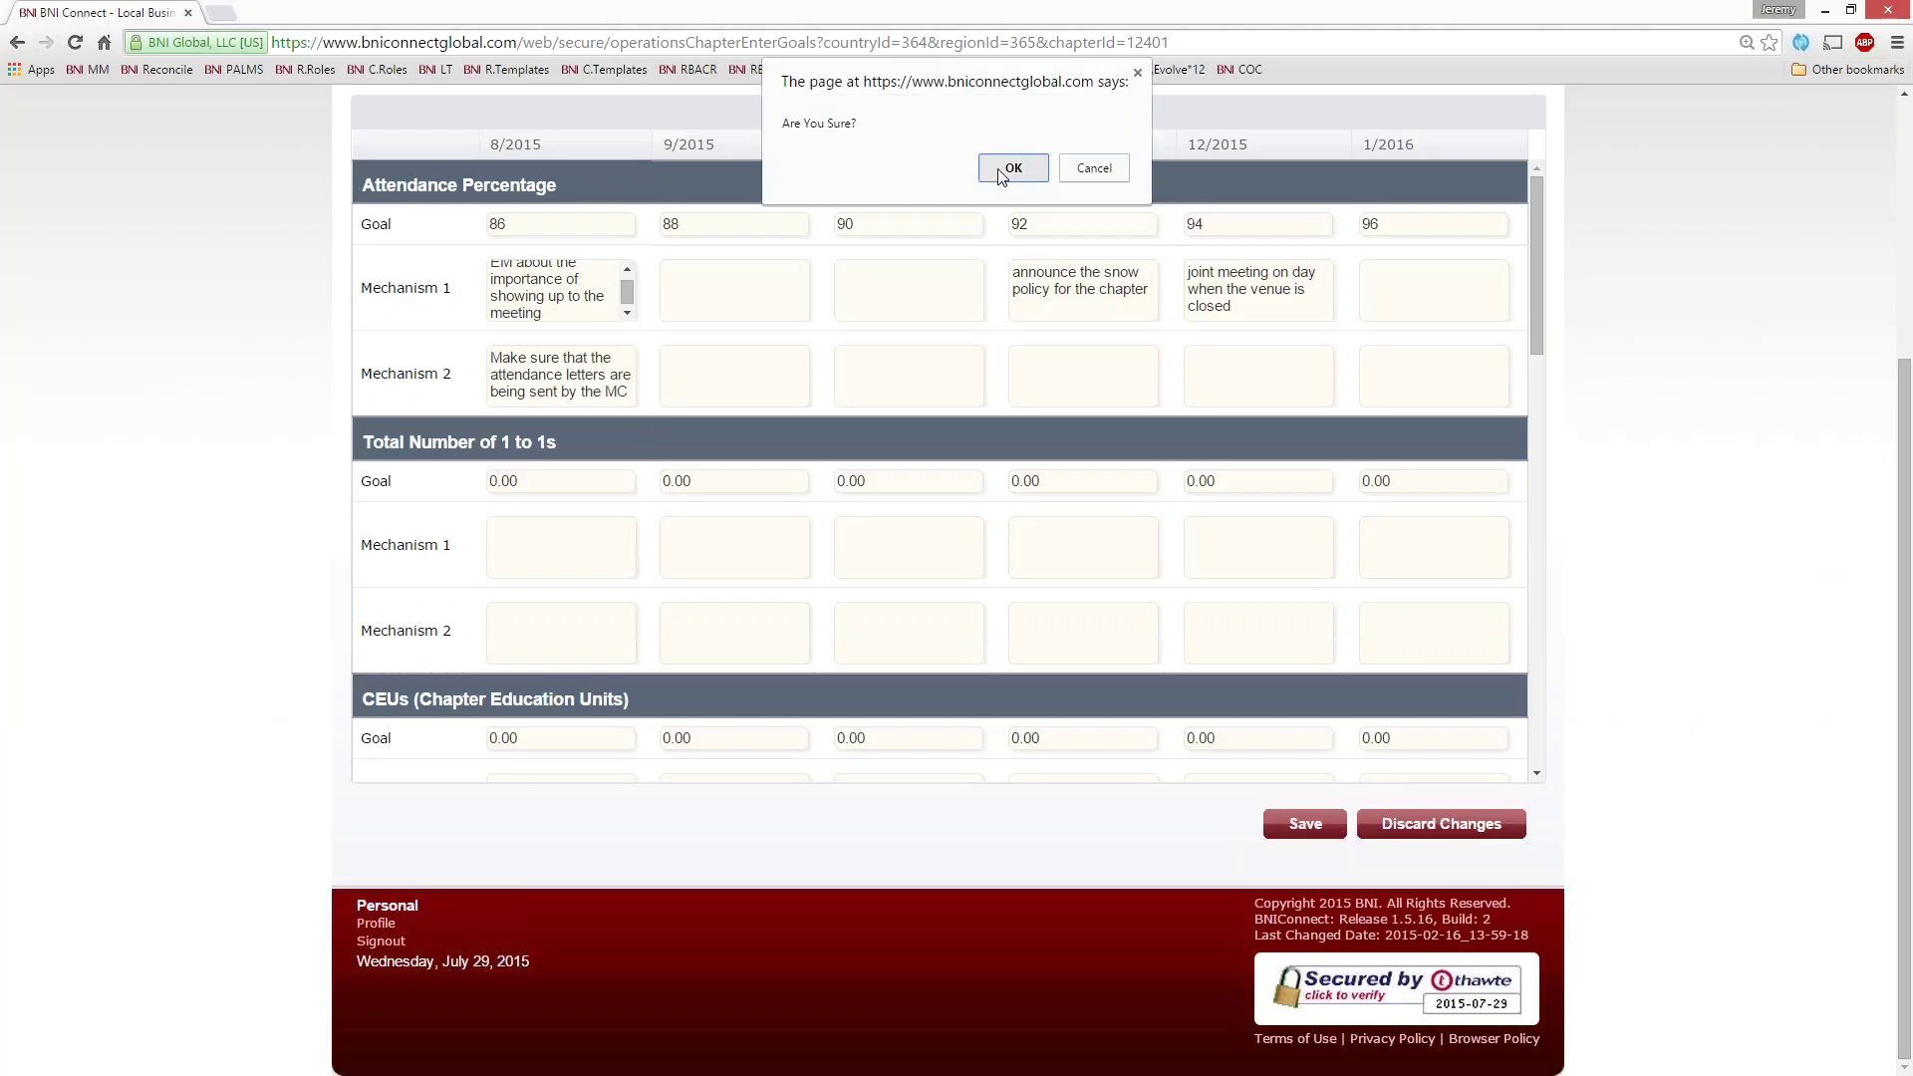
click(1004, 172)
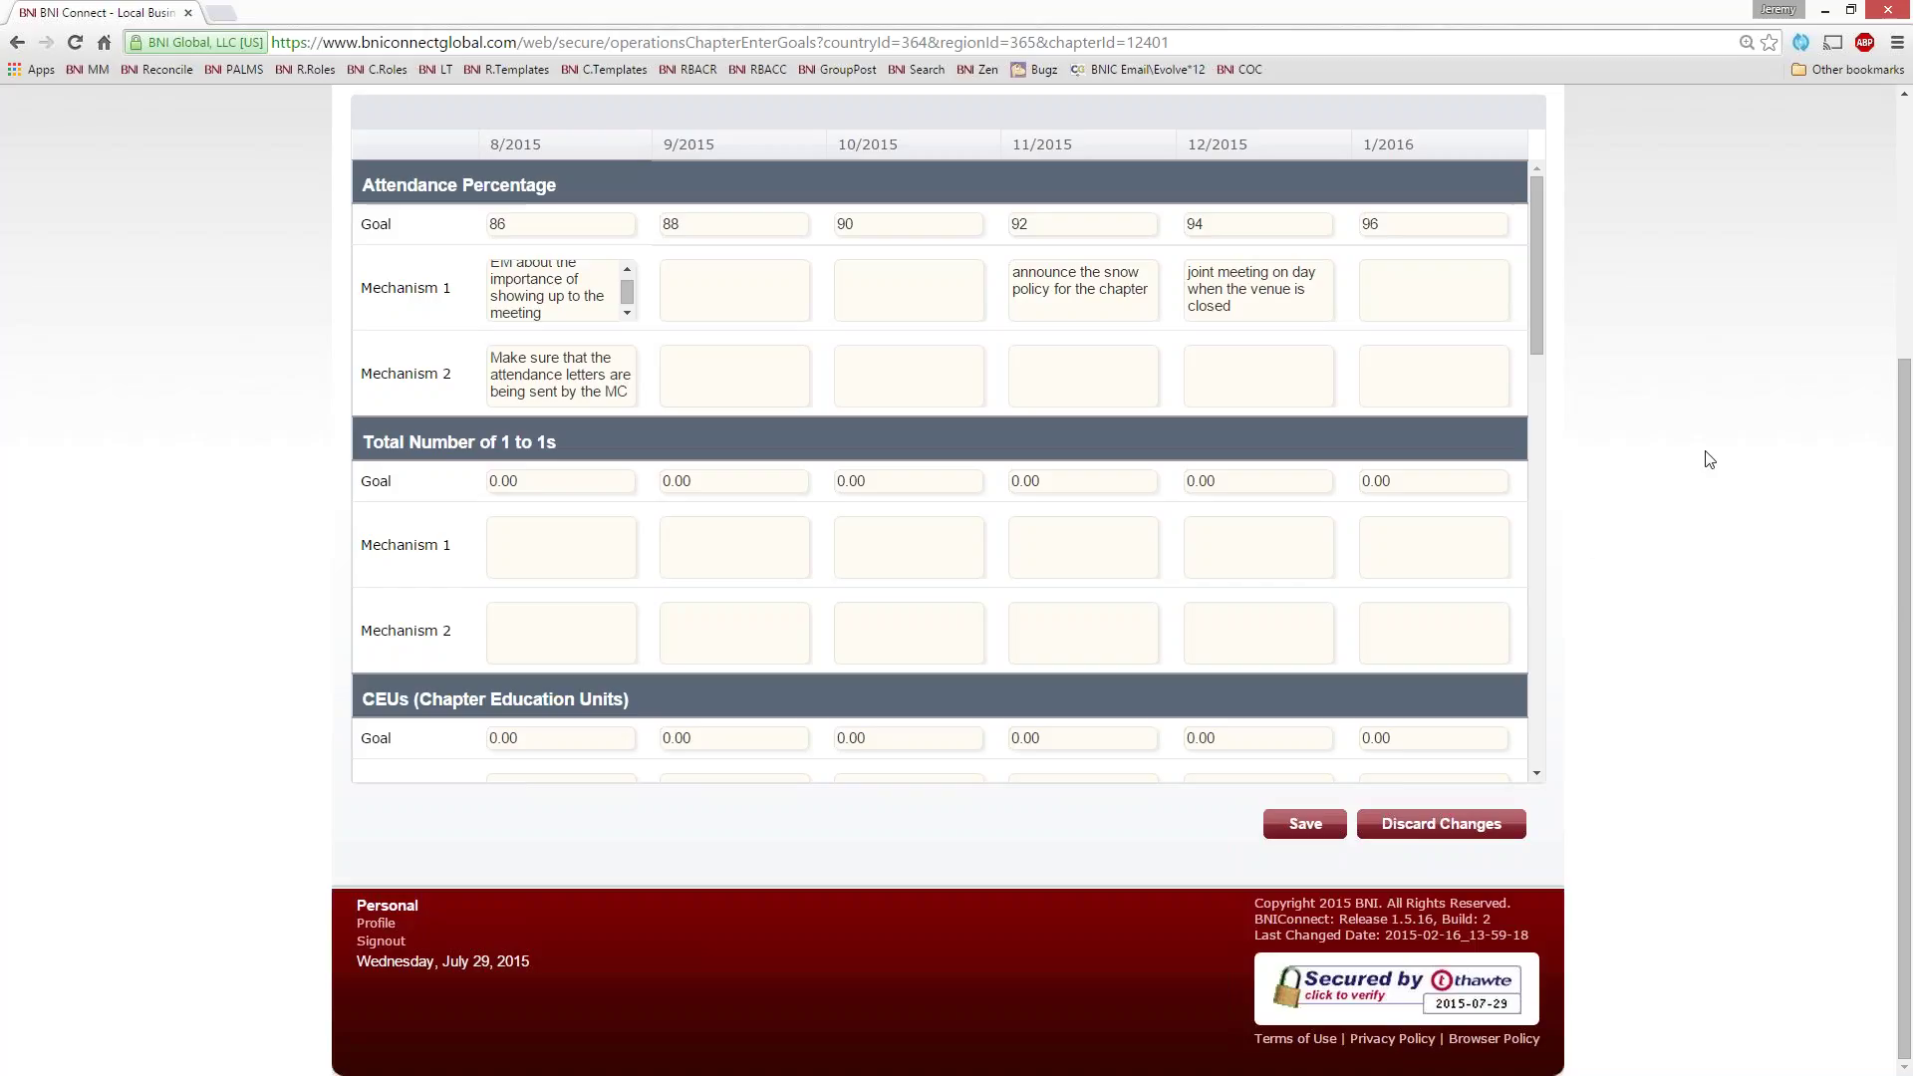
Review the possible attendance mechanisms and the other suggestions in the Chapter Goal Guide, and close the guide
scroll(1760, 474, up, 4)
scroll(1657, 584, down, 1)
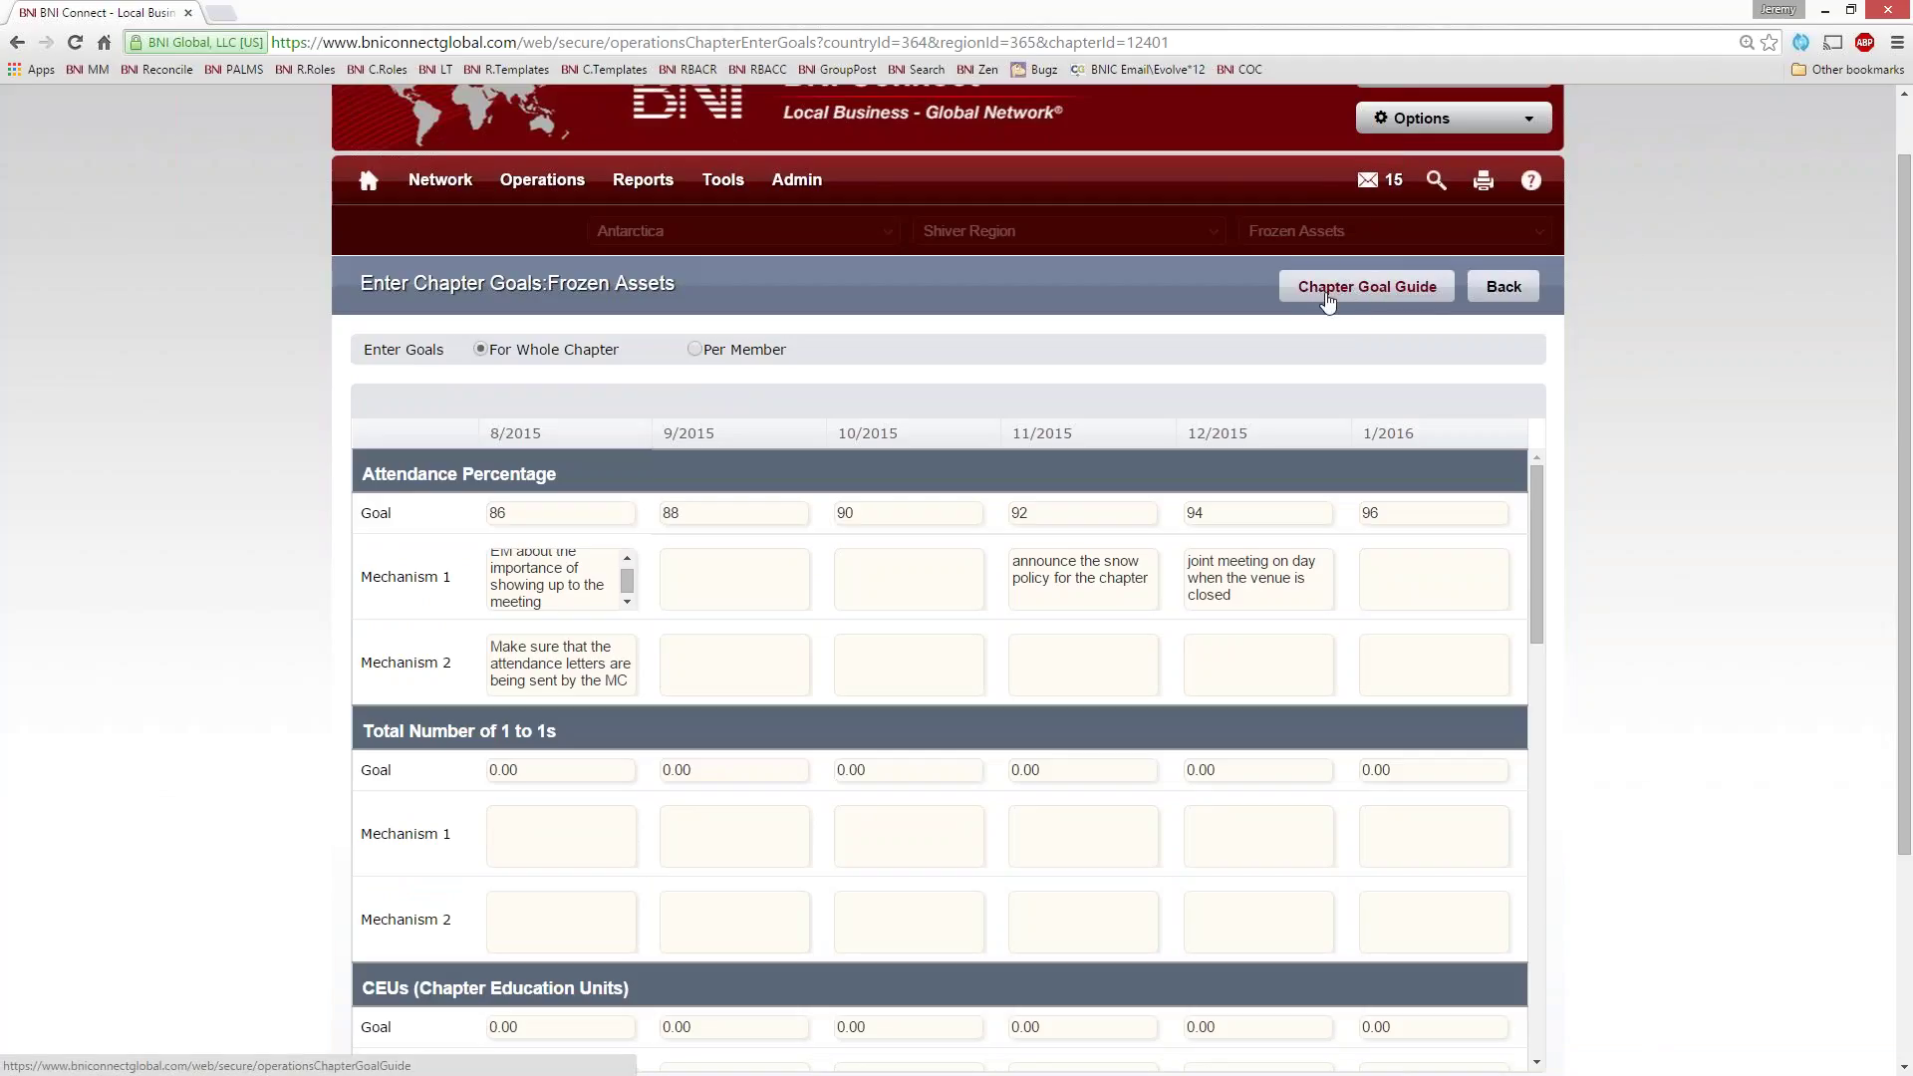
click(1364, 291)
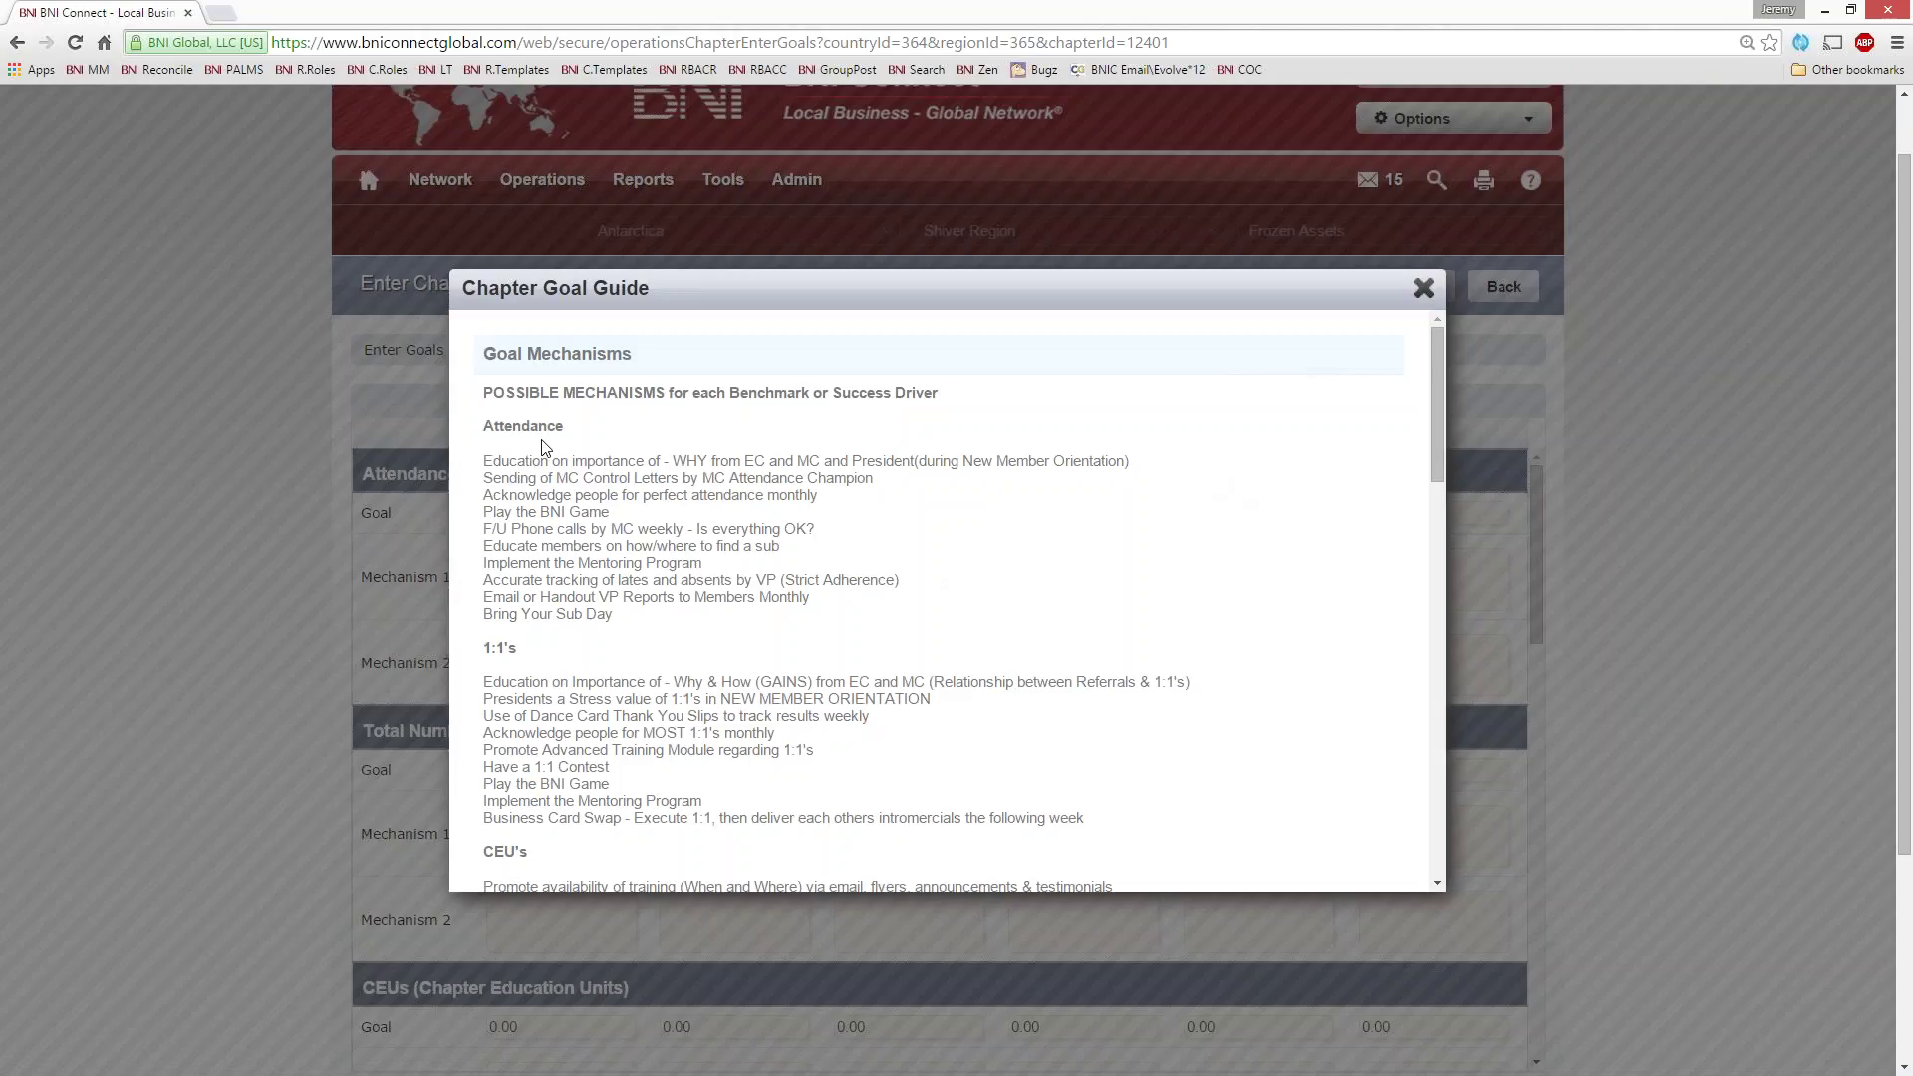
drag(501, 479, 643, 548)
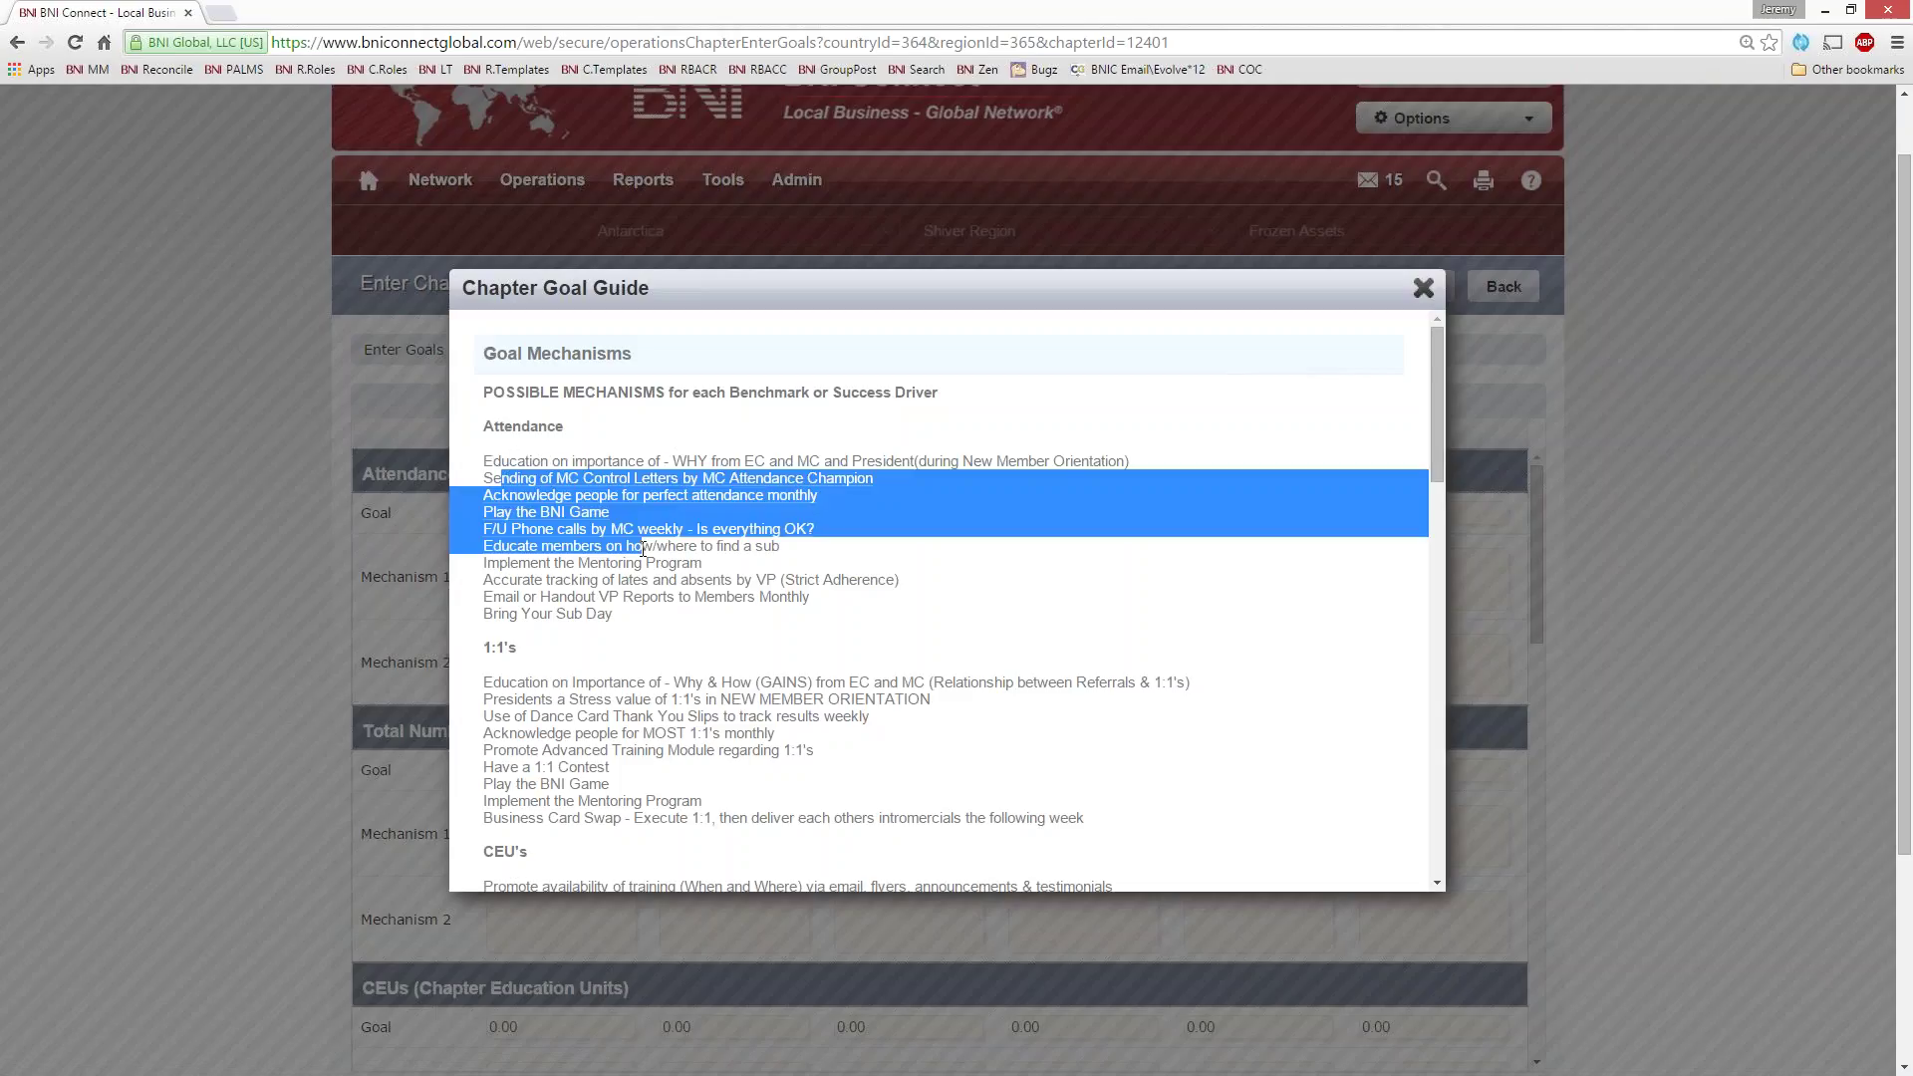
click(617, 566)
drag(483, 523, 586, 544)
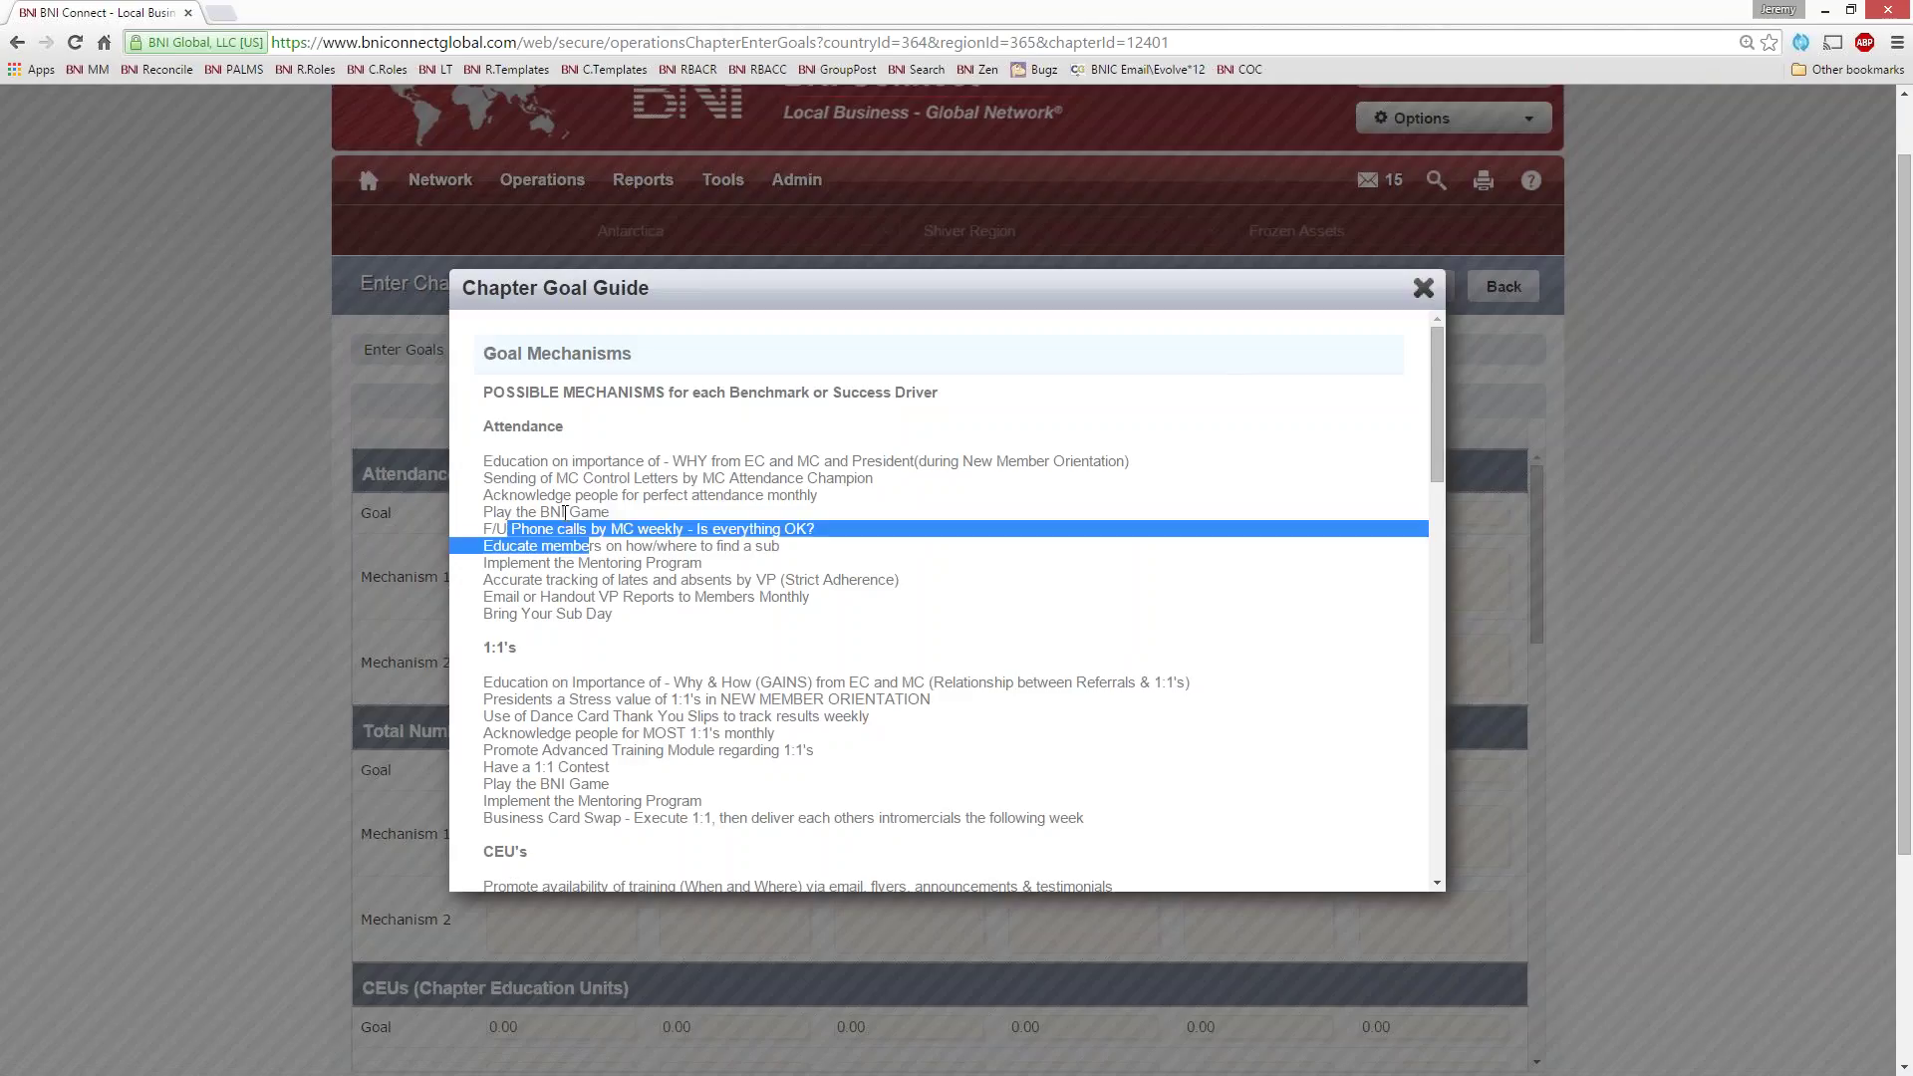
click(514, 521)
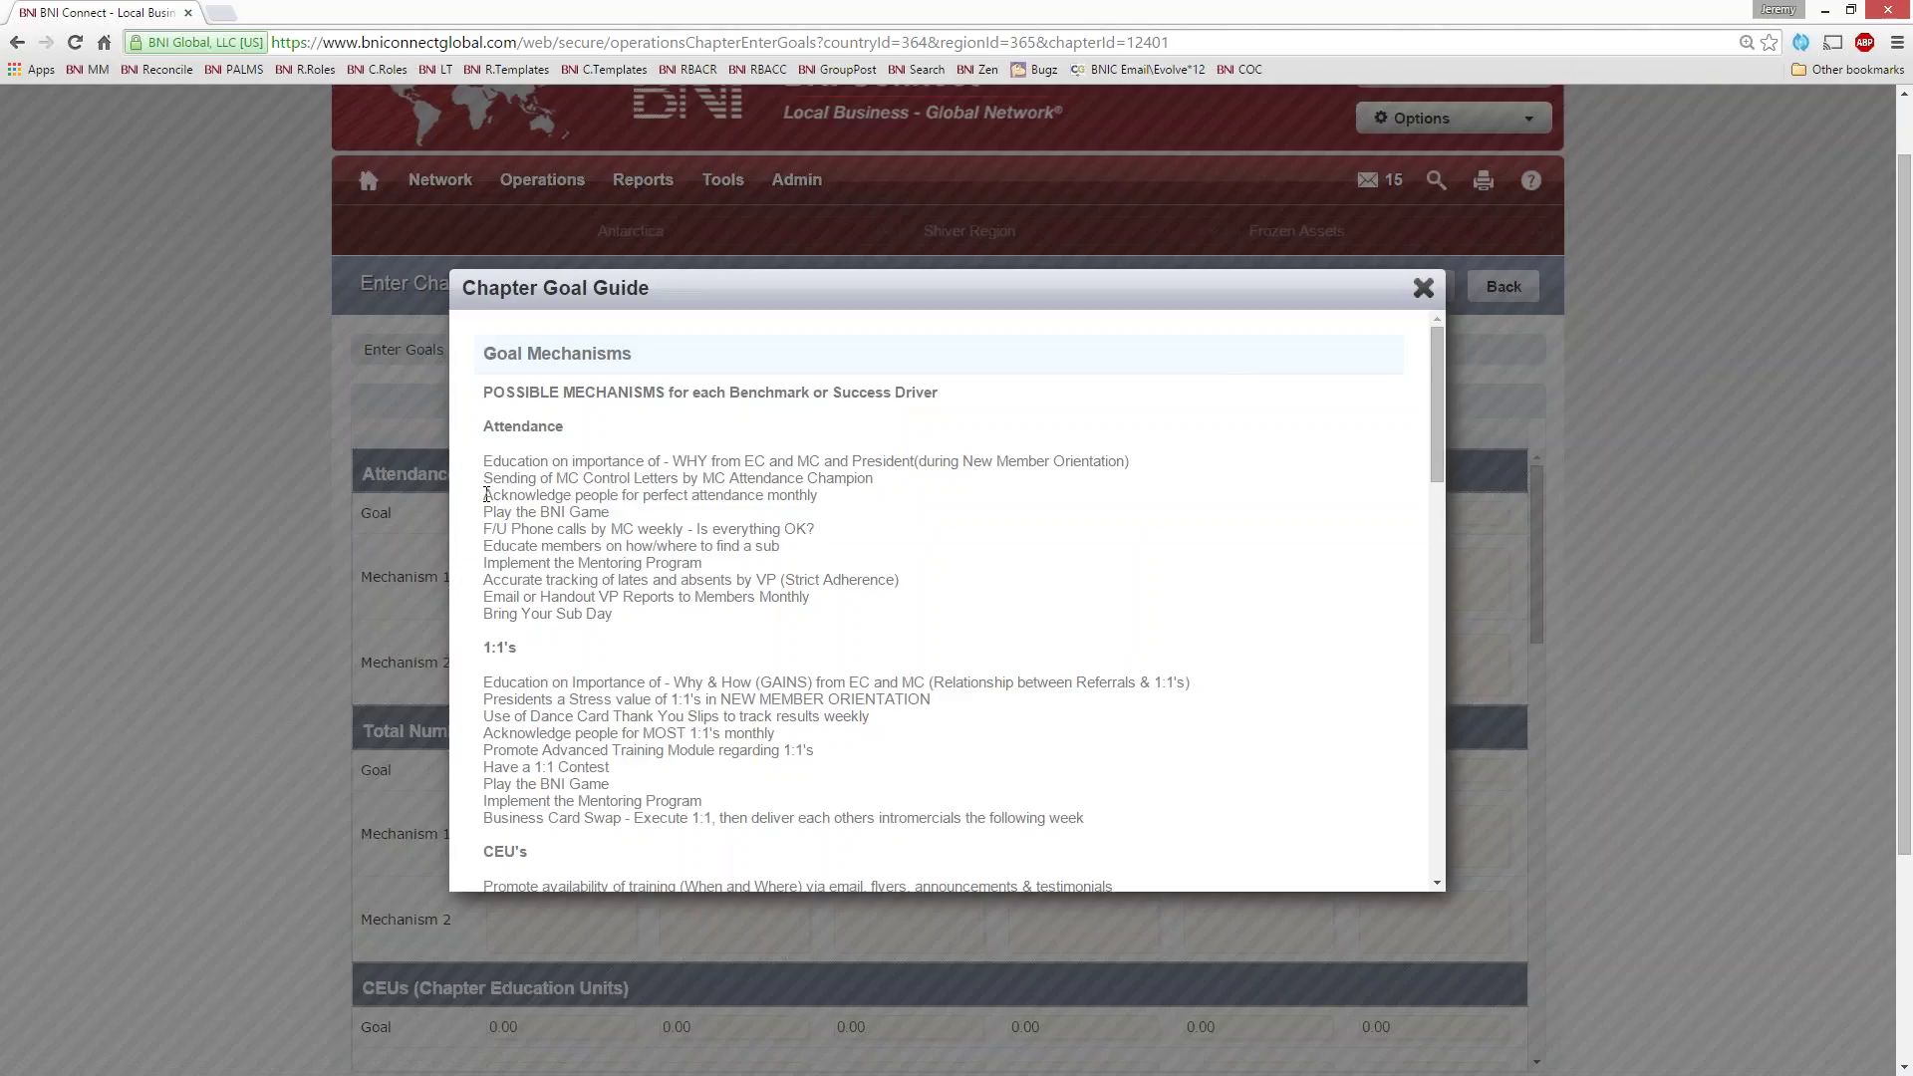
drag(486, 495, 819, 496)
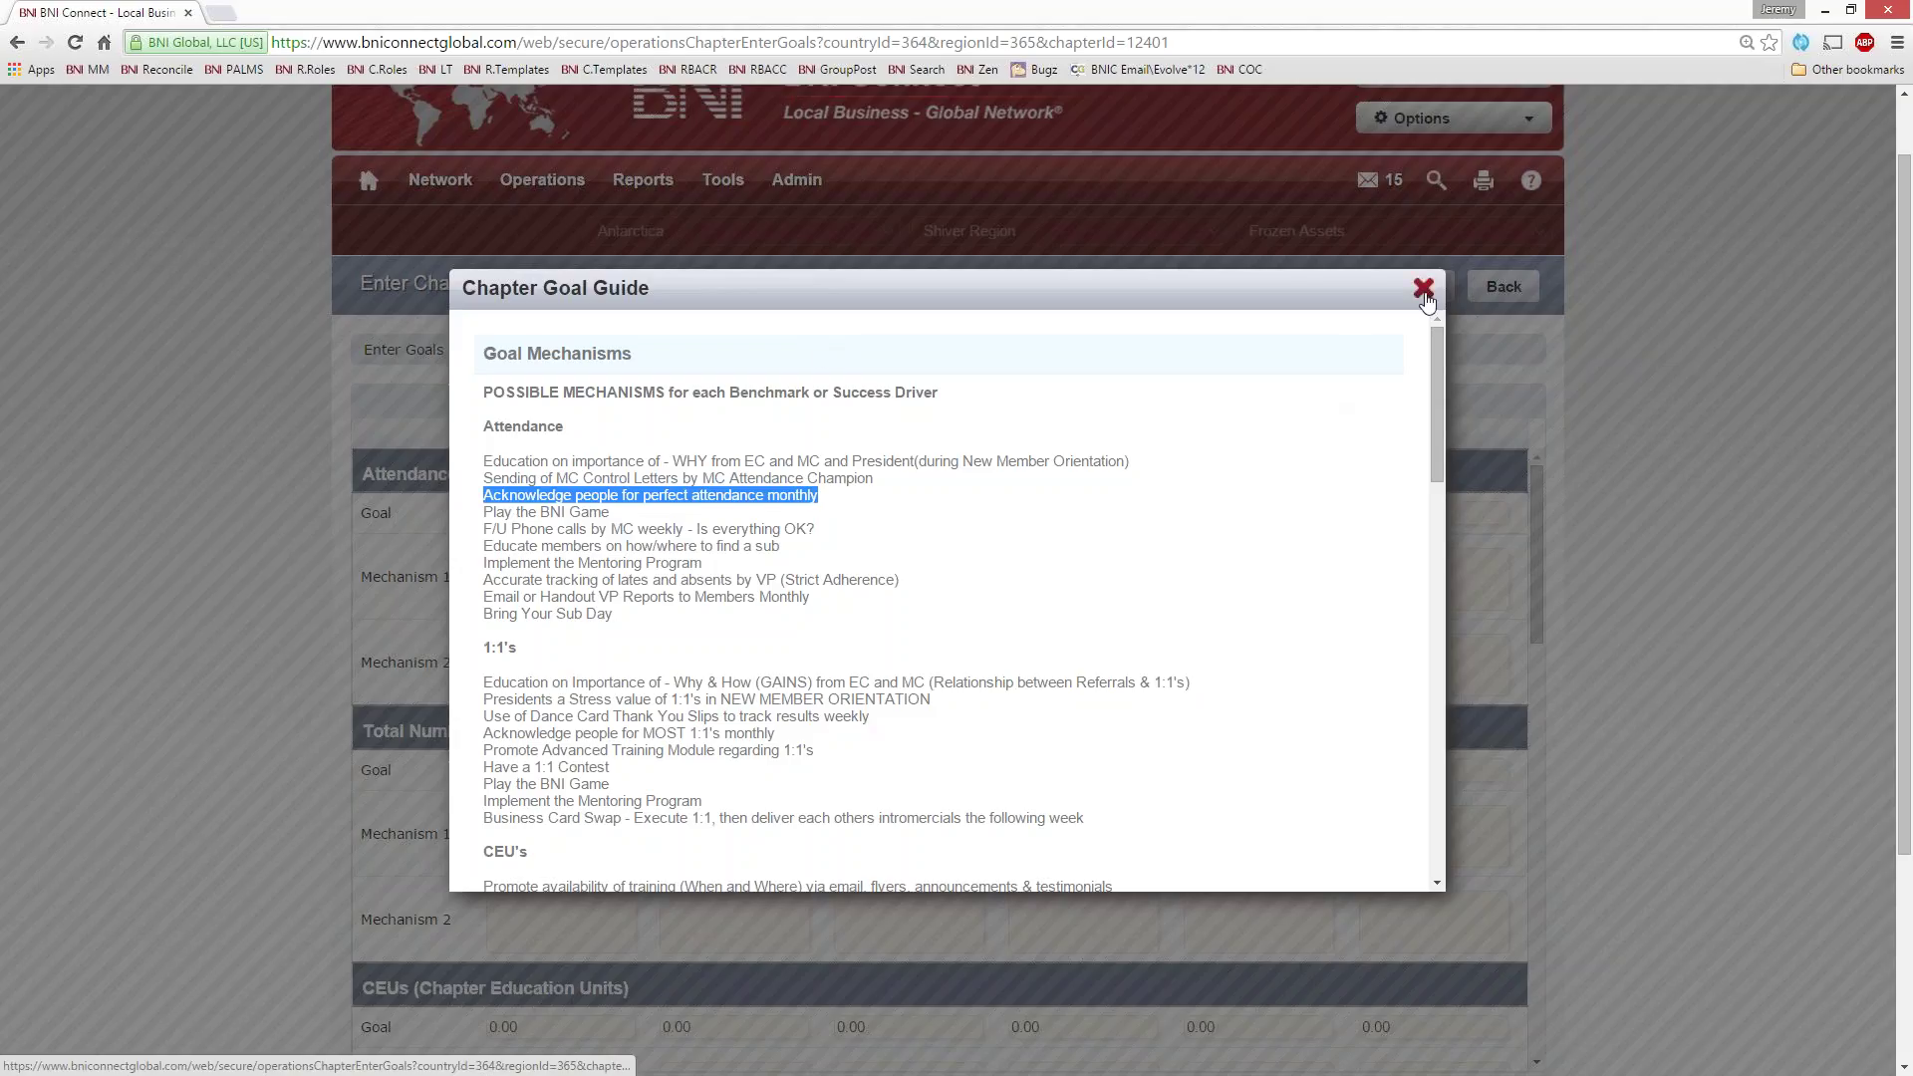
scroll(947, 598, down, 7)
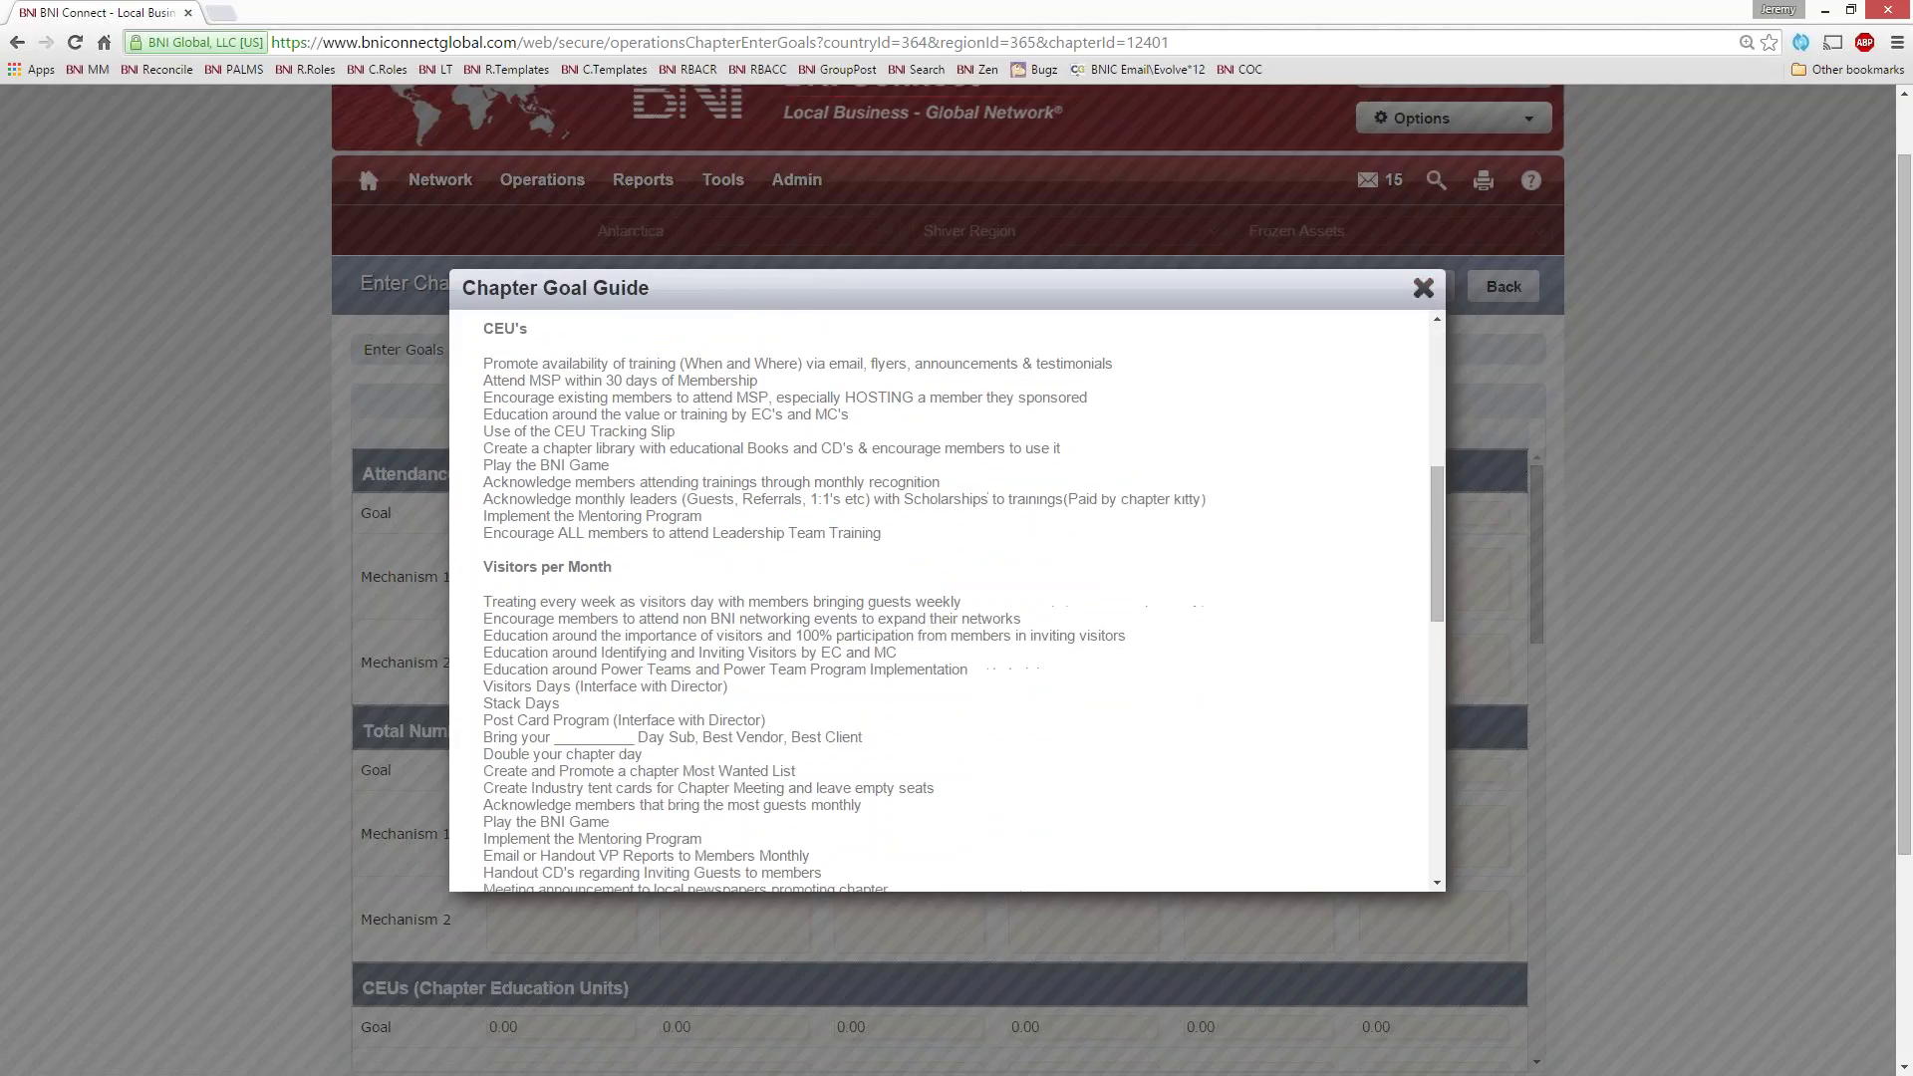
scroll(1335, 456, up, 8)
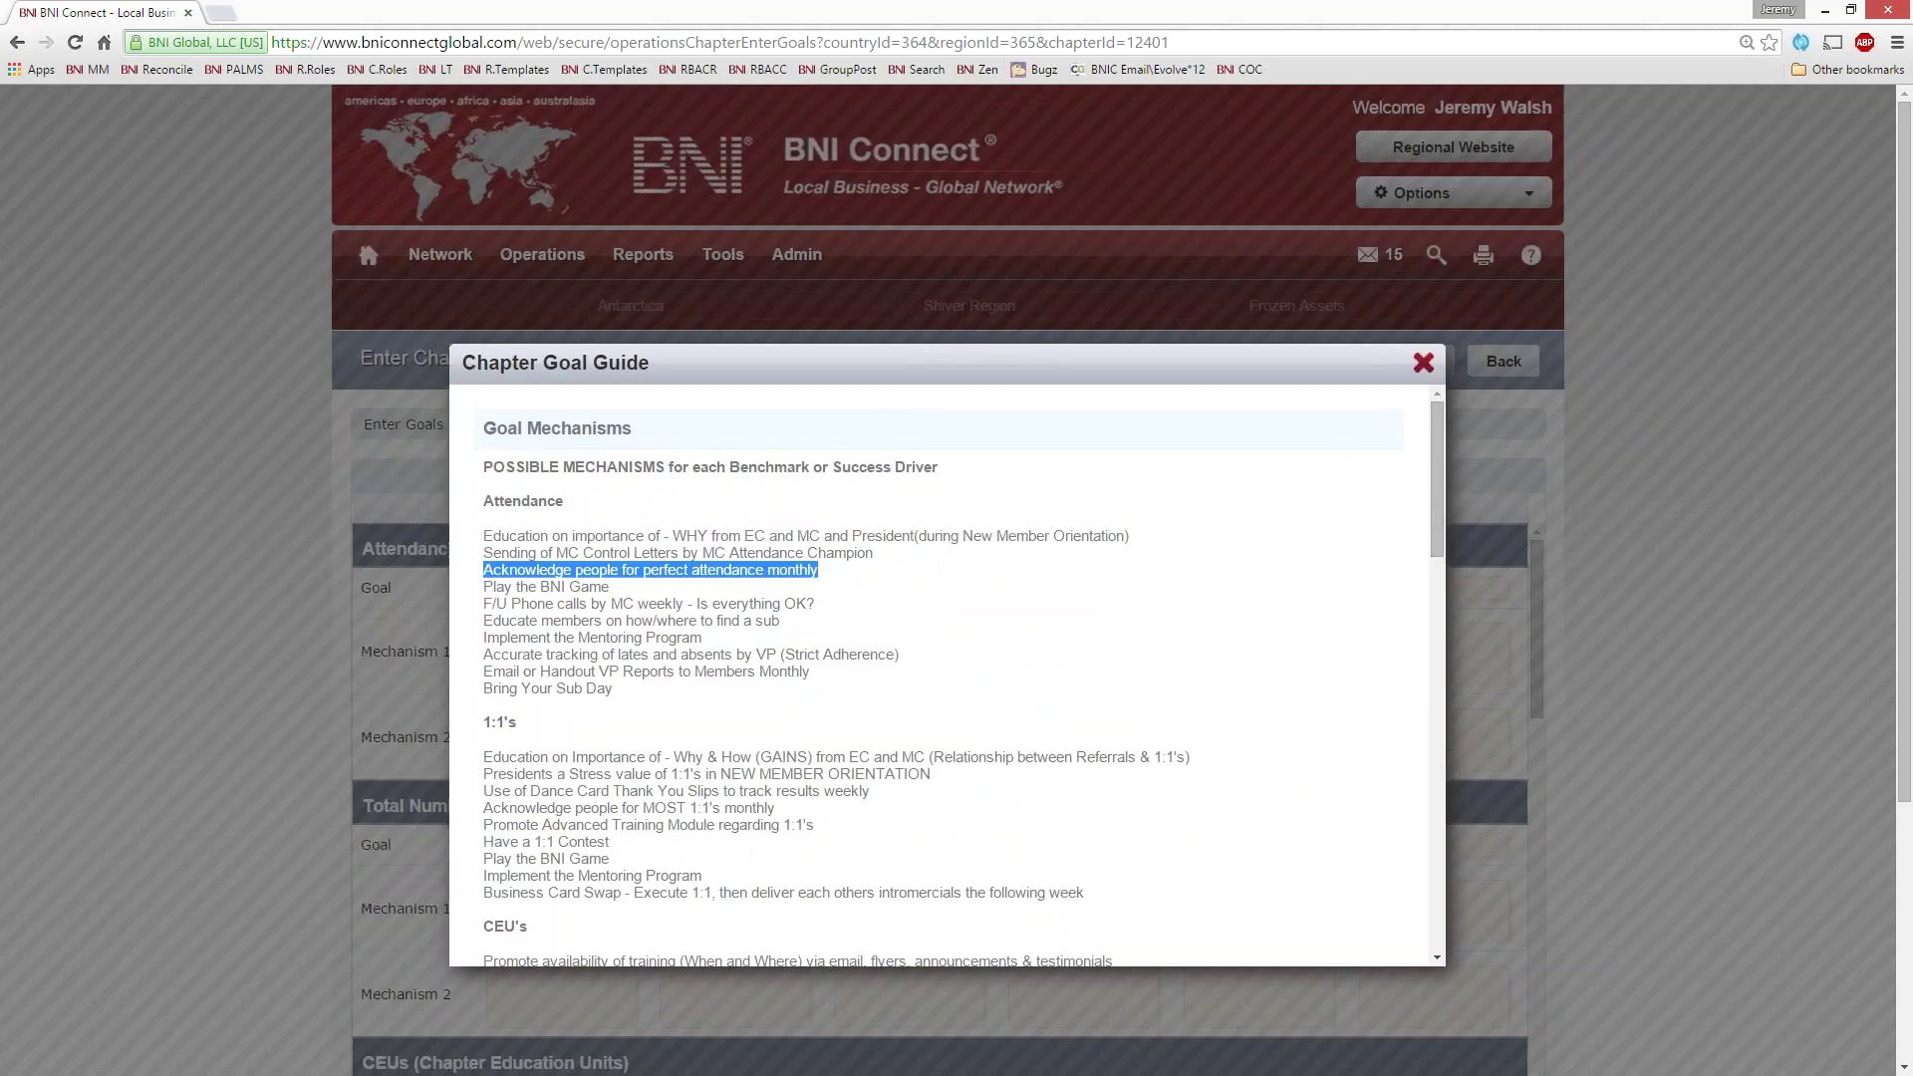
click(1423, 363)
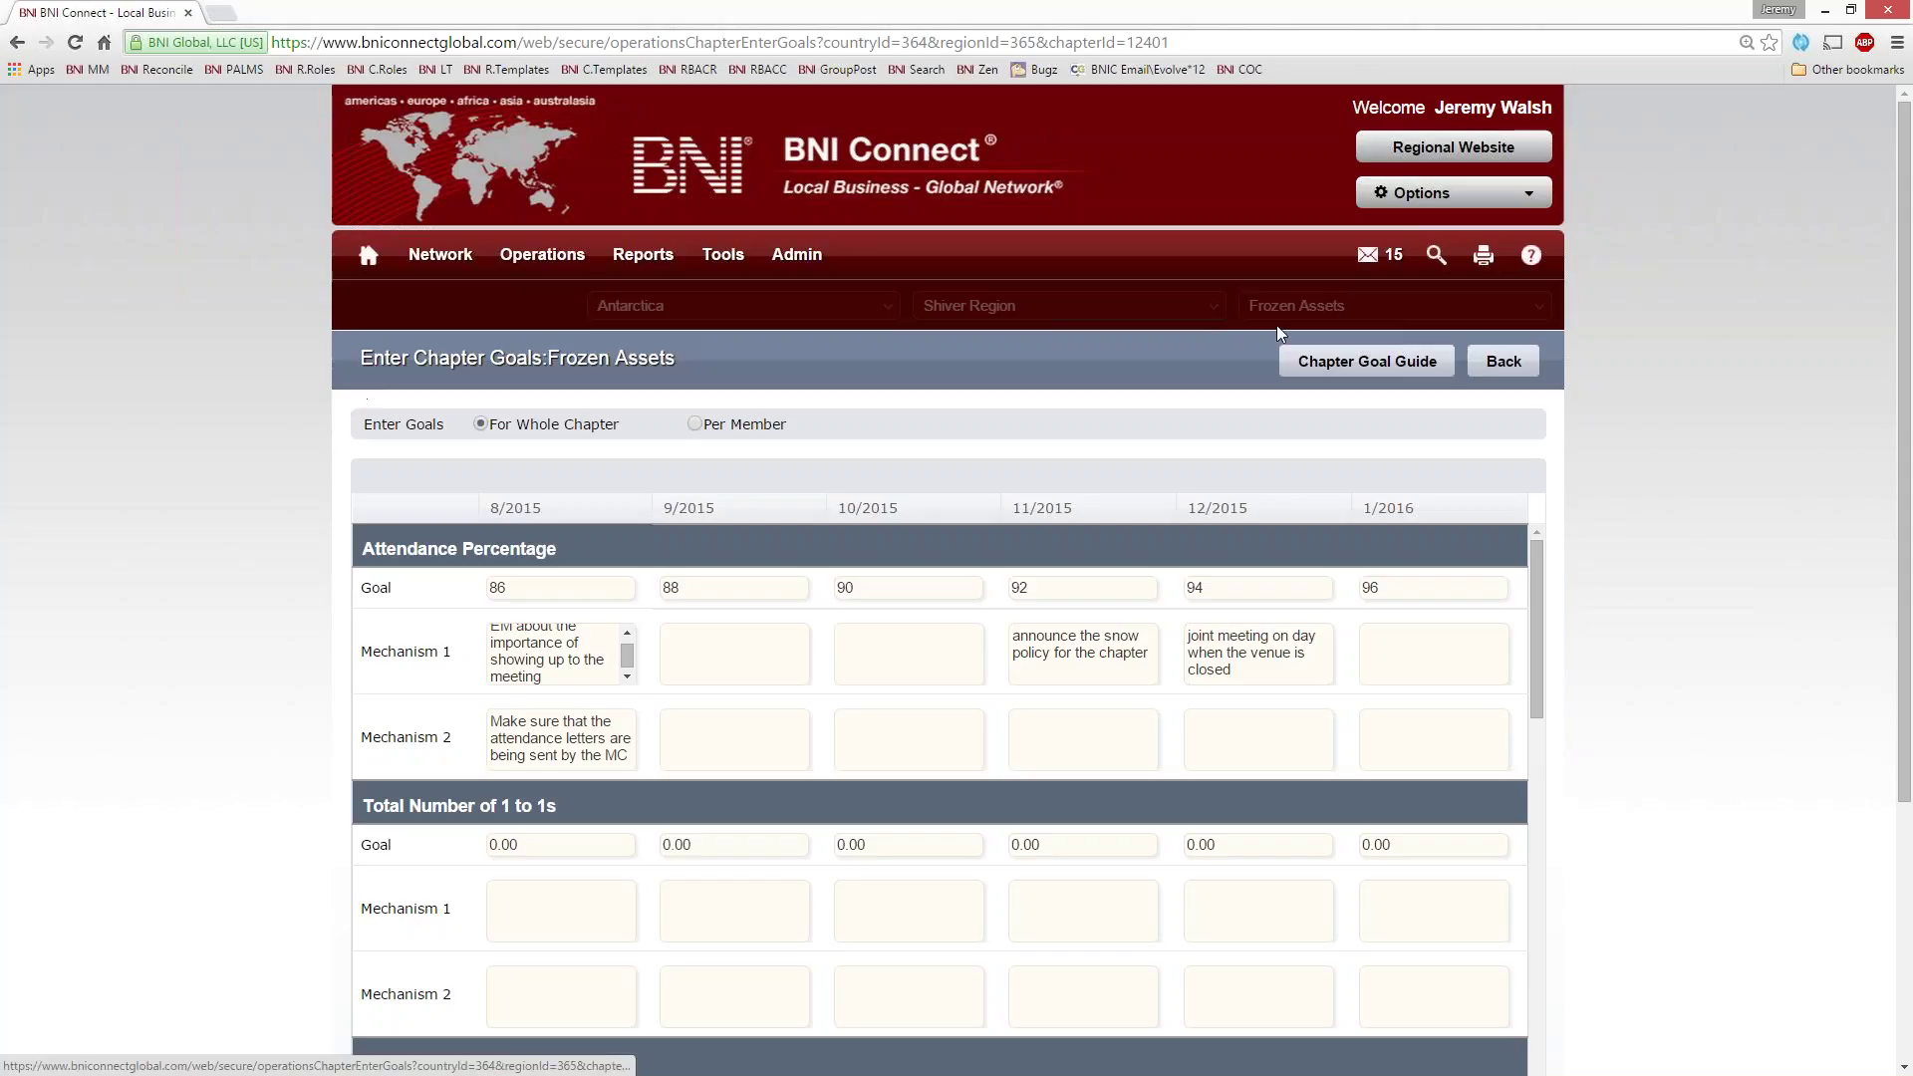
Set the Number of Members in Chapter goals for 8/2015, 9/2015 and 10/2015 to 26, 27 and 28
scroll(1709, 488, down, 5)
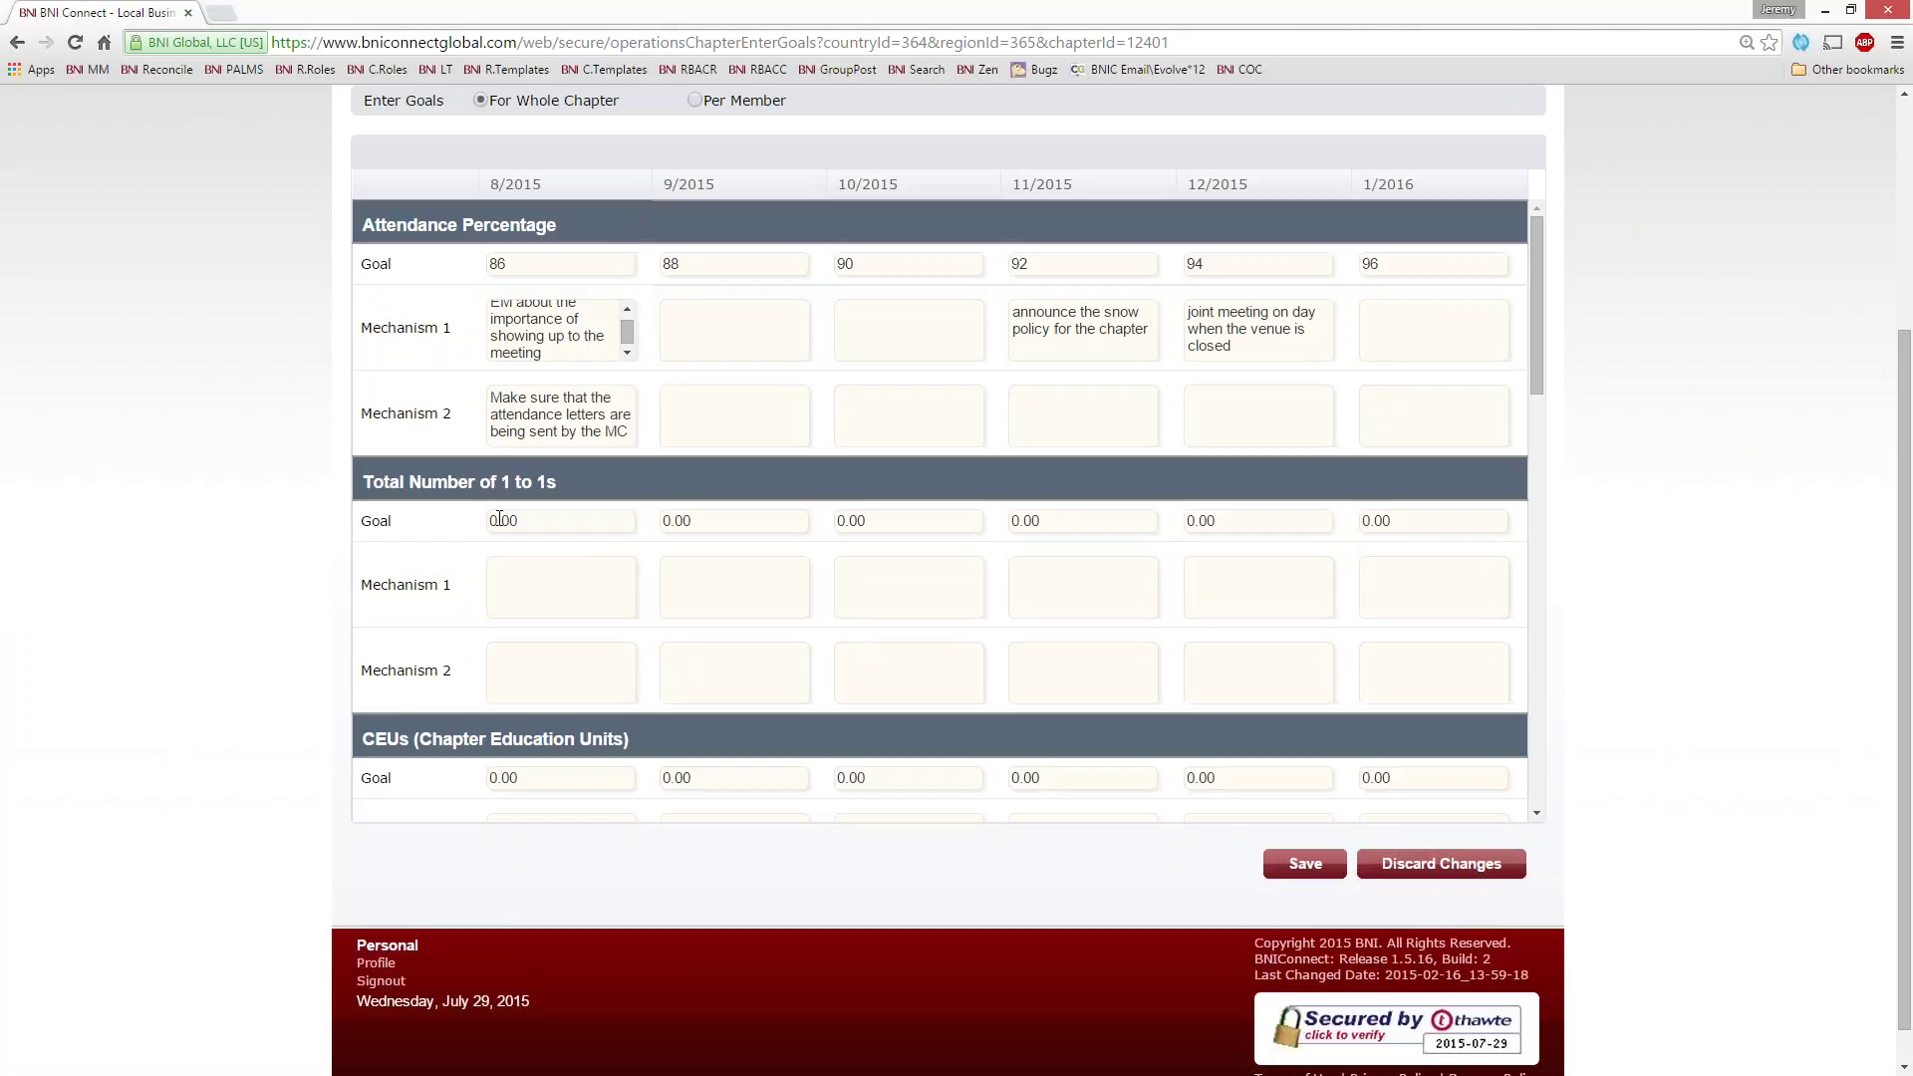
scroll(530, 508, up, 1)
scroll(530, 508, up, 1)
scroll(524, 524, down, 1)
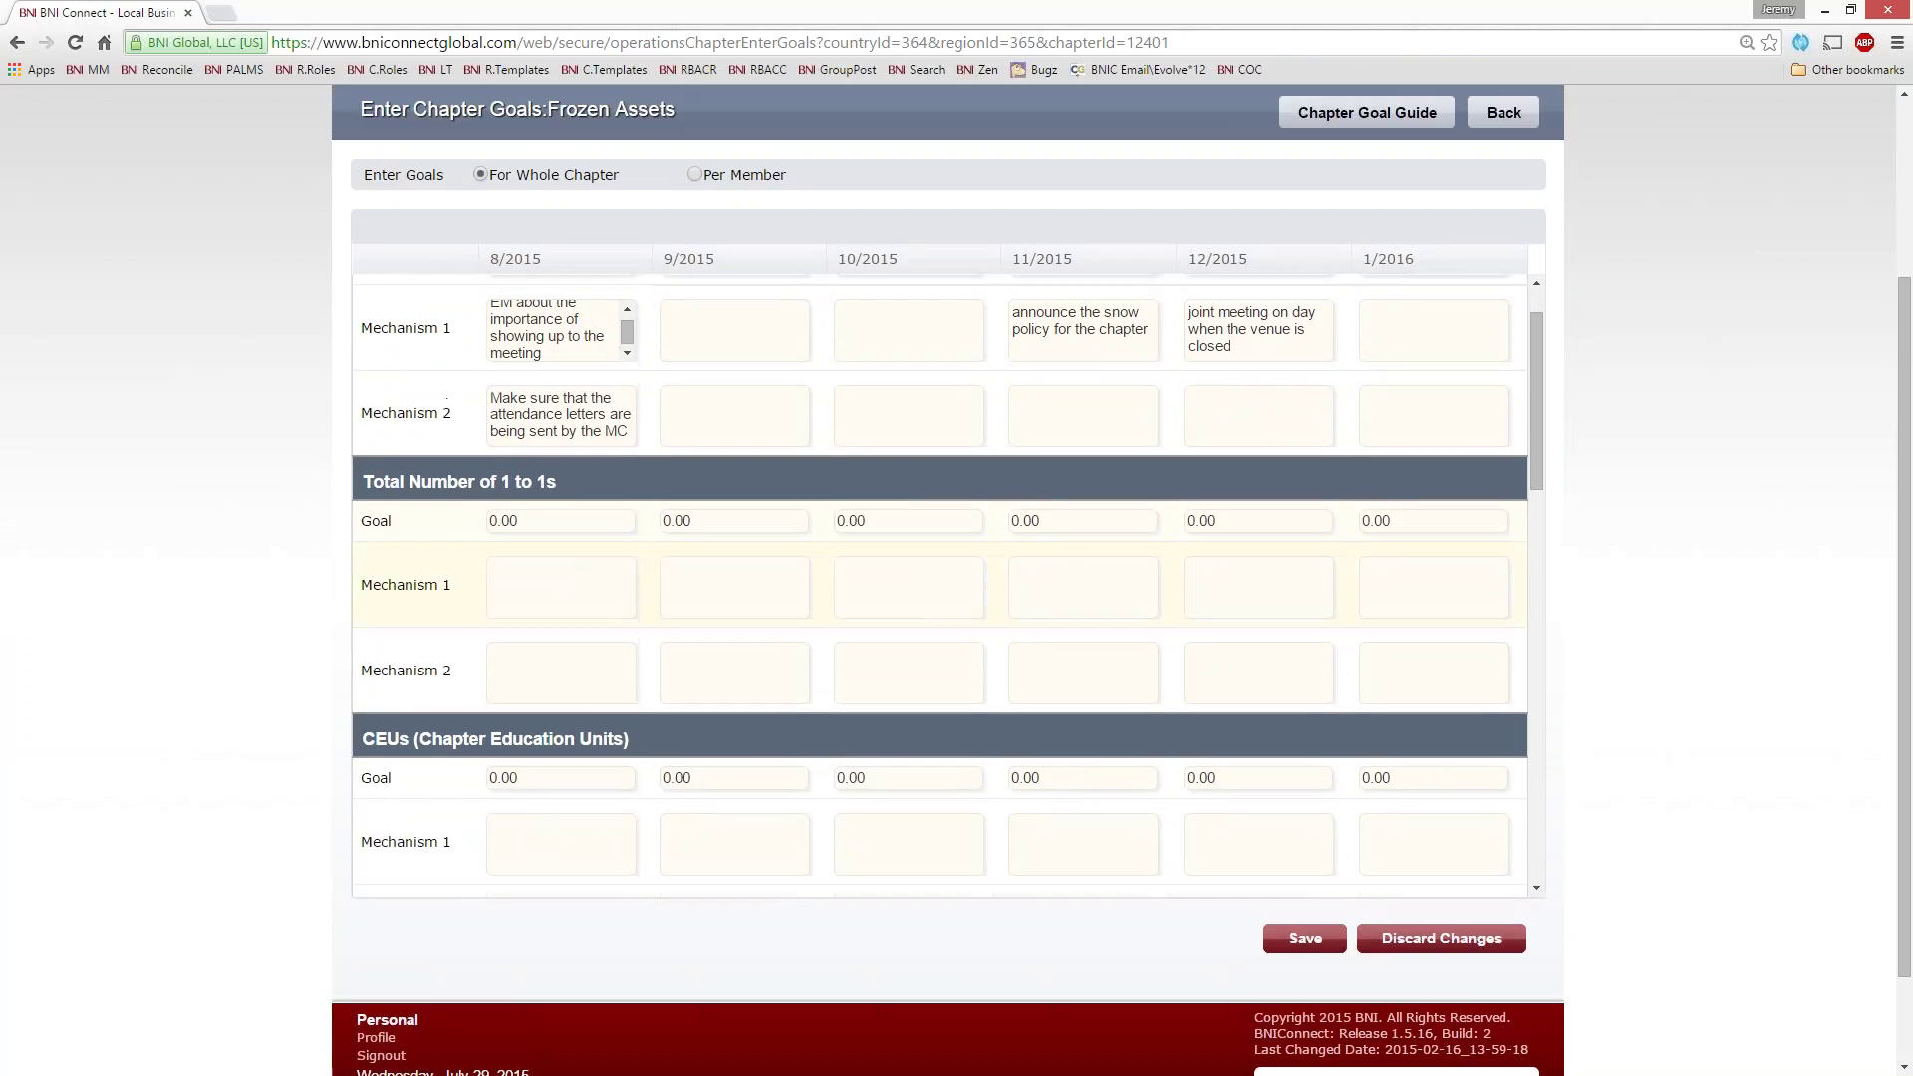
click(624, 520)
click(1393, 520)
drag(1540, 374, 1502, 726)
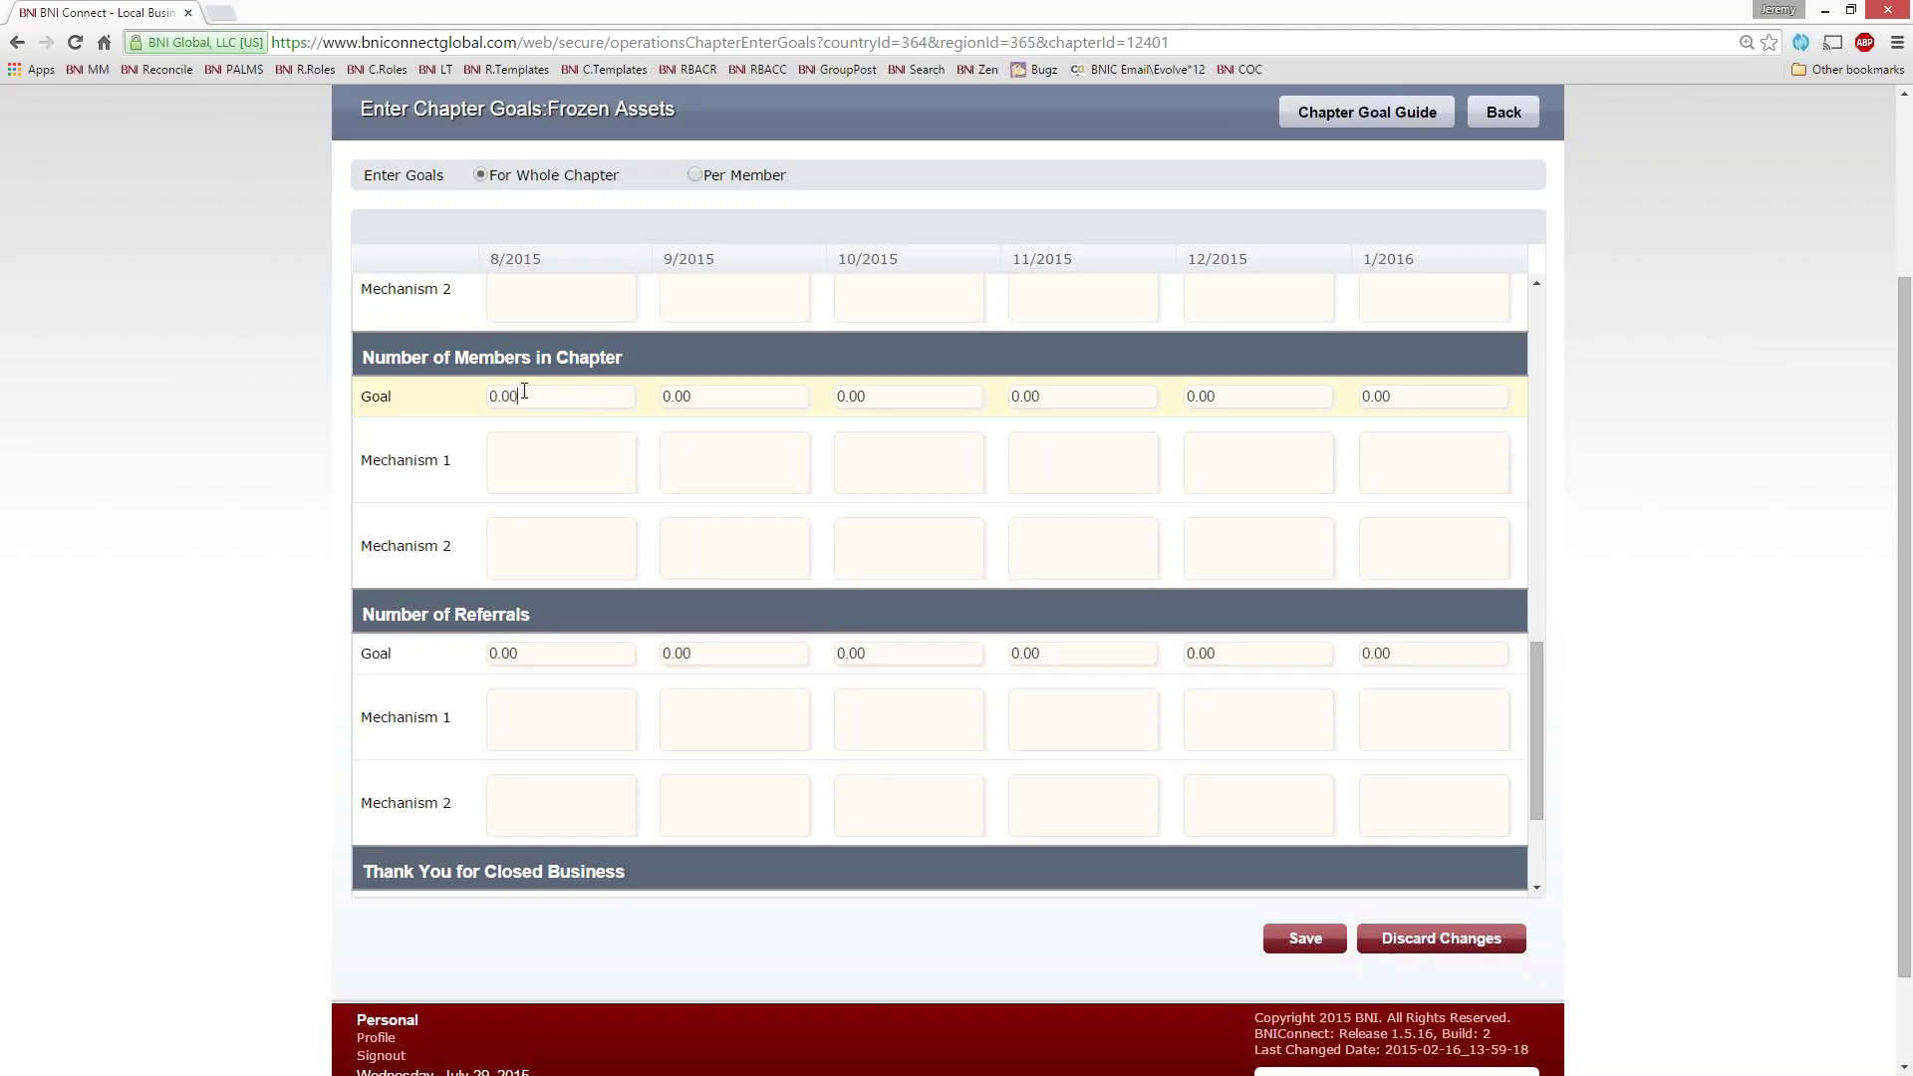
key(BackSpace)
key(BackSpace)
key(BackSpace)
key(BackSpace)
text(26)
key(Tab)
text(27)
key(Tab)
text(28)
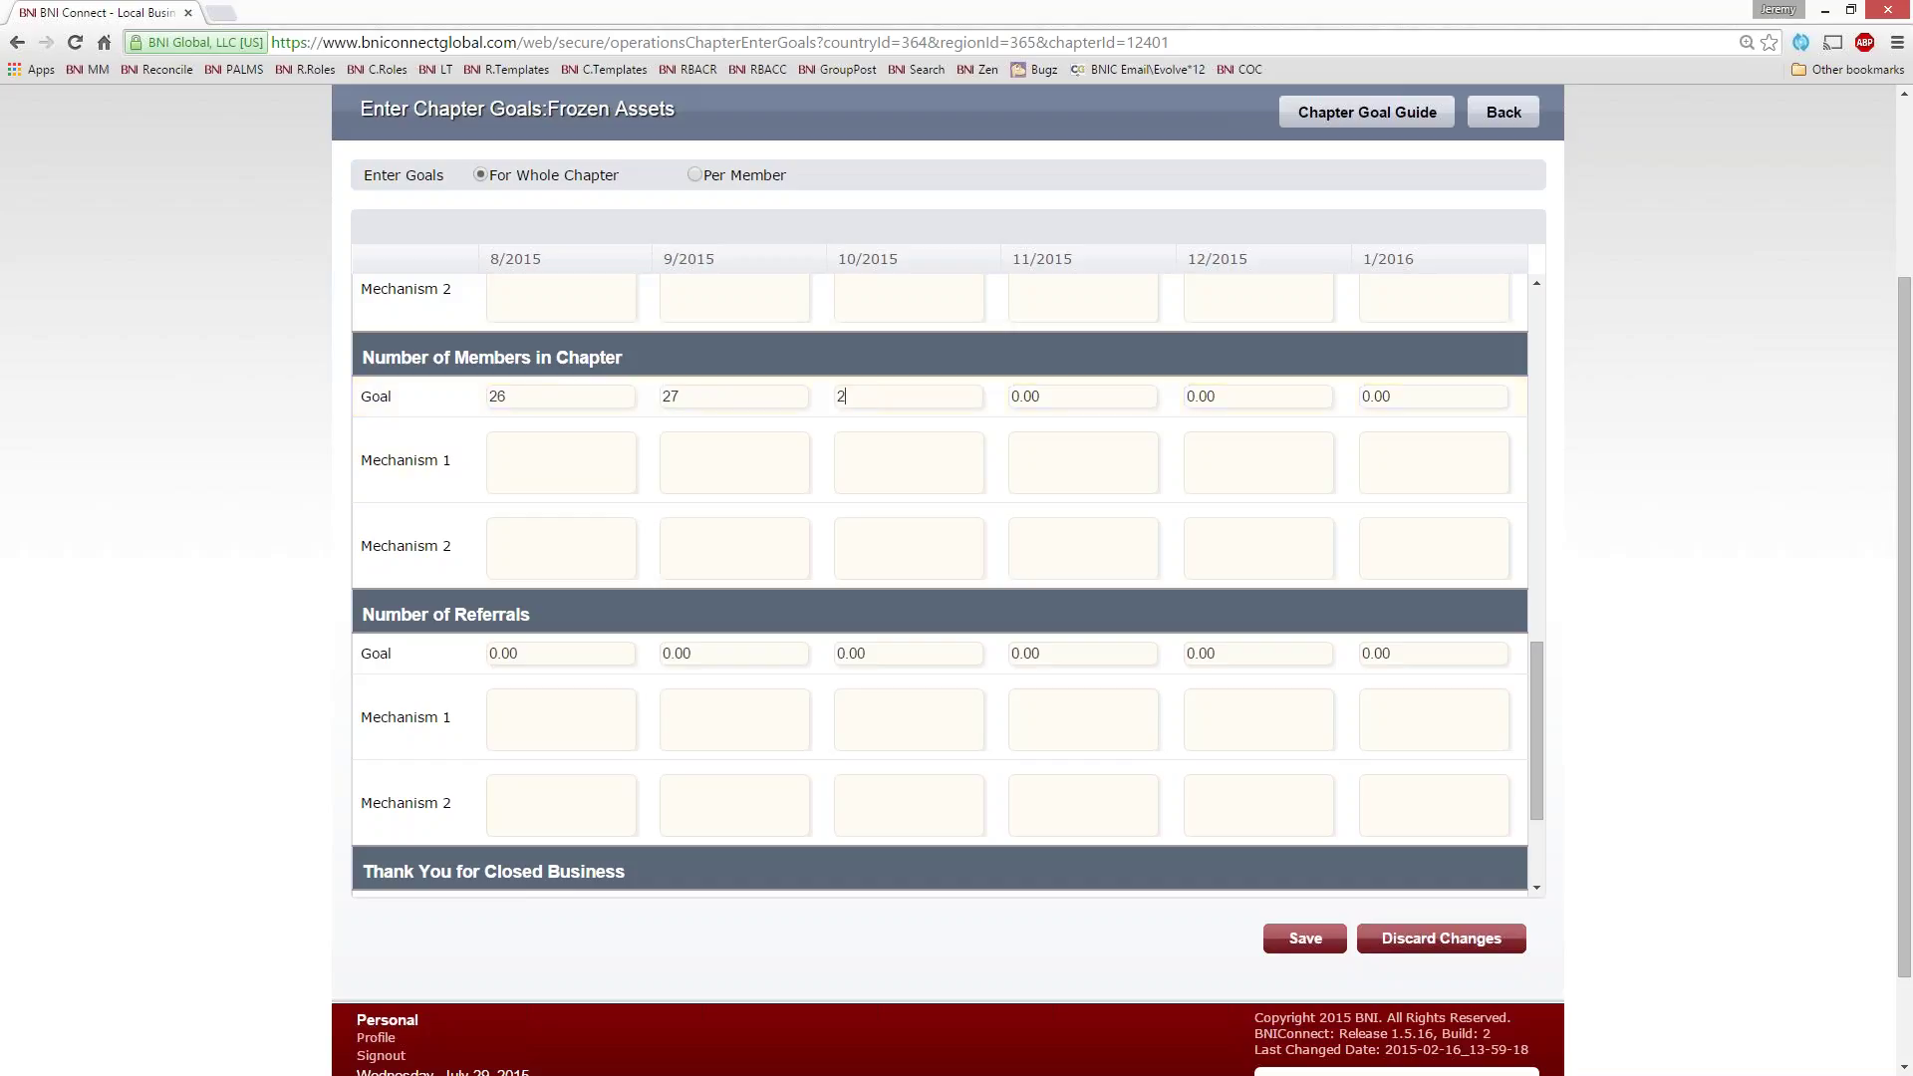
Set the Number of Members in Chapter goals for 11/2015, 12/2015 and 1/2016 to 29, 30 and 31
key(Tab)
text(29)
key(Tab)
text(30)
key(Tab)
text(31)
key(shift+Tab)
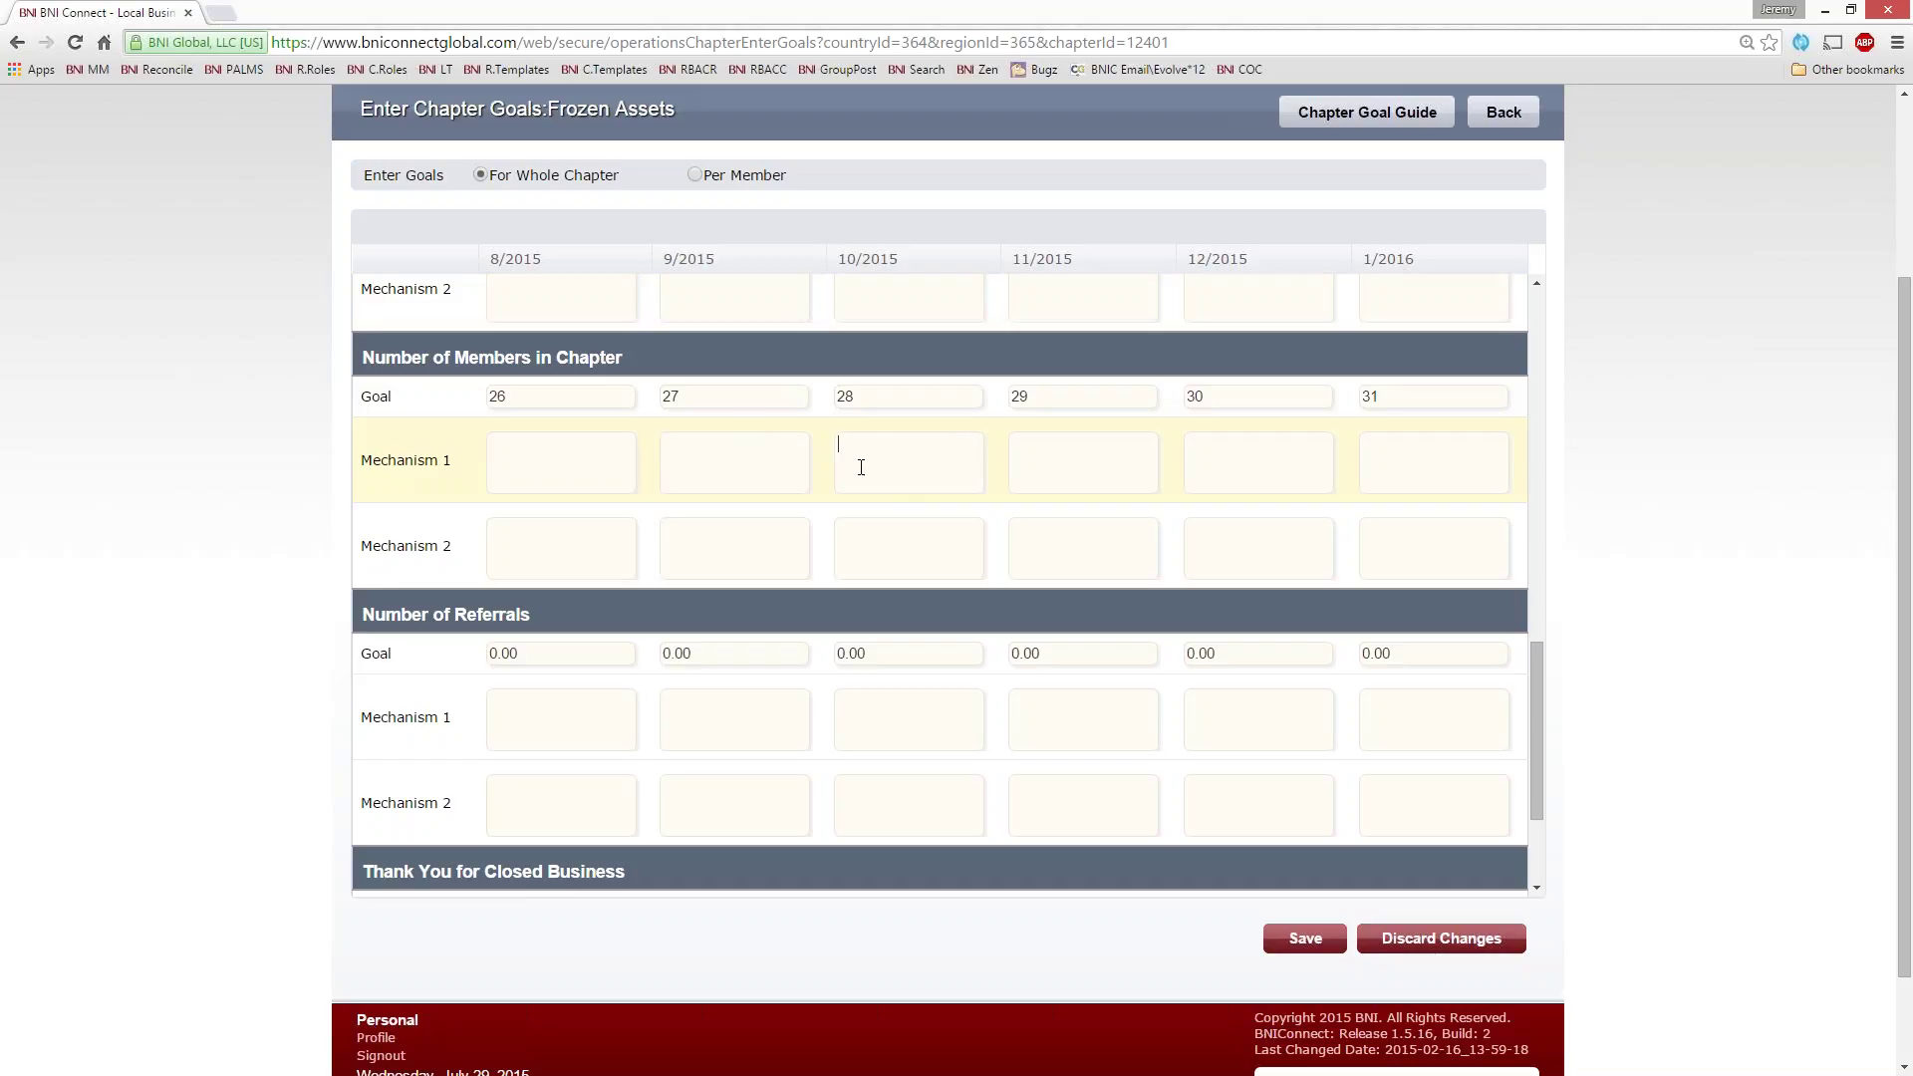
Enter "Visitor Day" as Mechanism 1 for the 10/2015 Number of Members goal
click(981, 576)
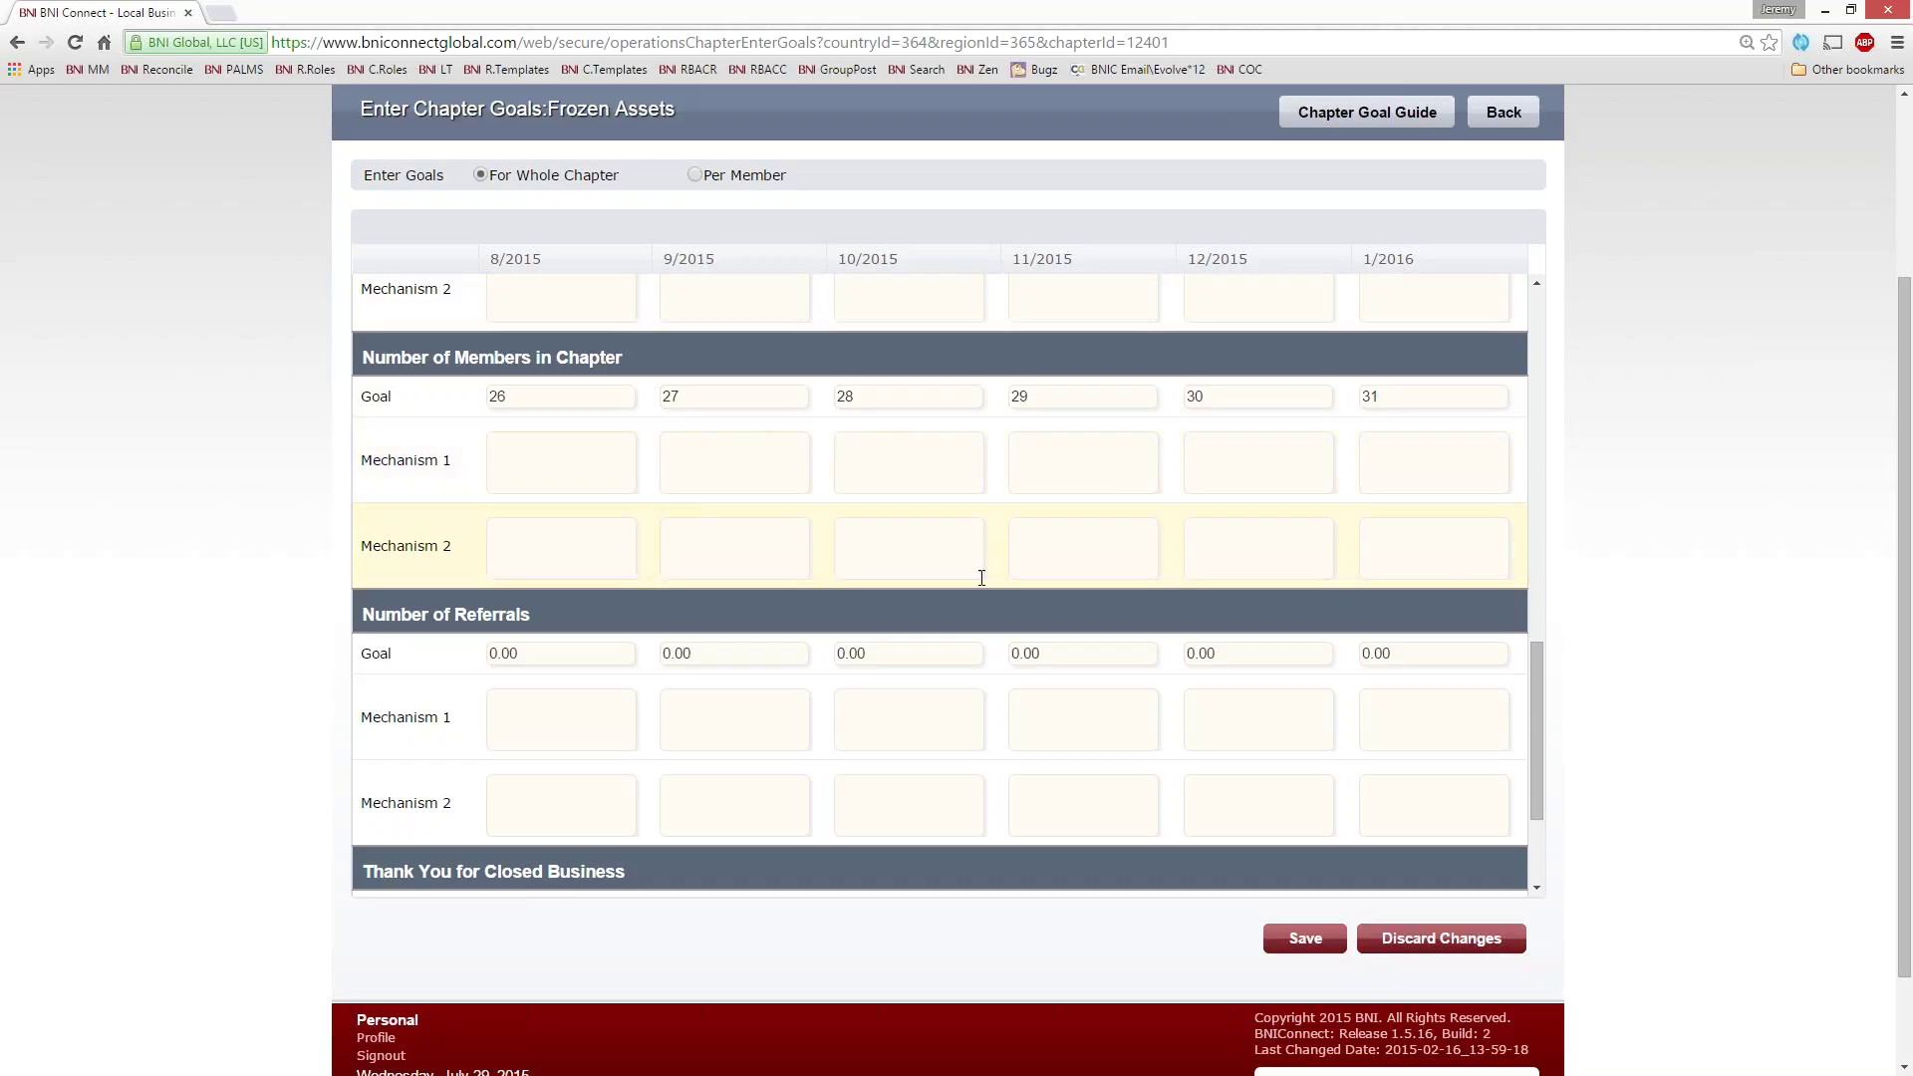
text(Vi)
text(sisiting)
key(BackSpace)
key(BackSpace)
key(BackSpace)
key(BackSpace)
key(BackSpace)
key(BackSpace)
text(tor Day)
Enter "EM @ VD upcoming in Oct" as Mechanism 1 for the 9/2015 Number of Members goal
click(716, 485)
text(EM )
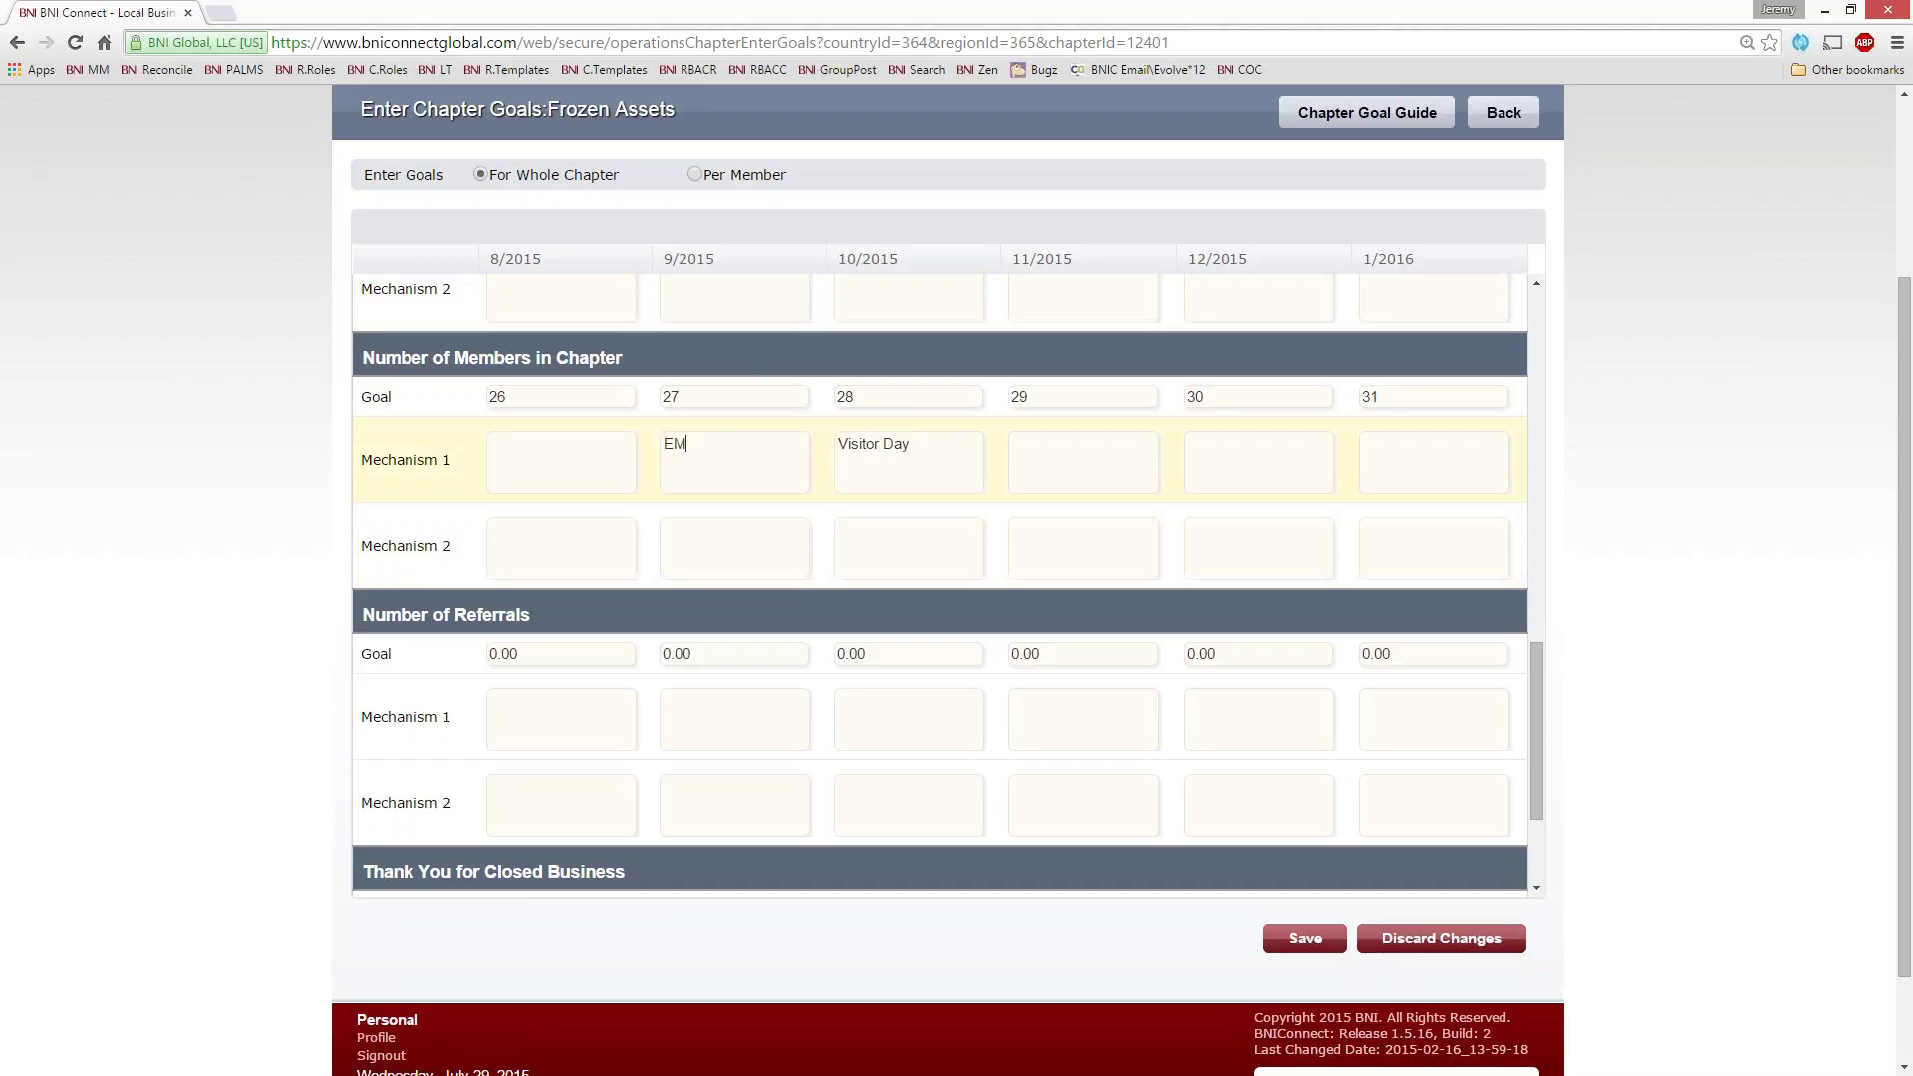
text(@ V)
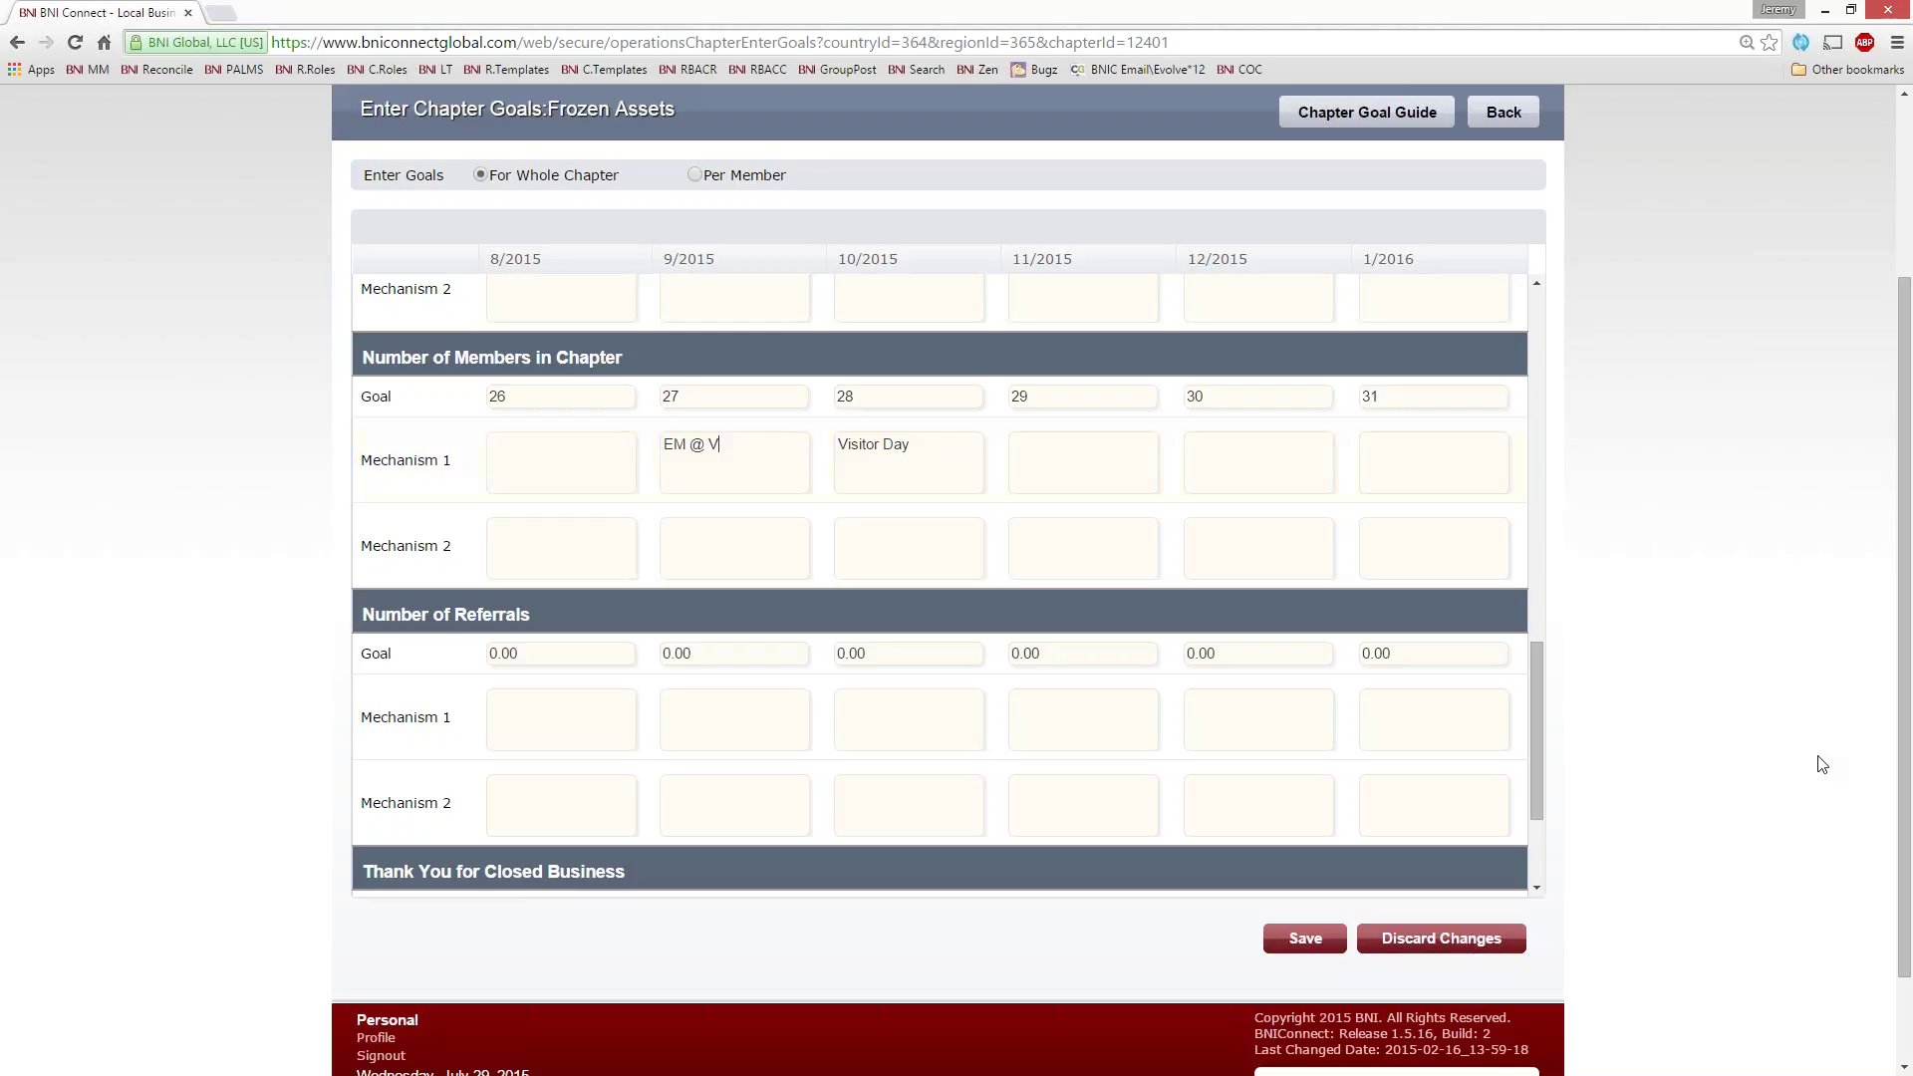
text(D upcoming in Oct)
For the 8/2015 Number of Members goal, enter "Focused Inviting" as Mechanism 1 and "Make subs are not existing members" as Mechanism 2
text(F)
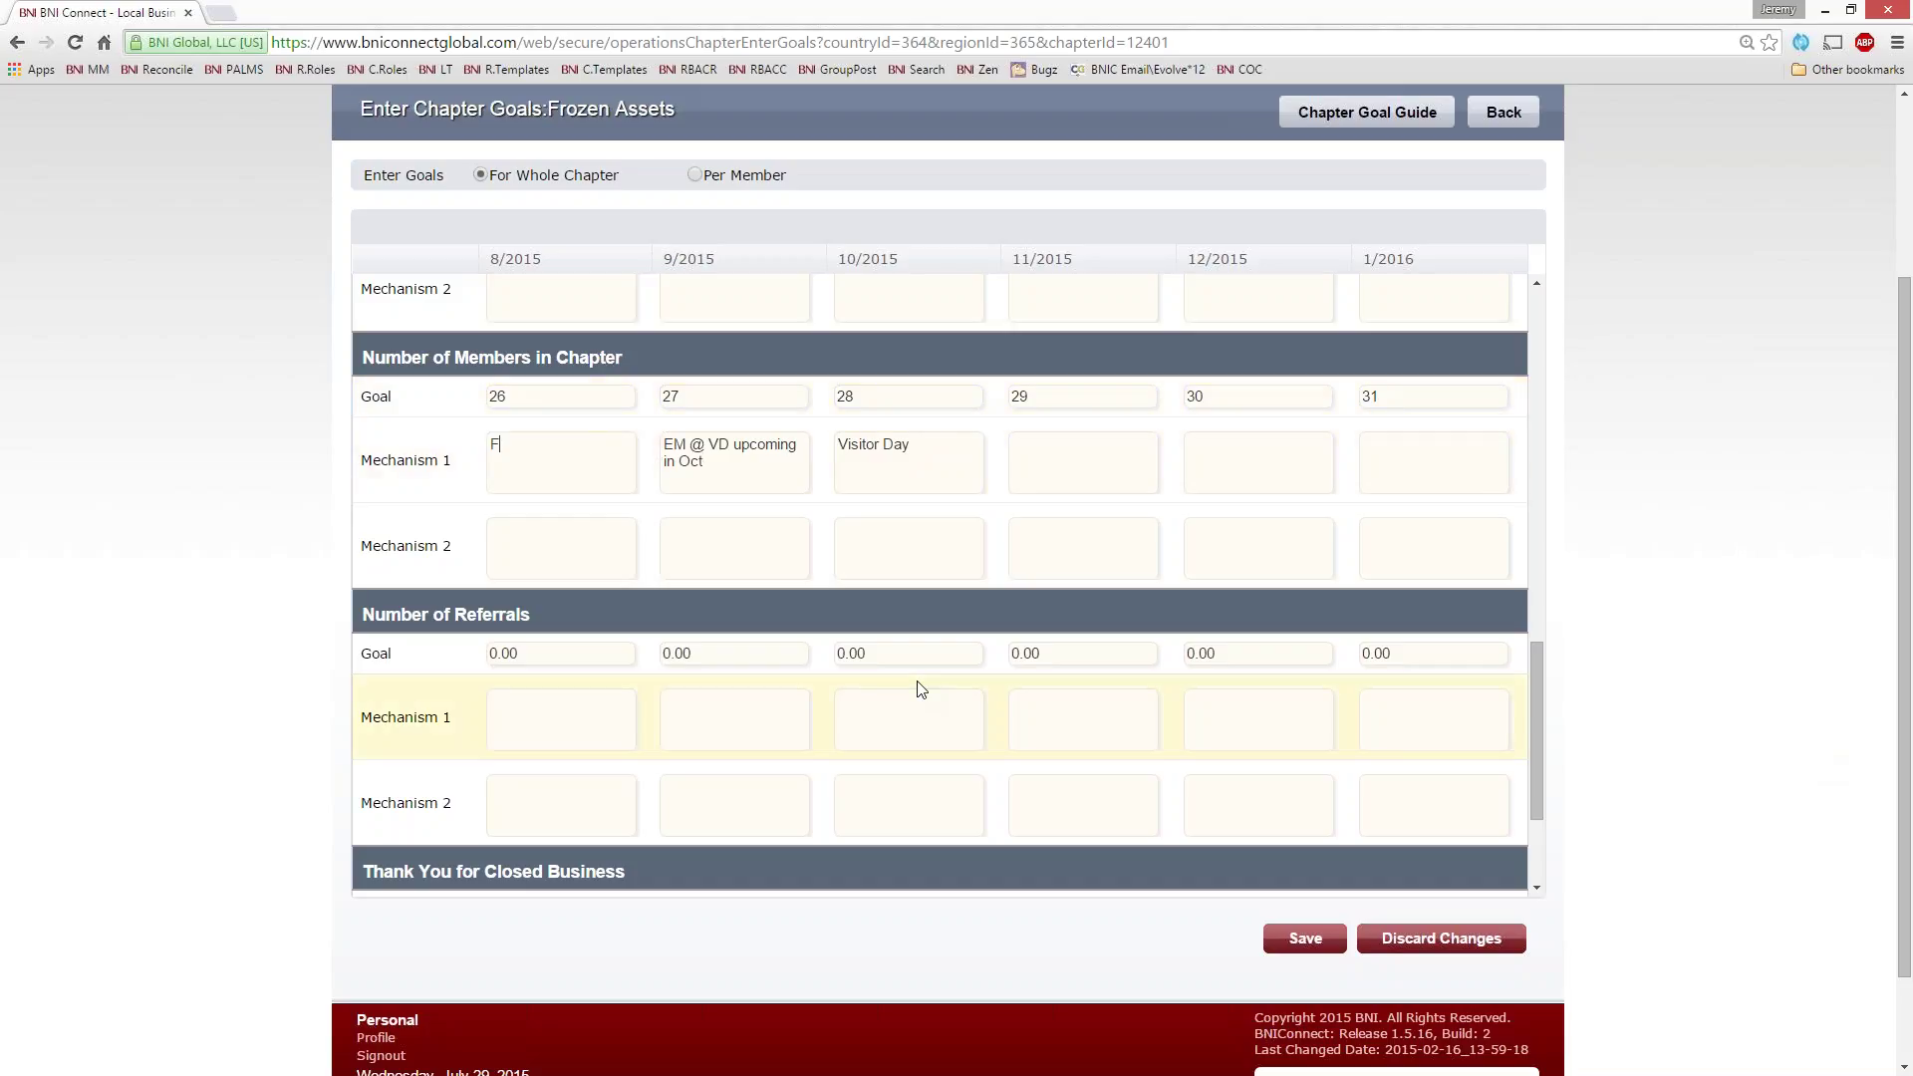
text(ocused Inviting)
key(Tab)
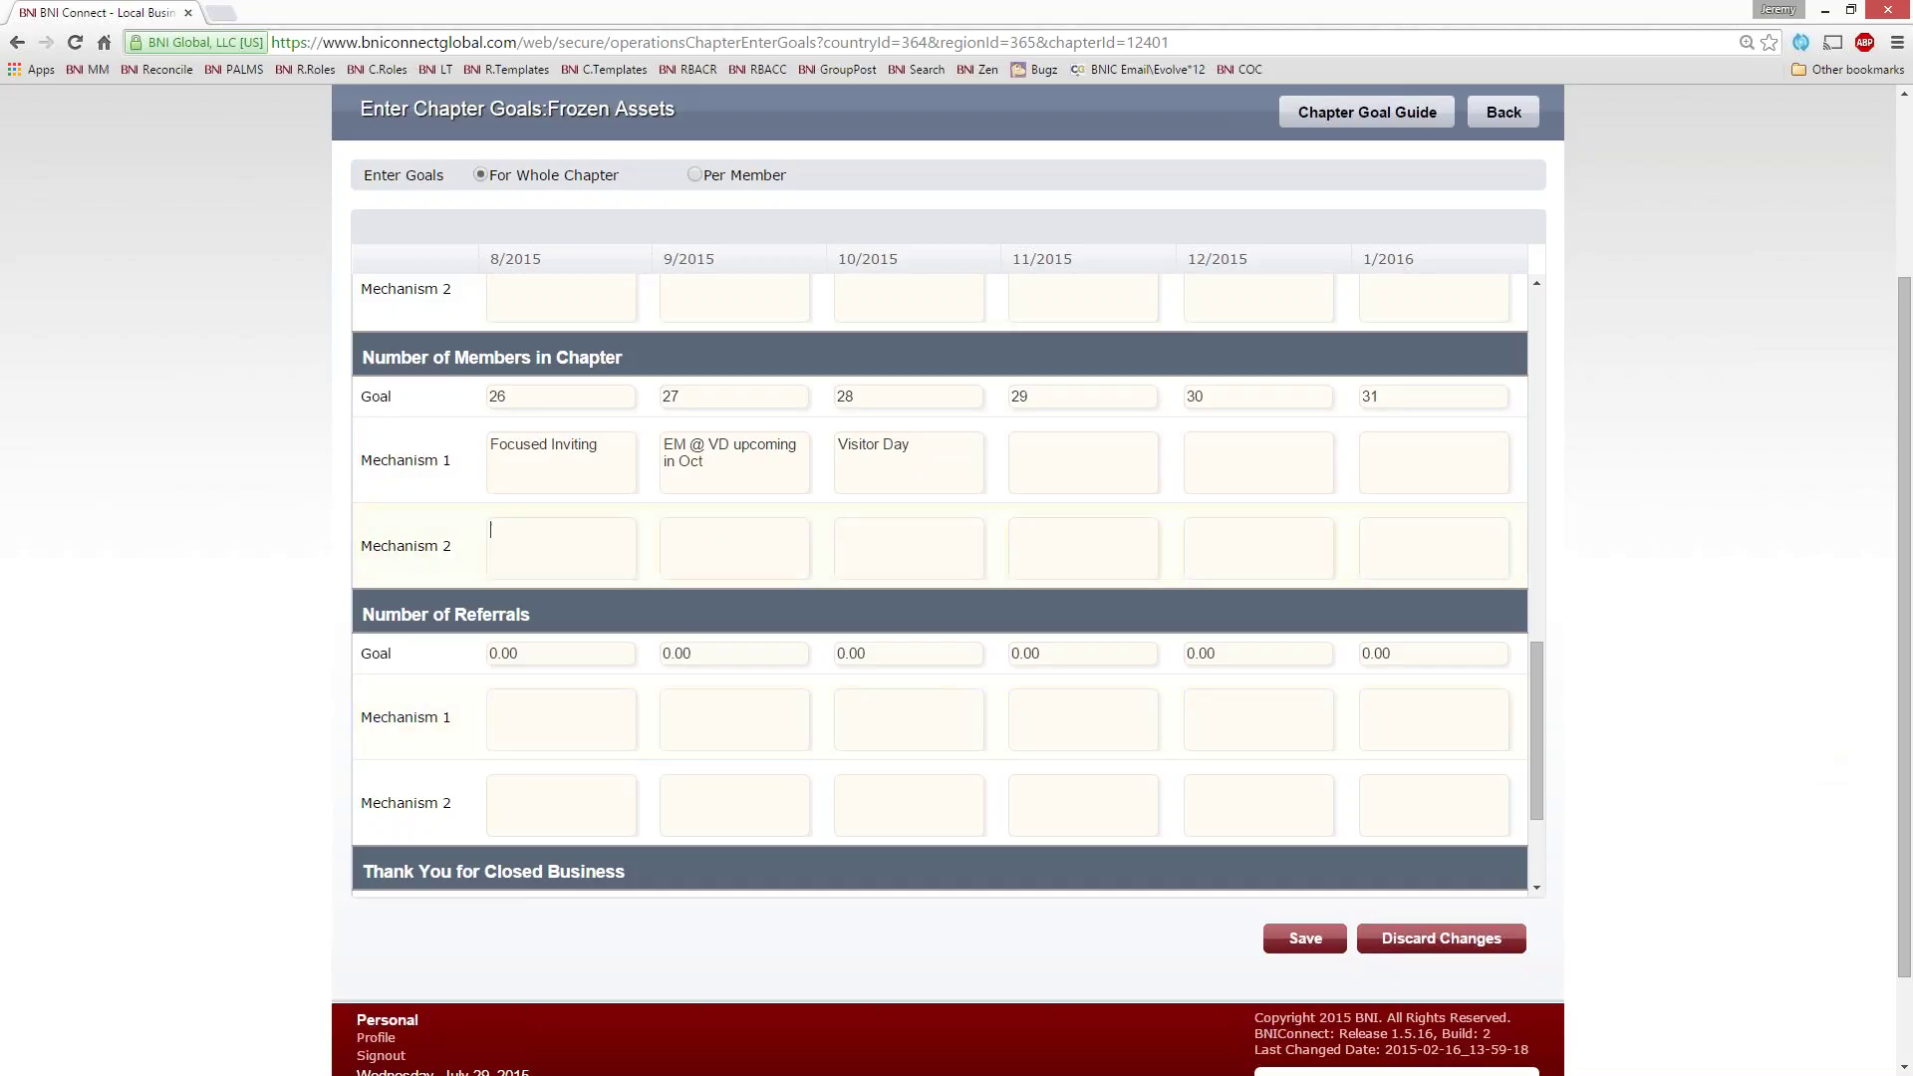
text(Make subs are not existi)
text(ng members)
Look through the Chapter Goal Guide's mechanisms for visitors, members, referrals and revenues, and close the guide
click(1363, 112)
scroll(601, 618, down, 10)
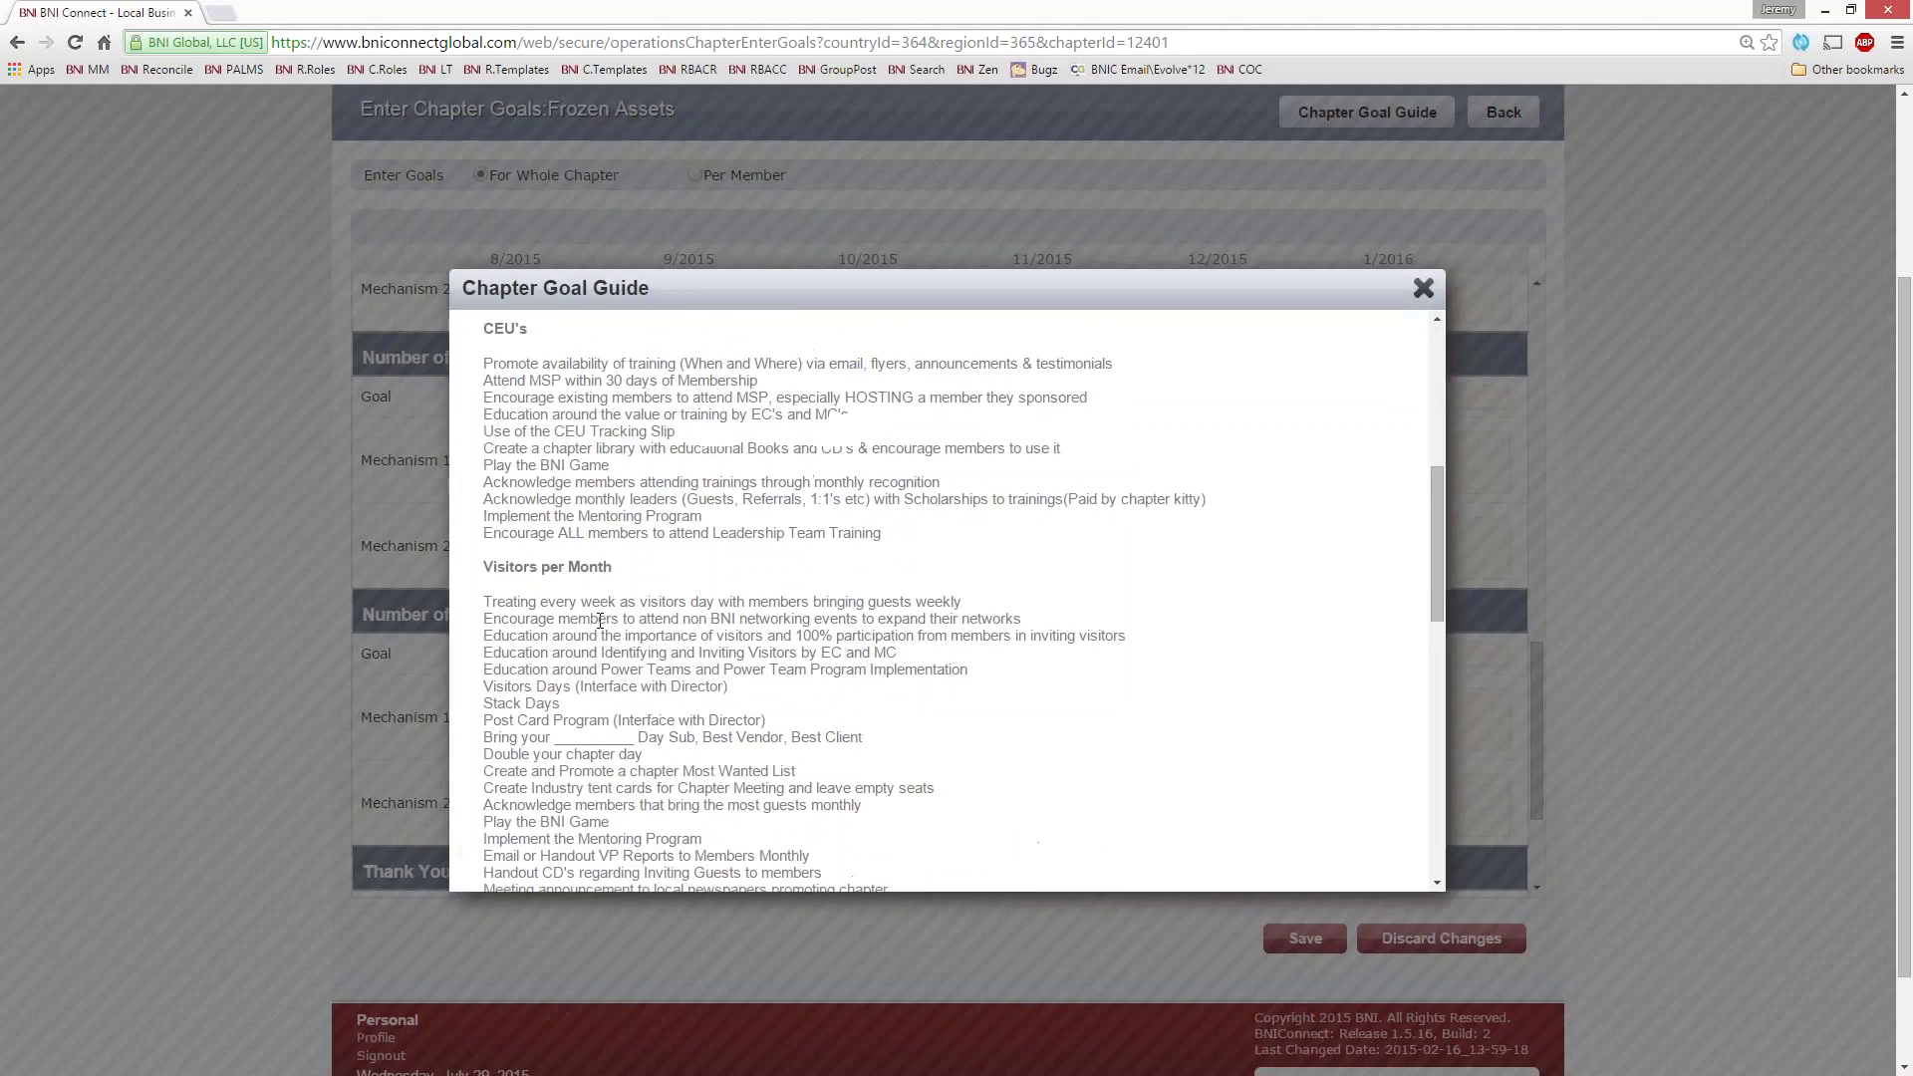
scroll(600, 617, down, 6)
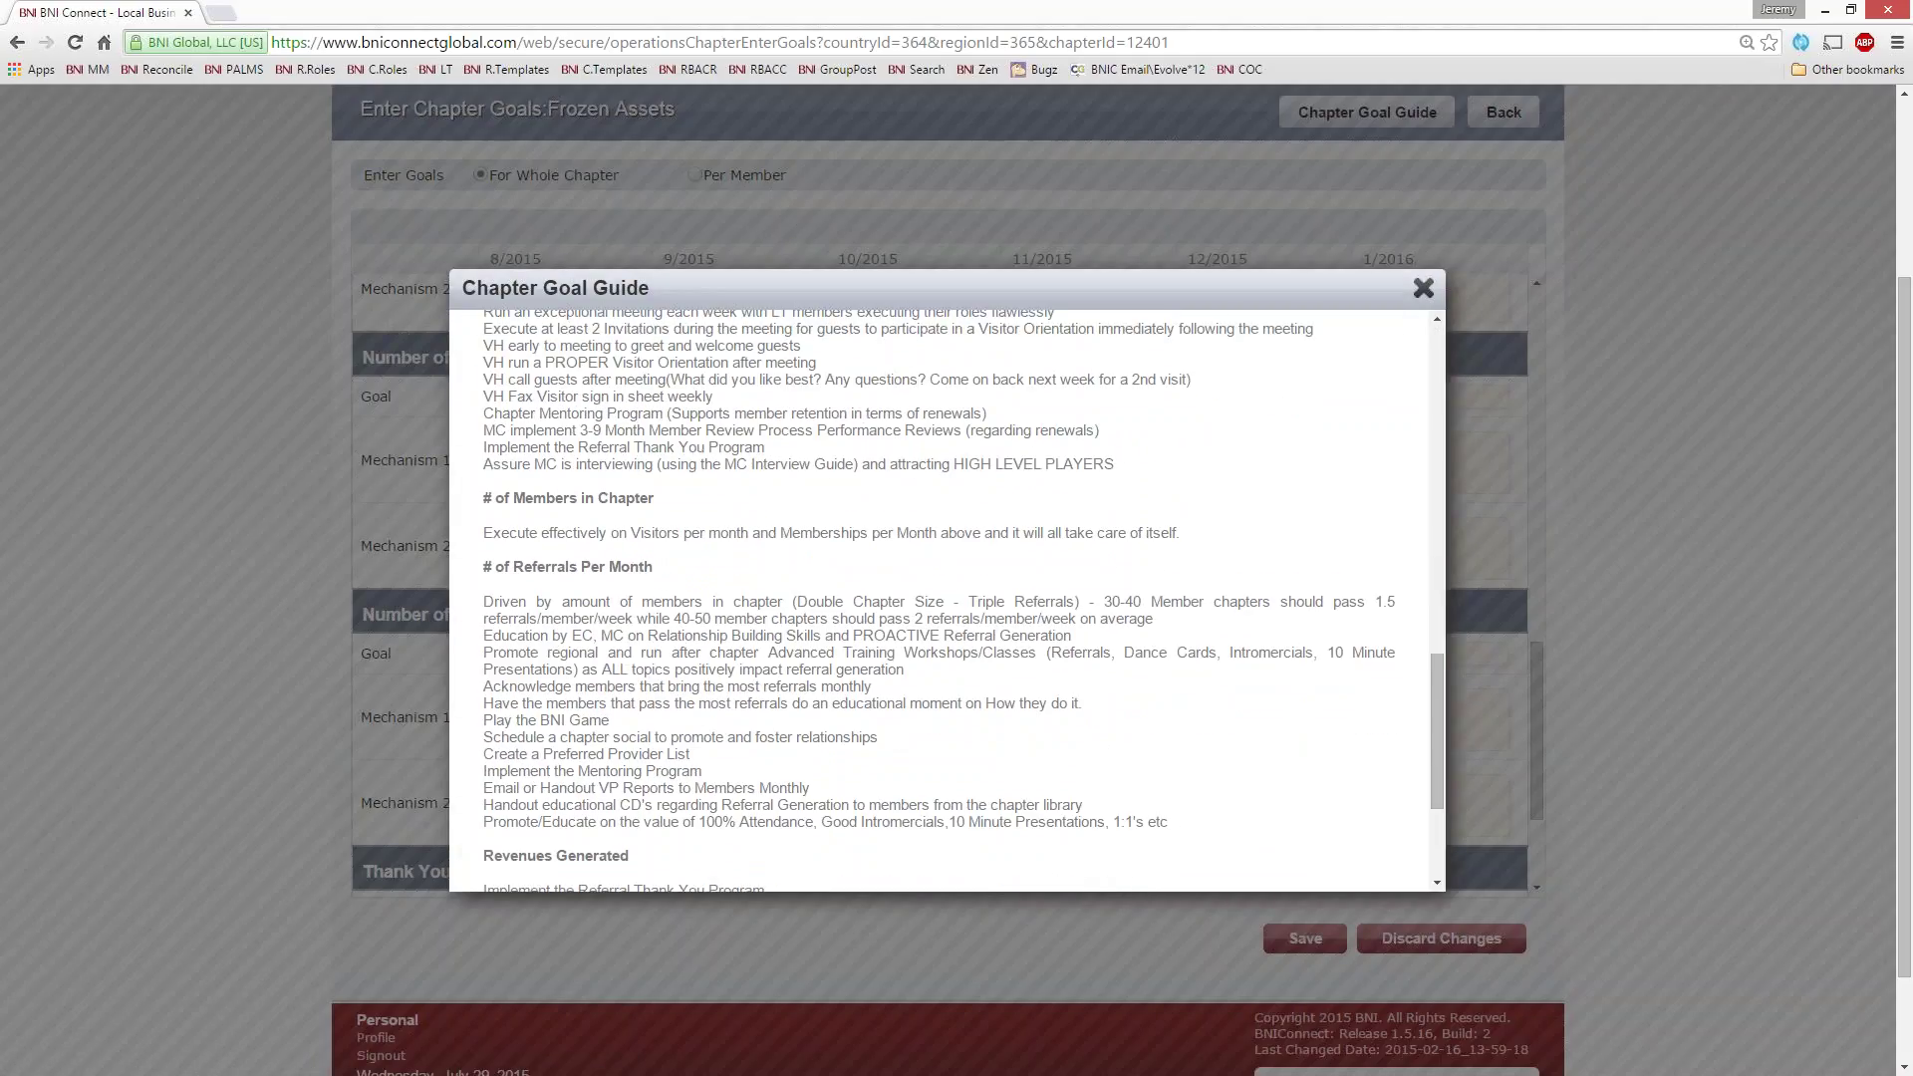
scroll(598, 603, down, 3)
scroll(641, 393, down, 4)
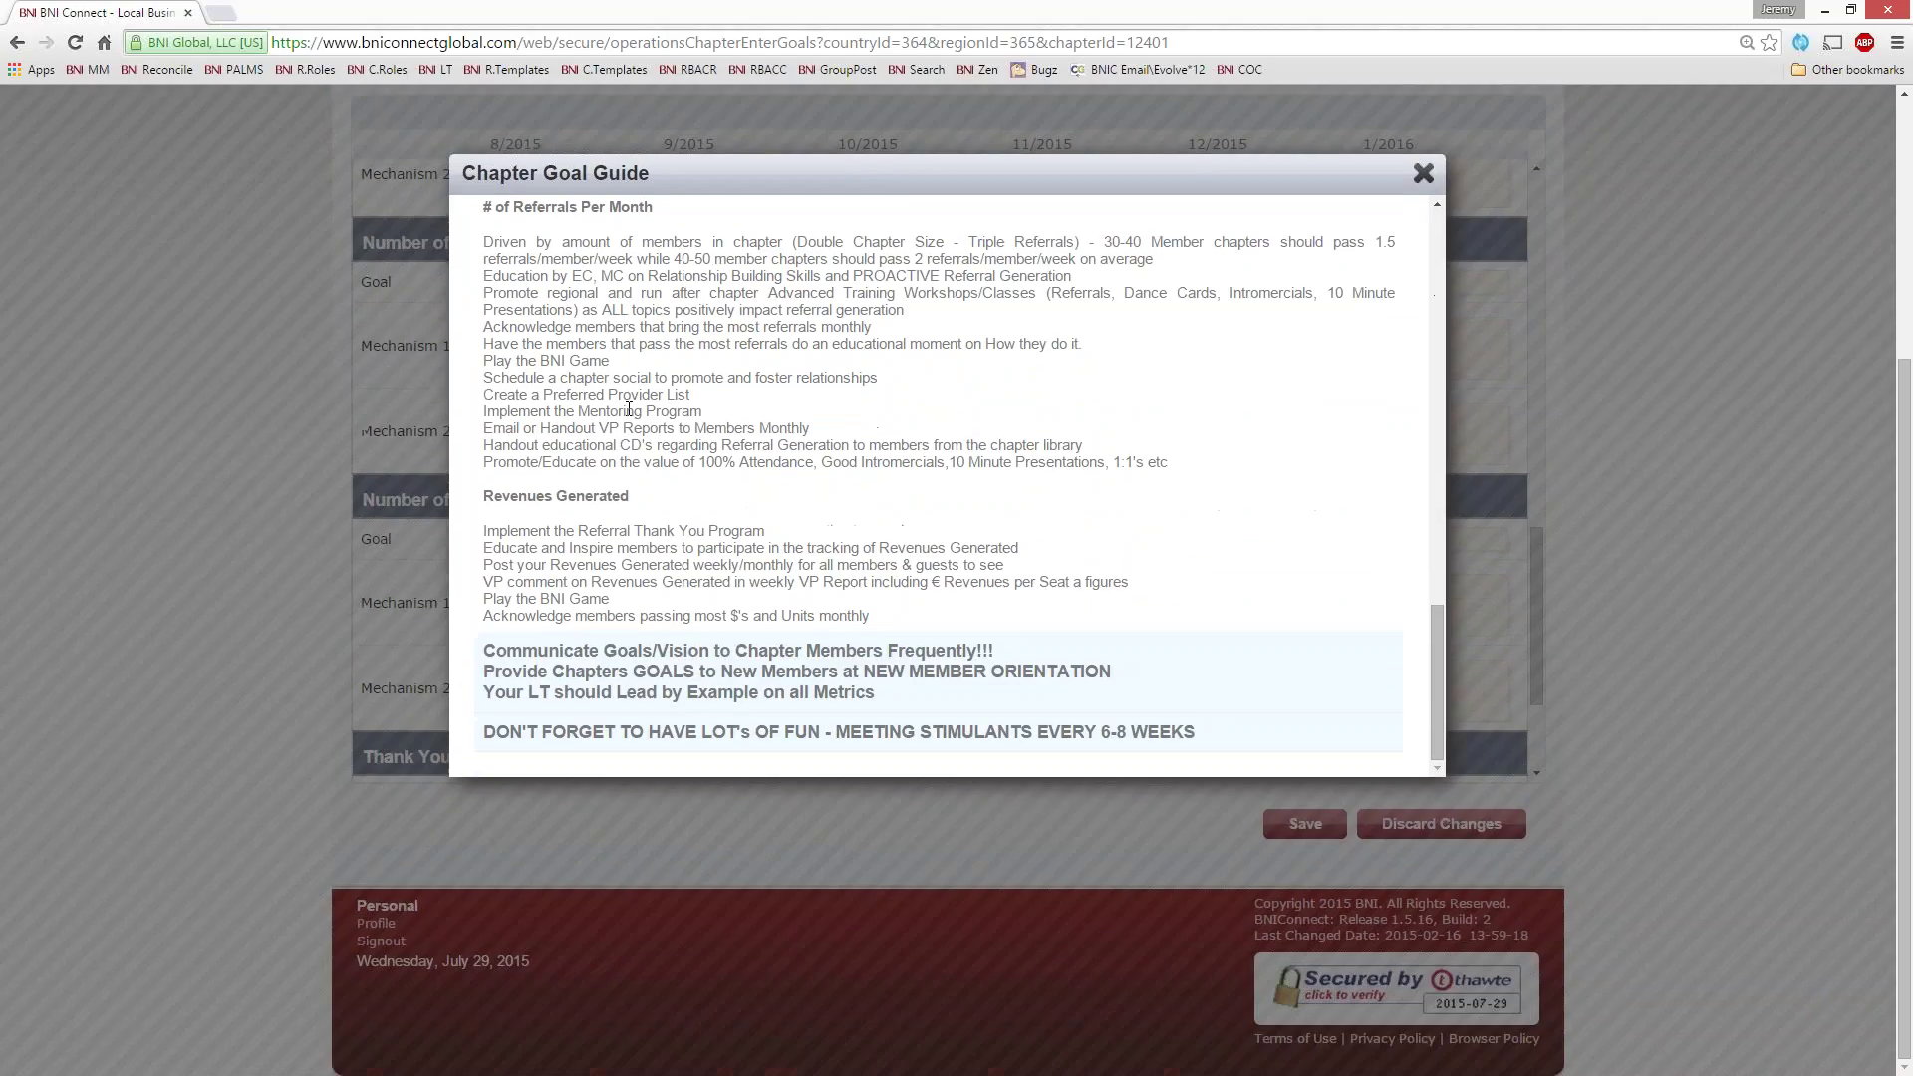
click(1400, 173)
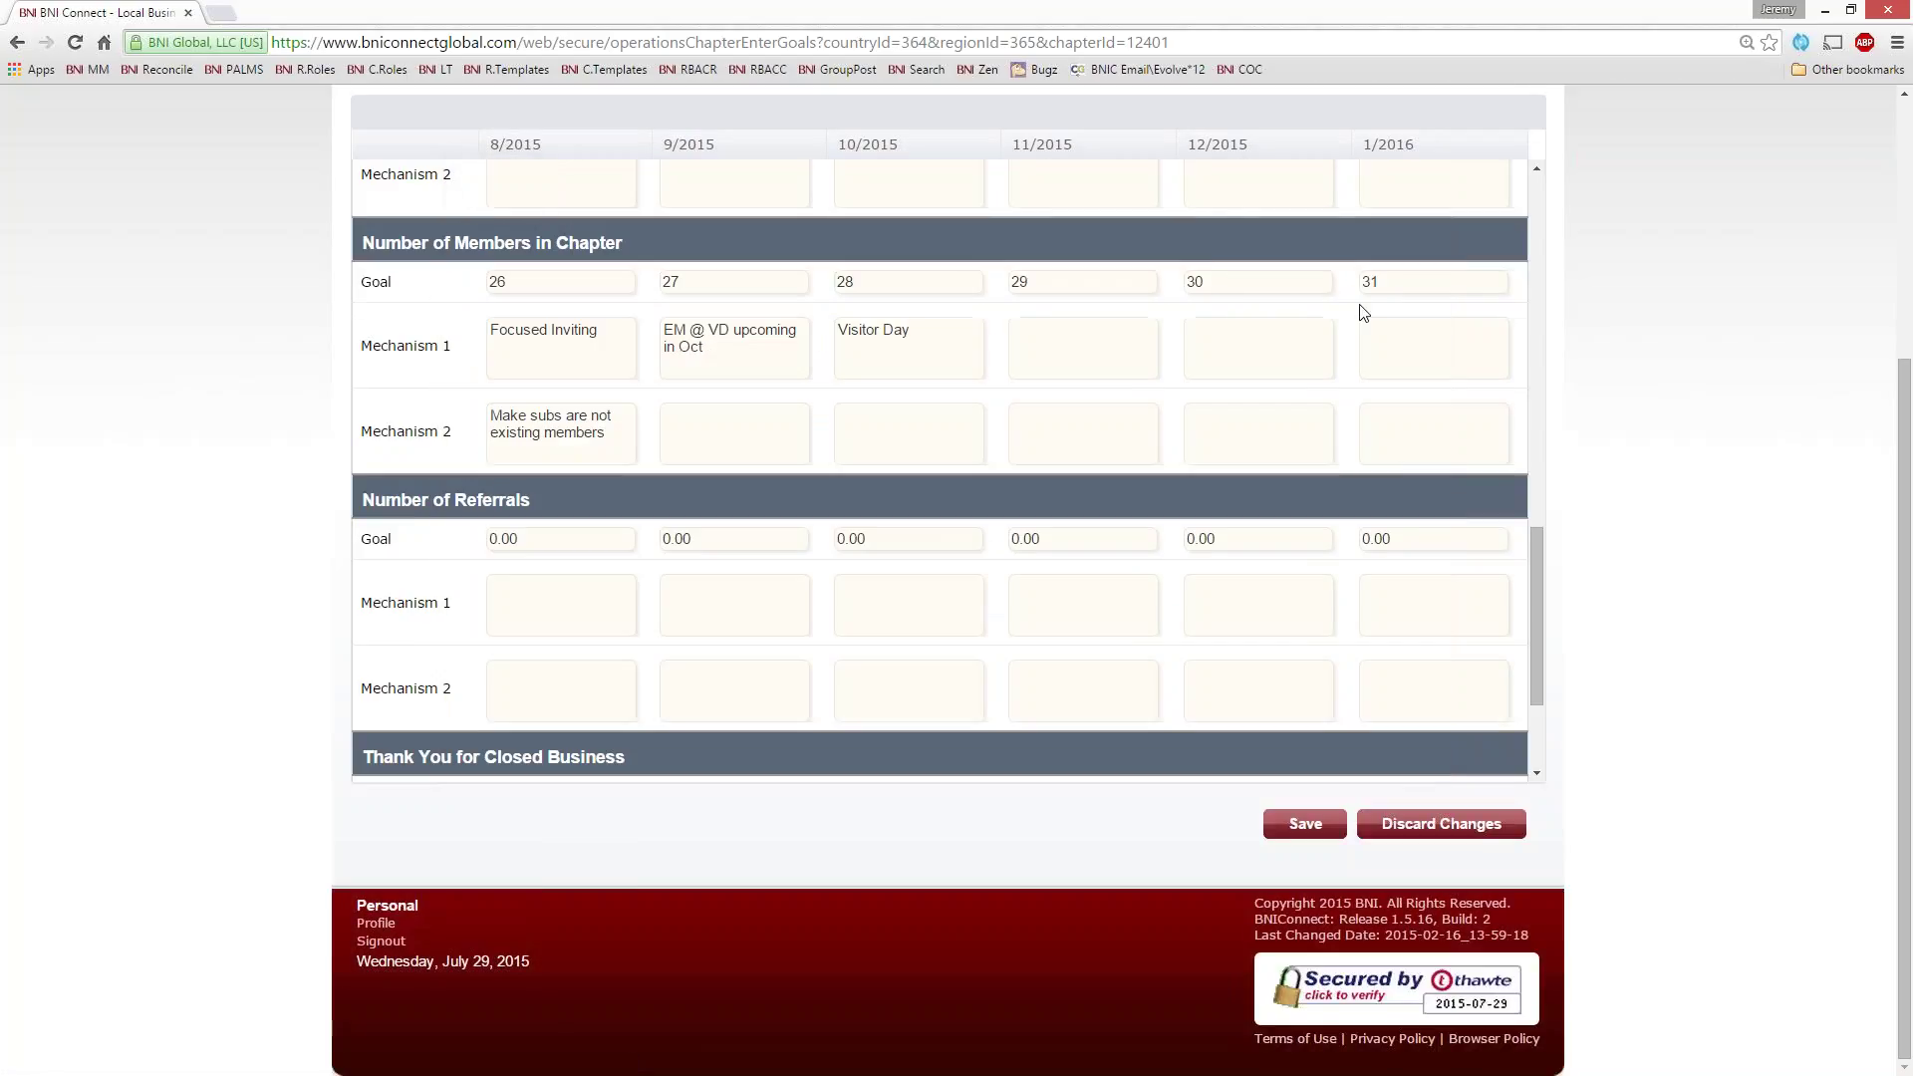
Save the chapter goals with the Number of Members targets and mechanisms
click(1305, 827)
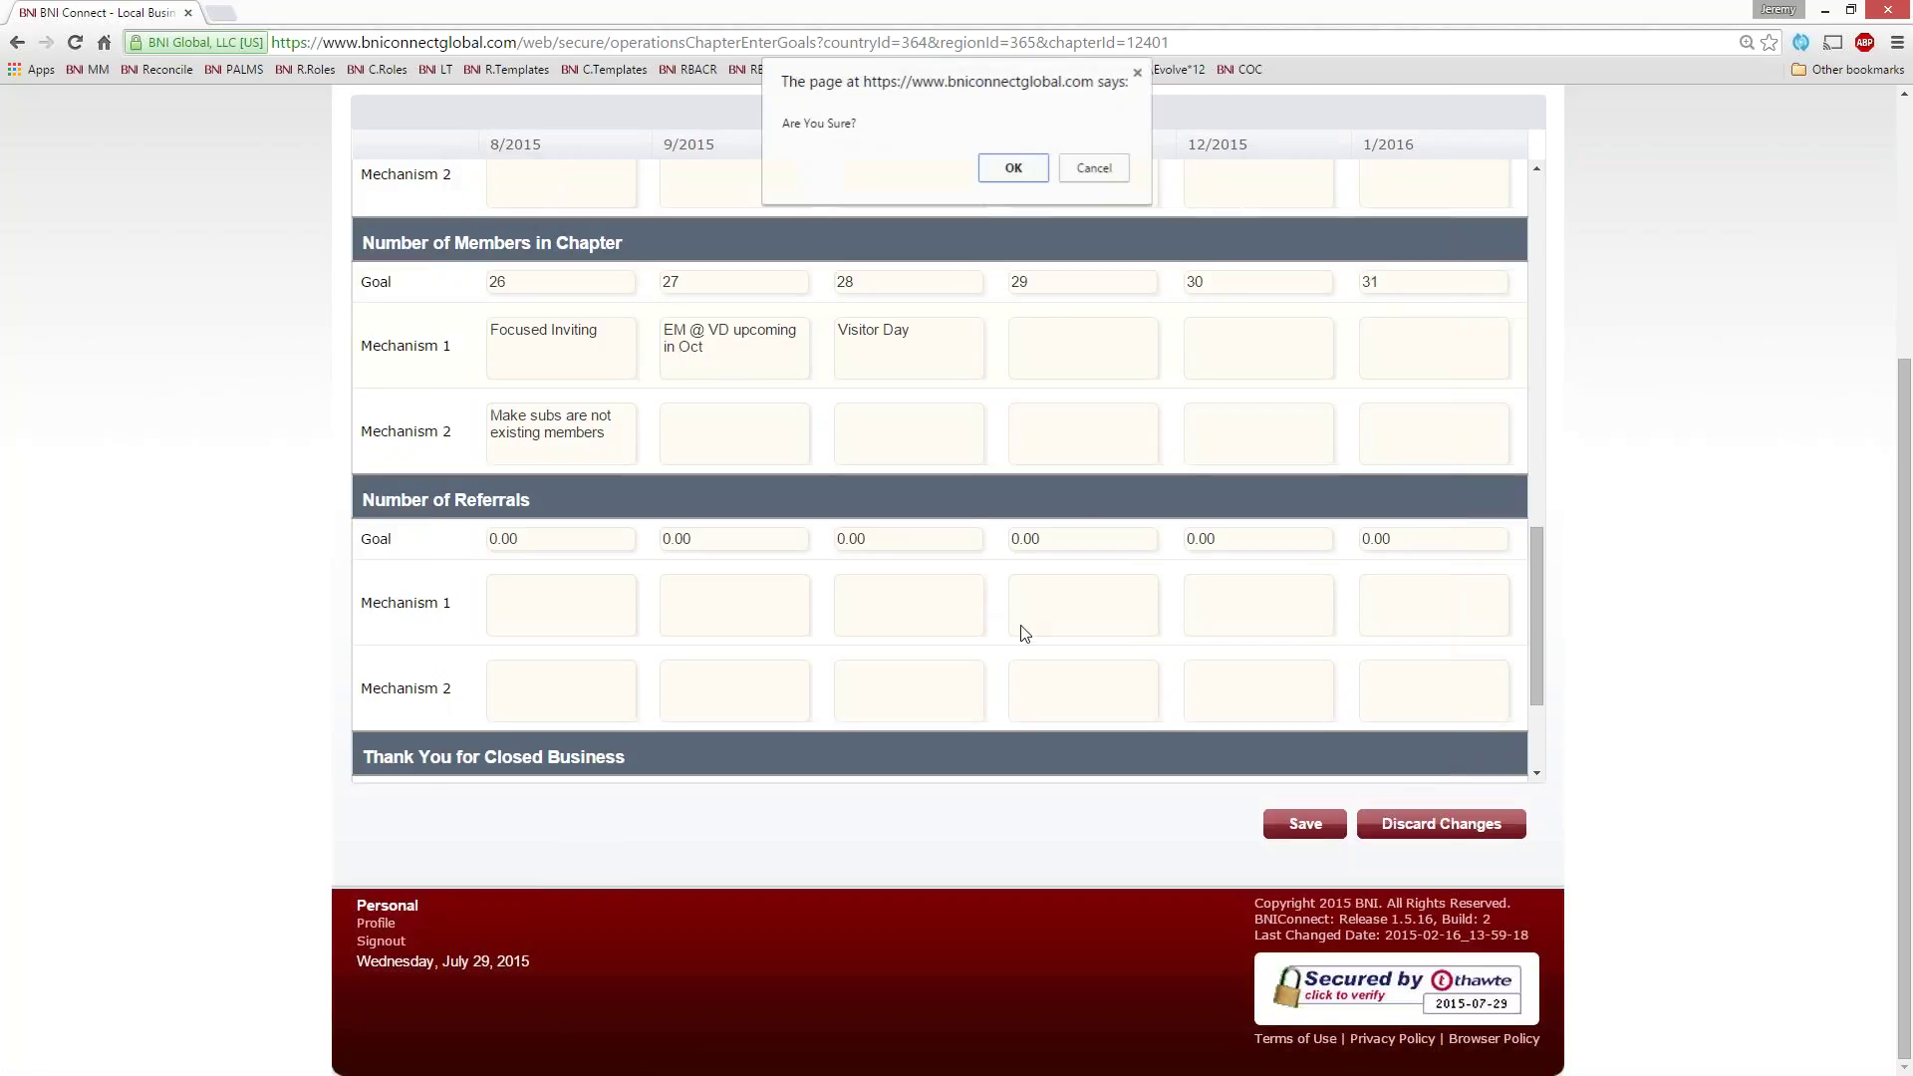
click(1014, 168)
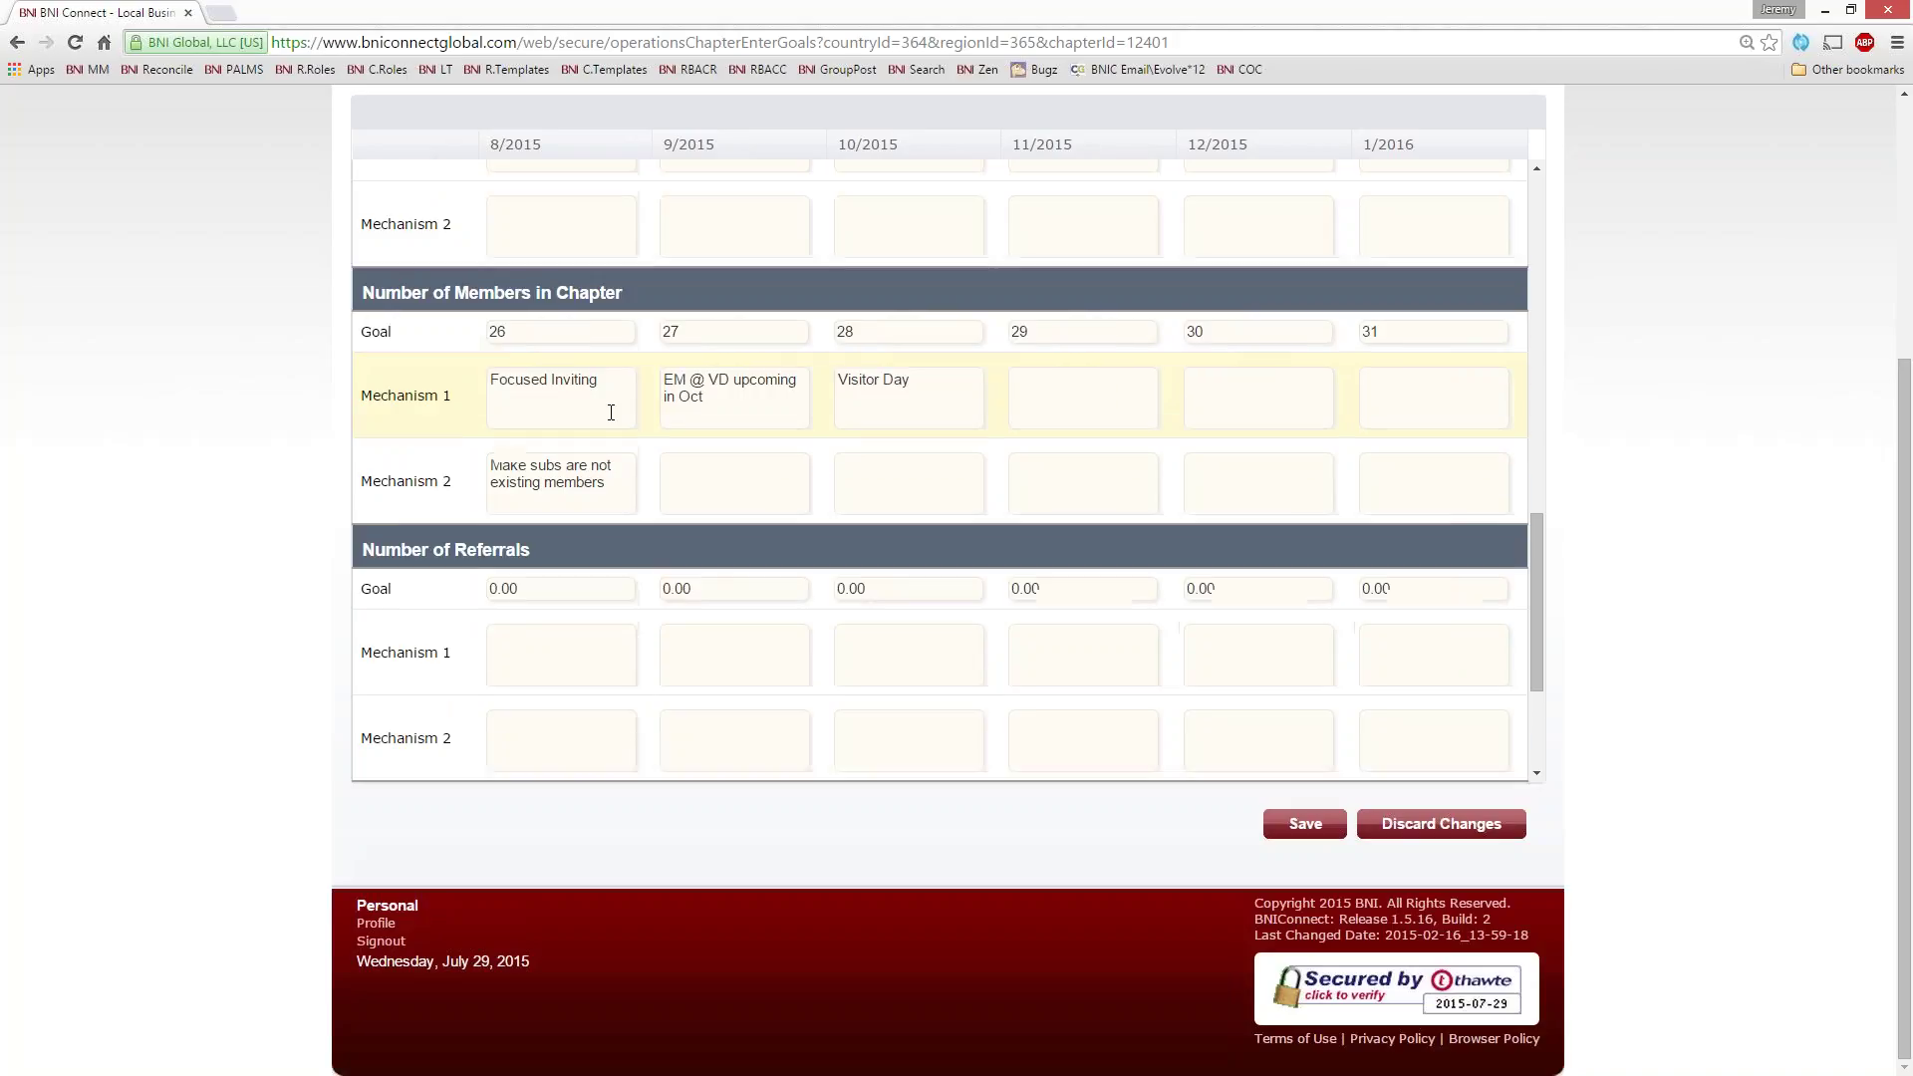
Set the New Memberships goal to 2 for each month from 8/2015 to 1/2016
scroll(948, 476, up, 4)
scroll(948, 475, down, 3)
scroll(850, 638, up, 3)
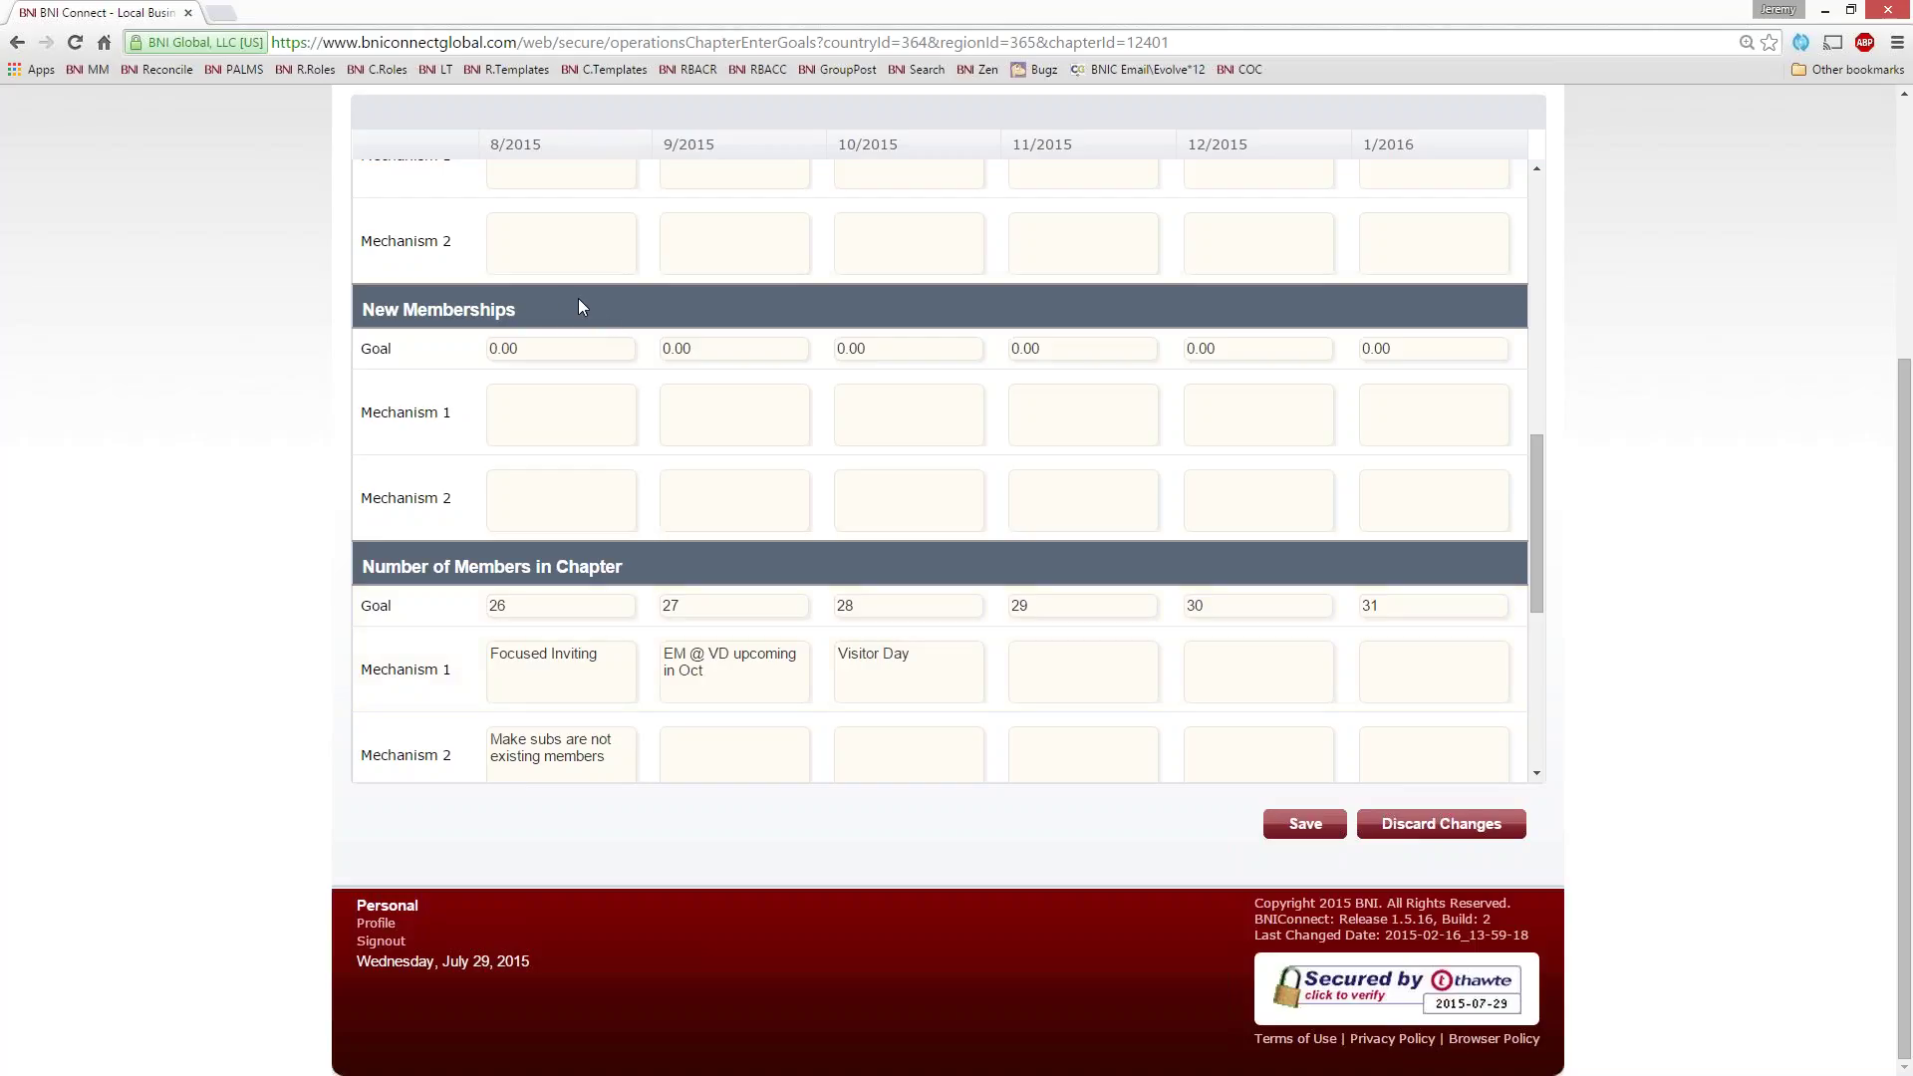
click(517, 348)
double_click(563, 346)
text(2)
key(Tab)
text(2)
key(Tab)
text(2)
key(Tab)
text(2	)
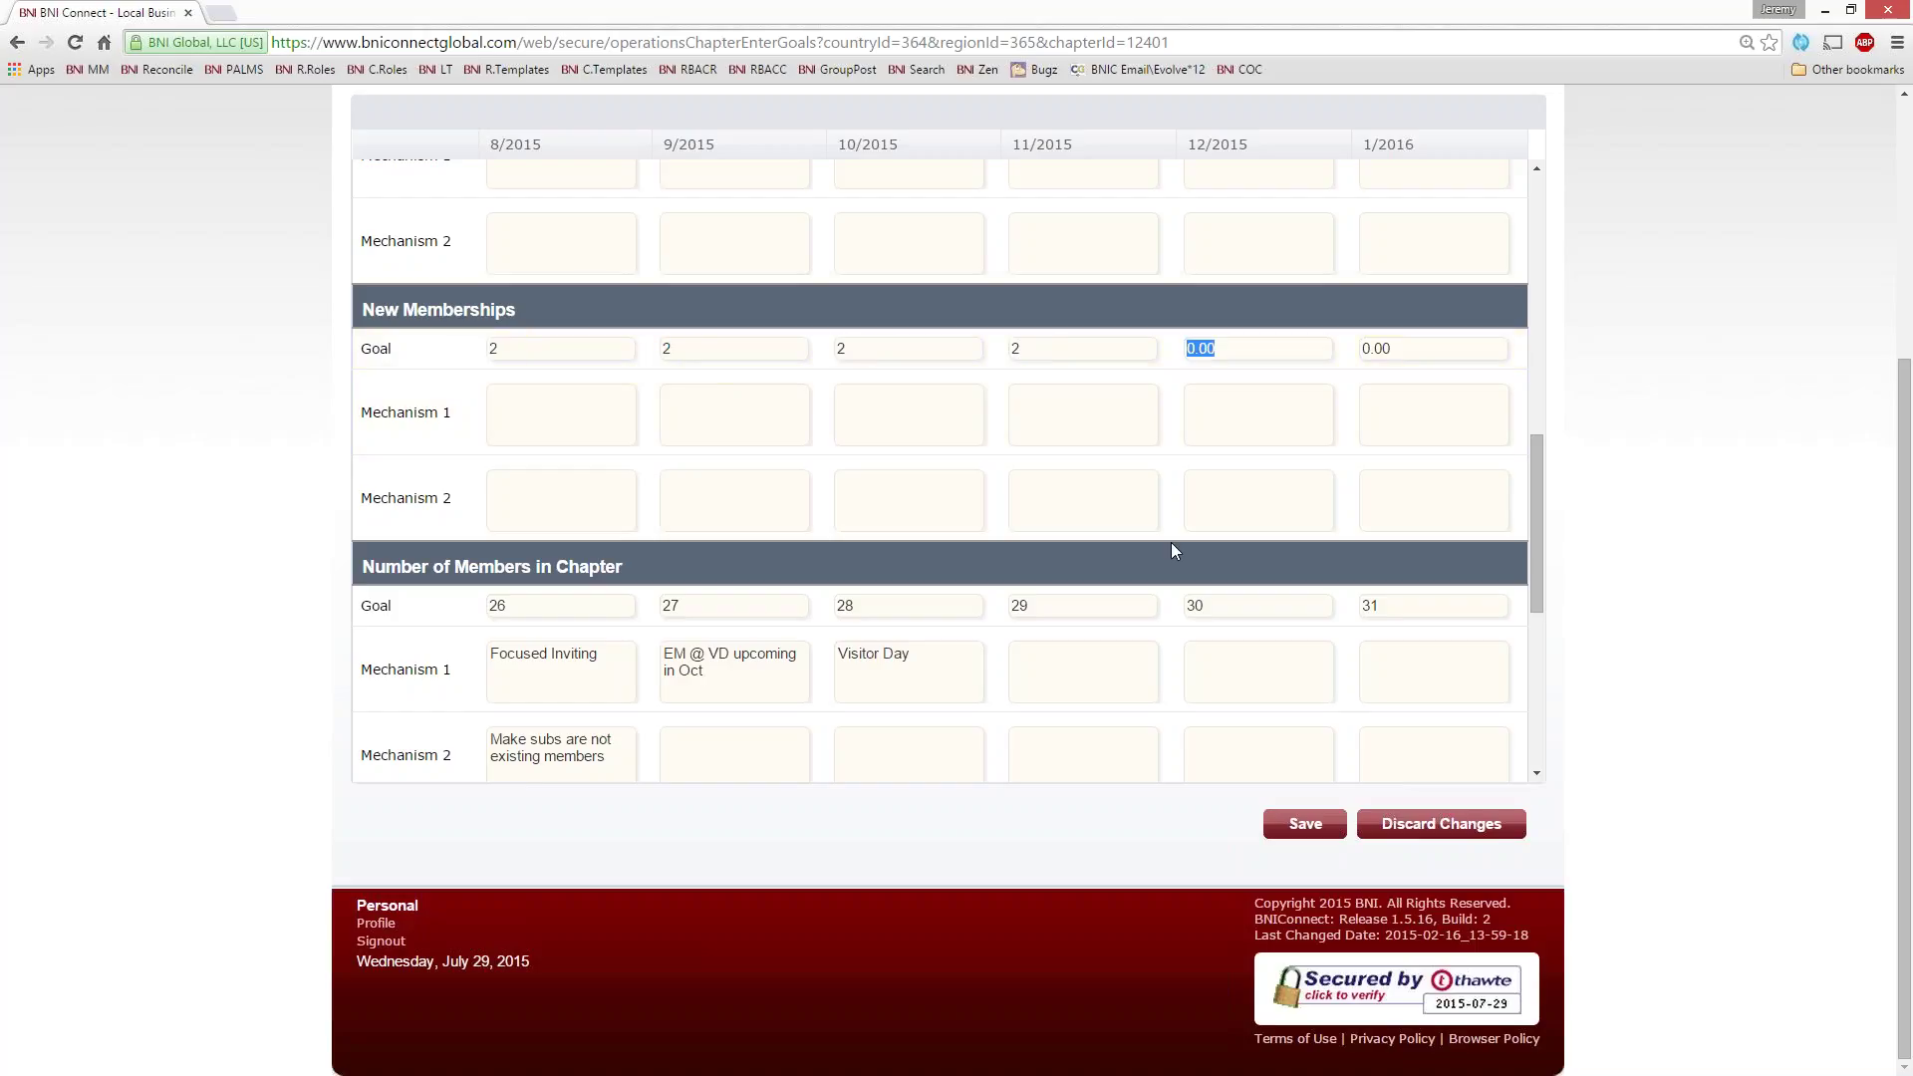
text(2	2)
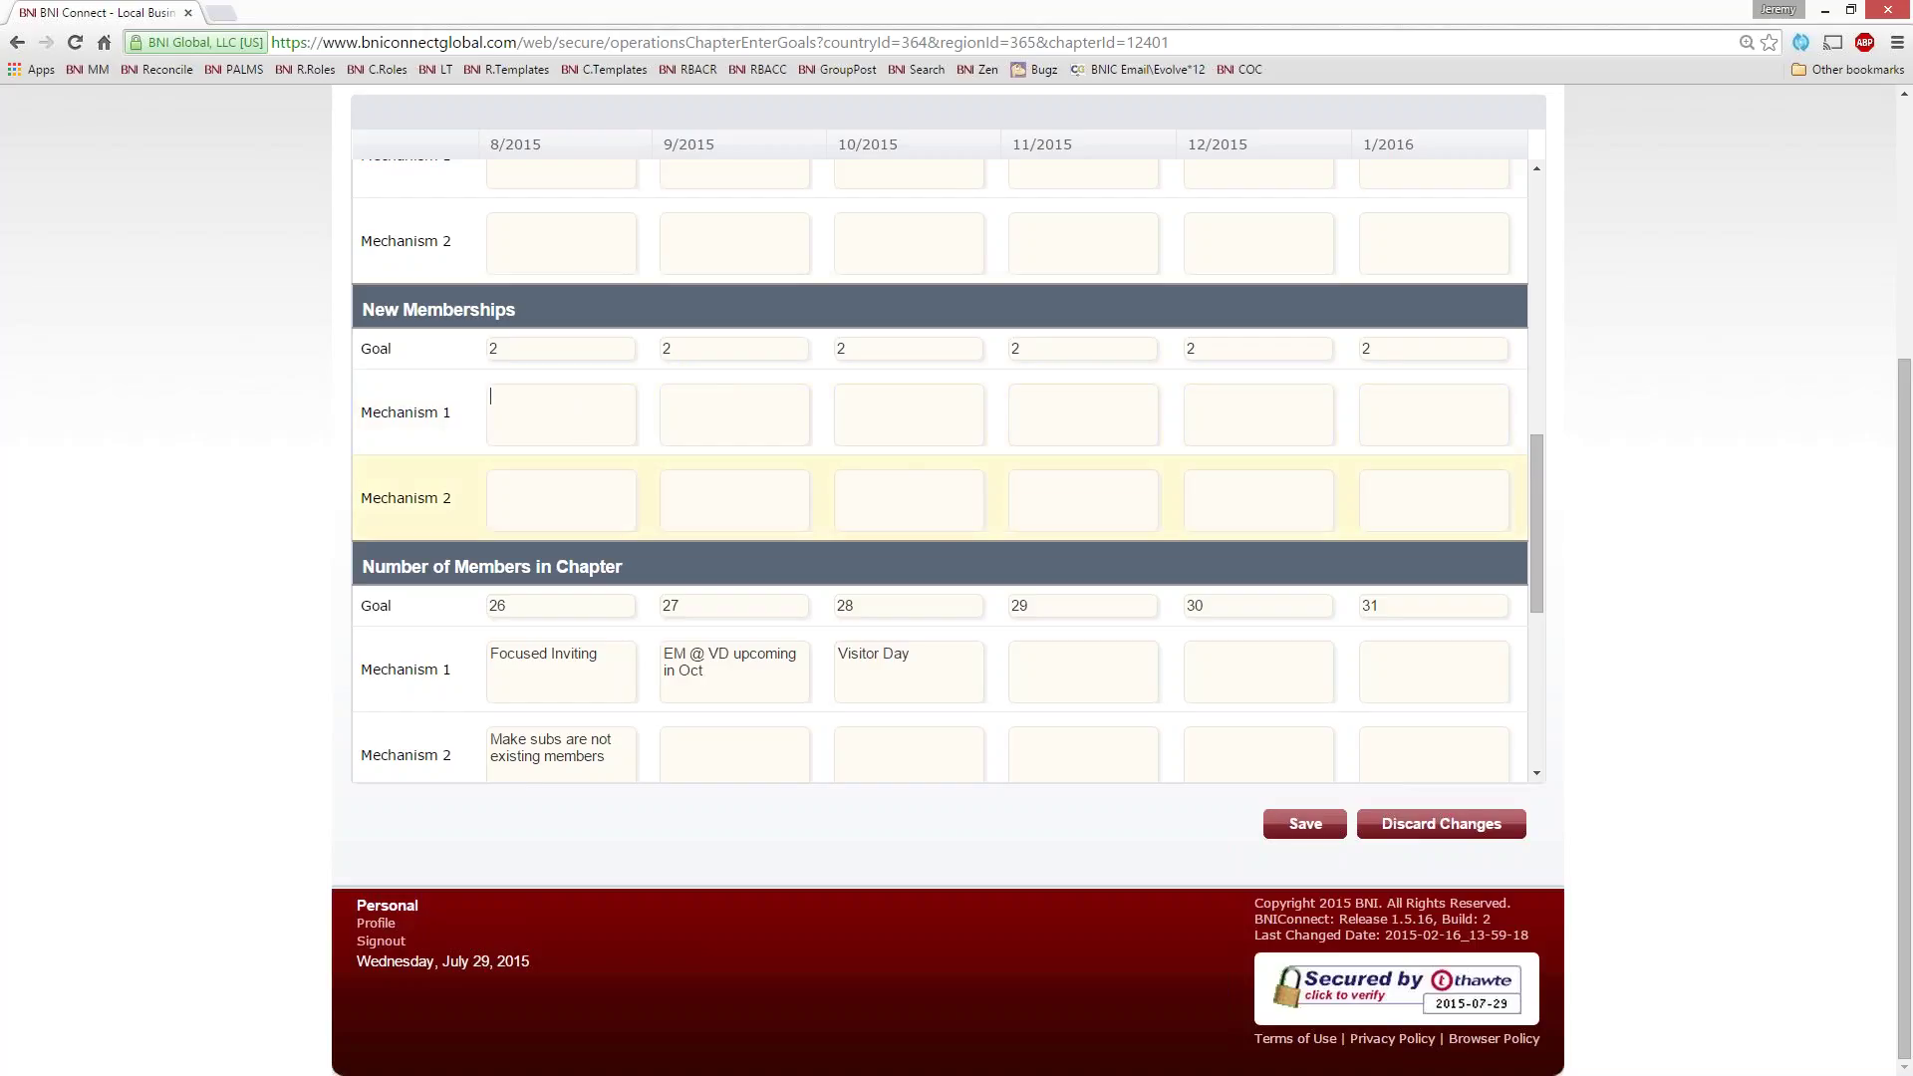
drag(921, 657, 760, 649)
key(ctrl+c)
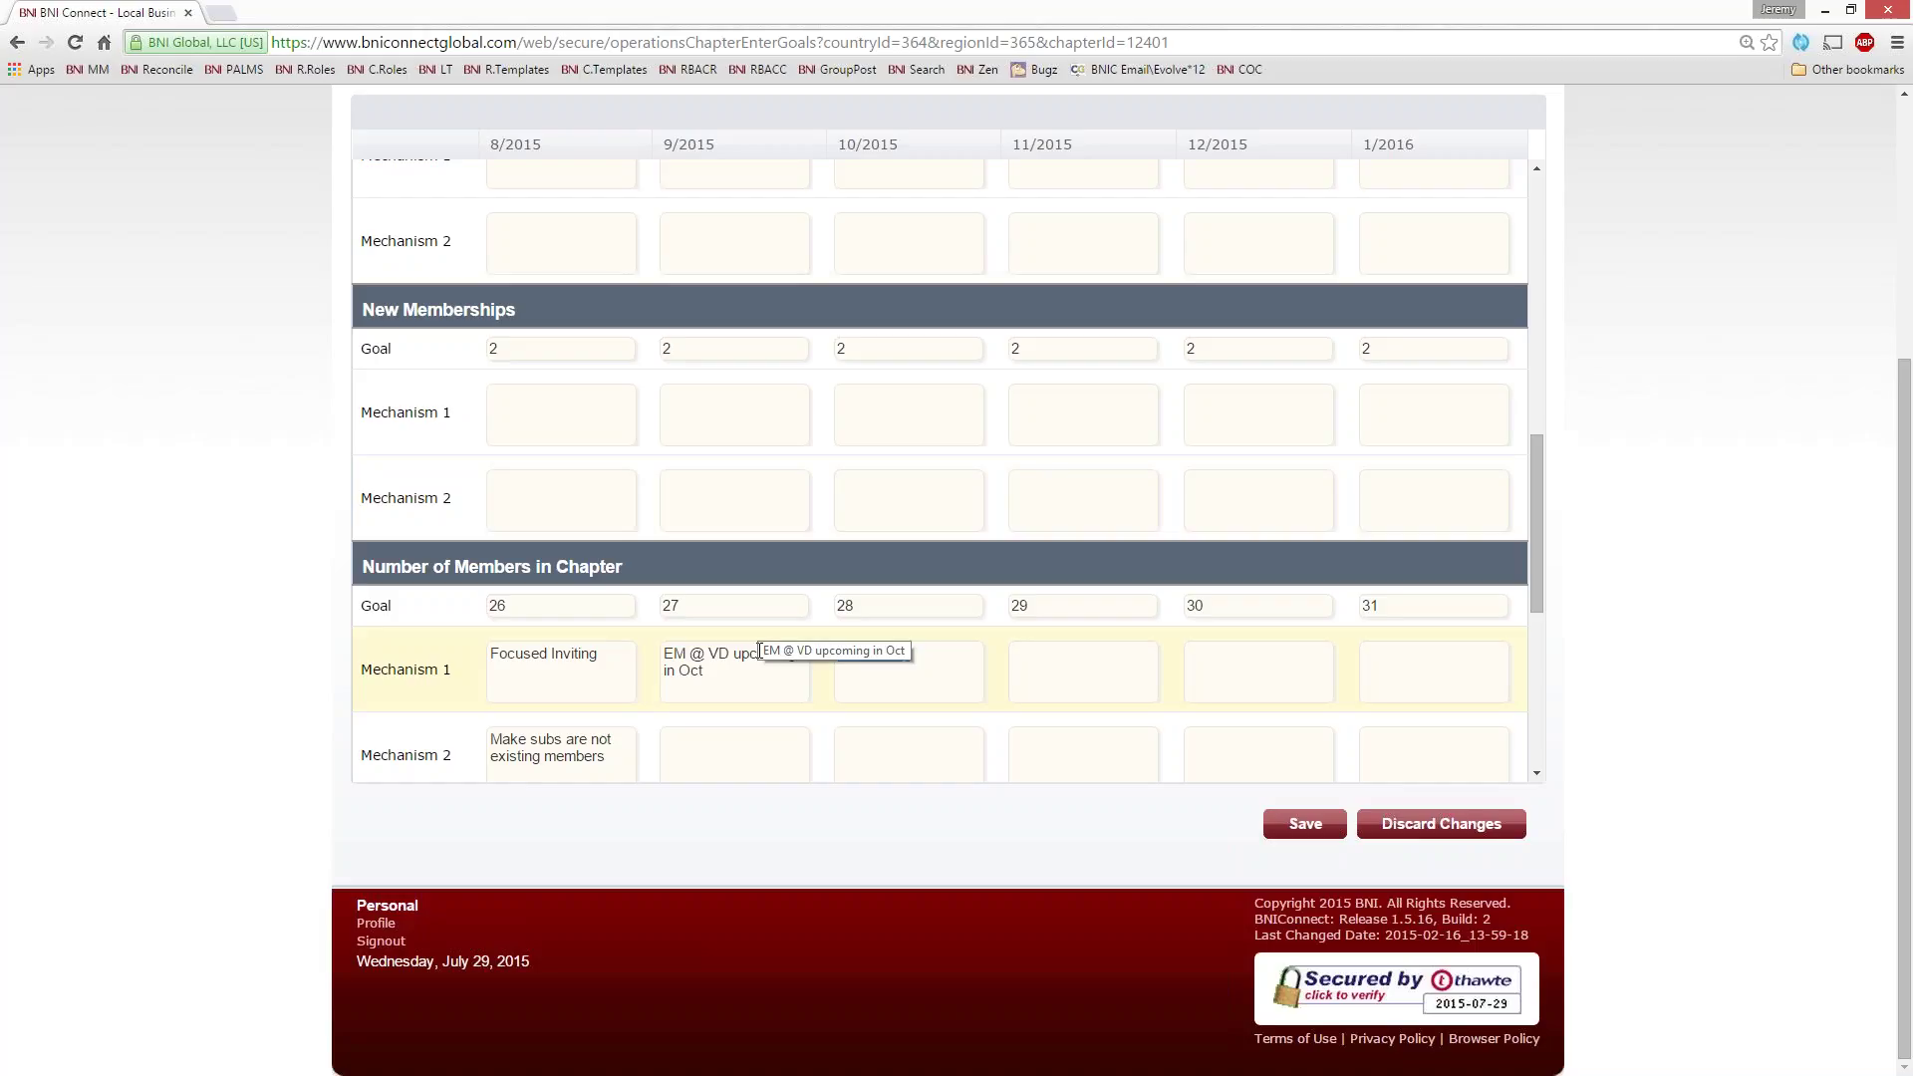
click(880, 665)
key(ctrl+v)
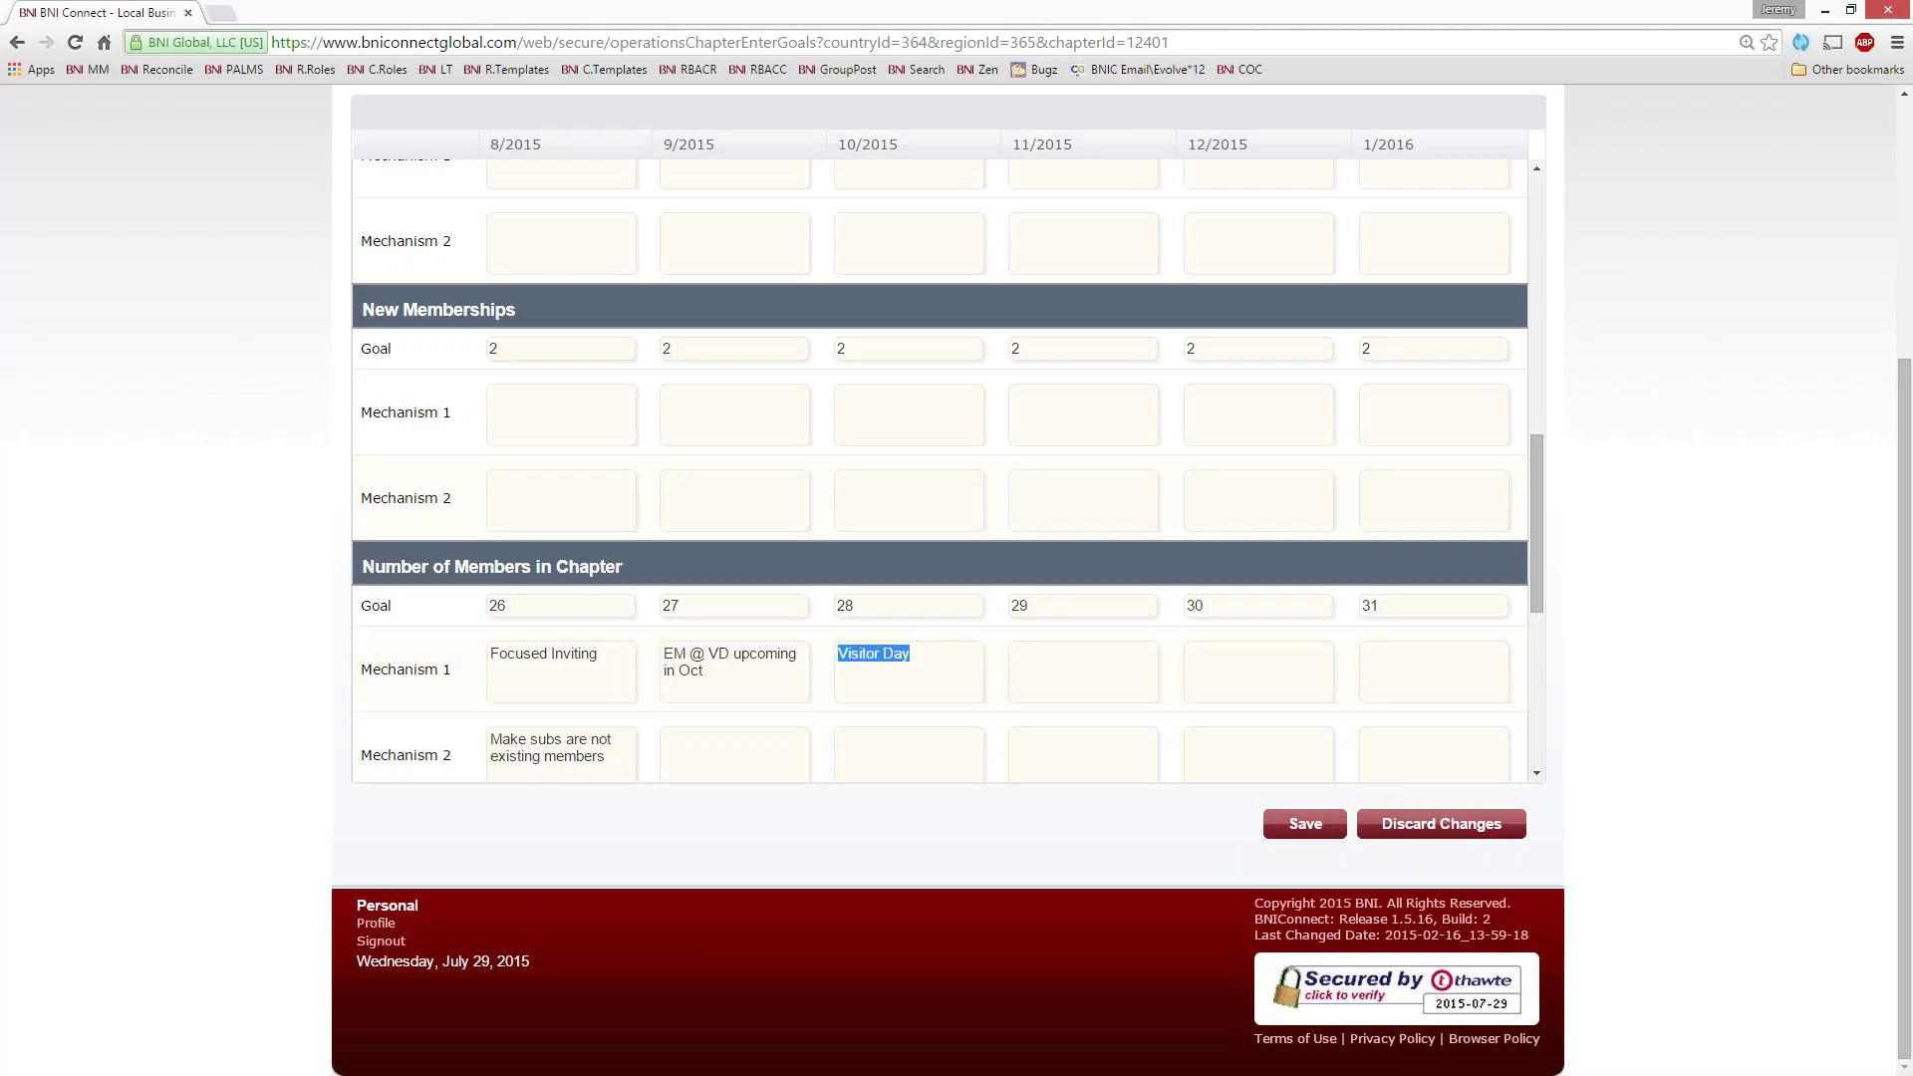
click(862, 424)
key(ctrl+v)
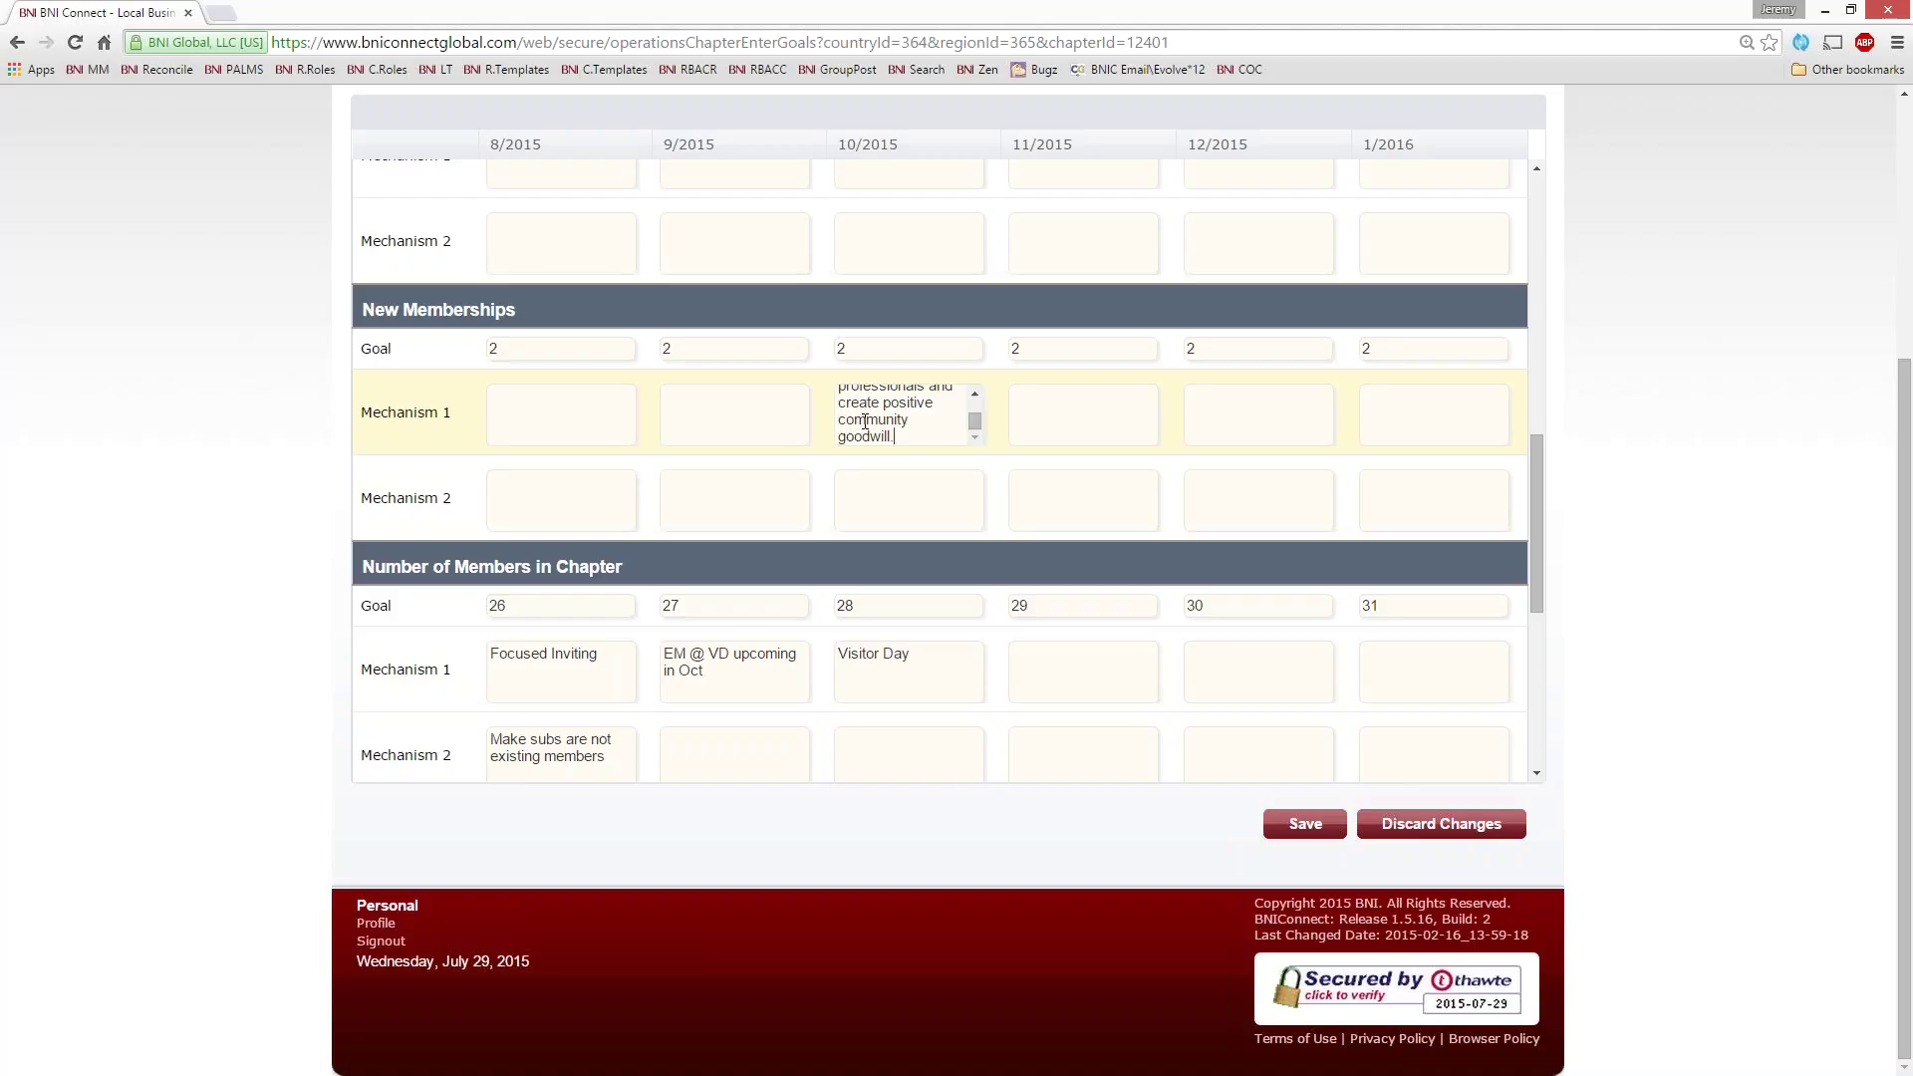
key(ctrl+a)
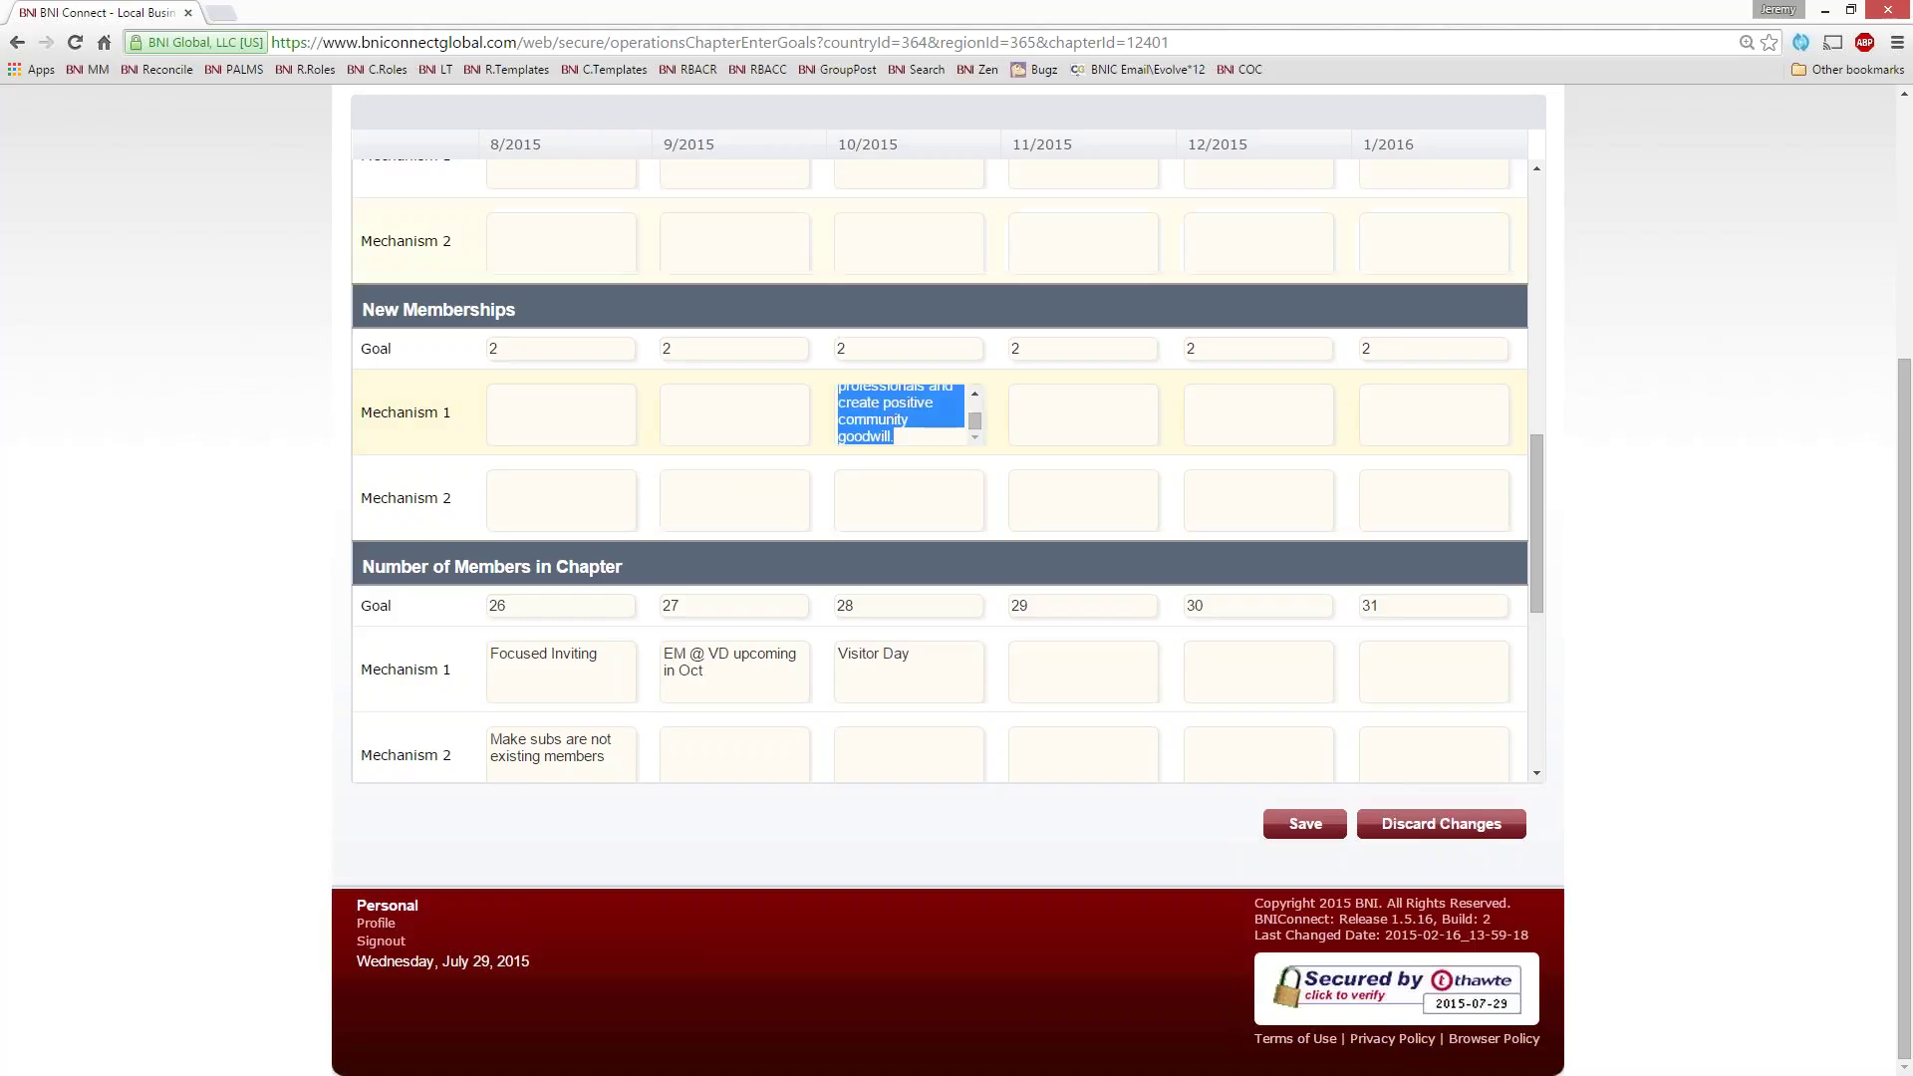
key(BackSpace)
Copy "Visitor Day" from the 10/2015 Number of Members mechanism into Mechanism 1 for 10/2015 under New Memberships and Visitors
drag(915, 656, 904, 614)
key(ctrl+c)
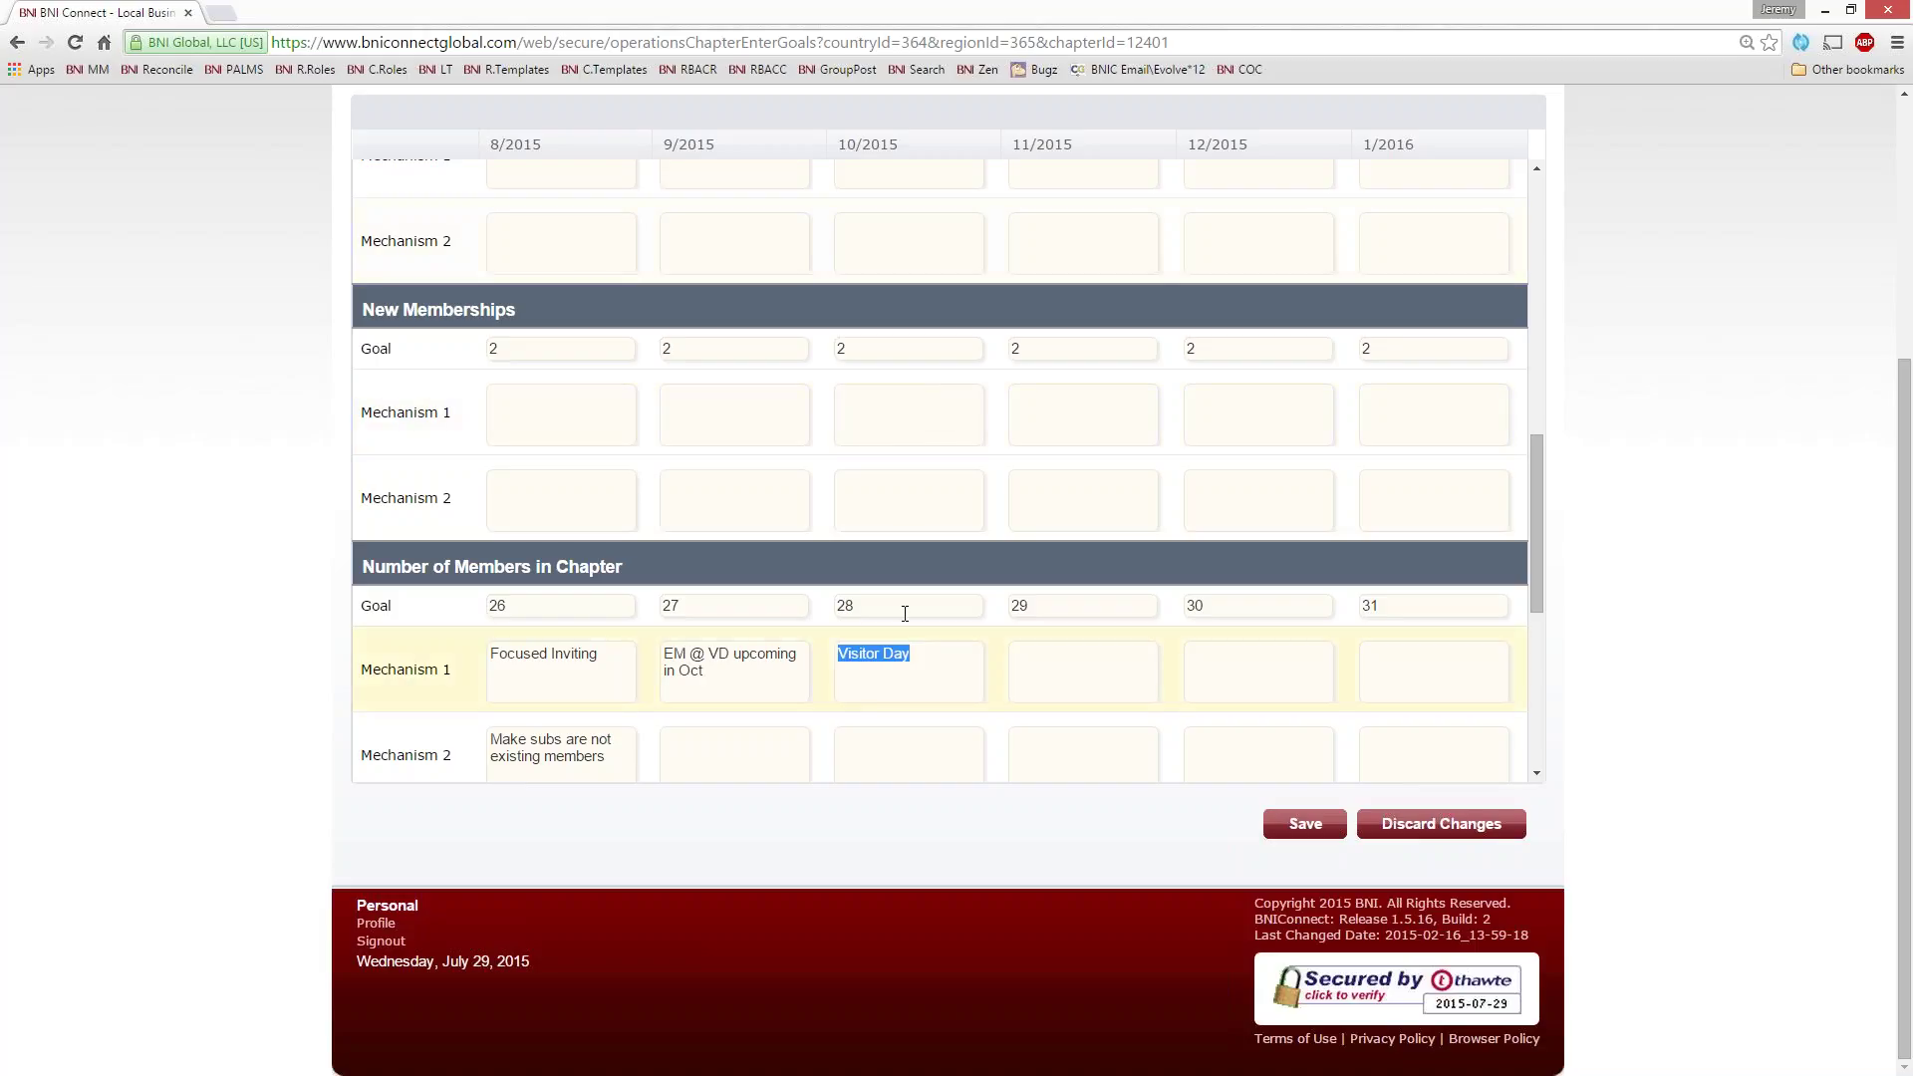
click(920, 410)
key(ctrl+v)
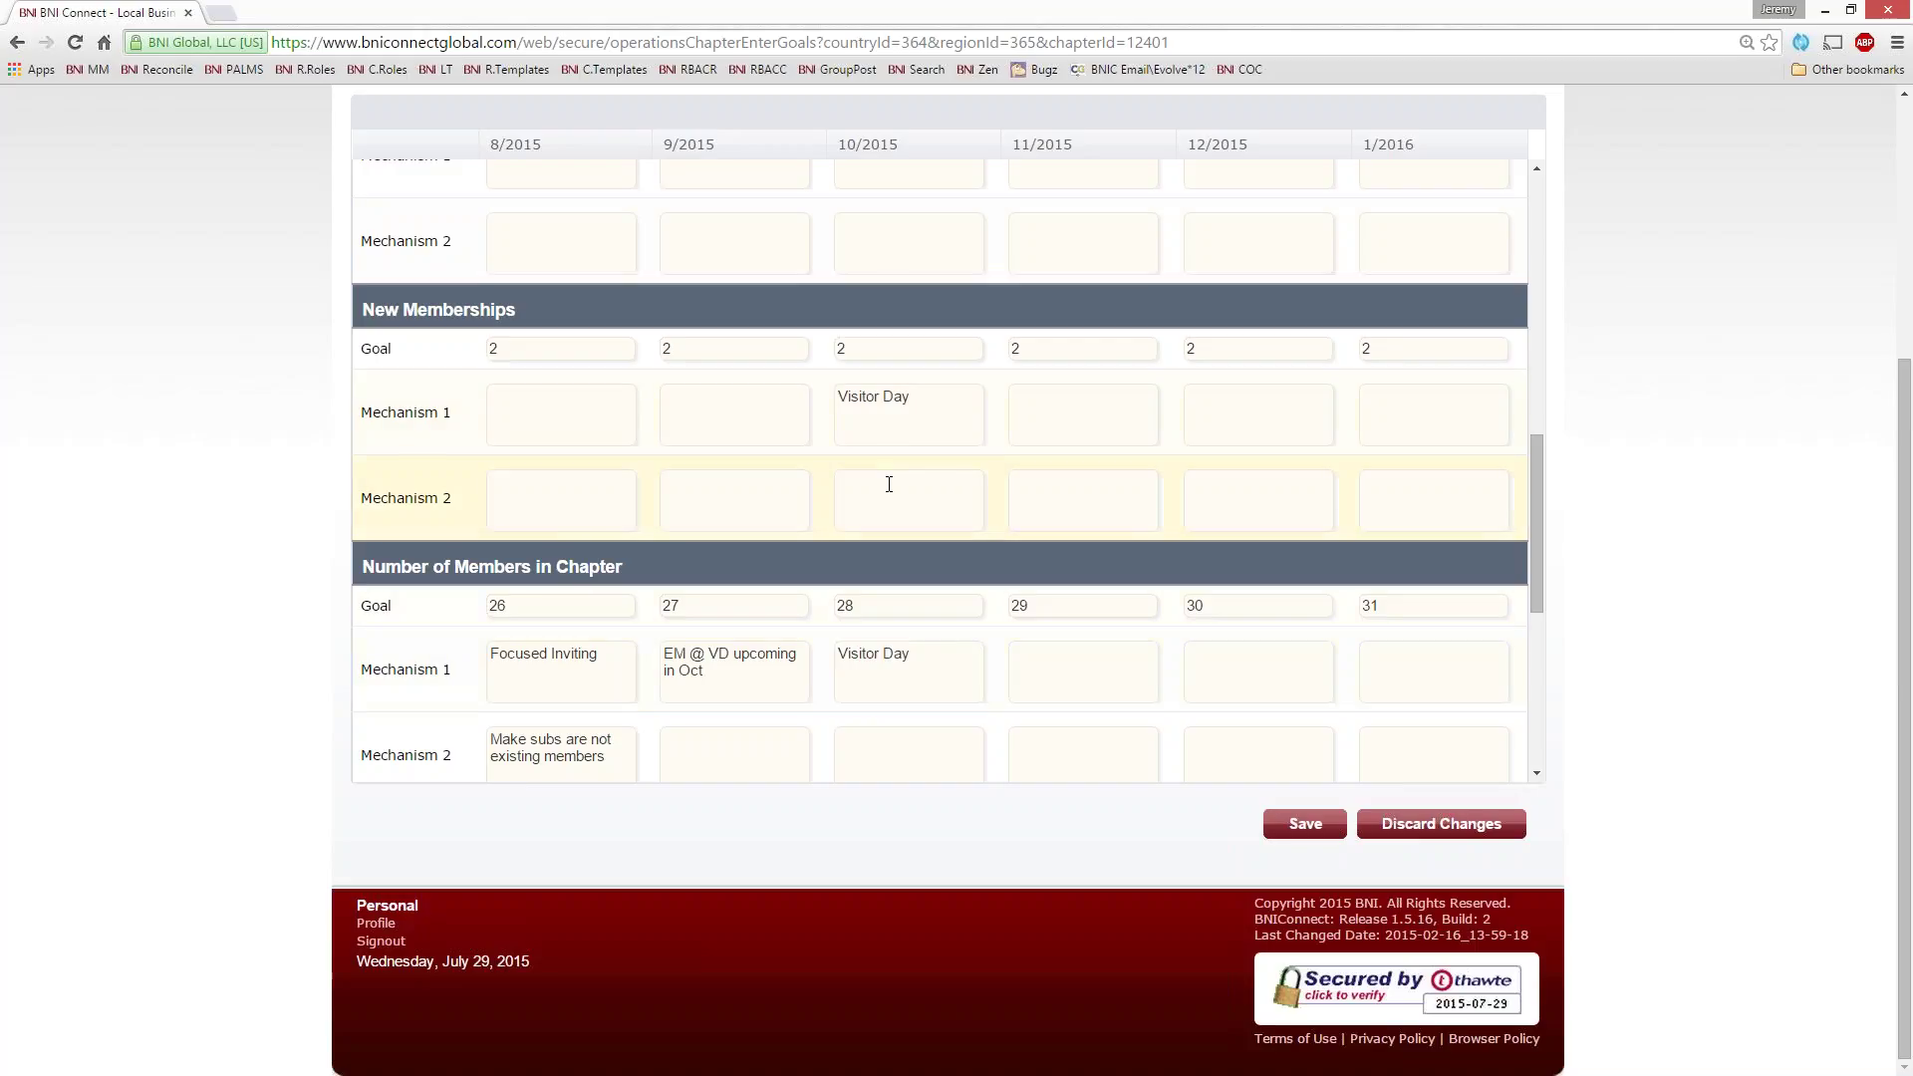
scroll(887, 483, up, 2)
scroll(889, 478, up, 1)
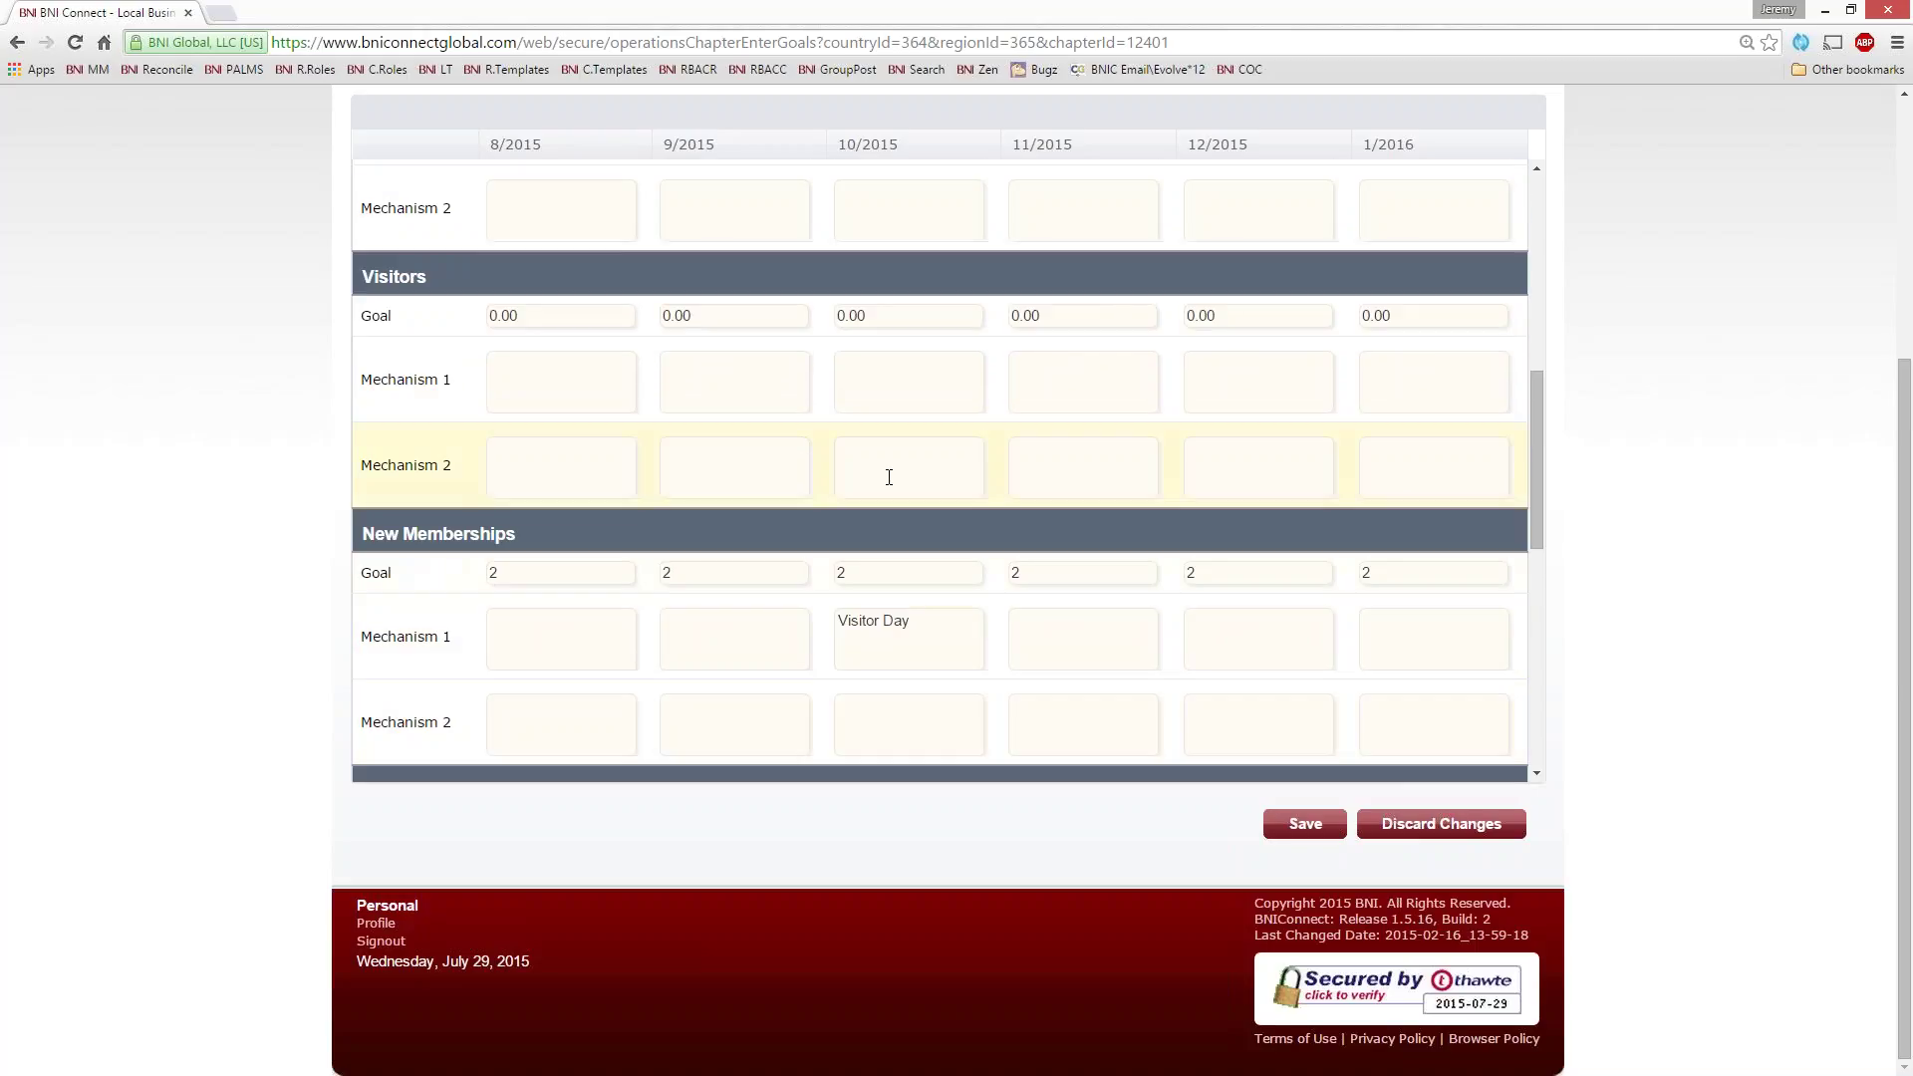
click(869, 389)
key(ctrl+v)
Review the goals and mechanisms across the chapter goal categories, from Attendance Percentage to Number of Referrals
scroll(867, 390, up, 3)
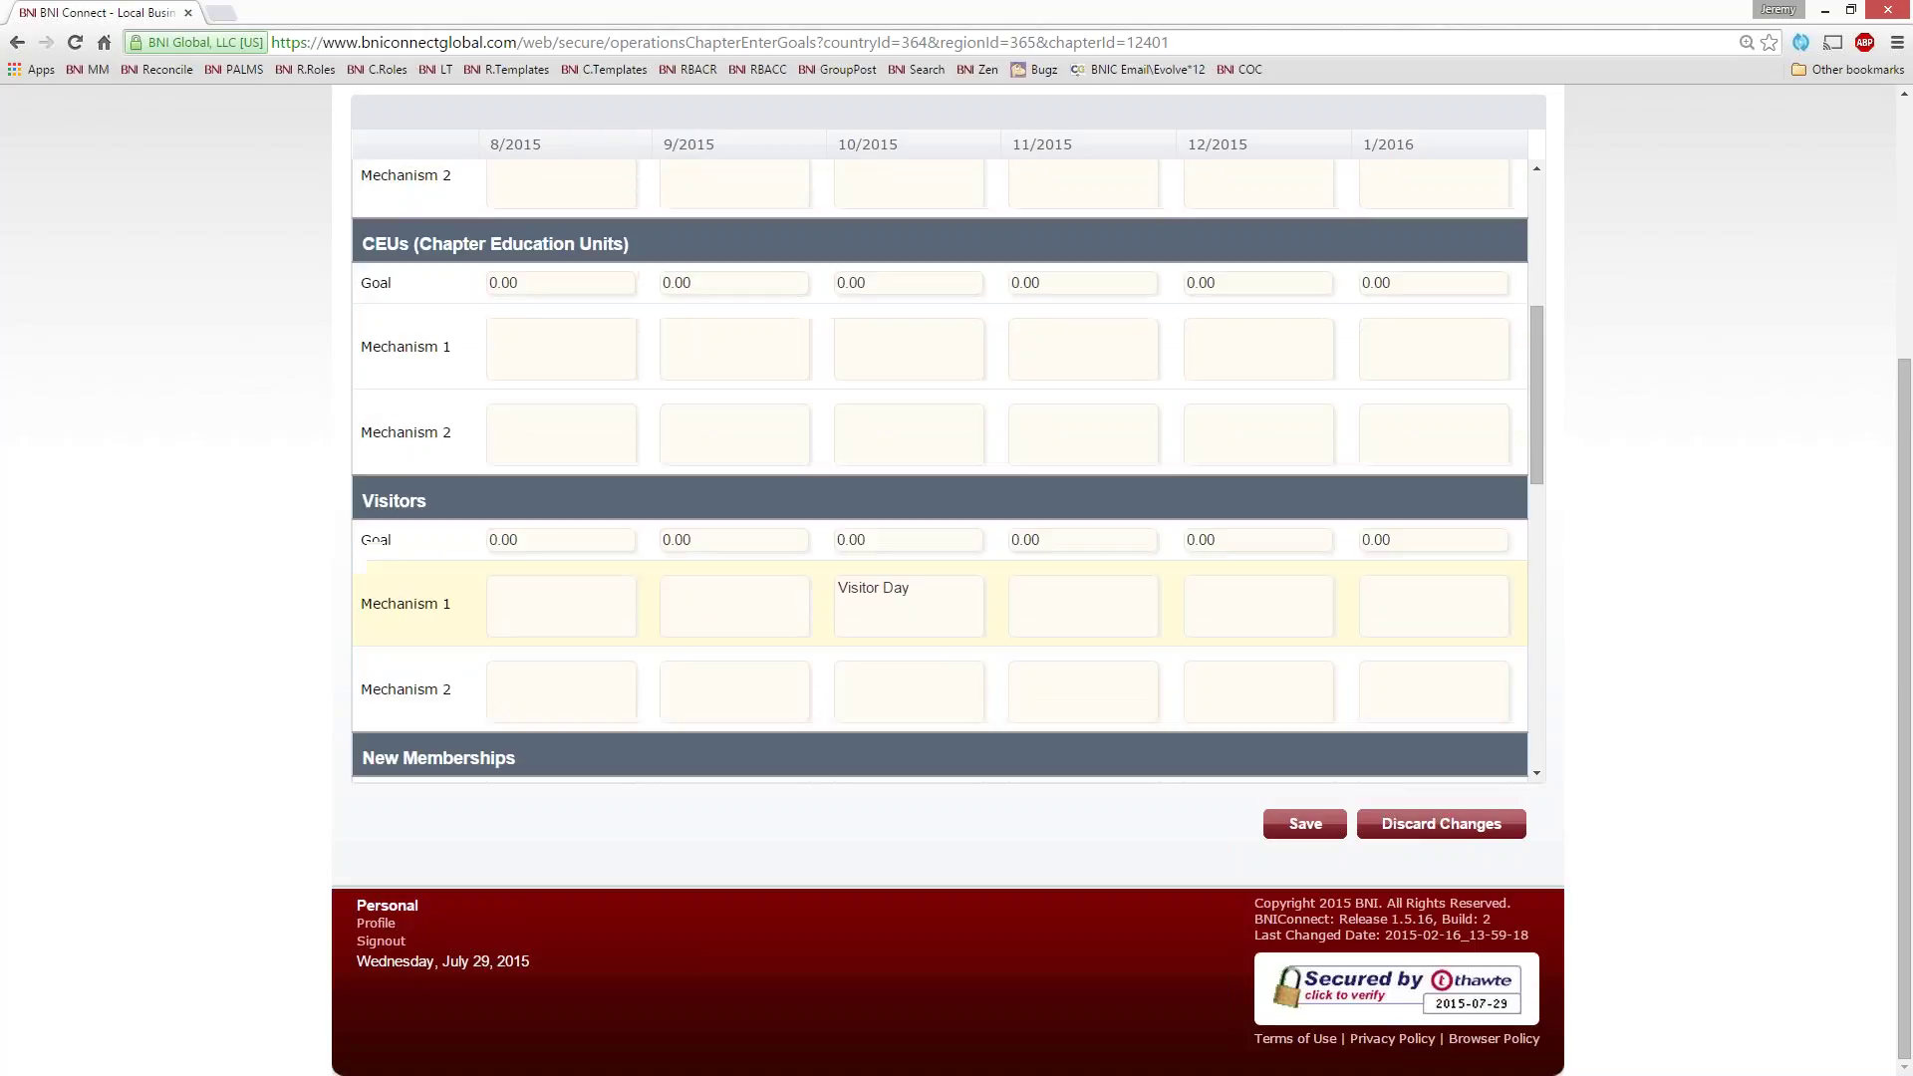
scroll(878, 380, up, 6)
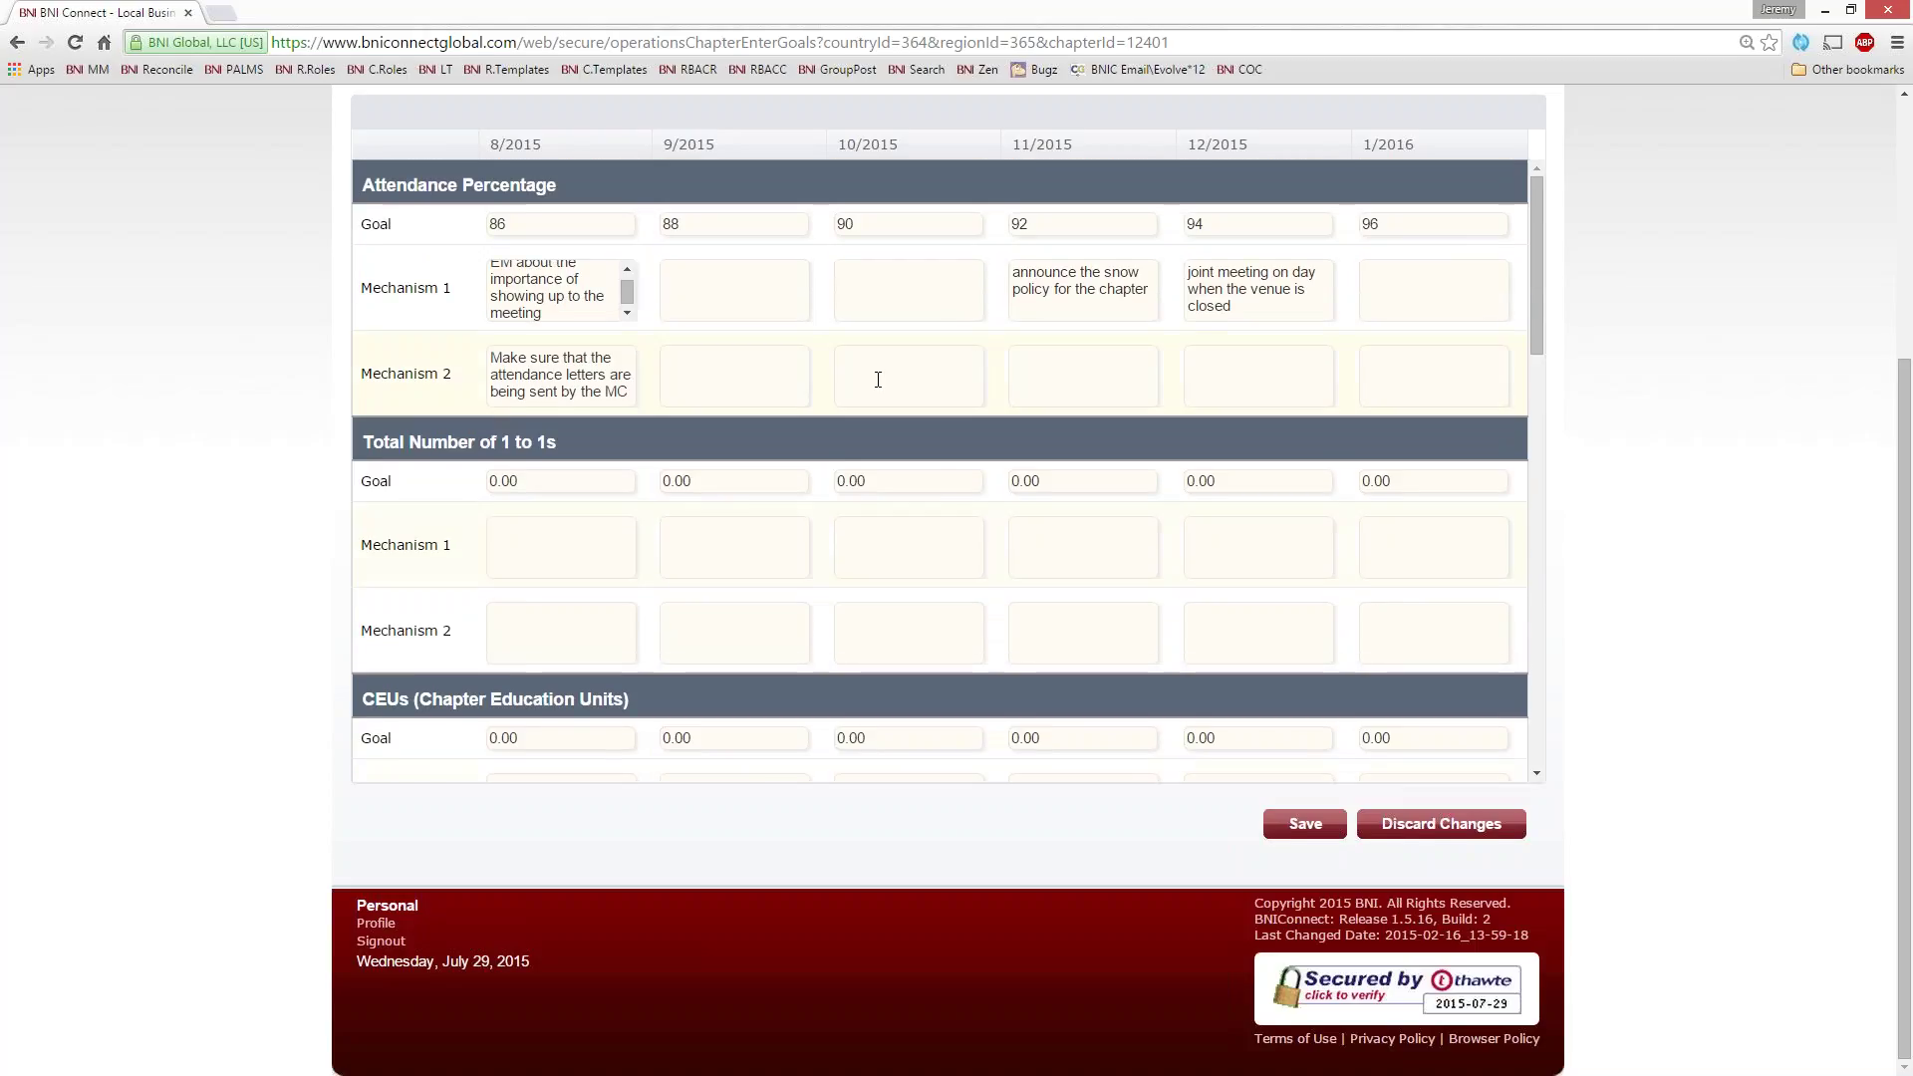
scroll(877, 380, up, 2)
scroll(872, 387, down, 16)
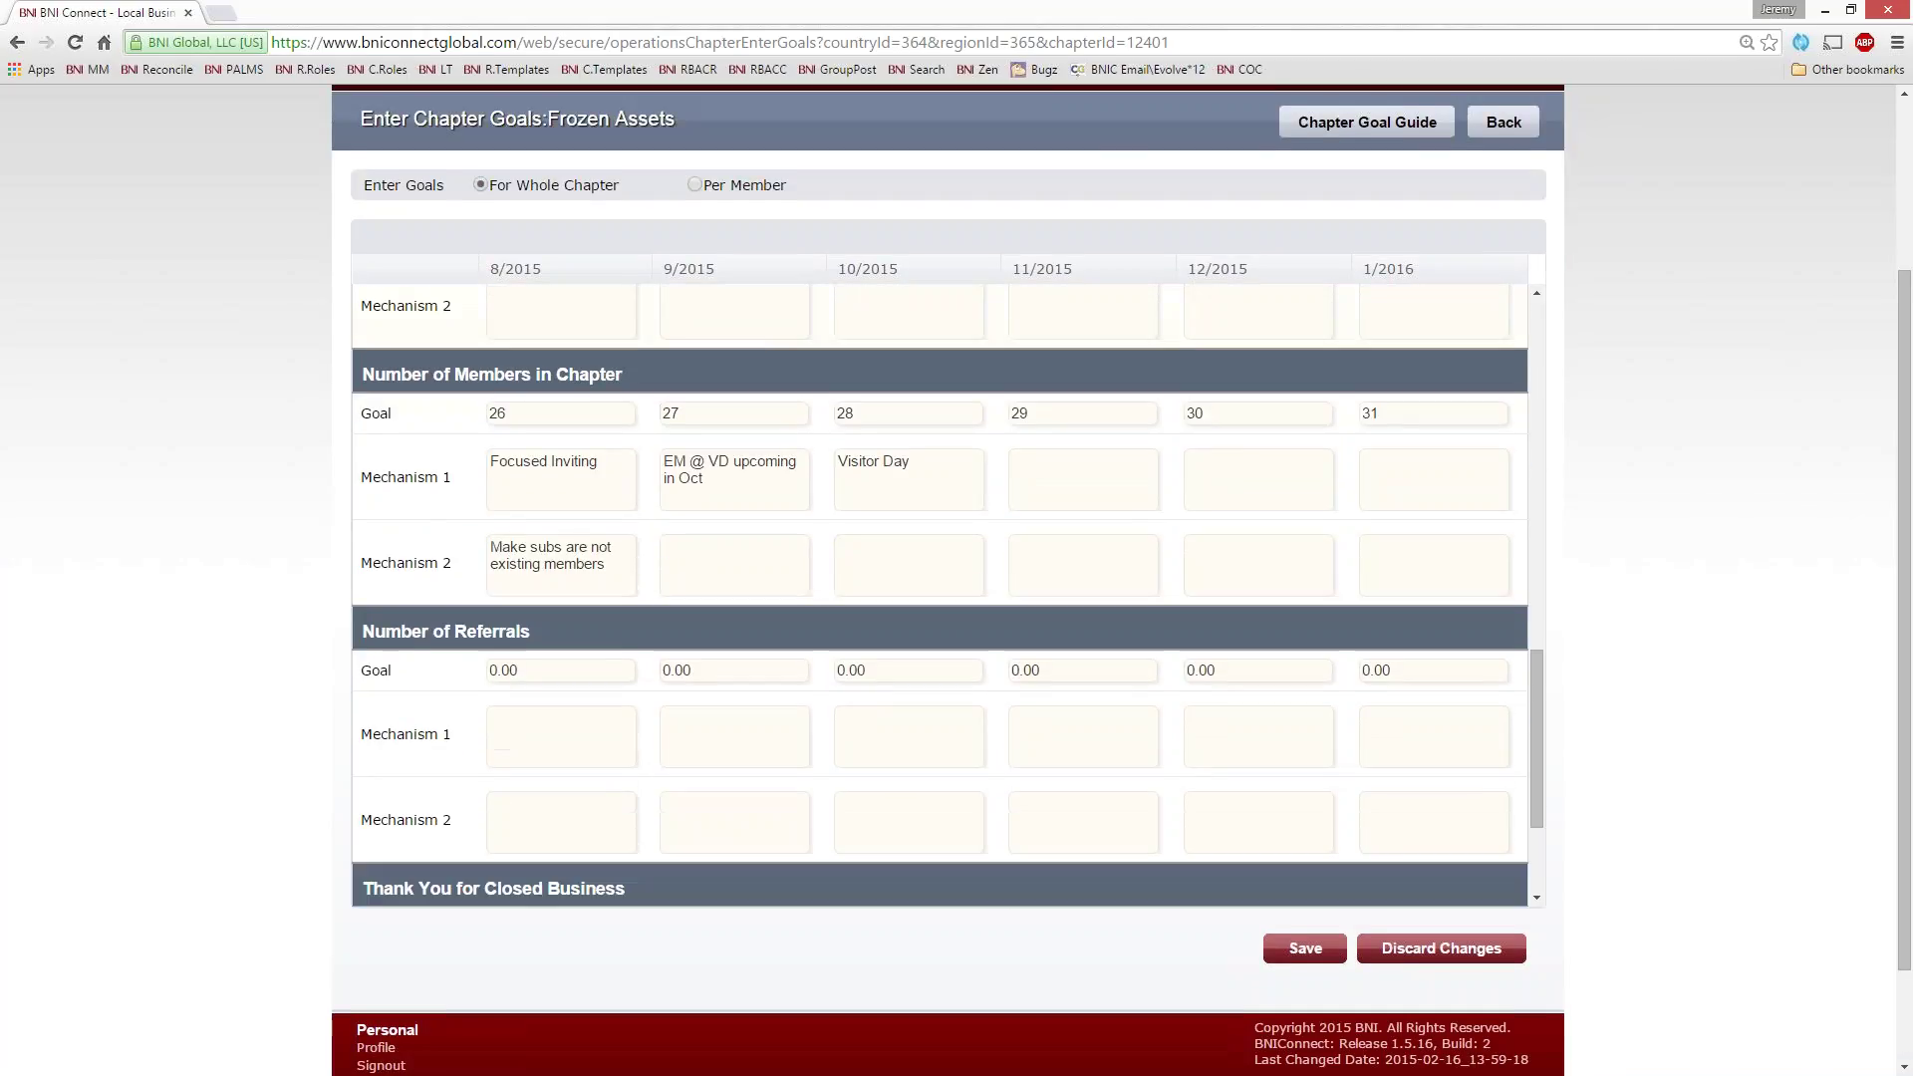
scroll(854, 498, down, 3)
scroll(855, 493, up, 3)
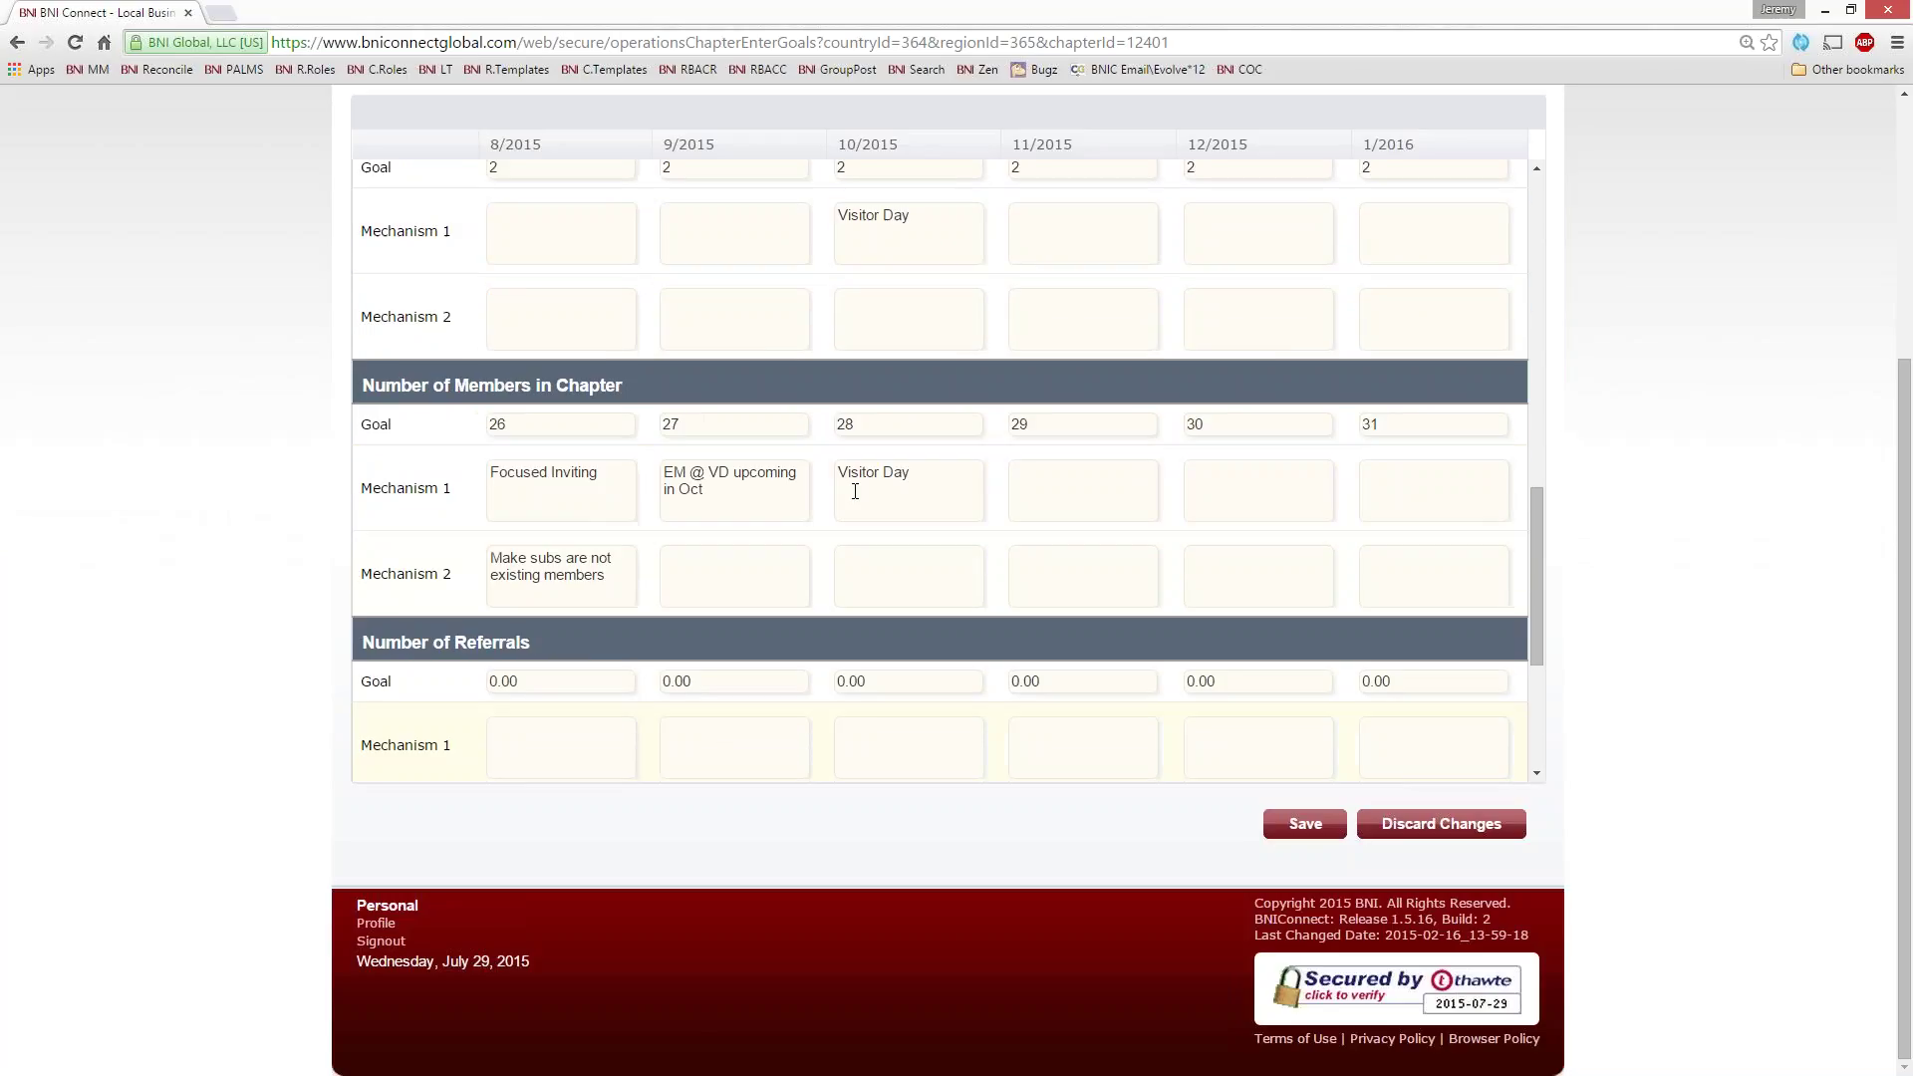
scroll(855, 491, up, 1)
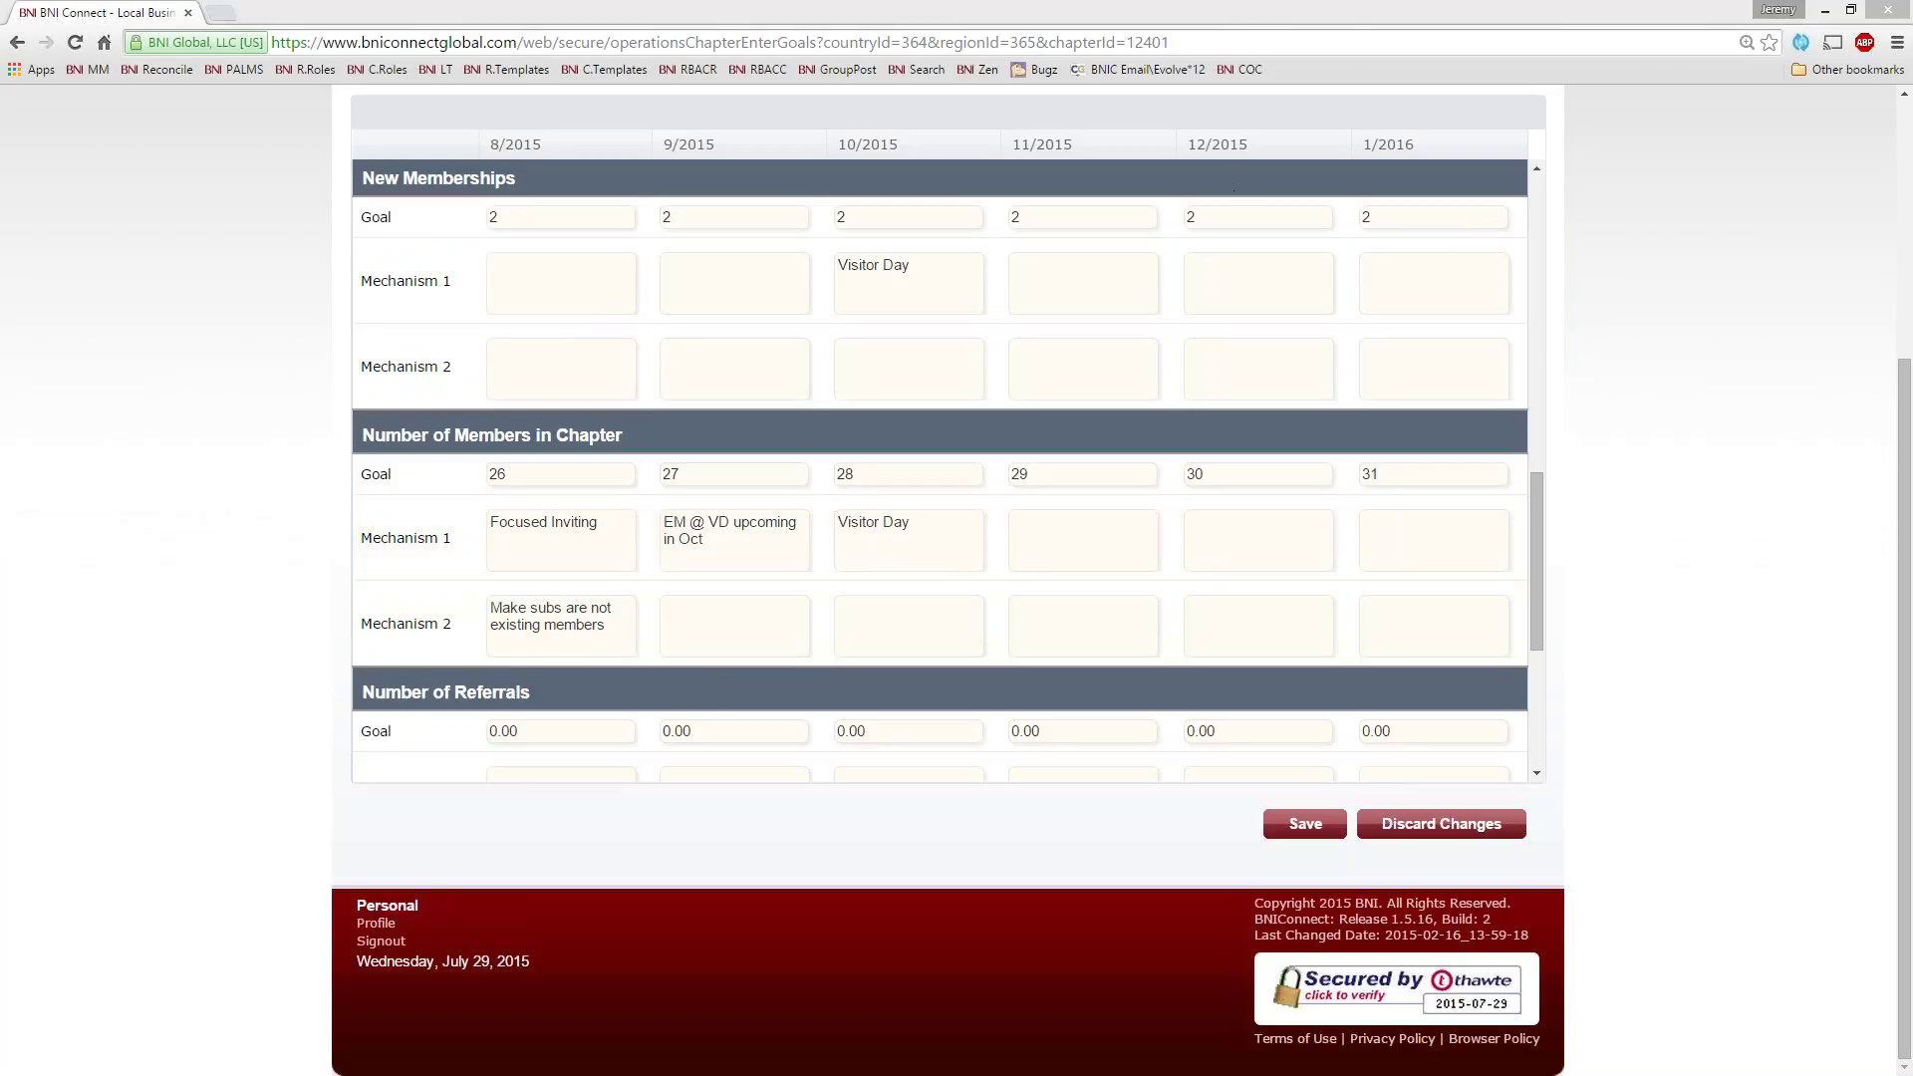
click(1705, 484)
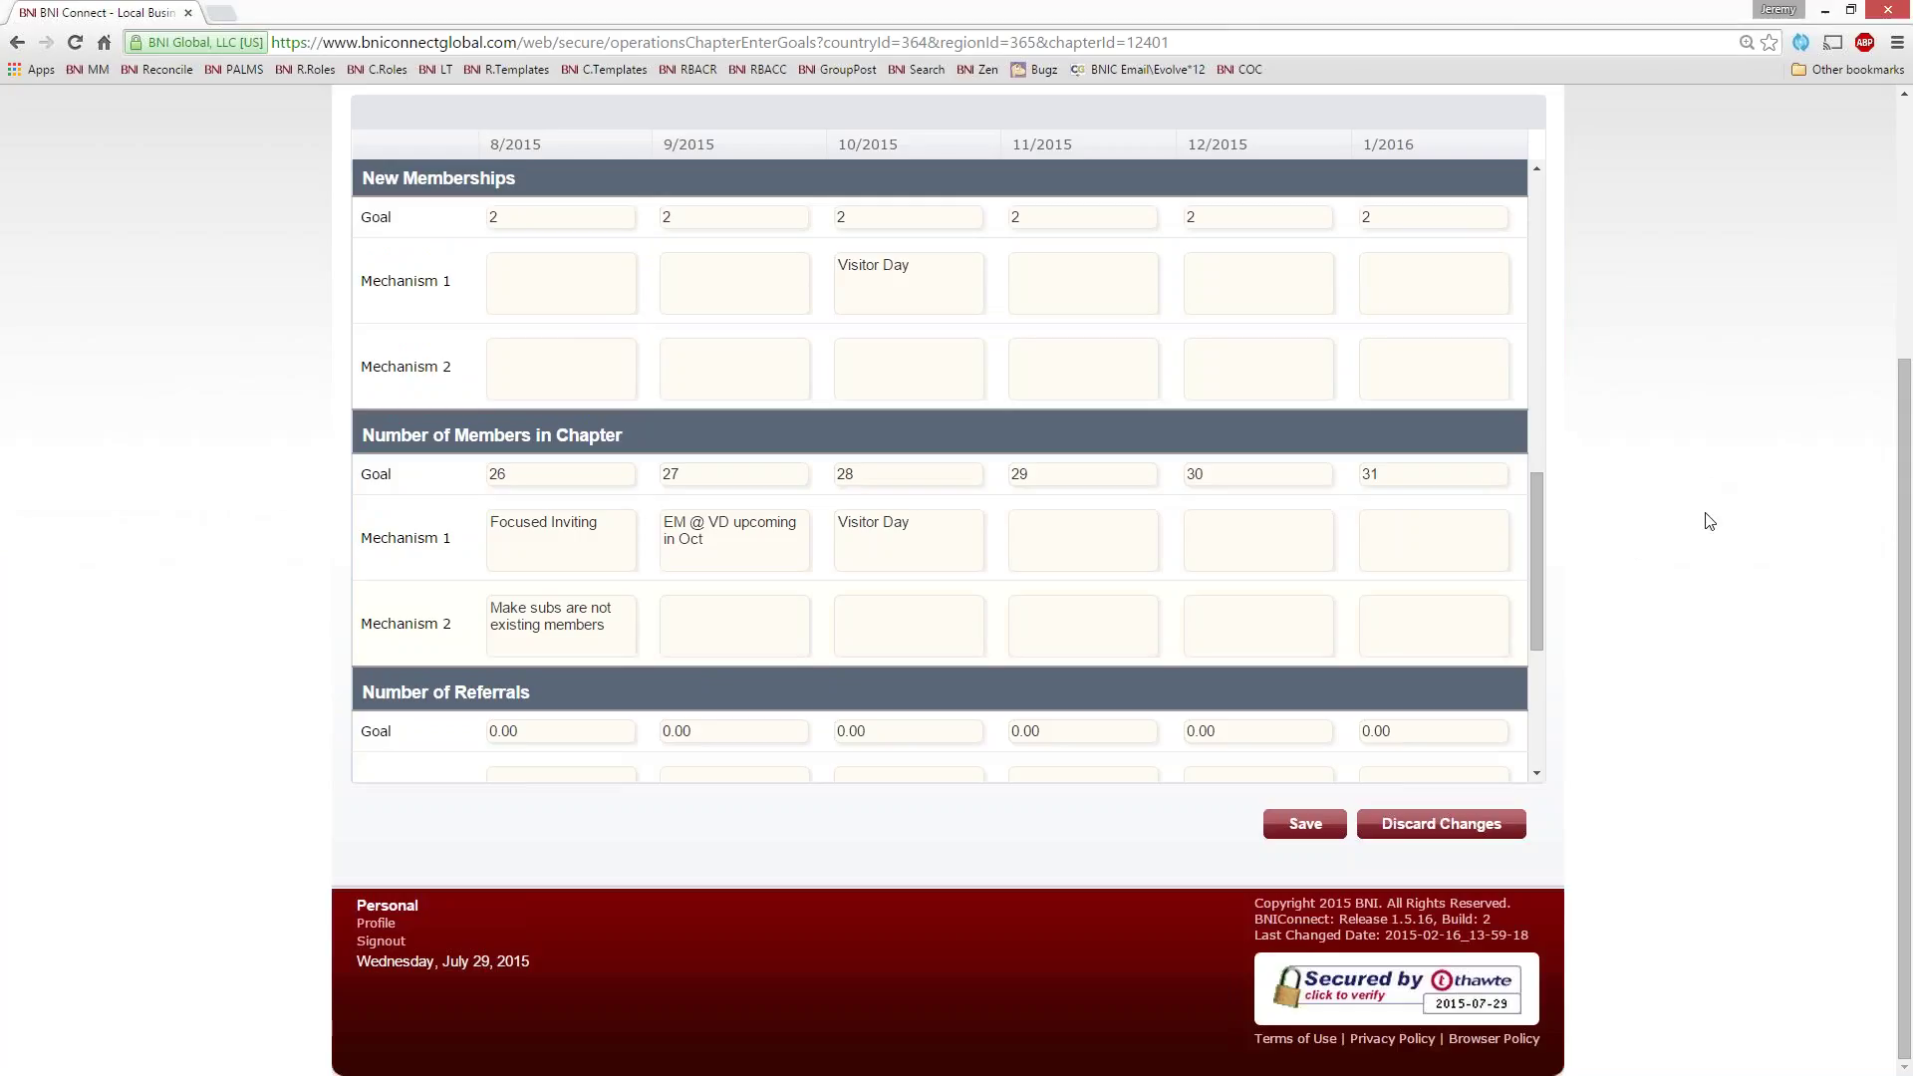
scroll(1706, 498, up, 4)
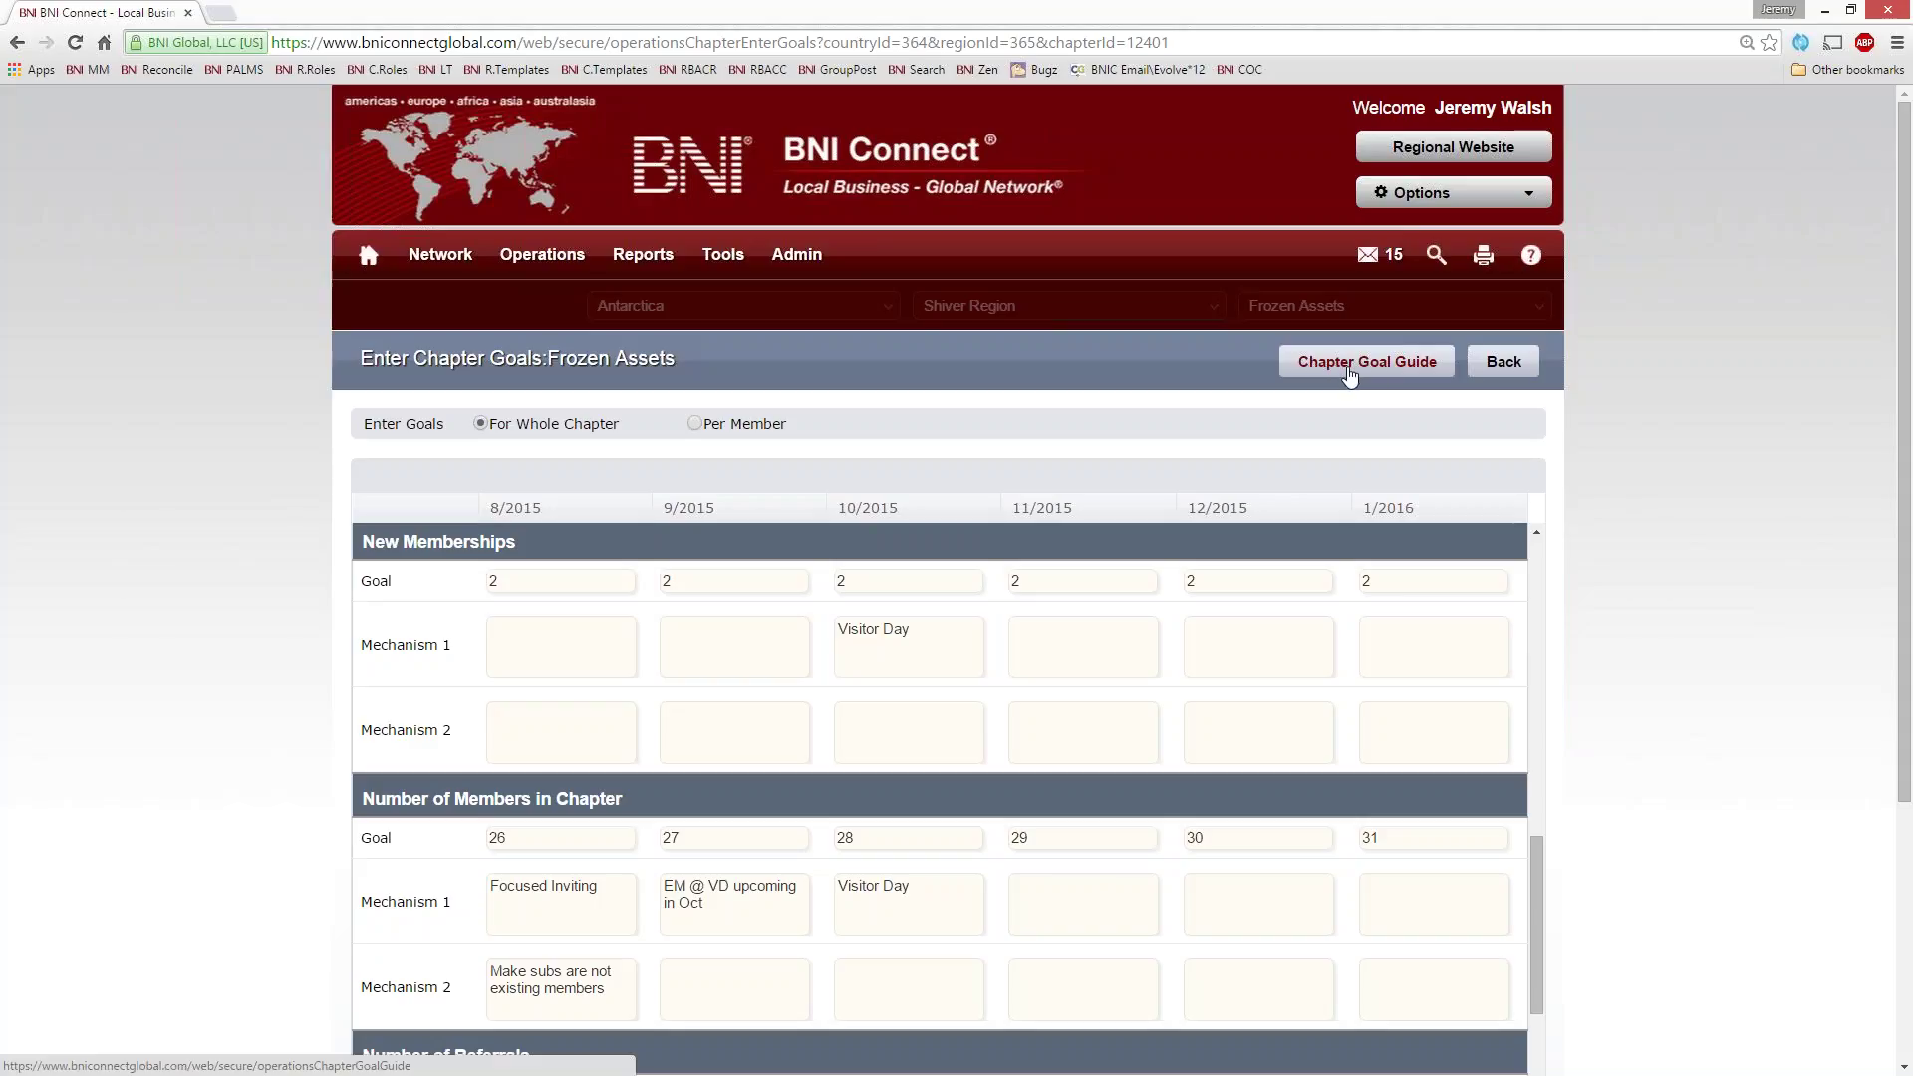
mouse_move(1407, 274)
scroll(1560, 592, down, 4)
scroll(1494, 587, down, 4)
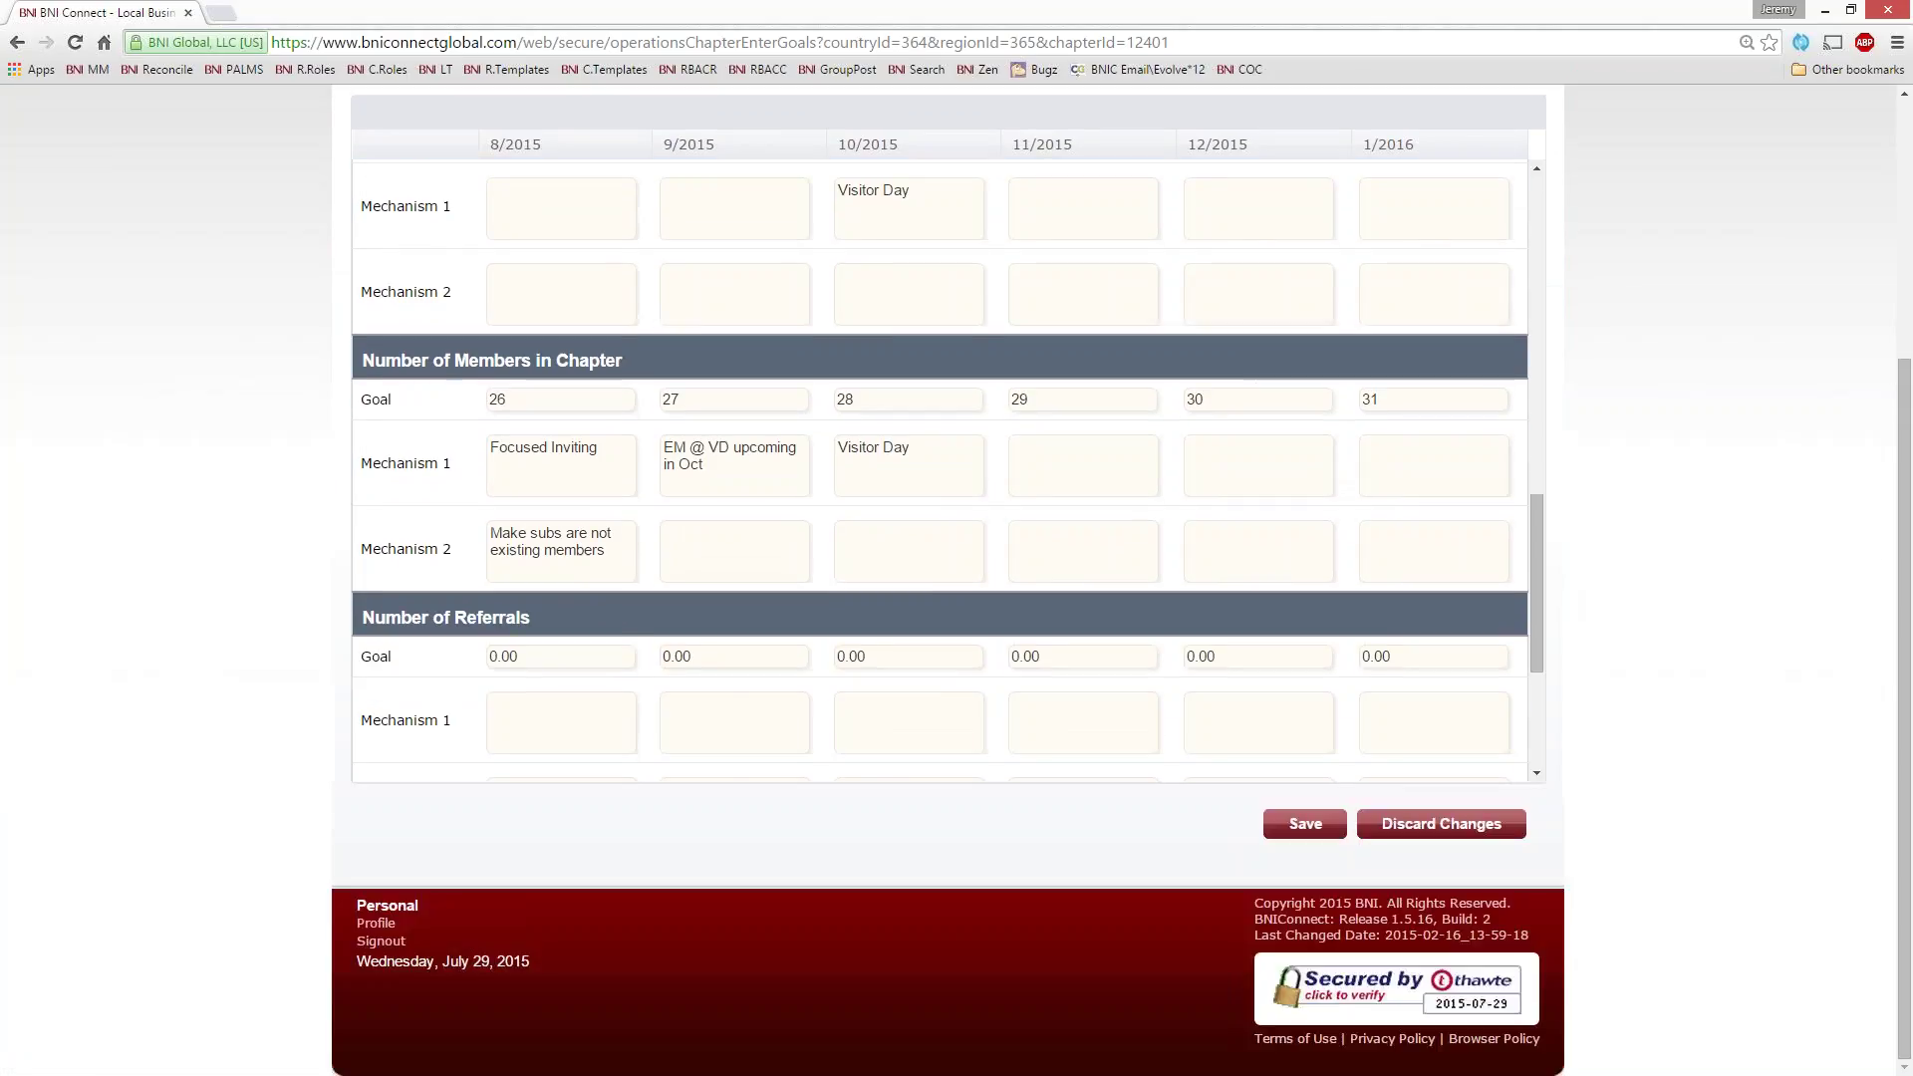
scroll(1257, 446, up, 8)
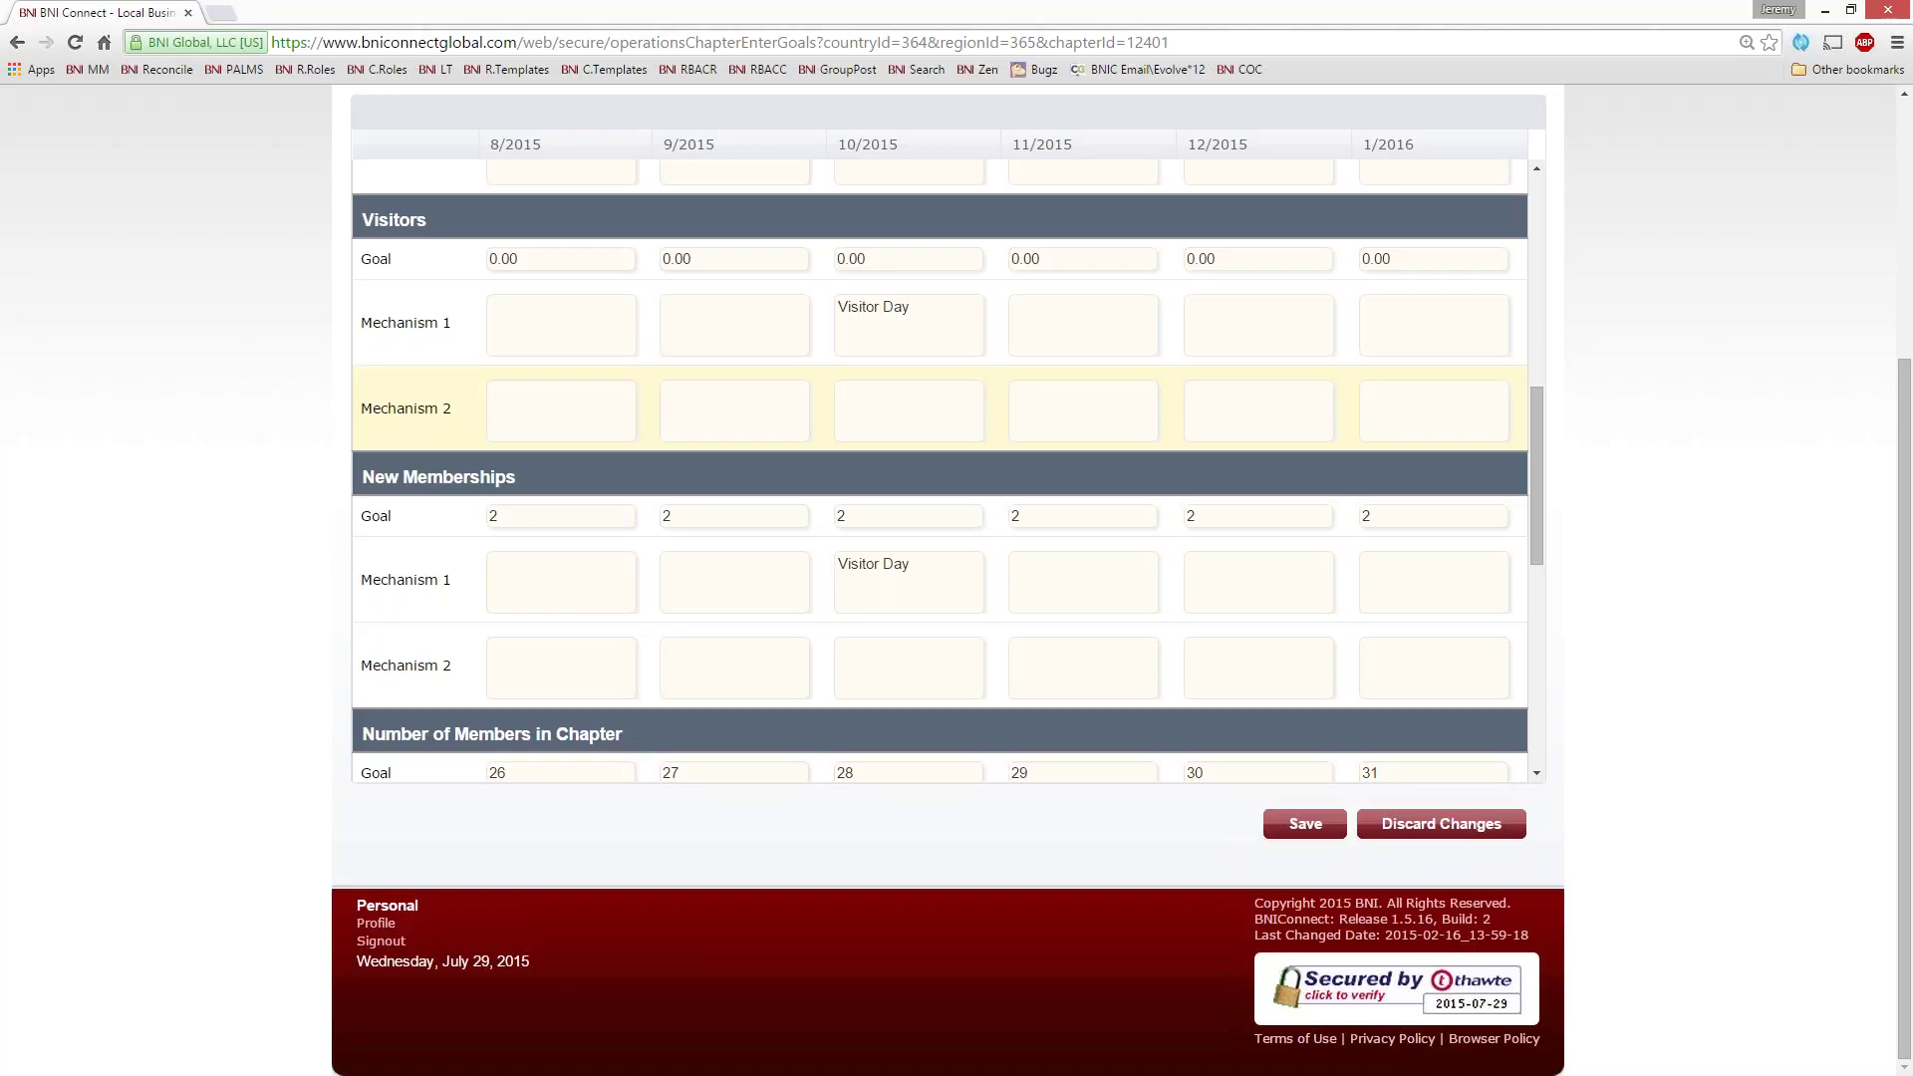
Set the Visitors goal to 10 for each month from 8/2015 to 1/2016
double_click(516, 513)
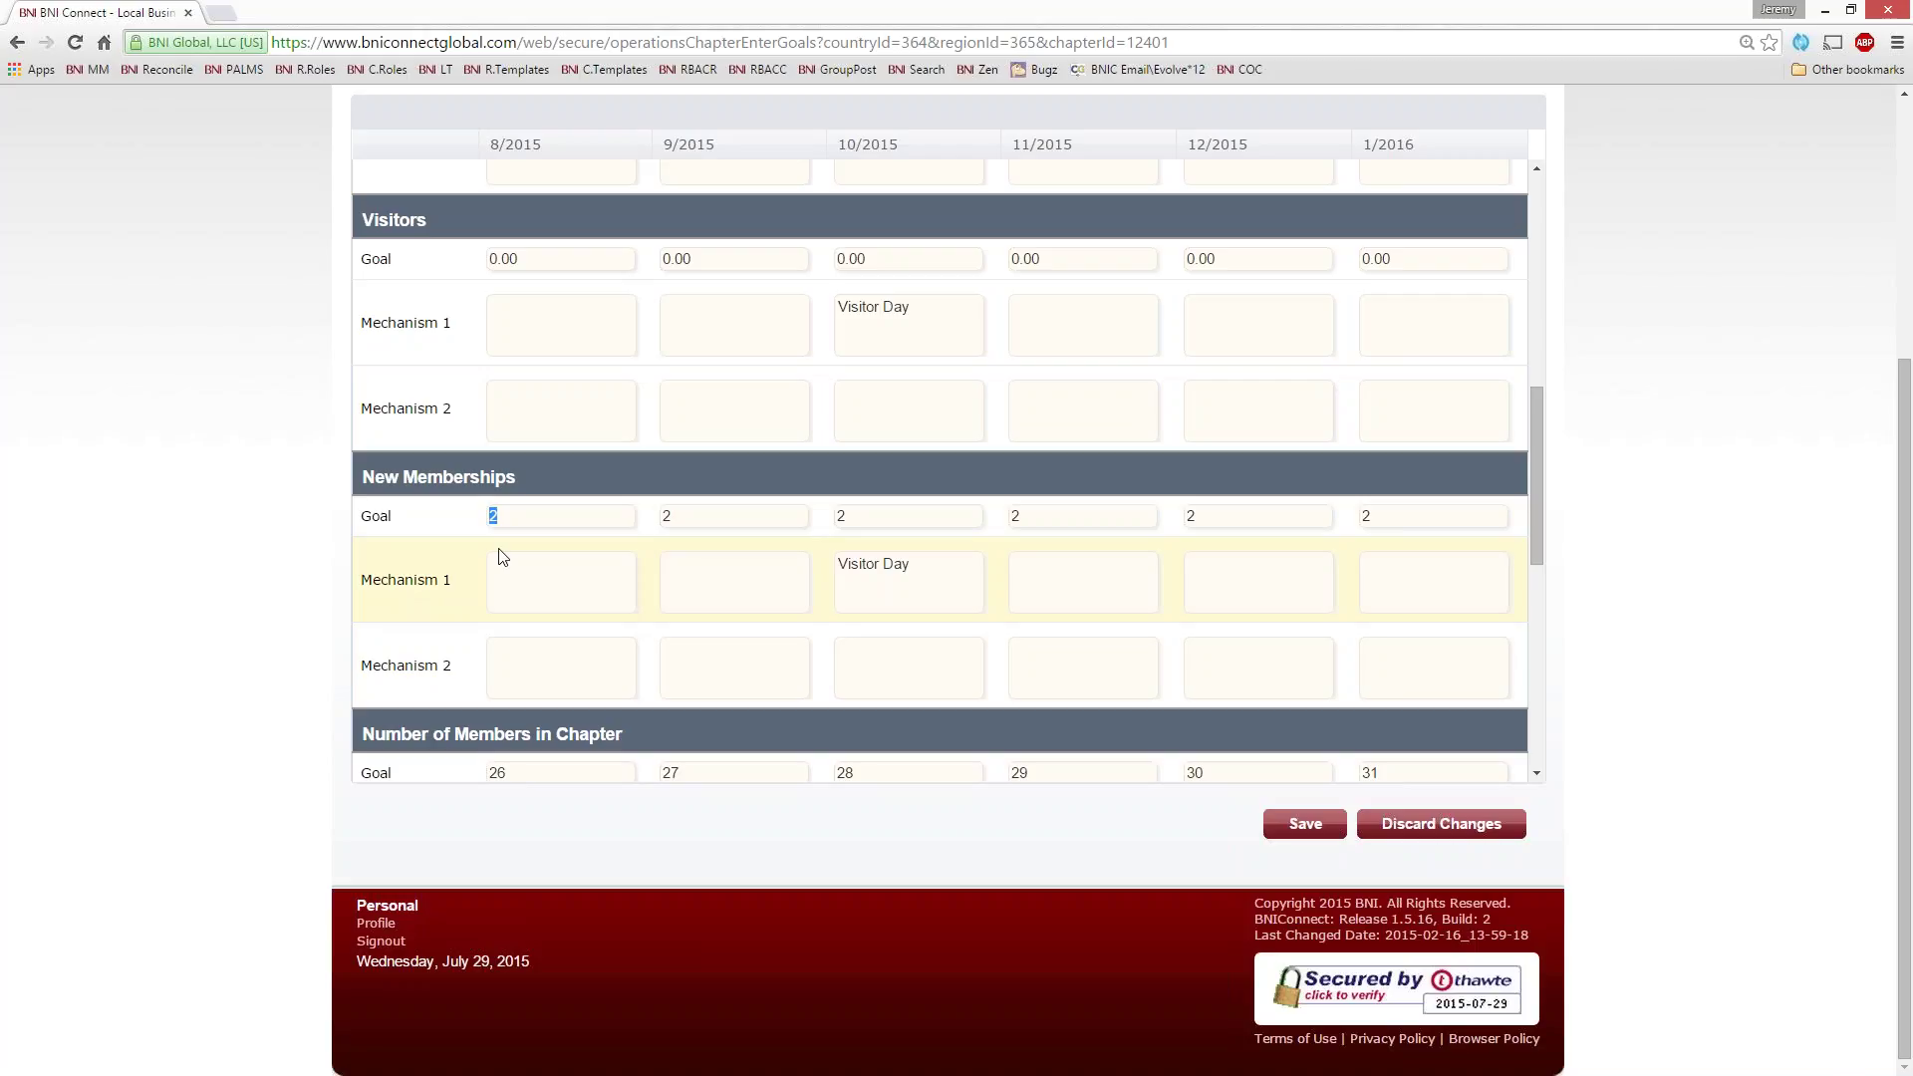
click(523, 259)
text(10)
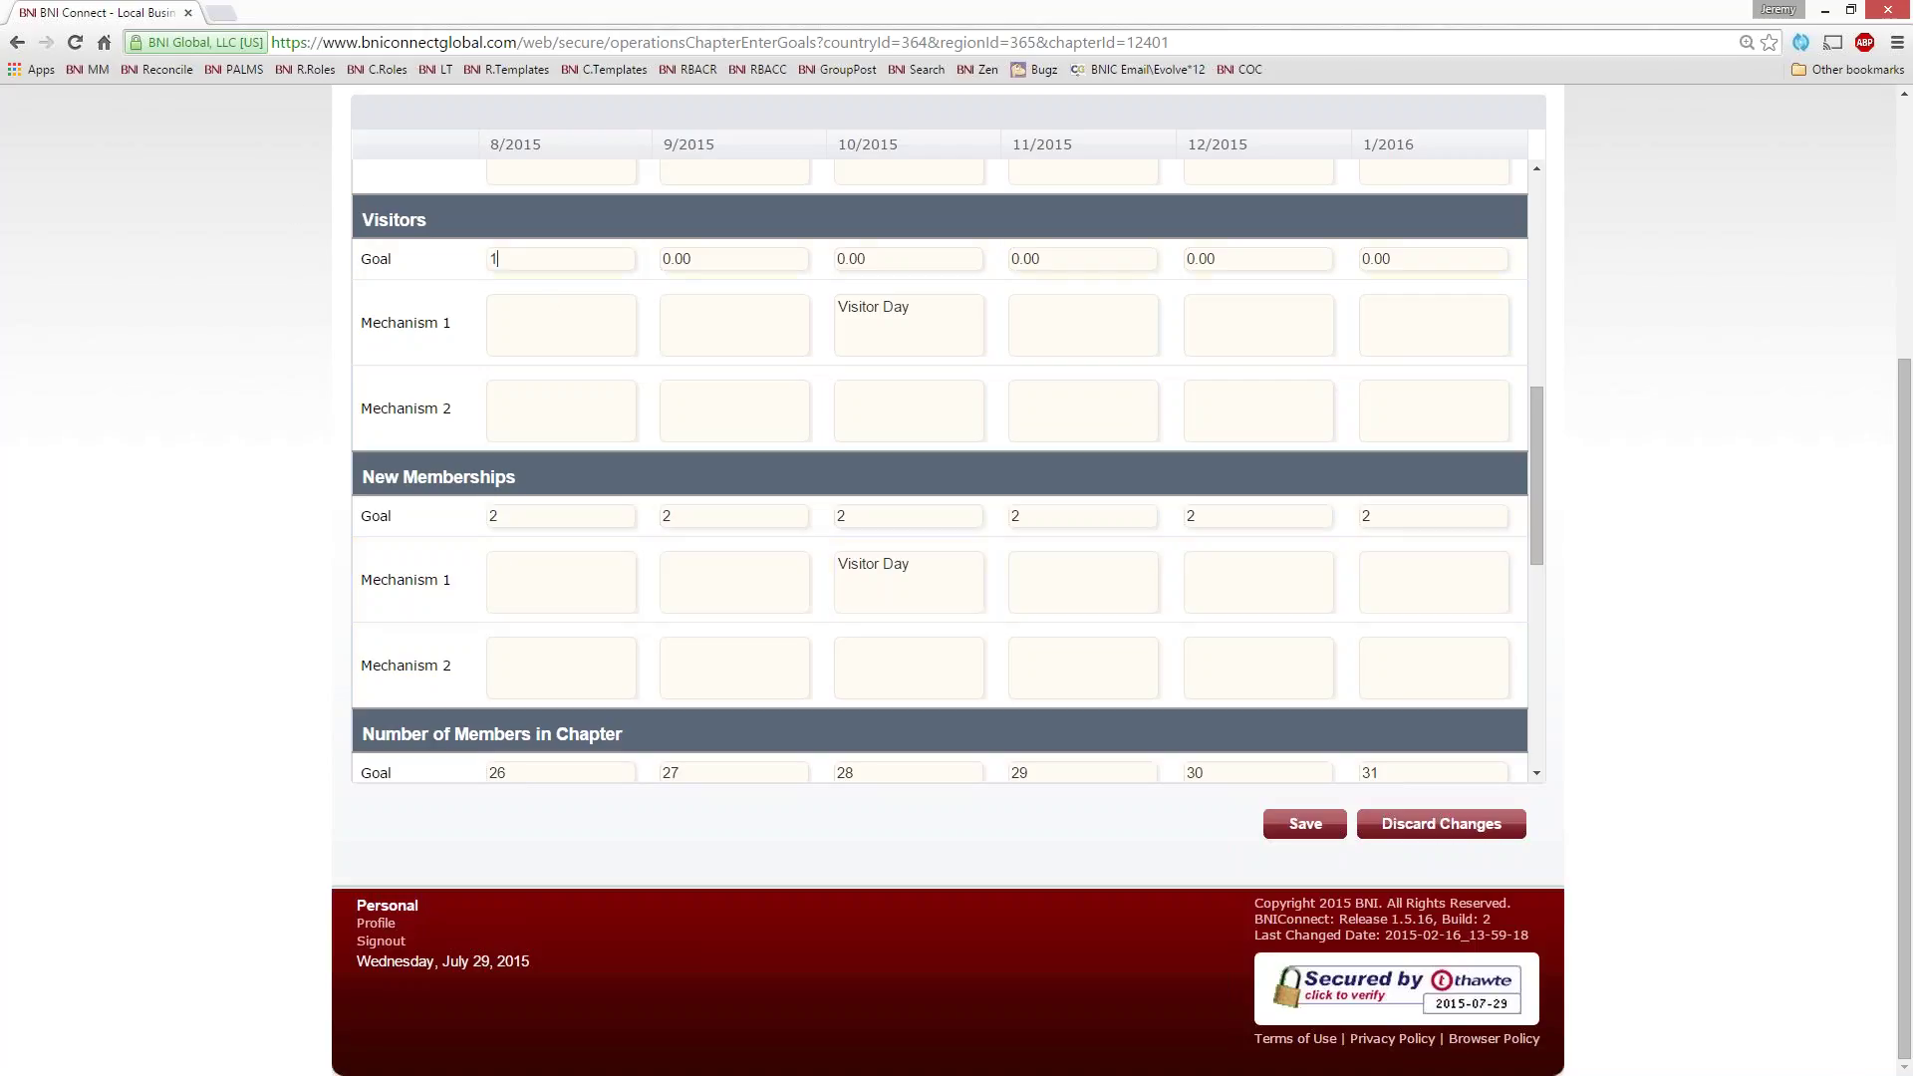
key(Tab)
text(10)
key(Tab)
text(10)
key(Tab)
text(10)
key(Tab)
text(10)
key(Tab)
text(10)
For the 8/2015 Visitors goal, enter "Visitor Orientation" as Mechanism 1 and "Visitor Table" as Mechanism 2, and save the chapter goals
scroll(611, 312, up, 1)
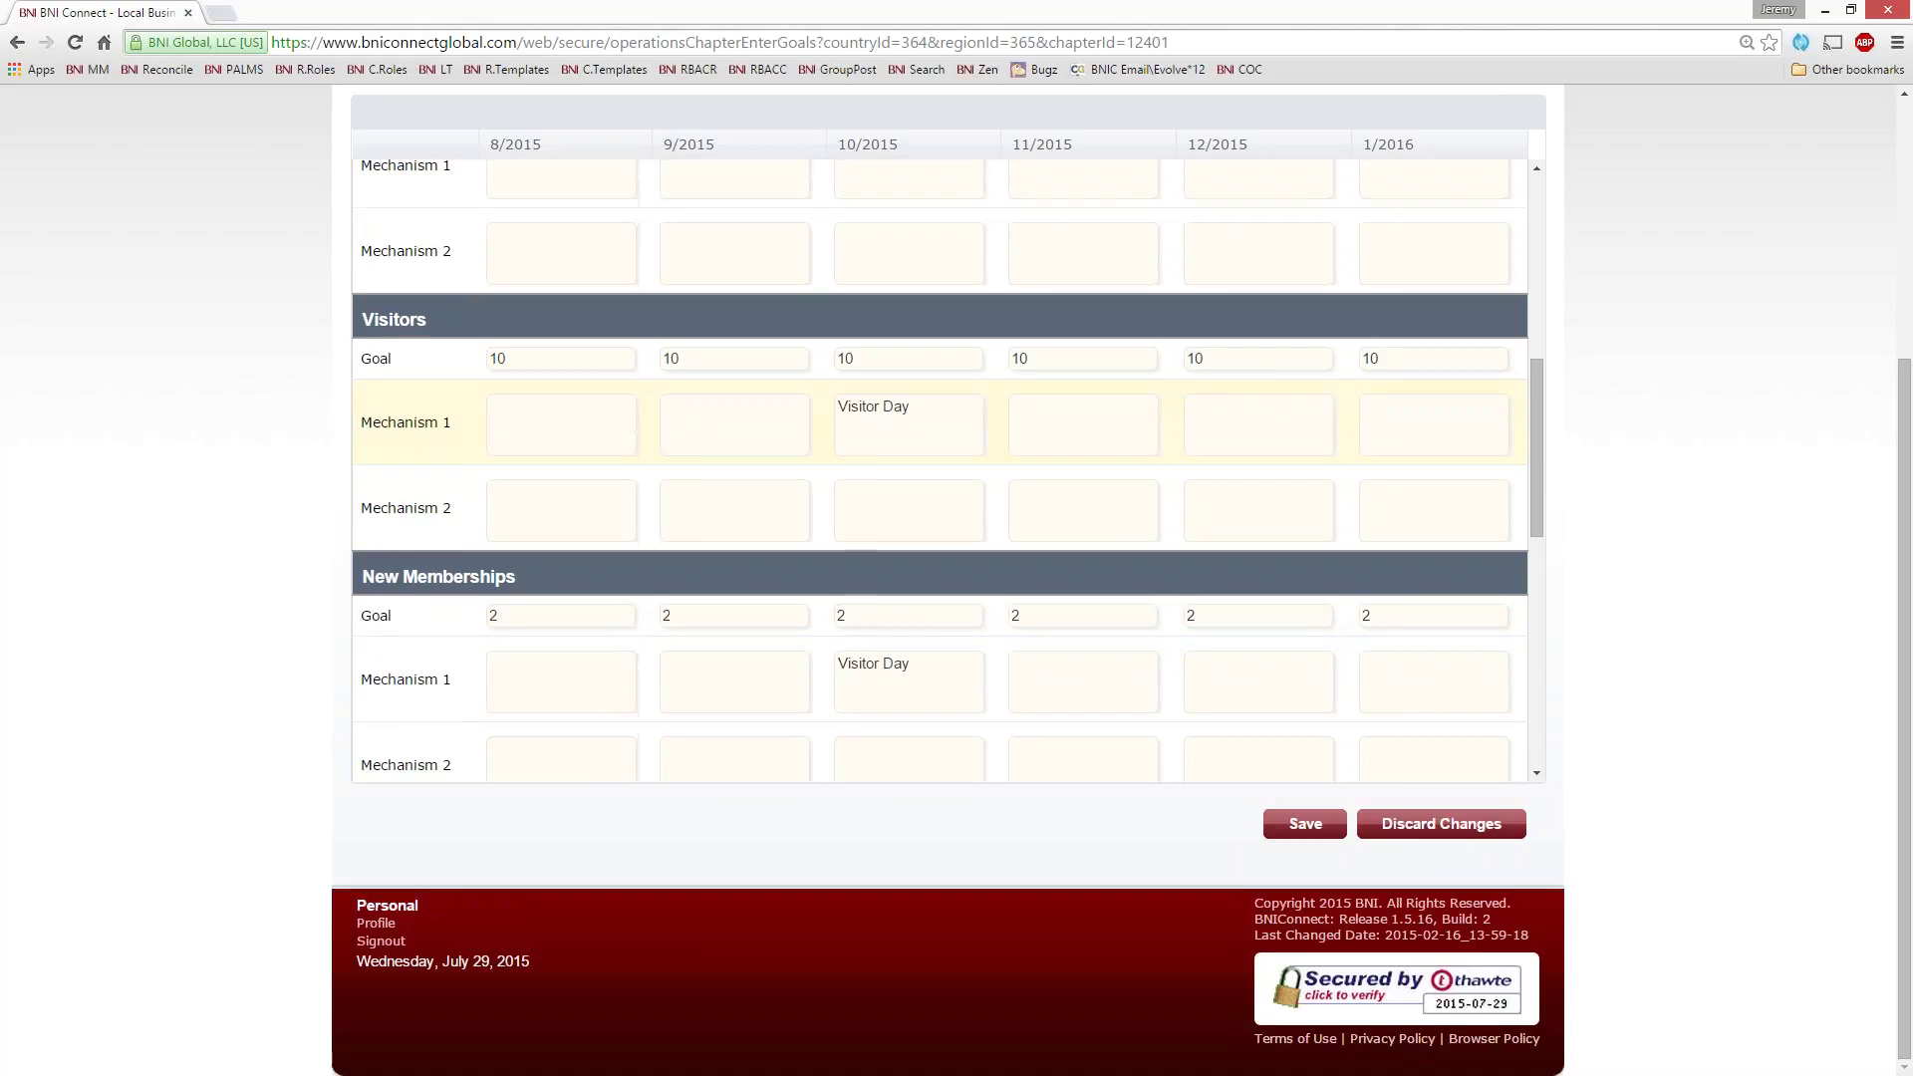
scroll(611, 312, down, 1)
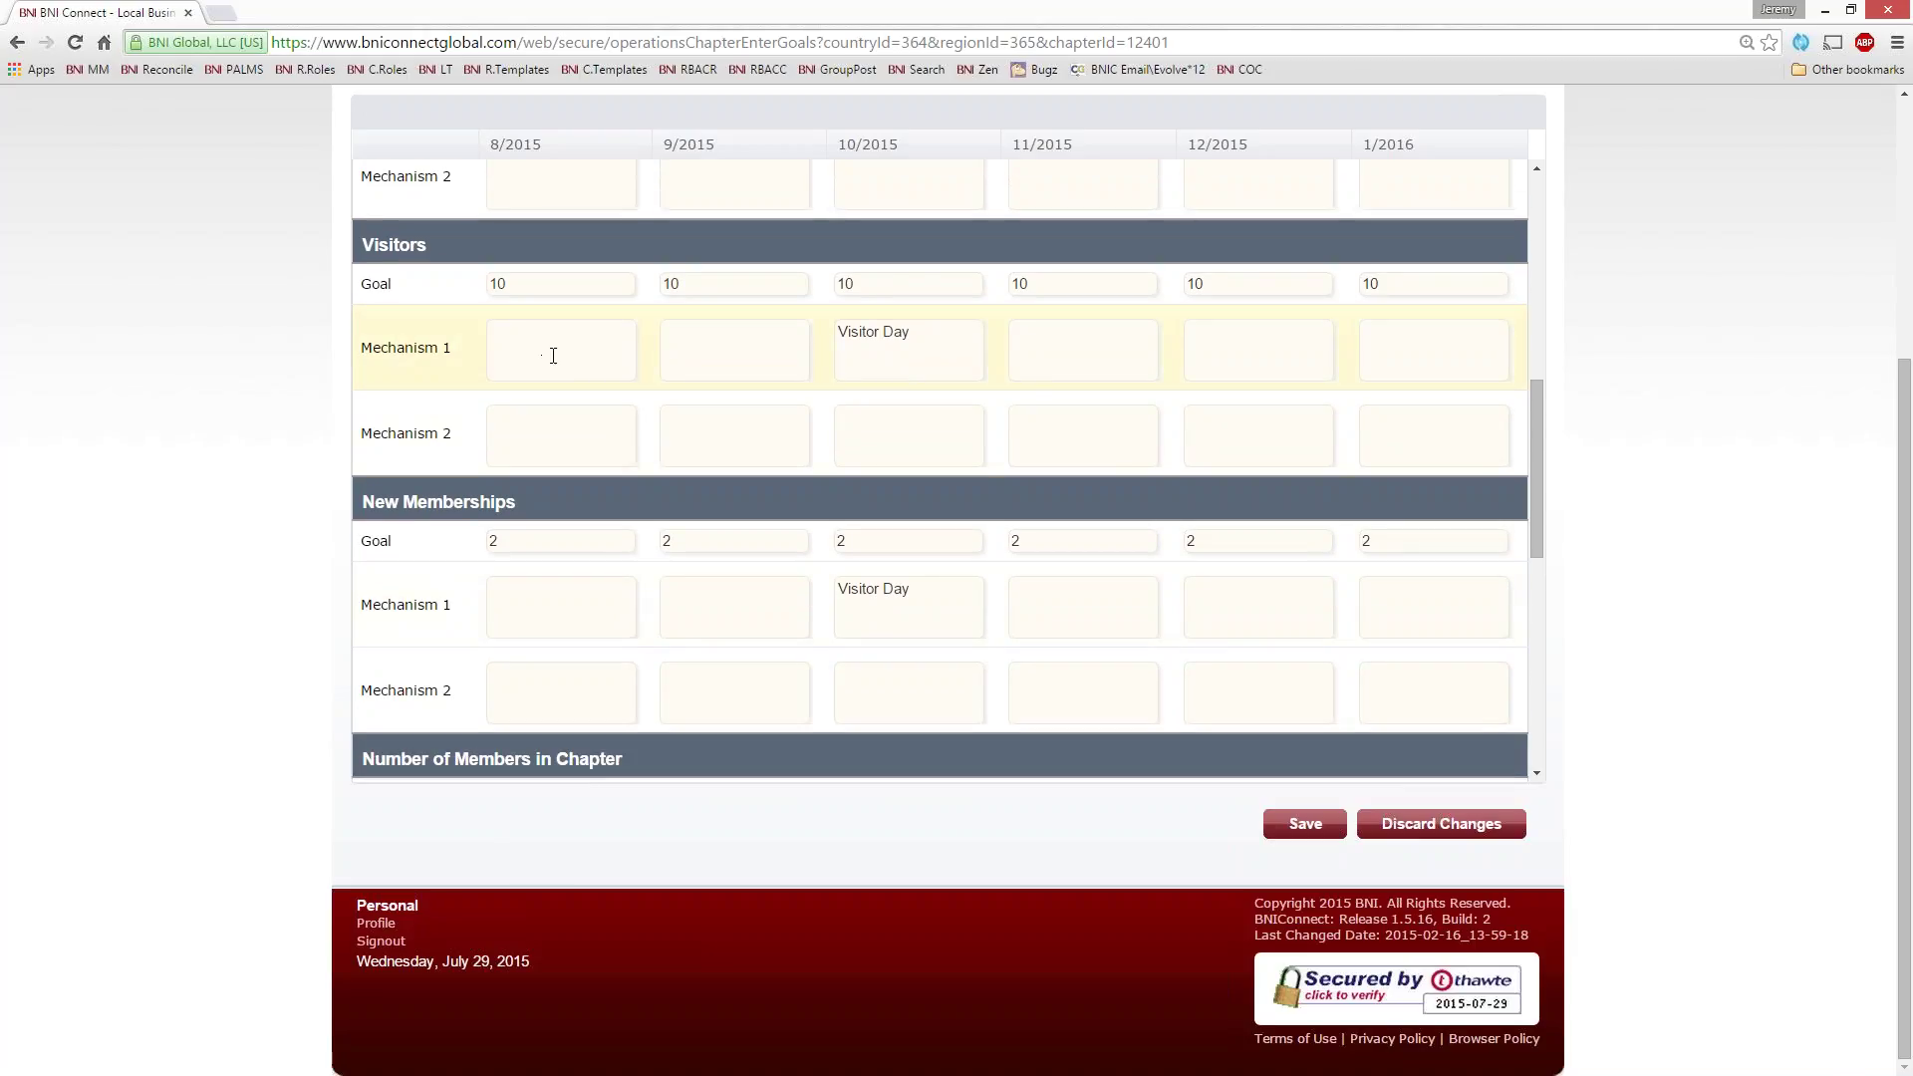
text(Visitor Orientation)
click(558, 435)
text(Visitor Table)
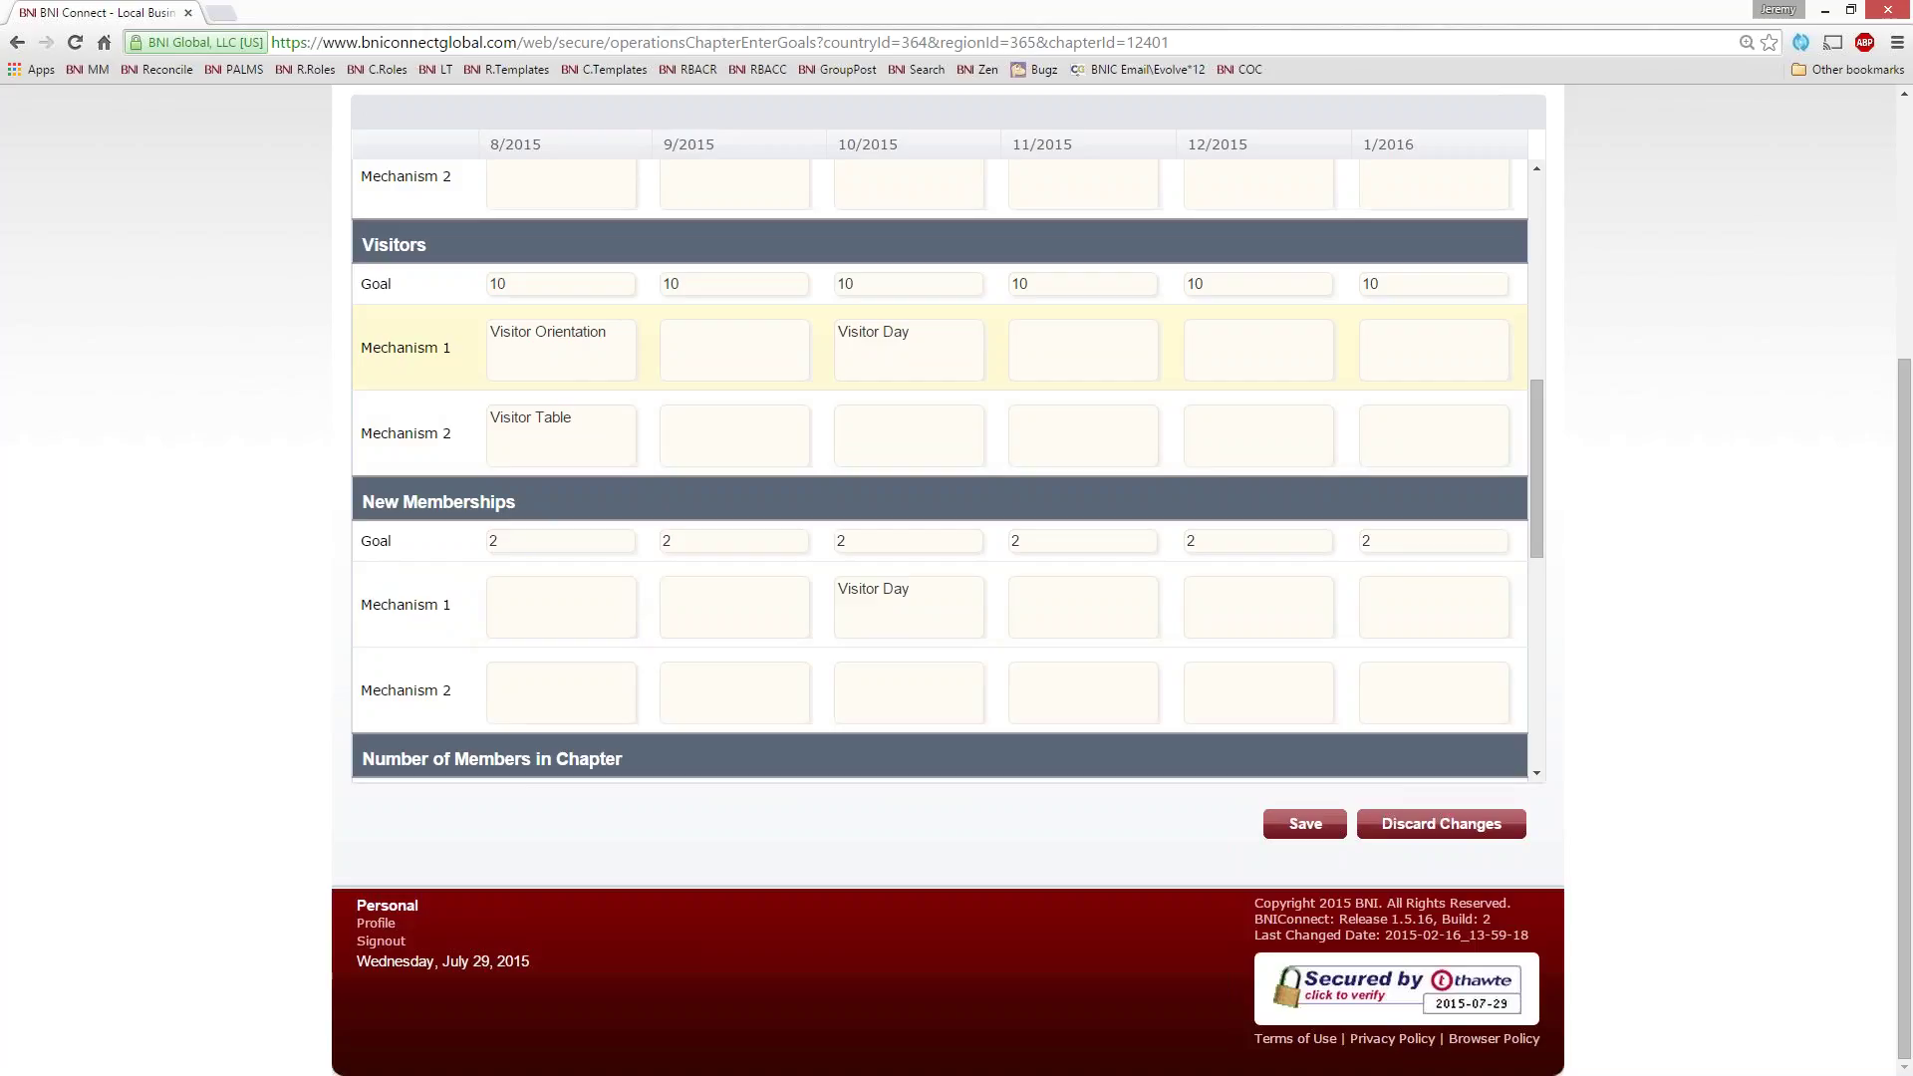
click(1305, 825)
click(1006, 171)
Set the Number of Referrals goals from 8/2015 to 1/2016 to 104, 108, 112, 116, 120 and 124
drag(1539, 498, 1558, 300)
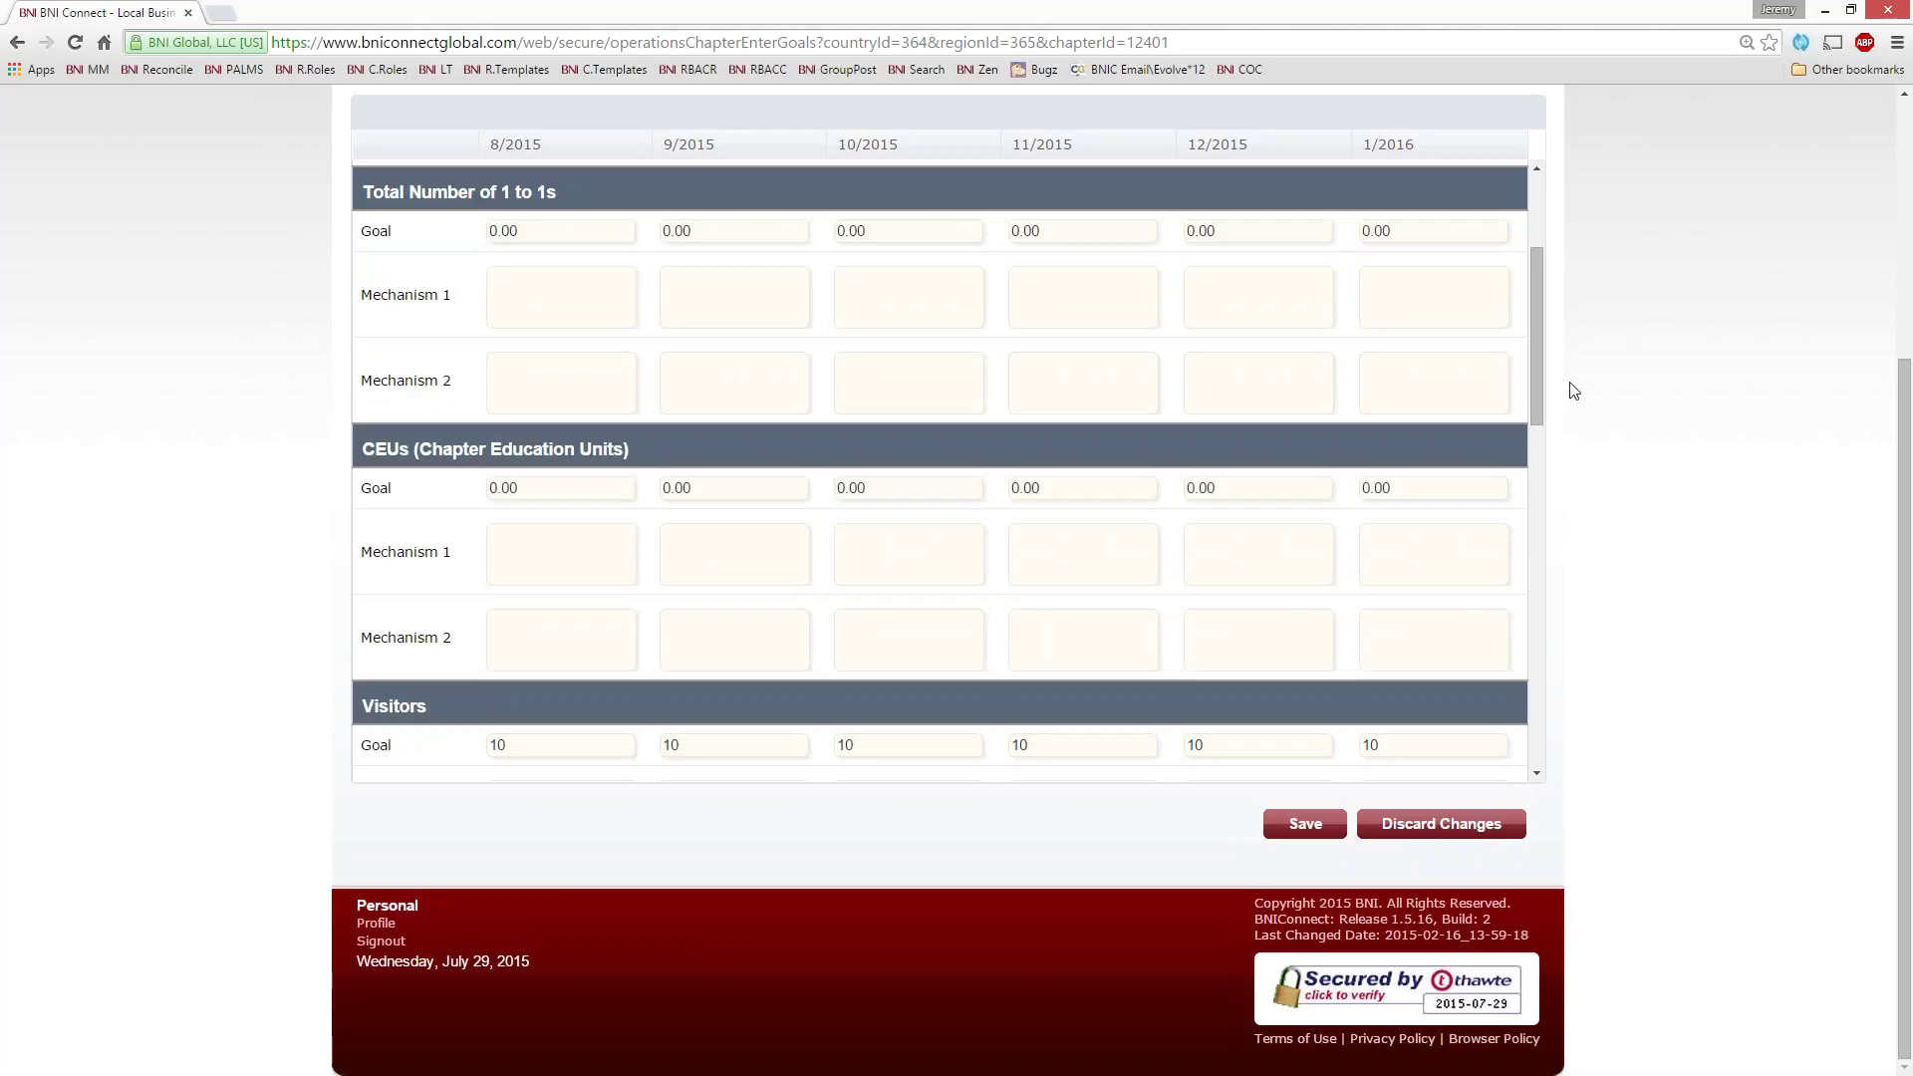
drag(1536, 386, 1482, 677)
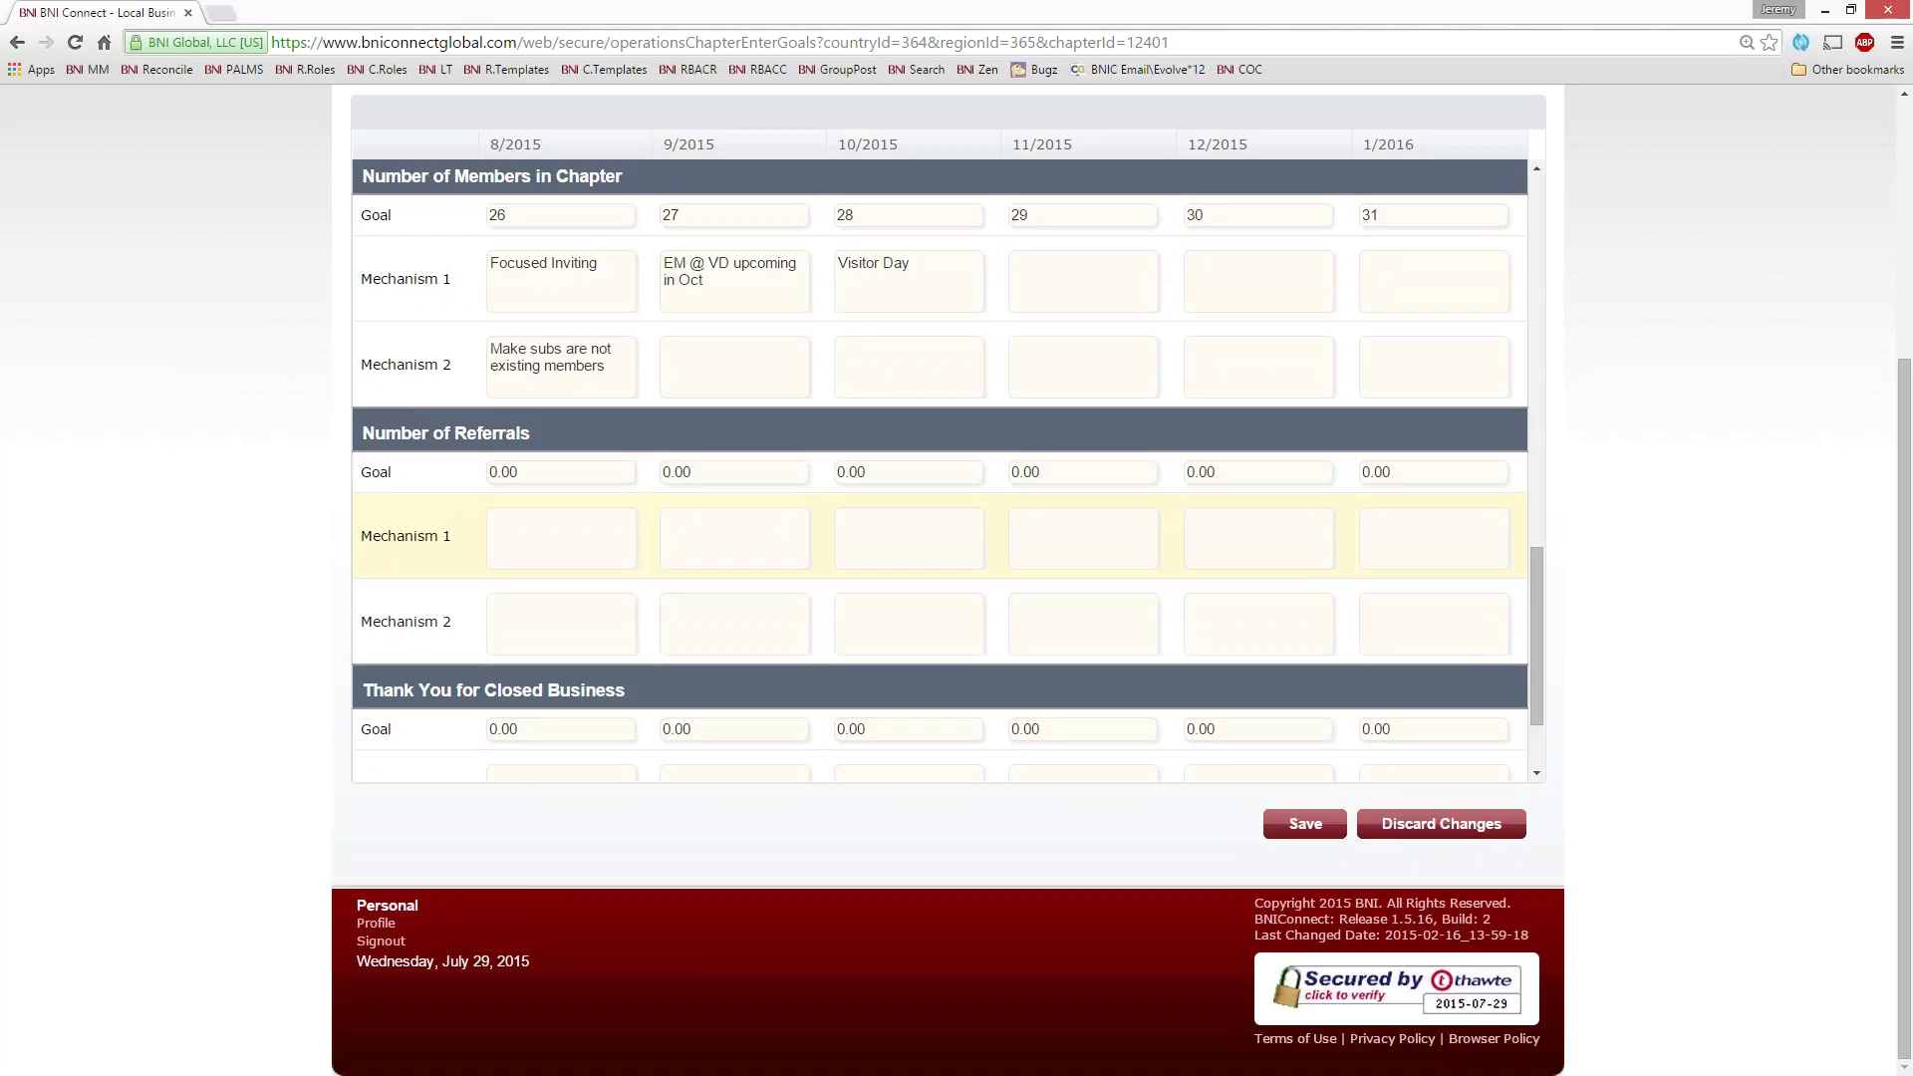
click(553, 464)
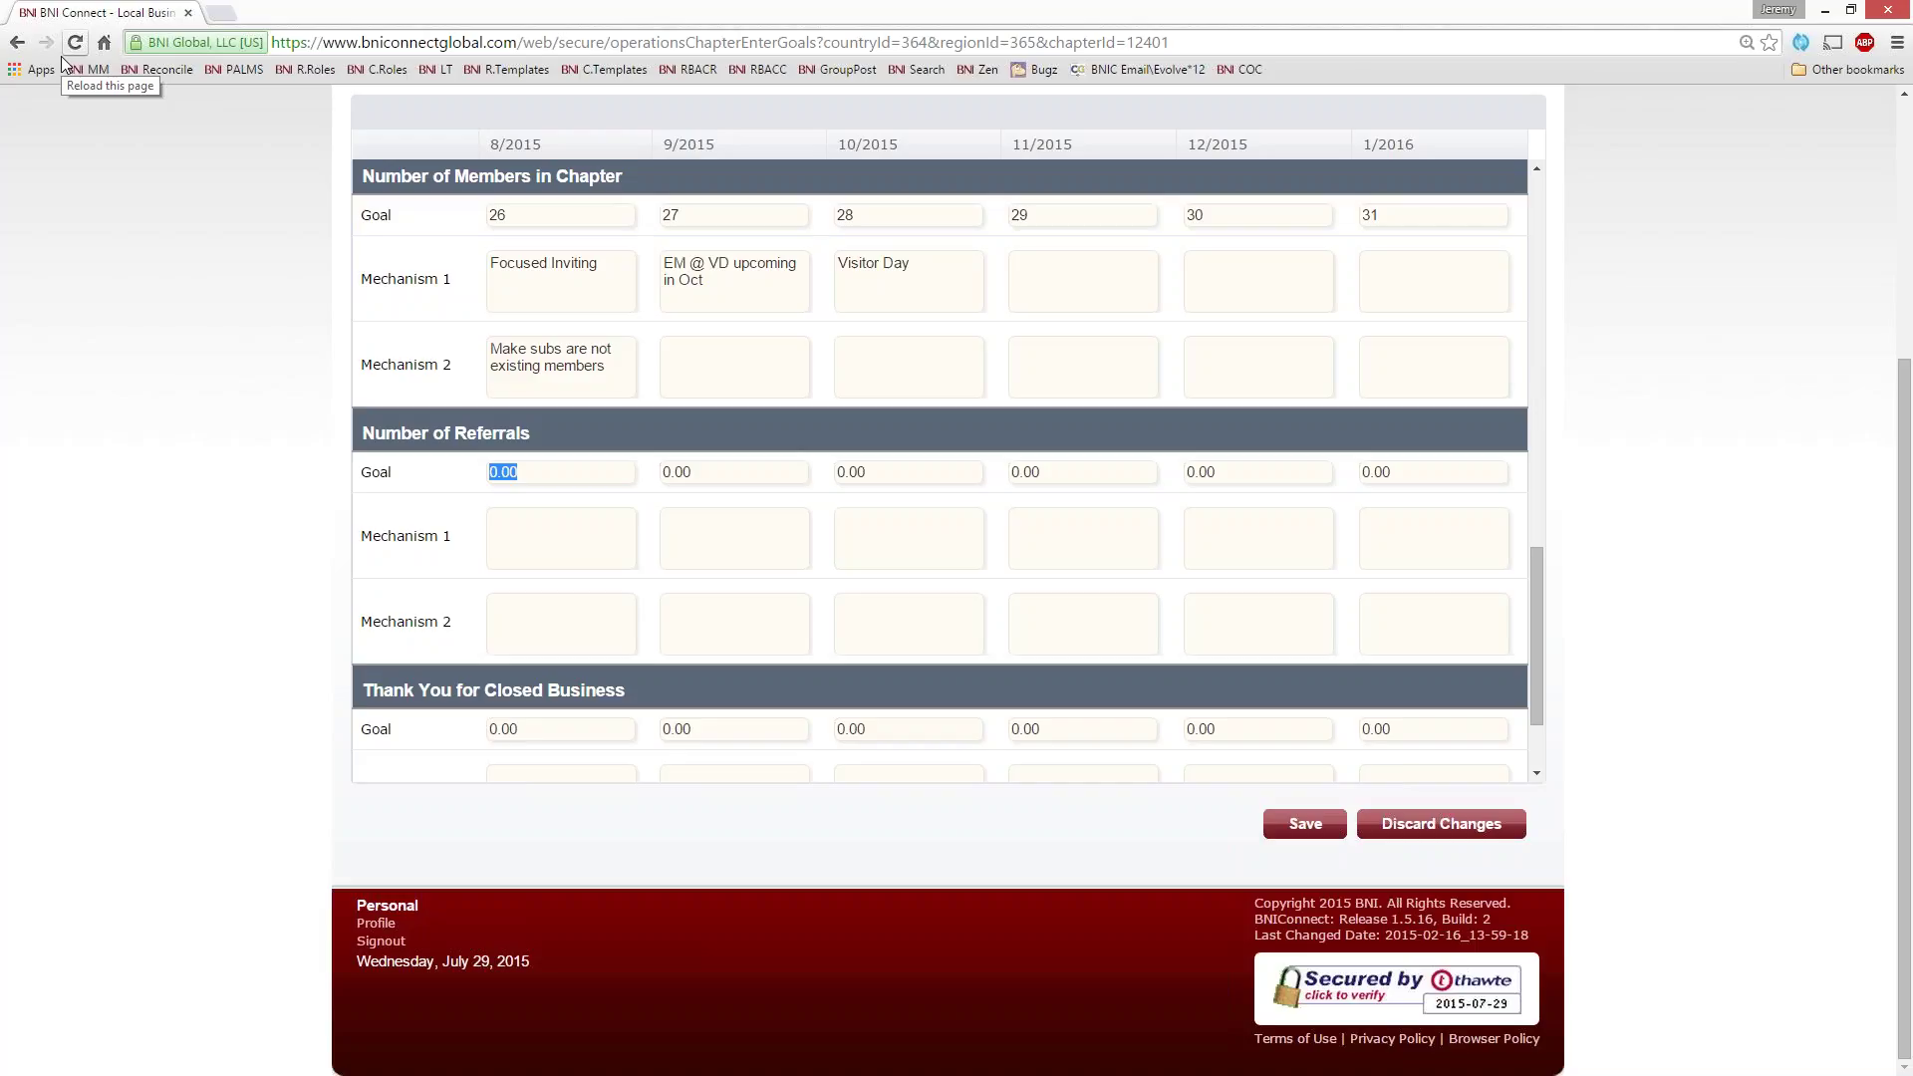
click(560, 468)
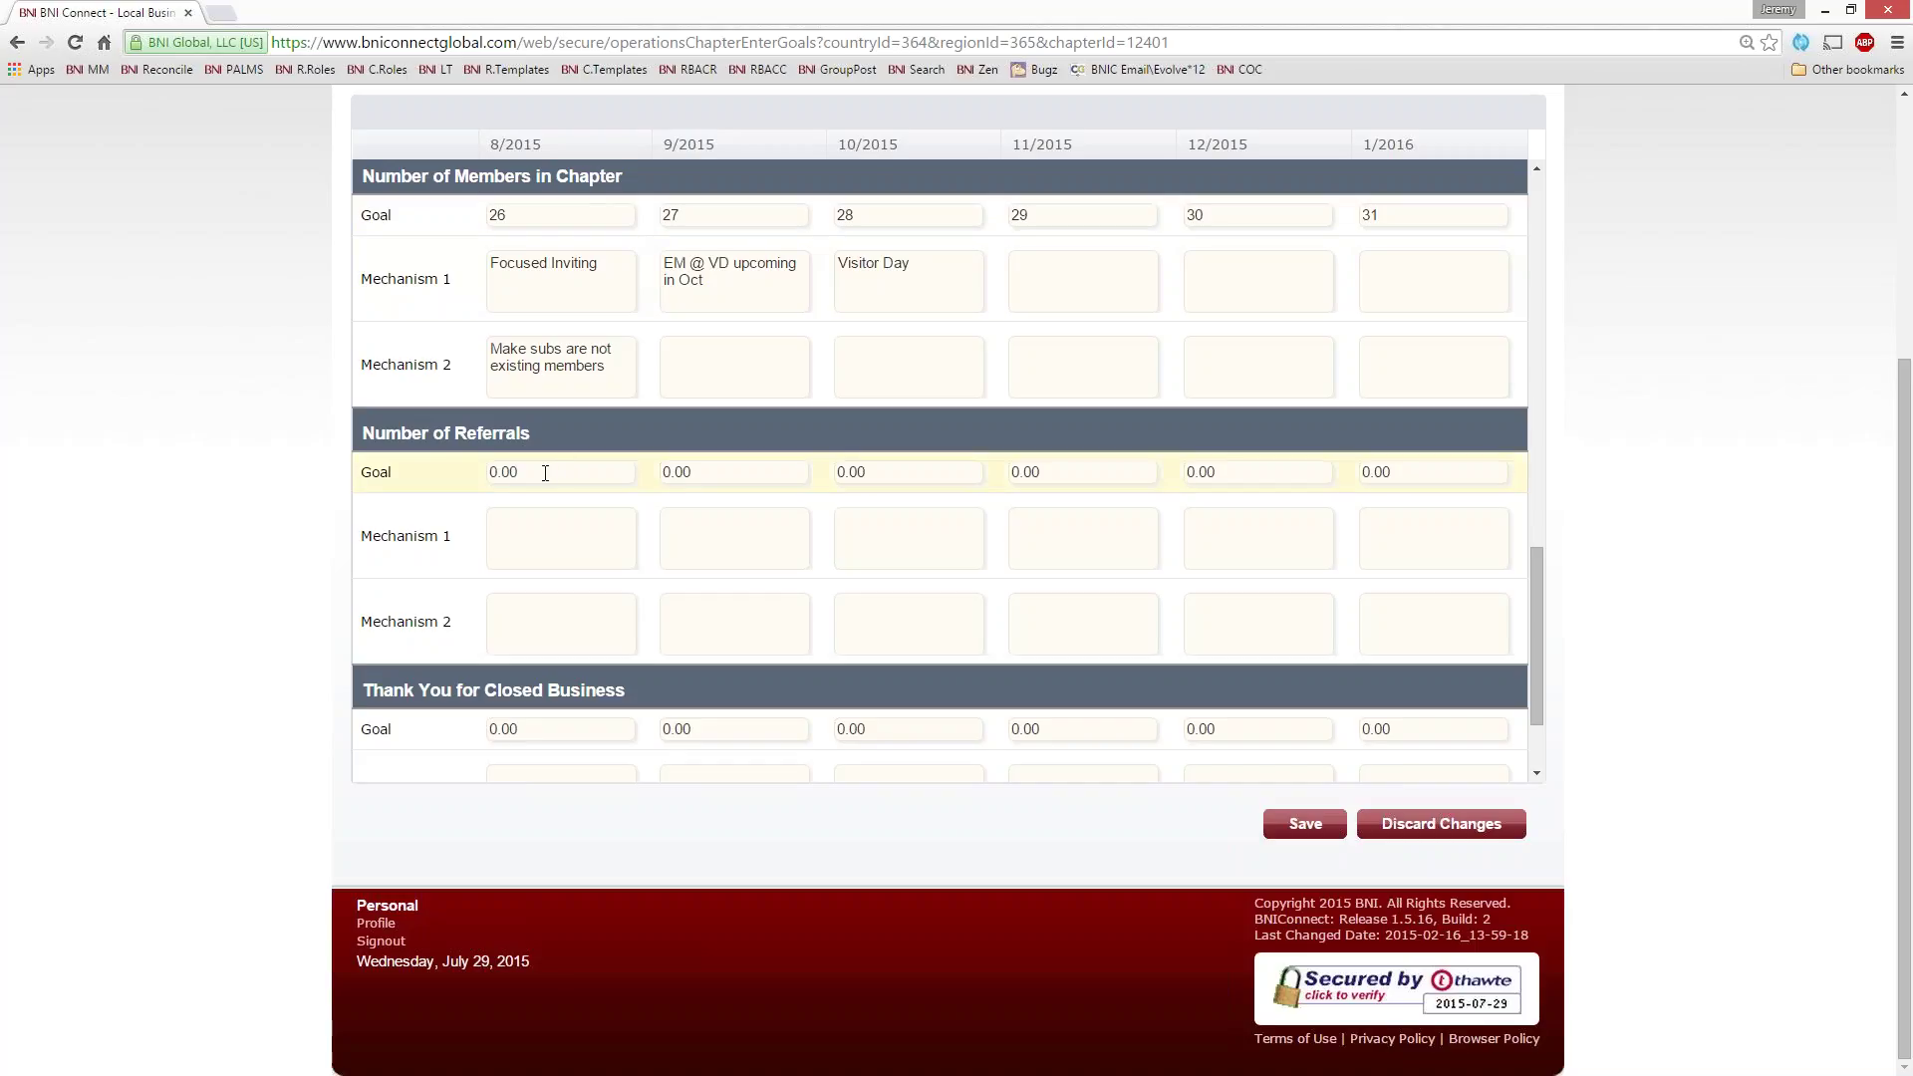
double_click(545, 473)
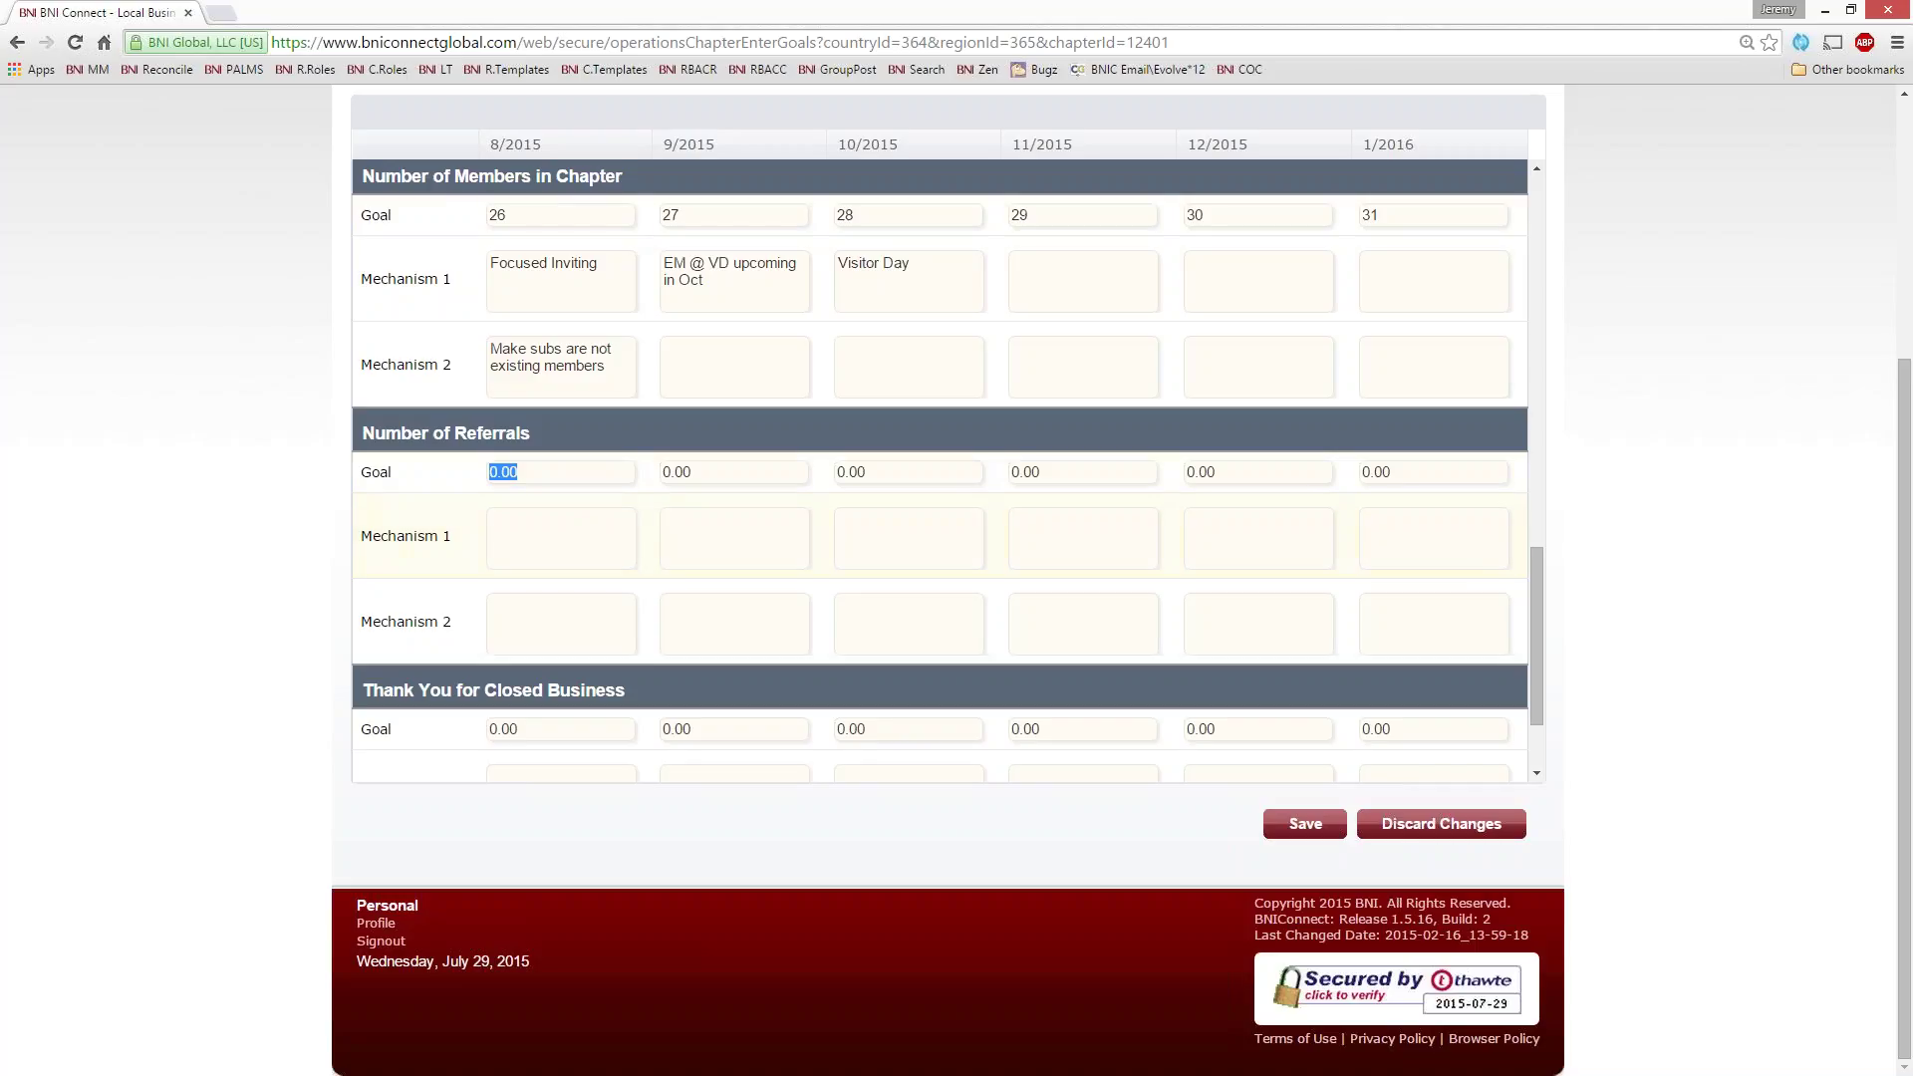
text(104)
key(Tab)
text(108)
key(Tab)
text(112)
key(Tab)
text(116)
key(Tab)
text(120)
key(Tab)
text(124)
scroll(850, 534, down, 1)
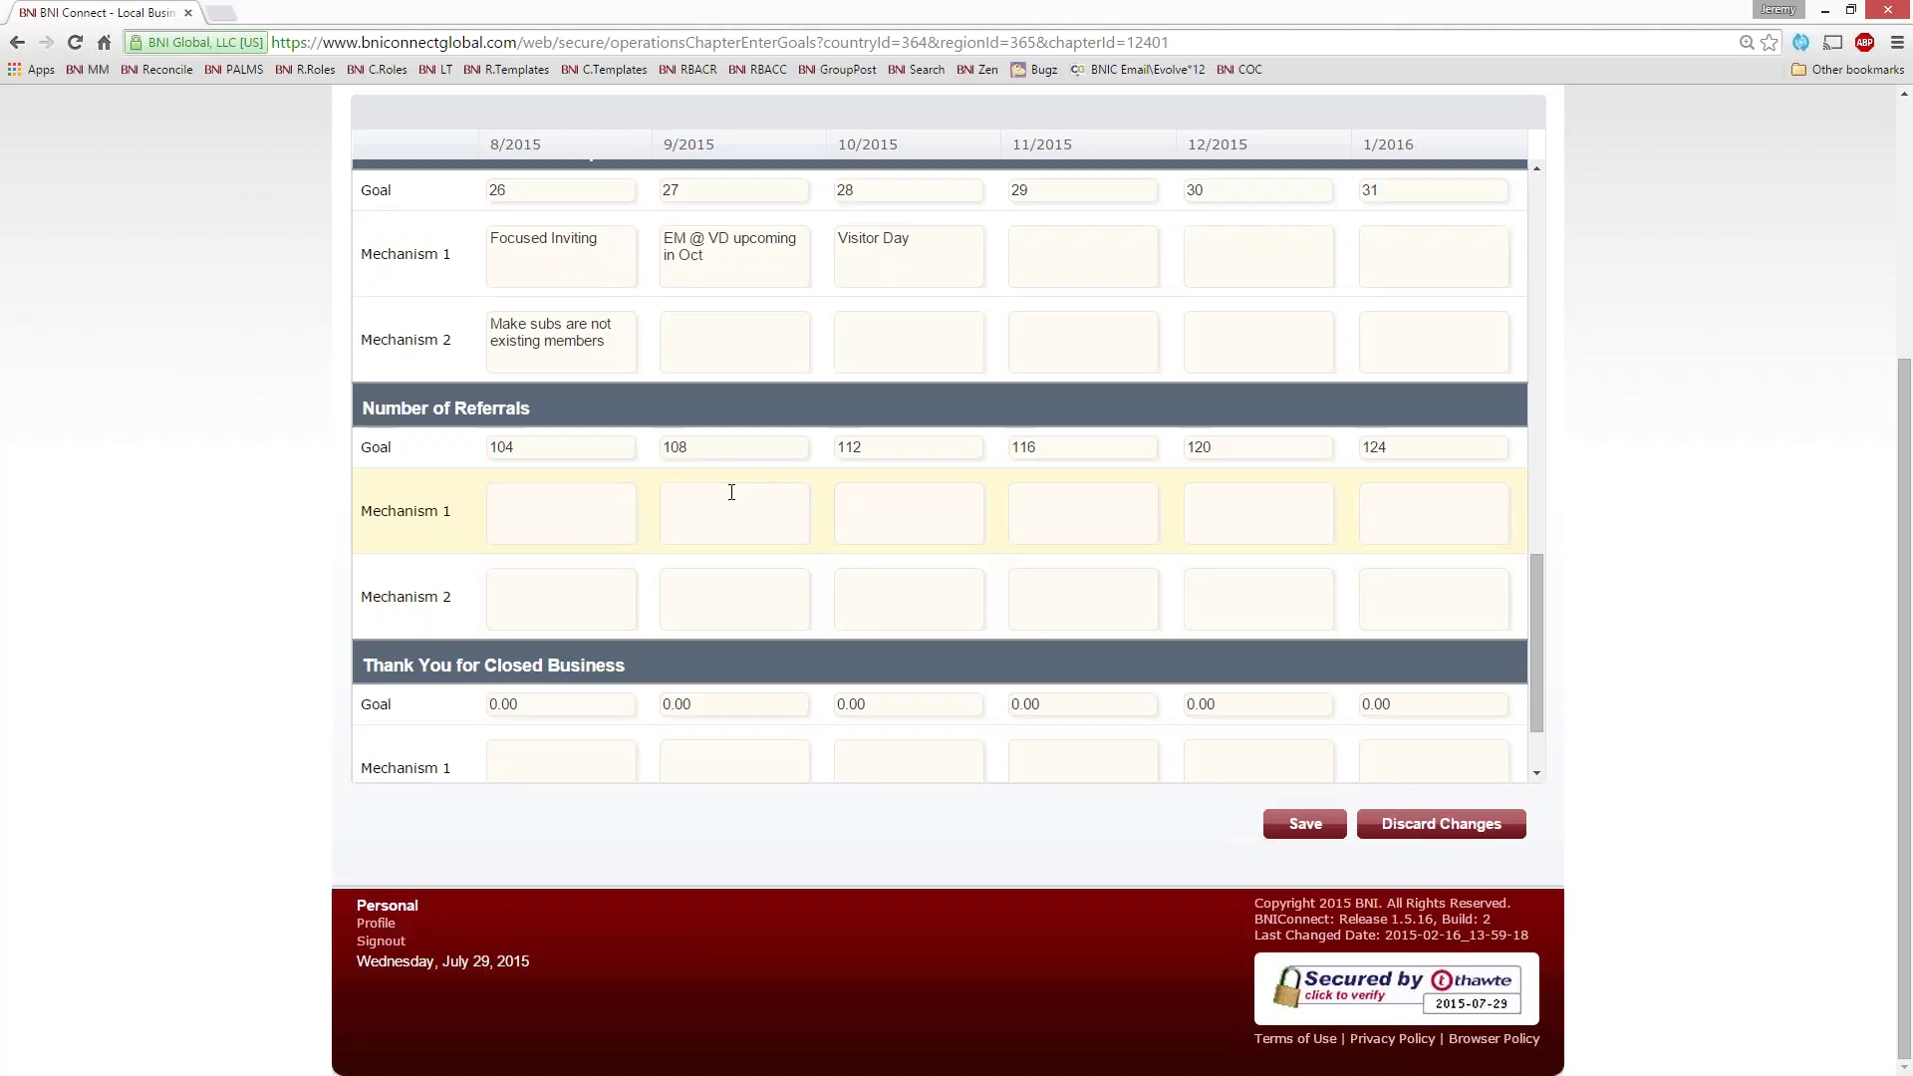
Set the Thank You for Closed Business goals to 100000 for each month from 8/2015 to 1/2016 and save the chapter goals
scroll(711, 504, up, 1)
scroll(711, 505, up, 6)
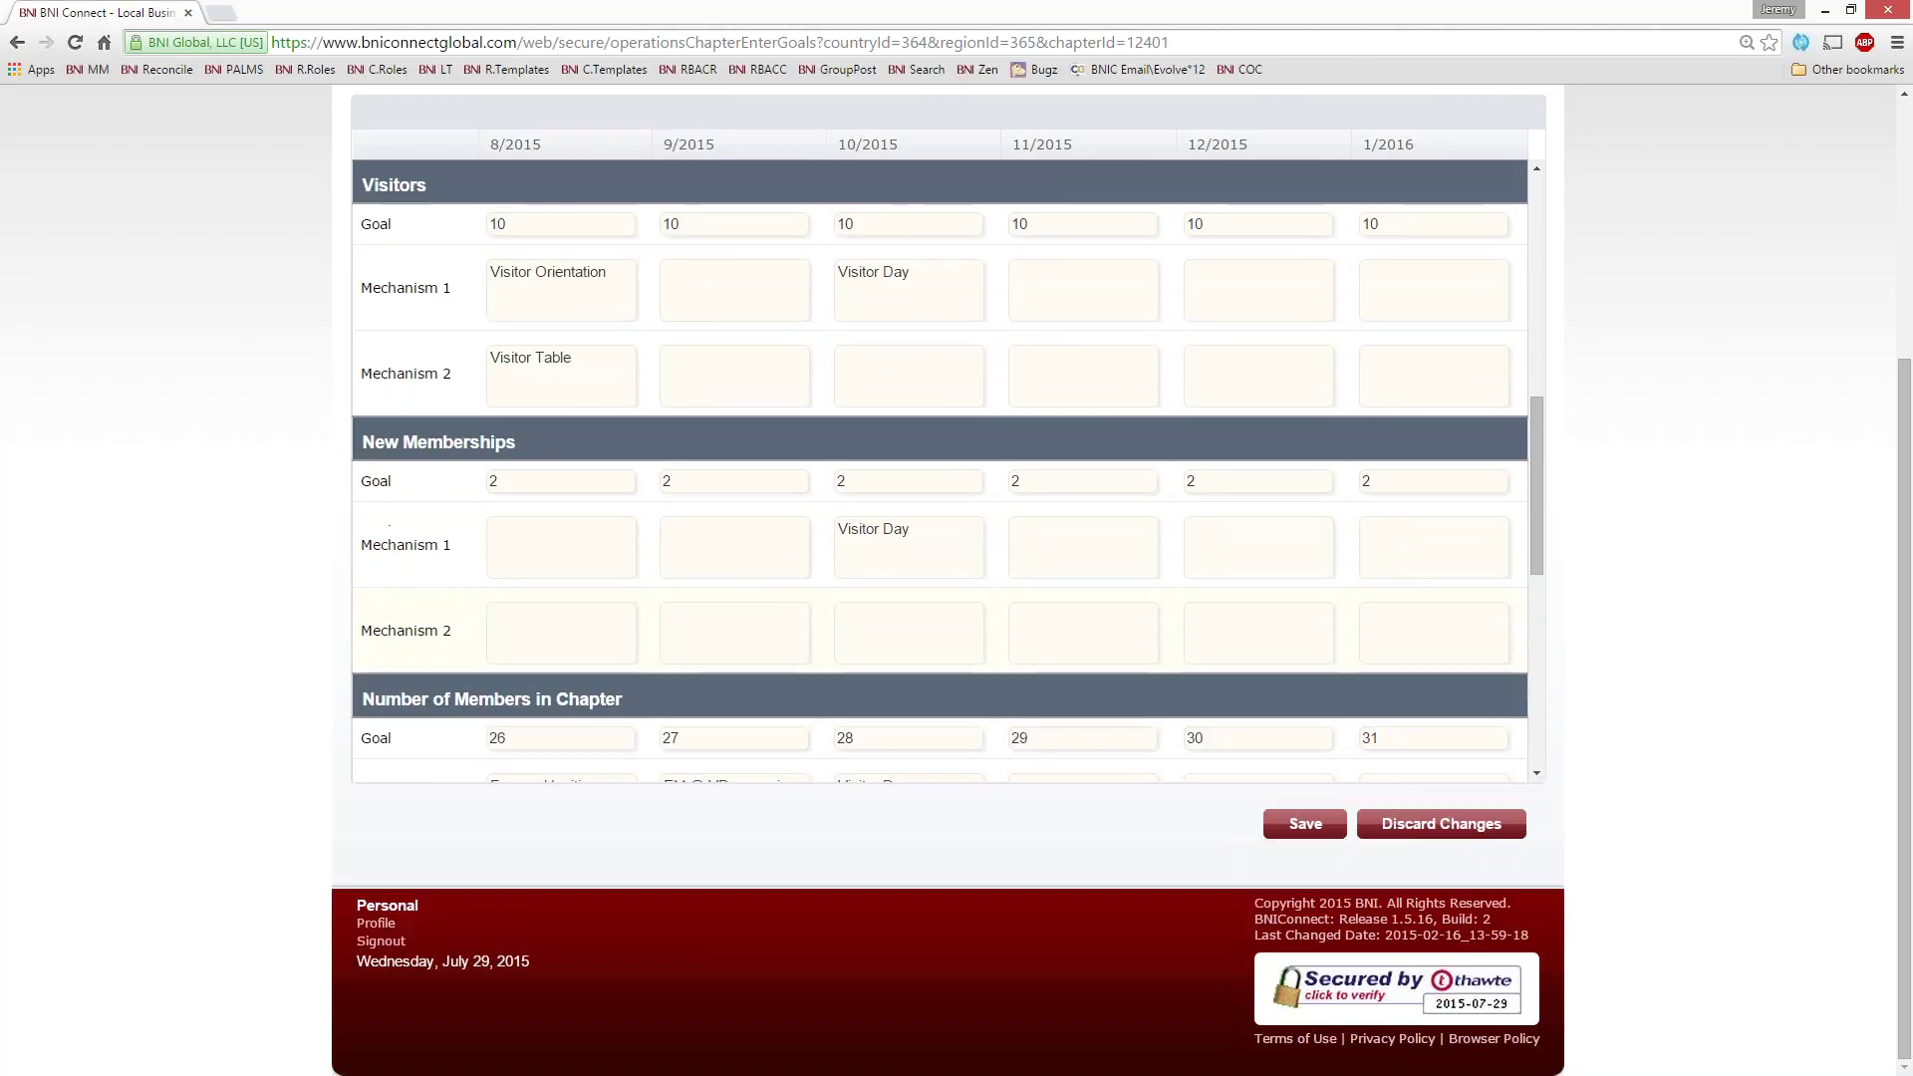
scroll(686, 511, up, 2)
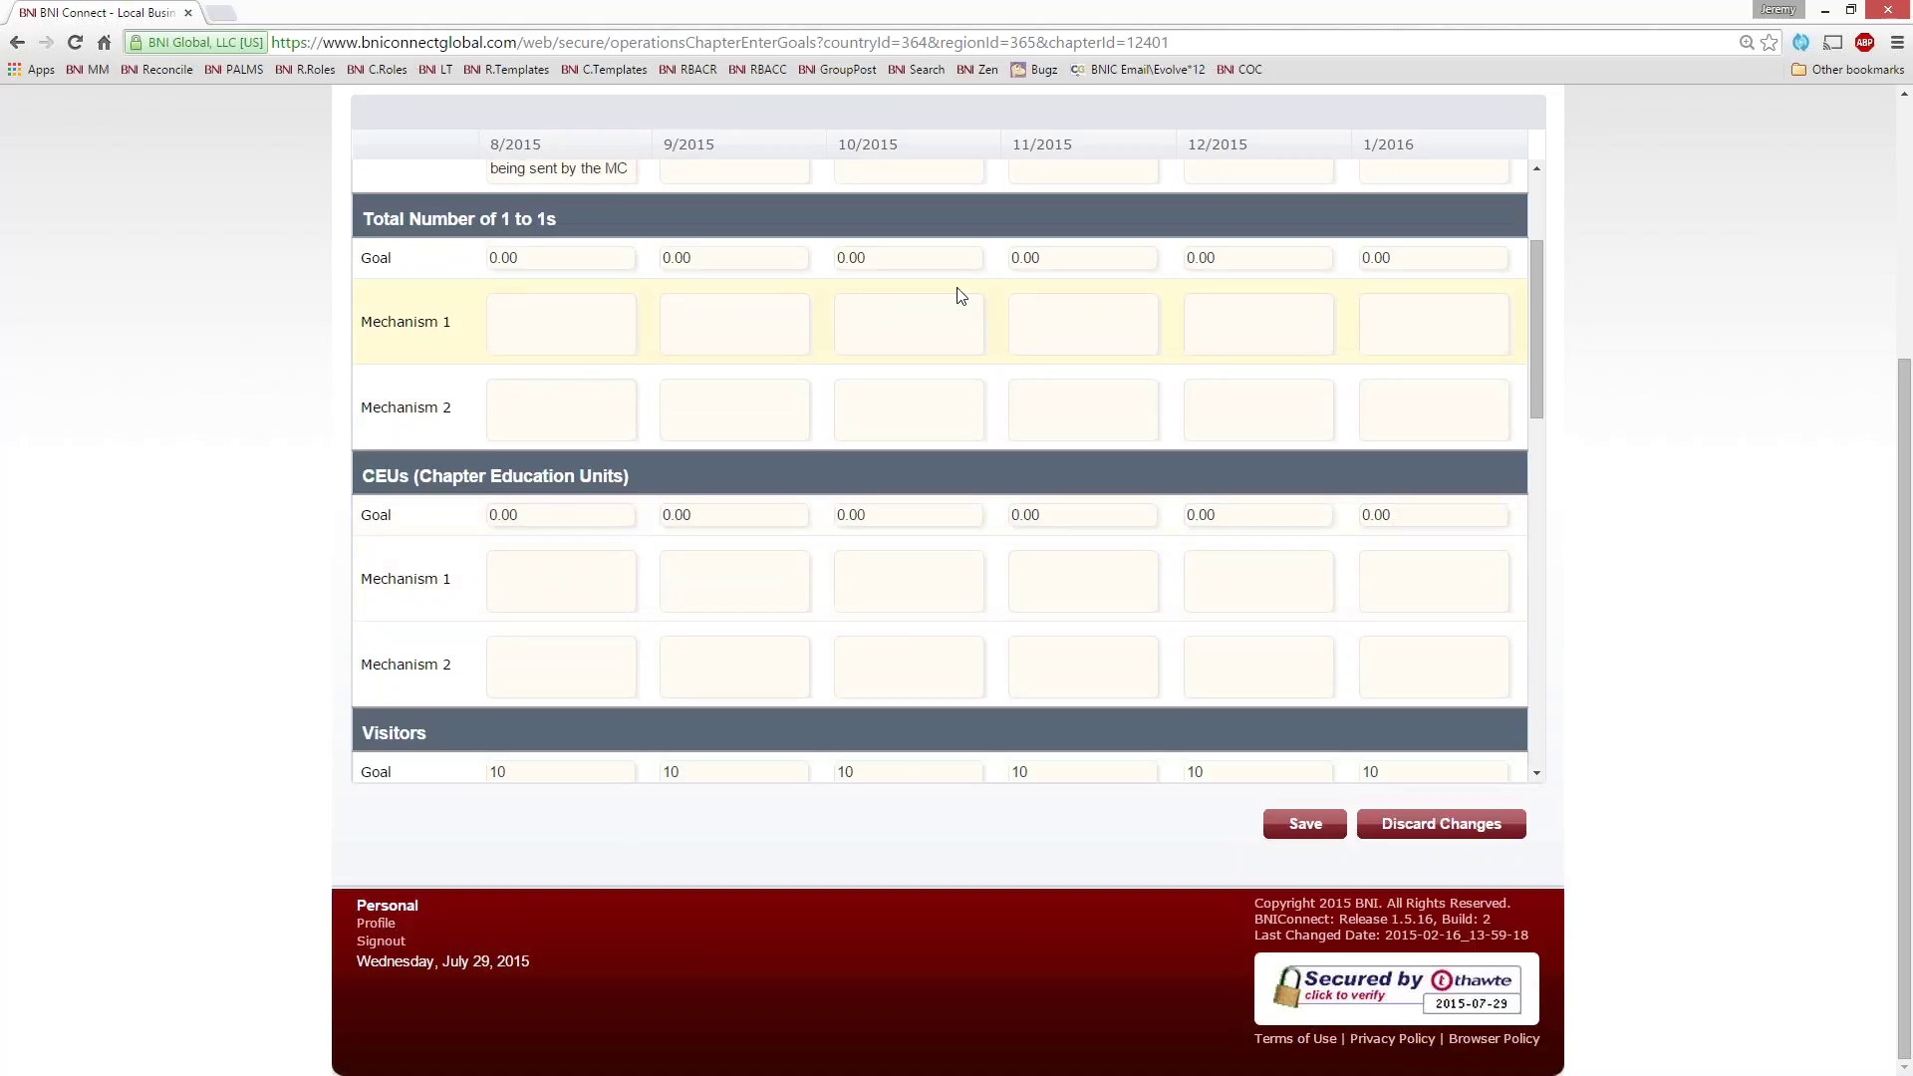
scroll(967, 309, down, 12)
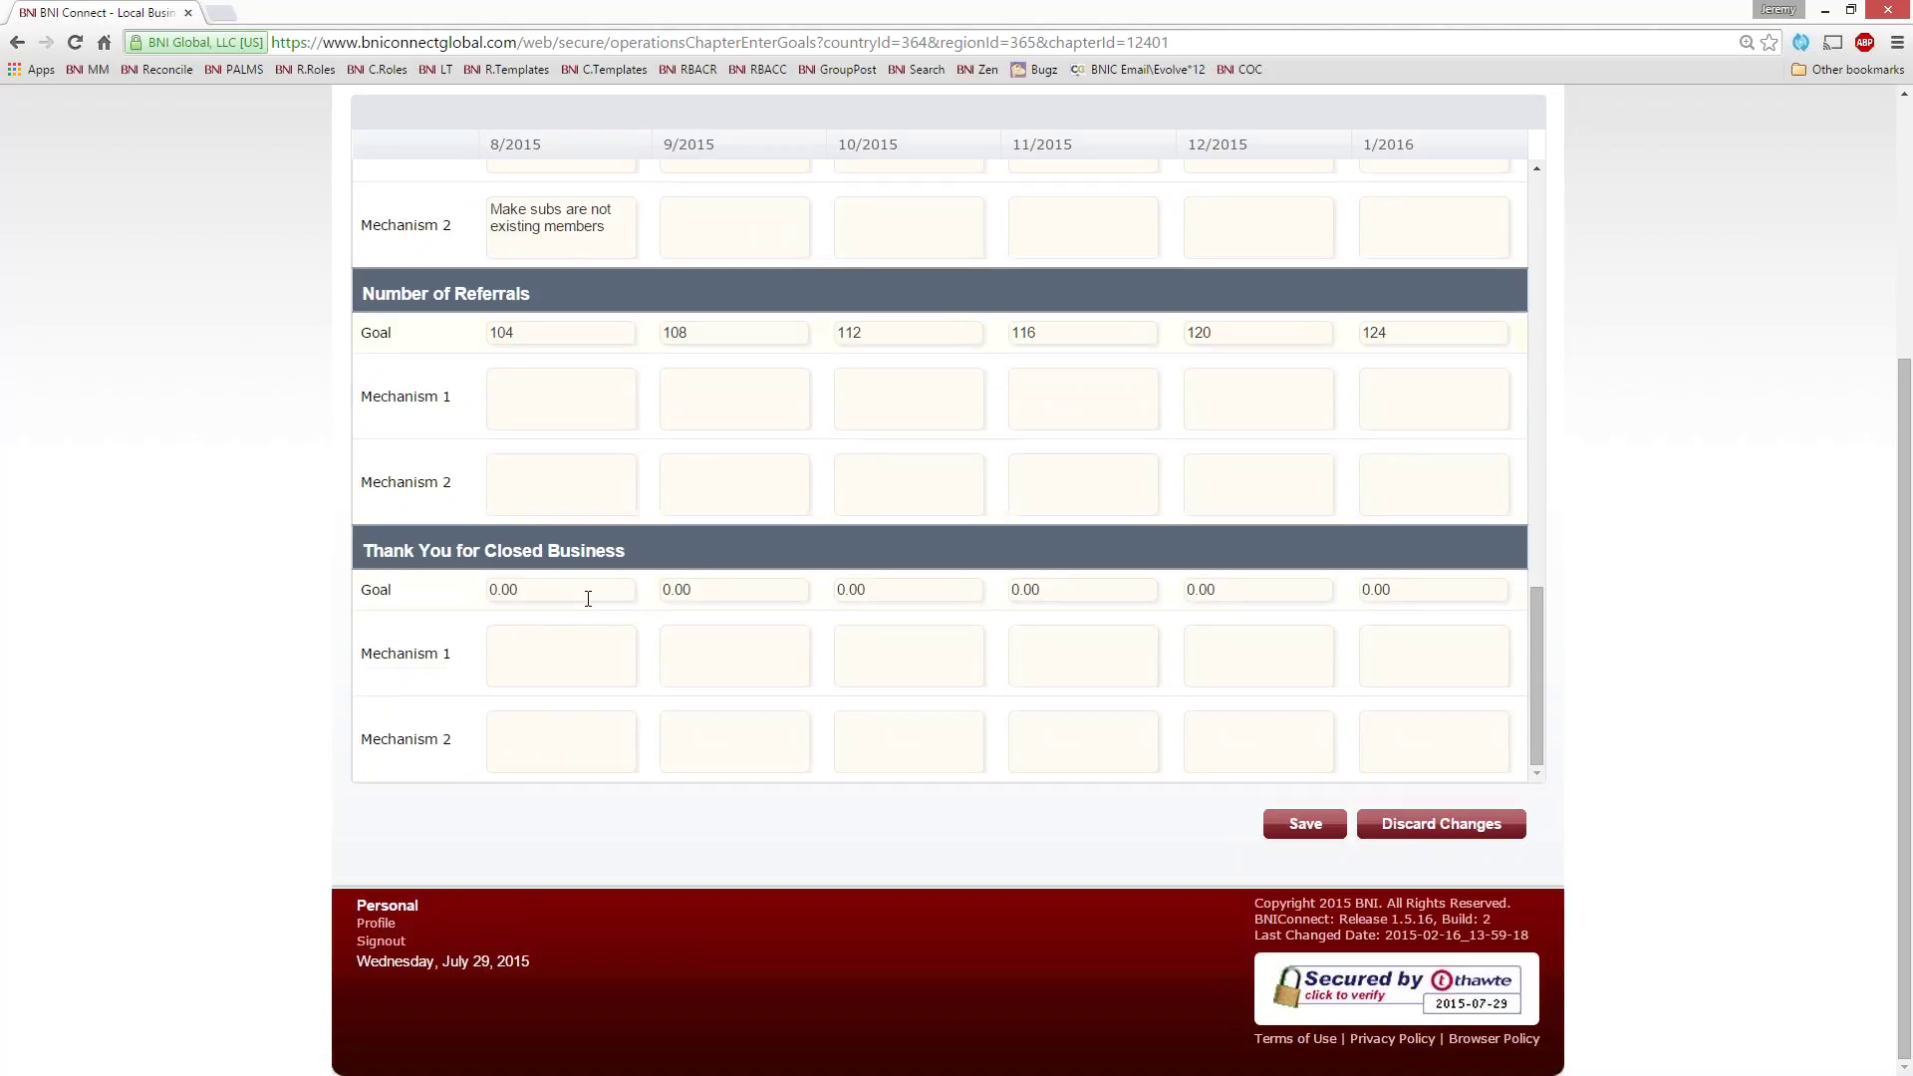
click(587, 596)
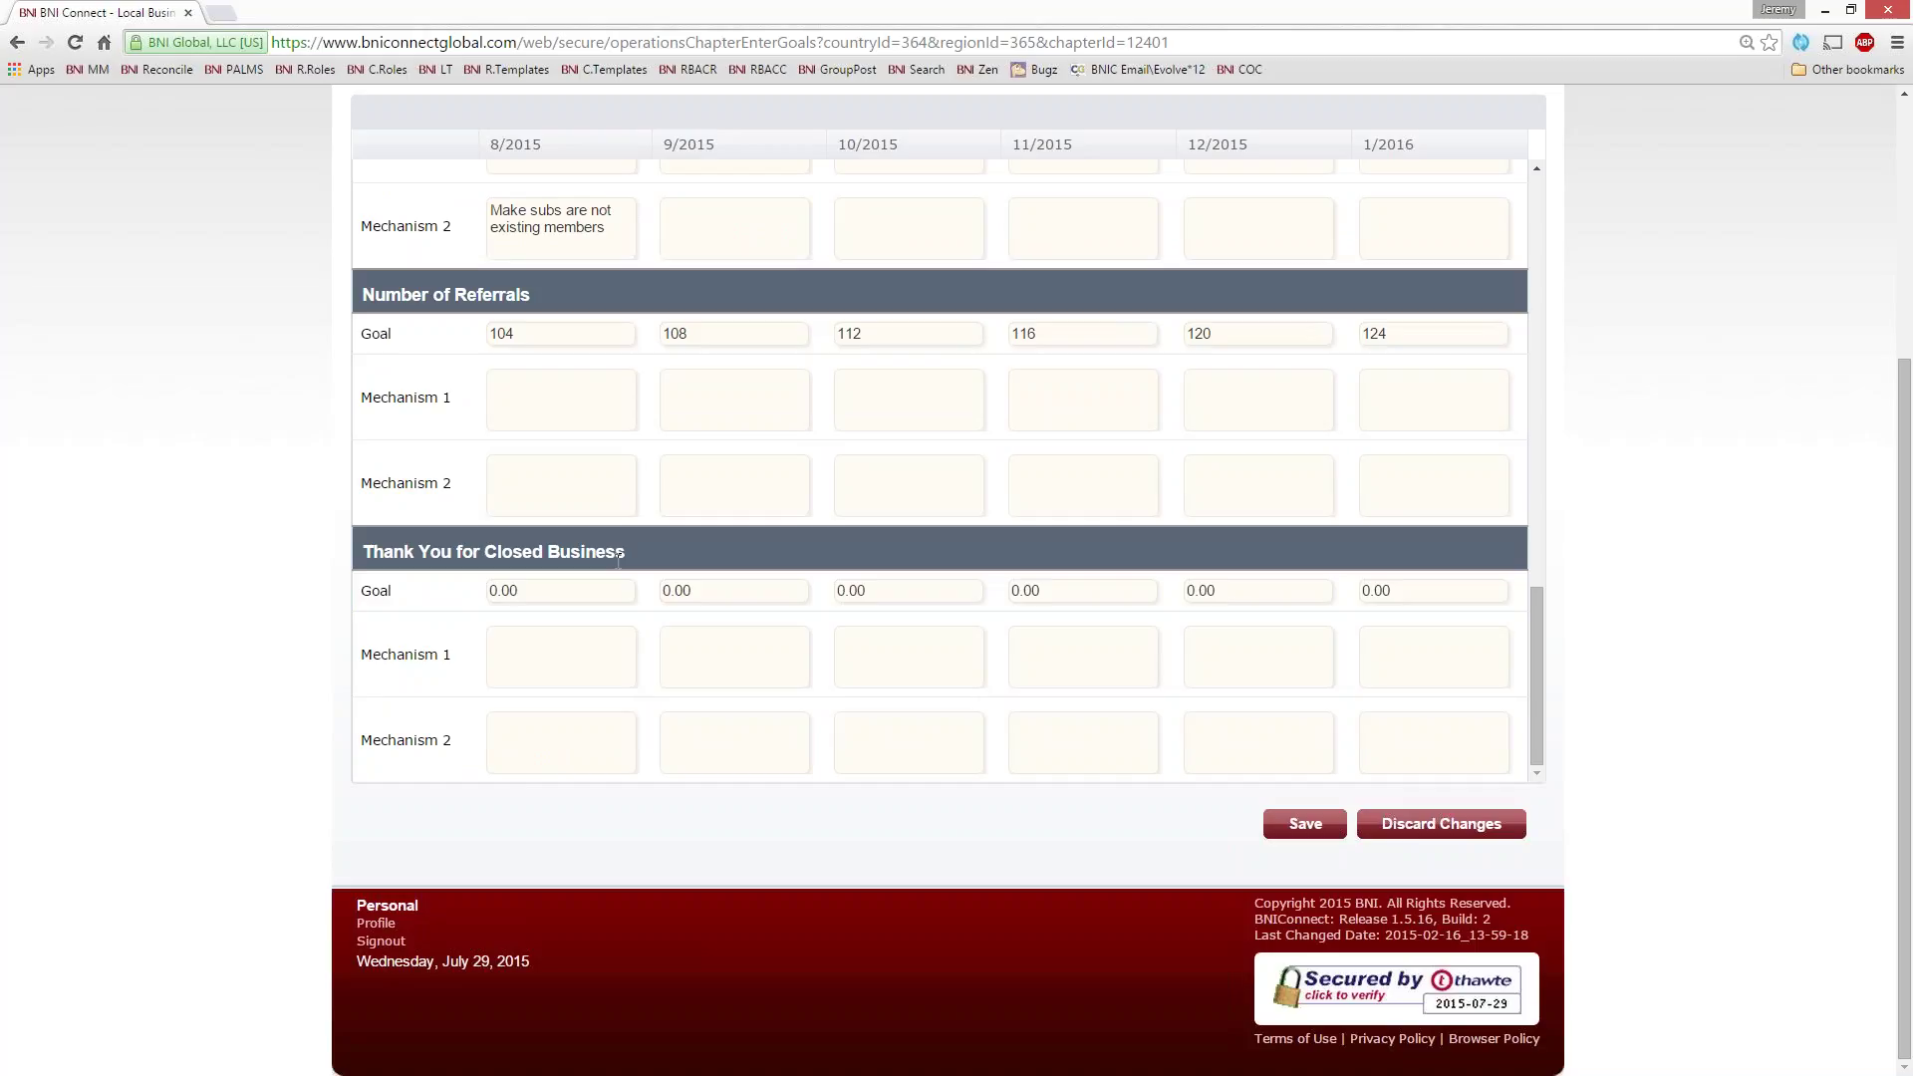
drag(518, 591, 498, 592)
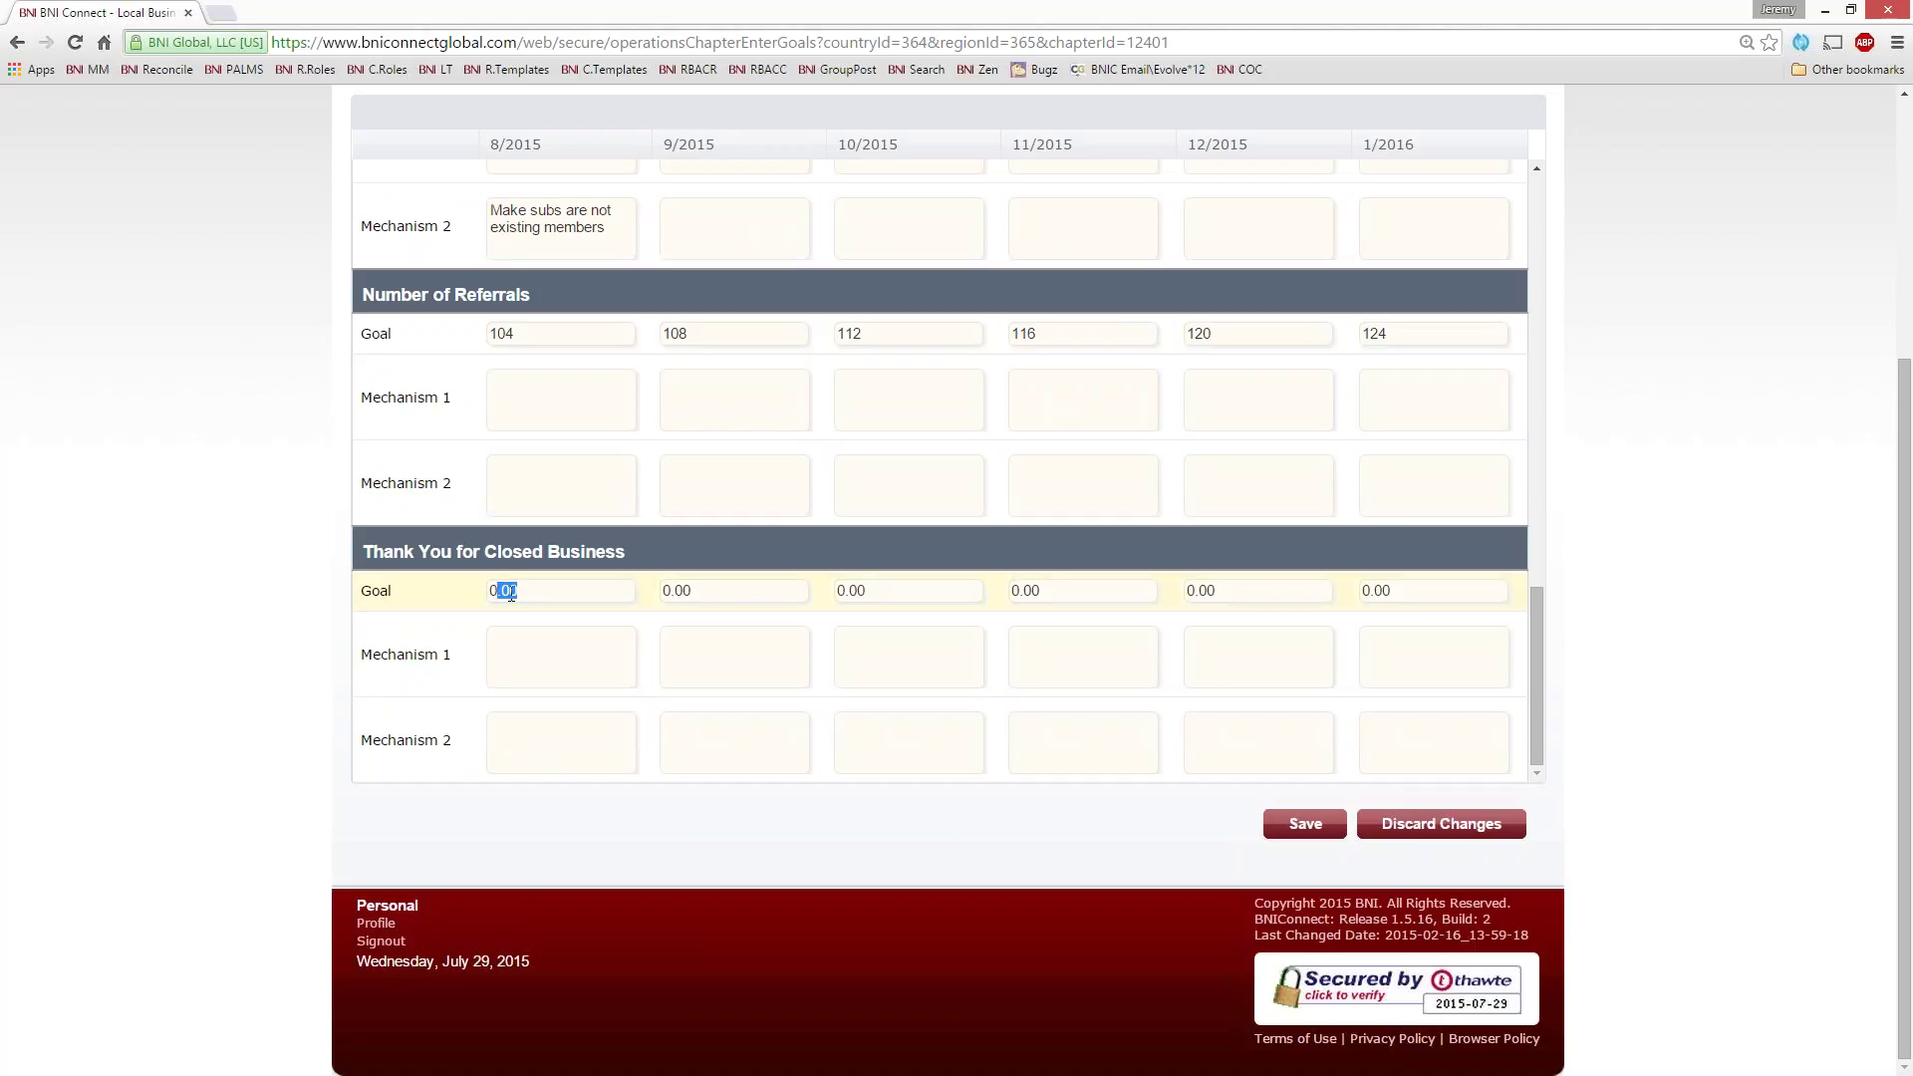
click(558, 596)
drag(542, 594, 404, 560)
text(100000)
key(ctrl+a)
key(ctrl+c)
key(Tab)
key(ctrl+v)
key(Tab)
key(ctrl+v)
key(Tab)
key(ctrl+v)
key(Tab)
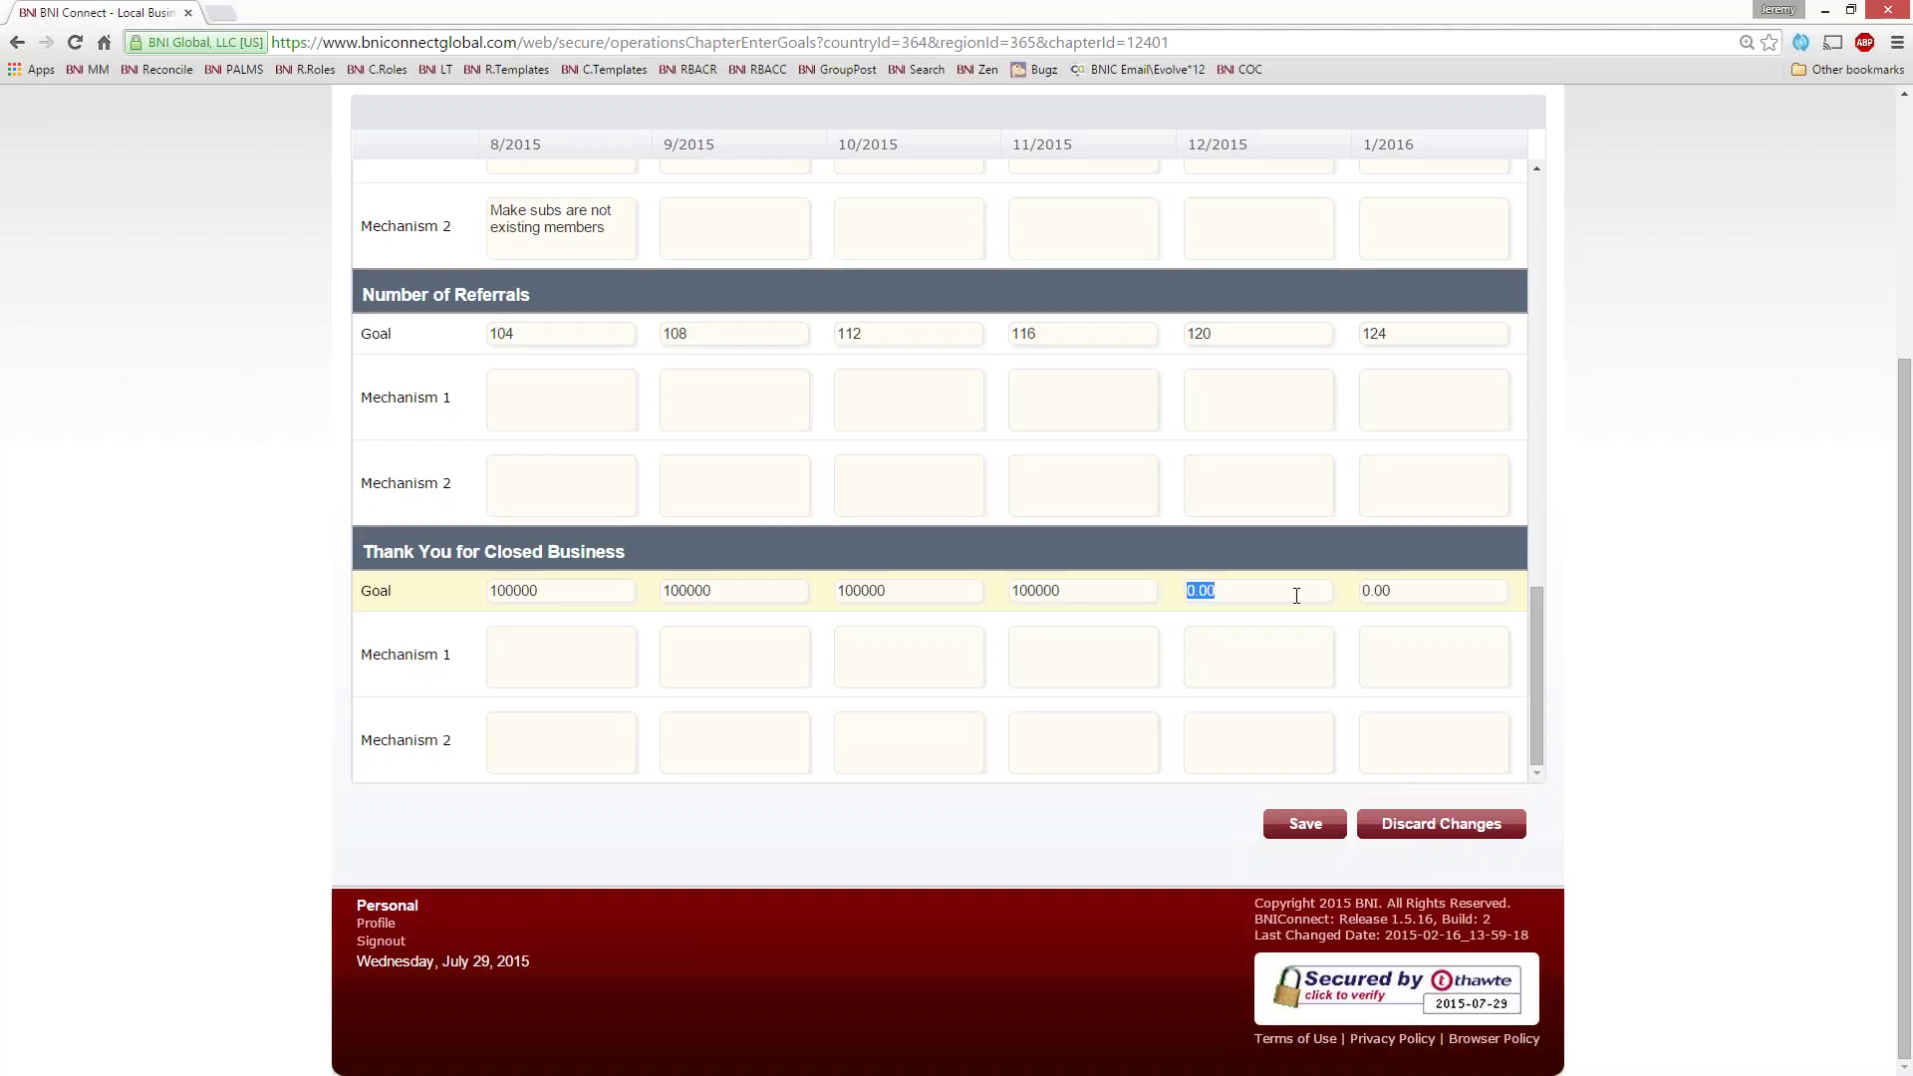
key(ctrl+v)
key(Tab)
key(ctrl+v)
click(1301, 833)
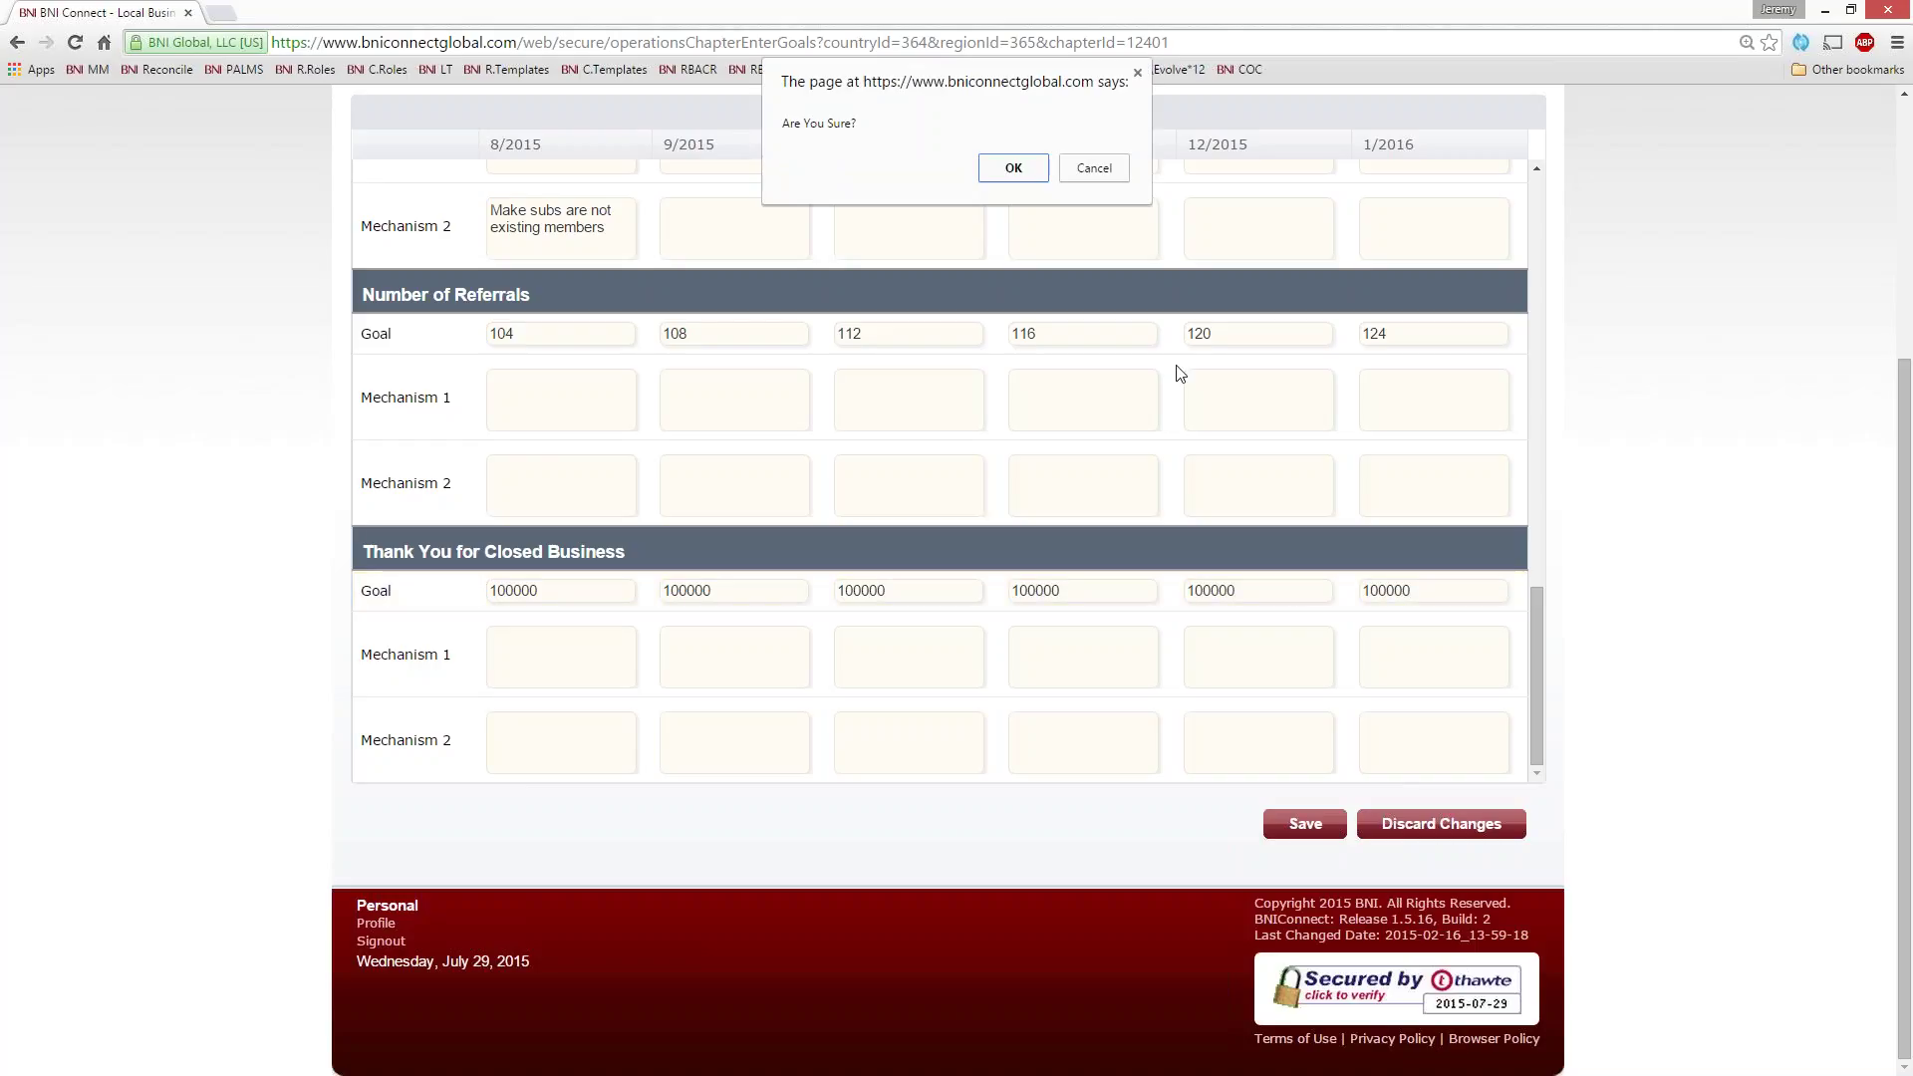
click(1014, 169)
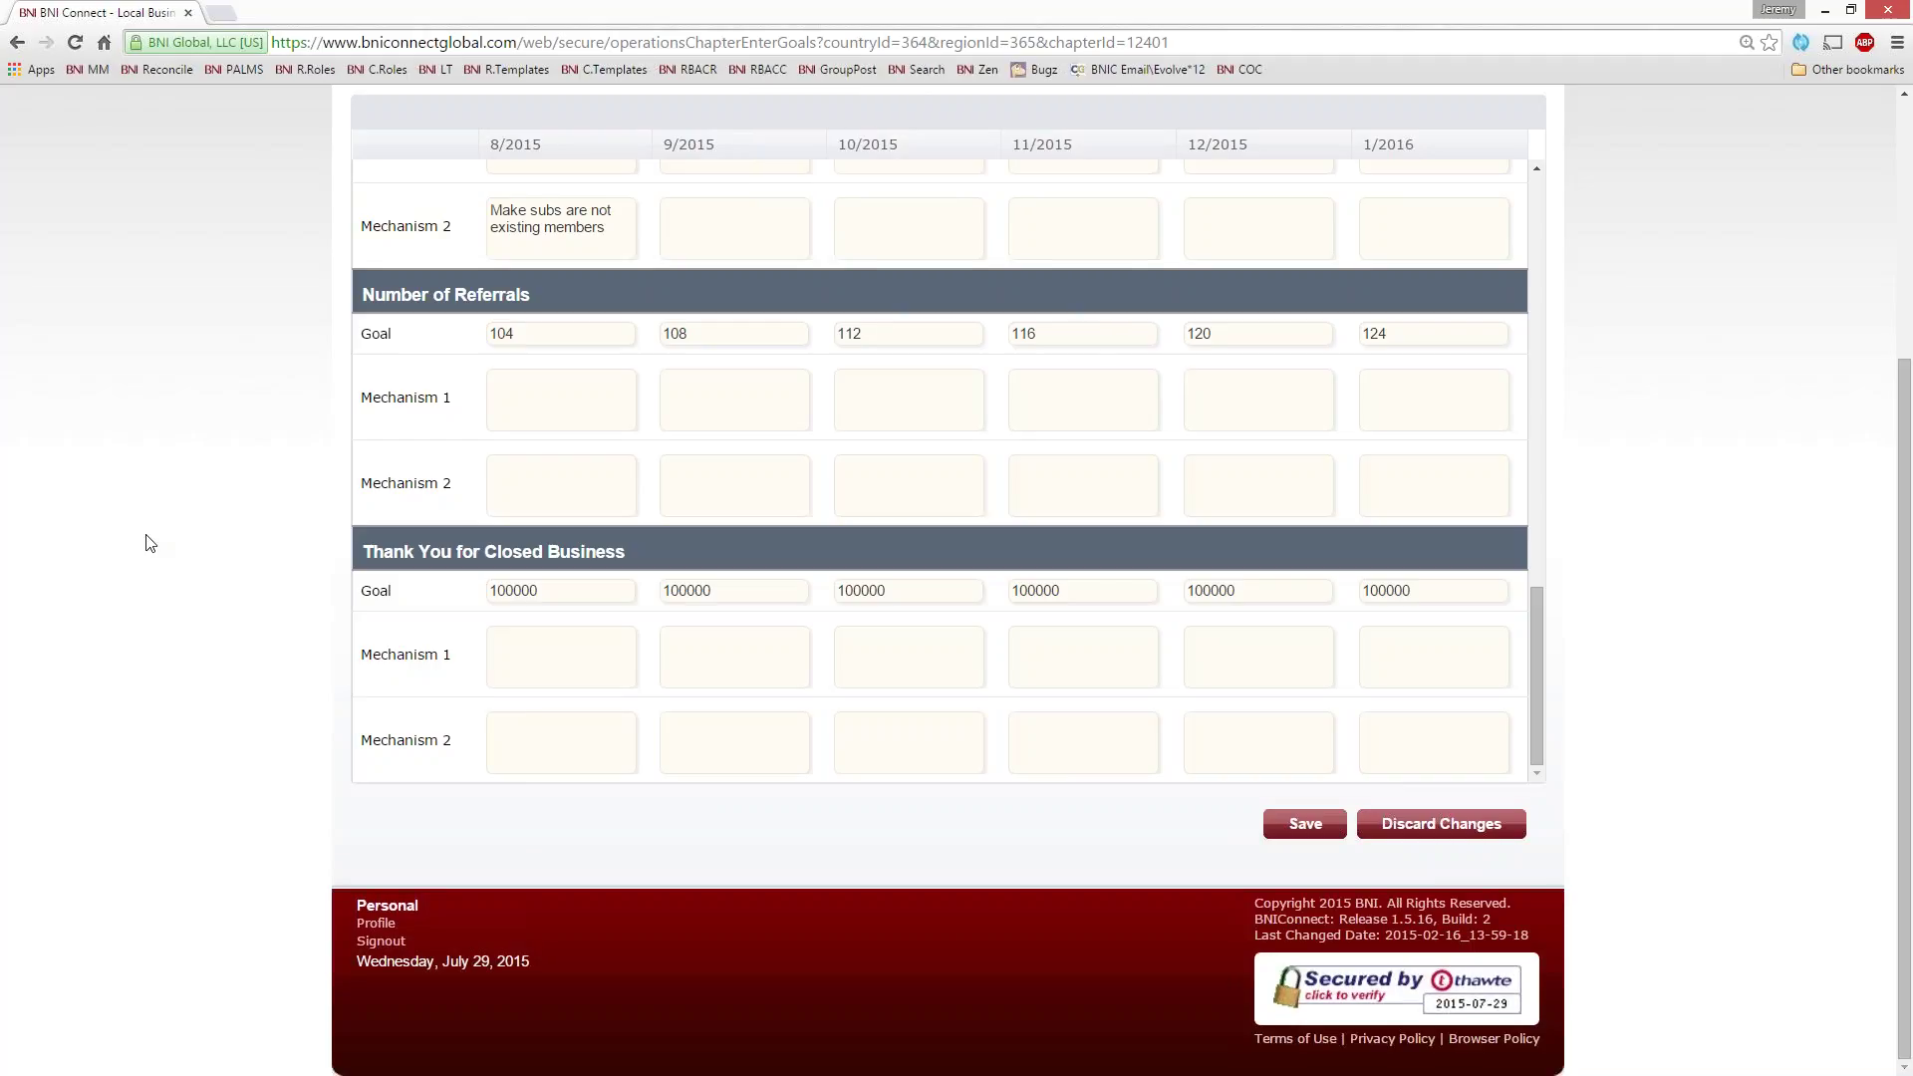
Run the View Chapter Goals report for Frozen Assets with the start date 04/2015
scroll(521, 696, up, 10)
scroll(629, 658, up, 6)
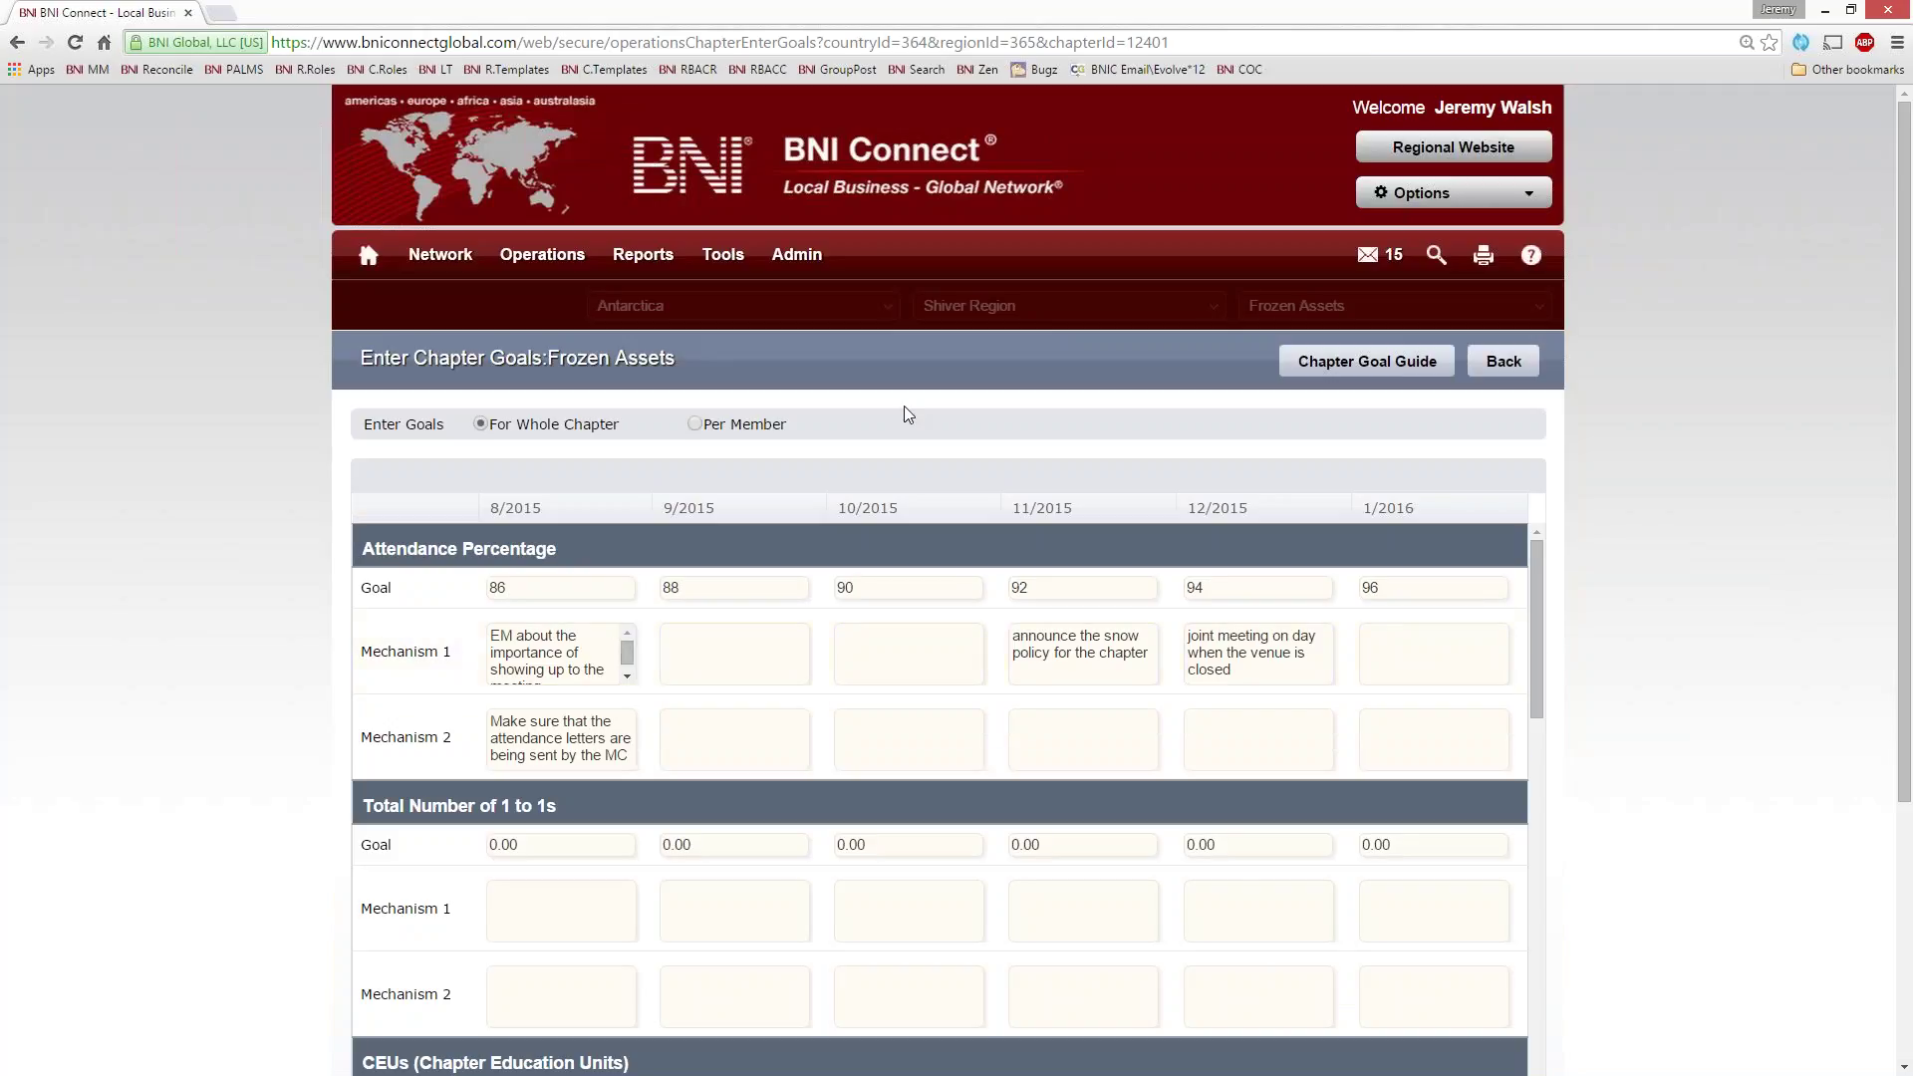
mouse_move(542, 256)
click(528, 411)
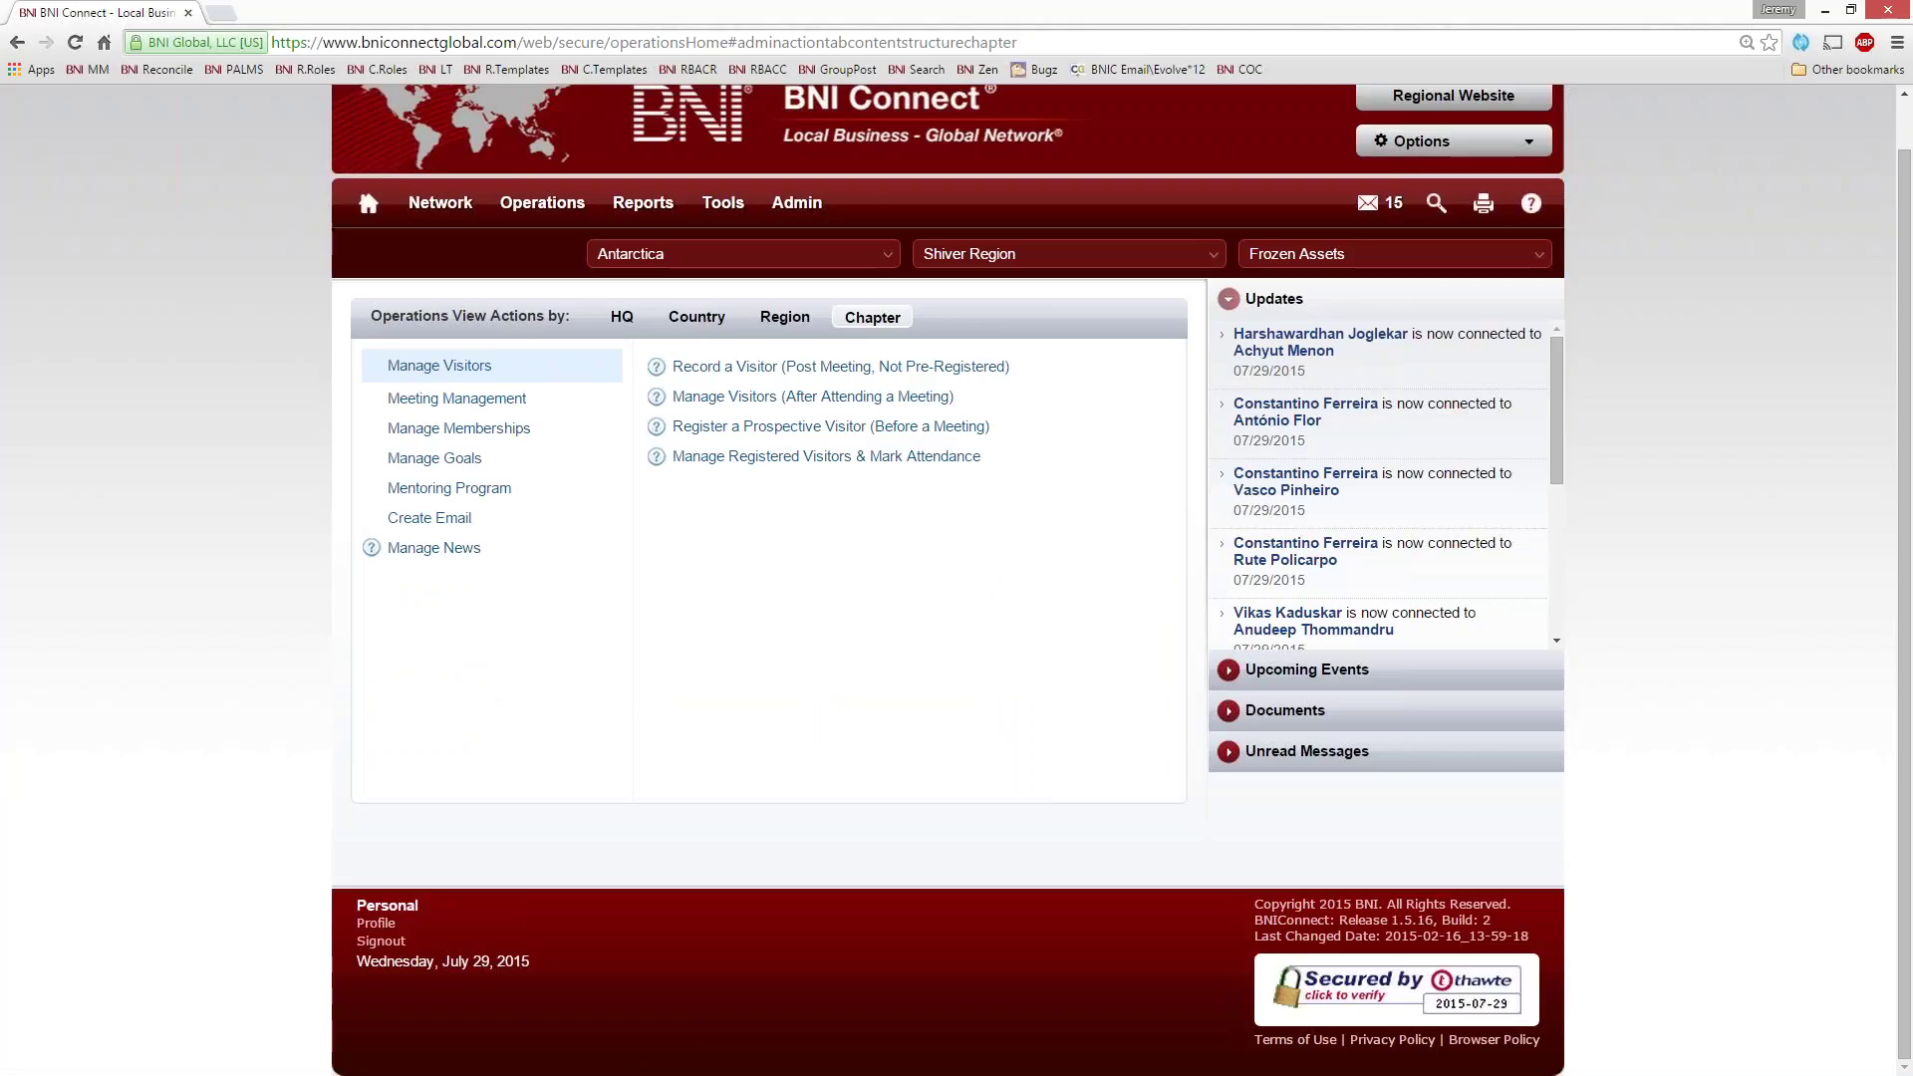
click(442, 463)
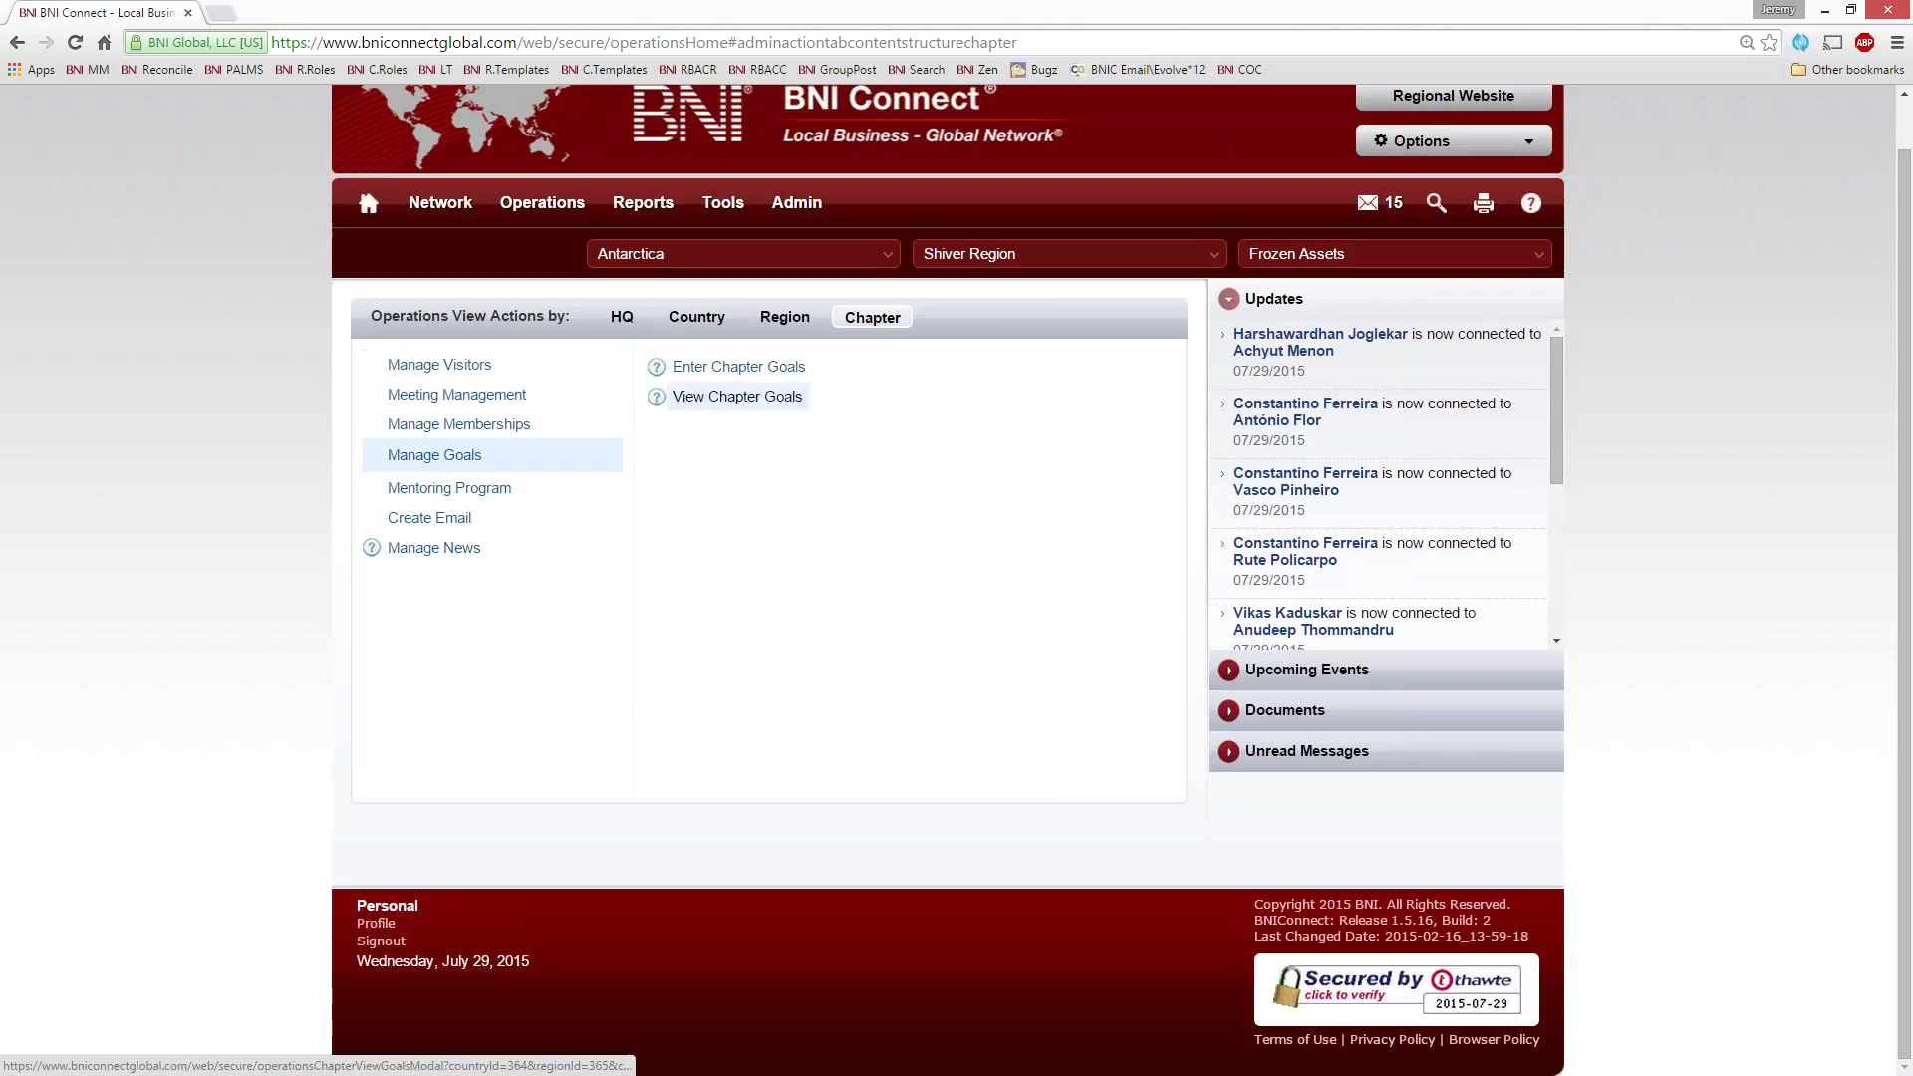
click(717, 397)
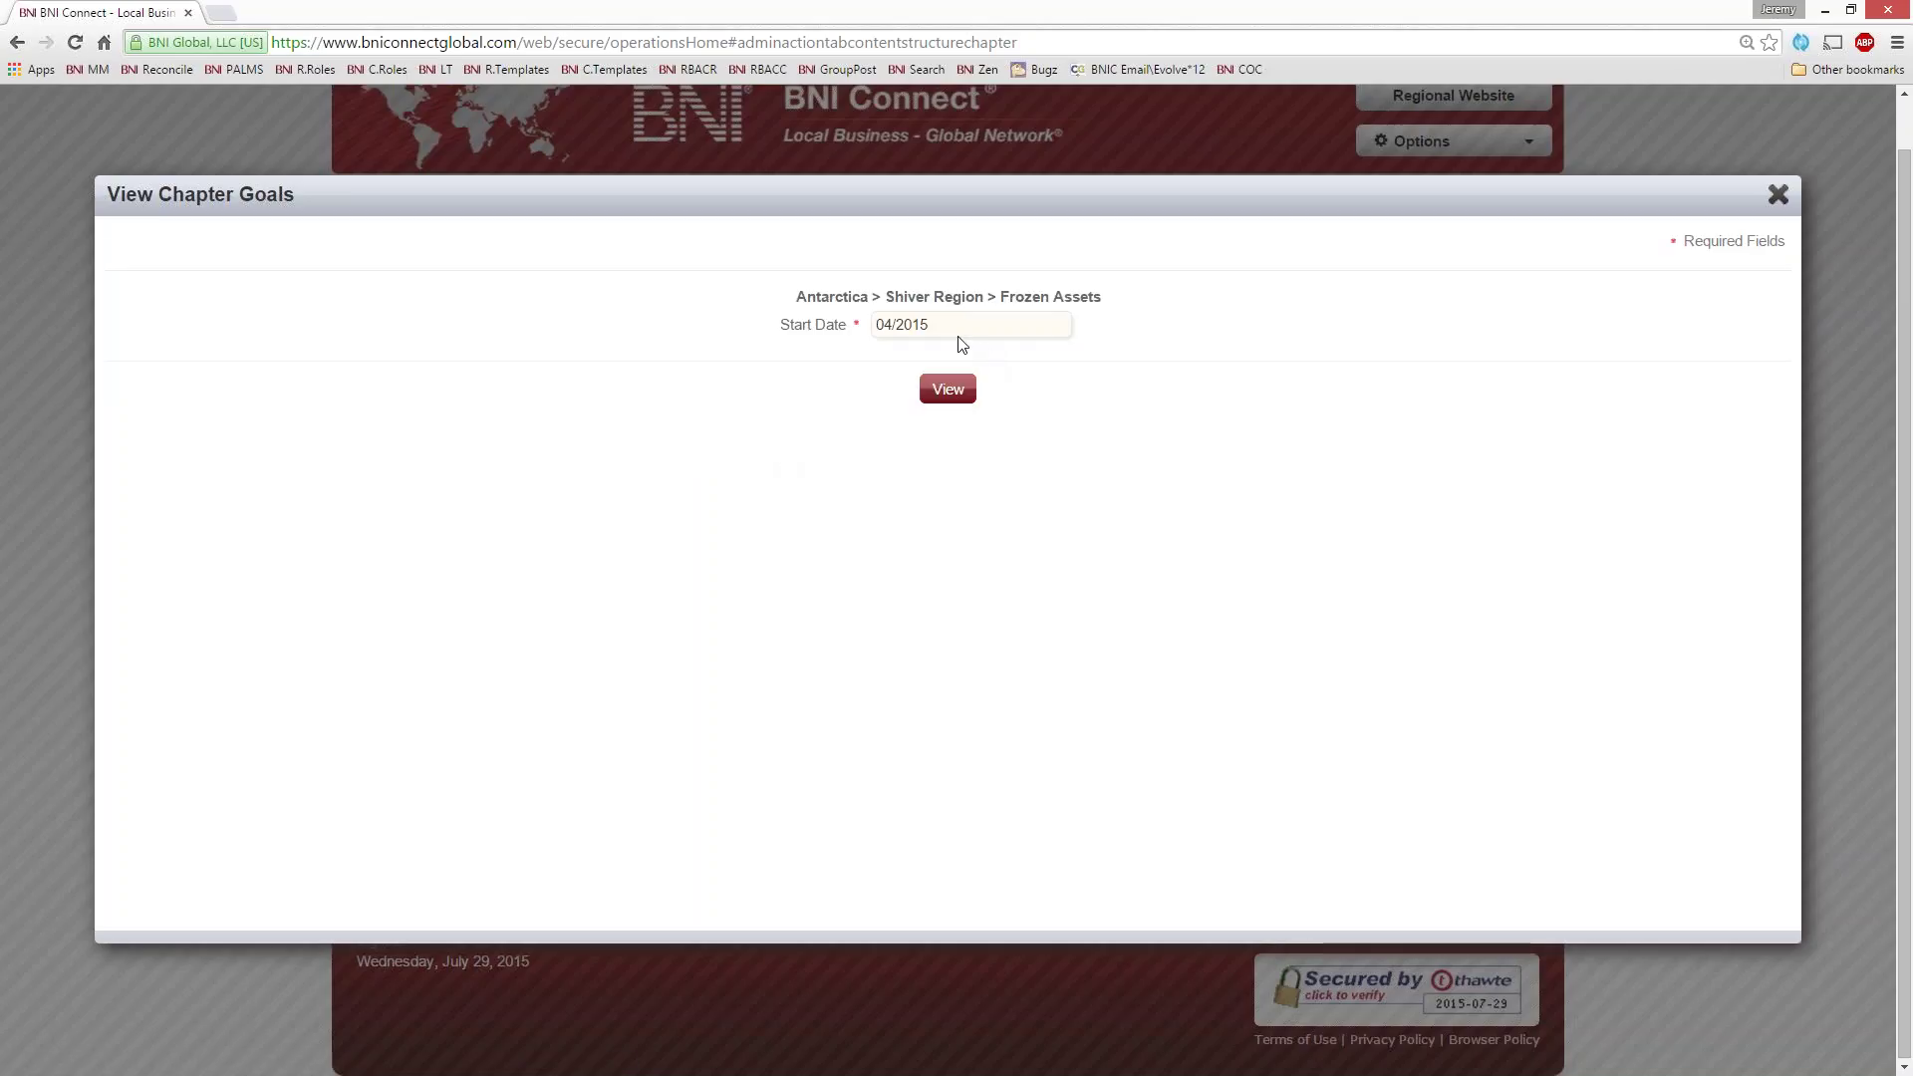
click(948, 388)
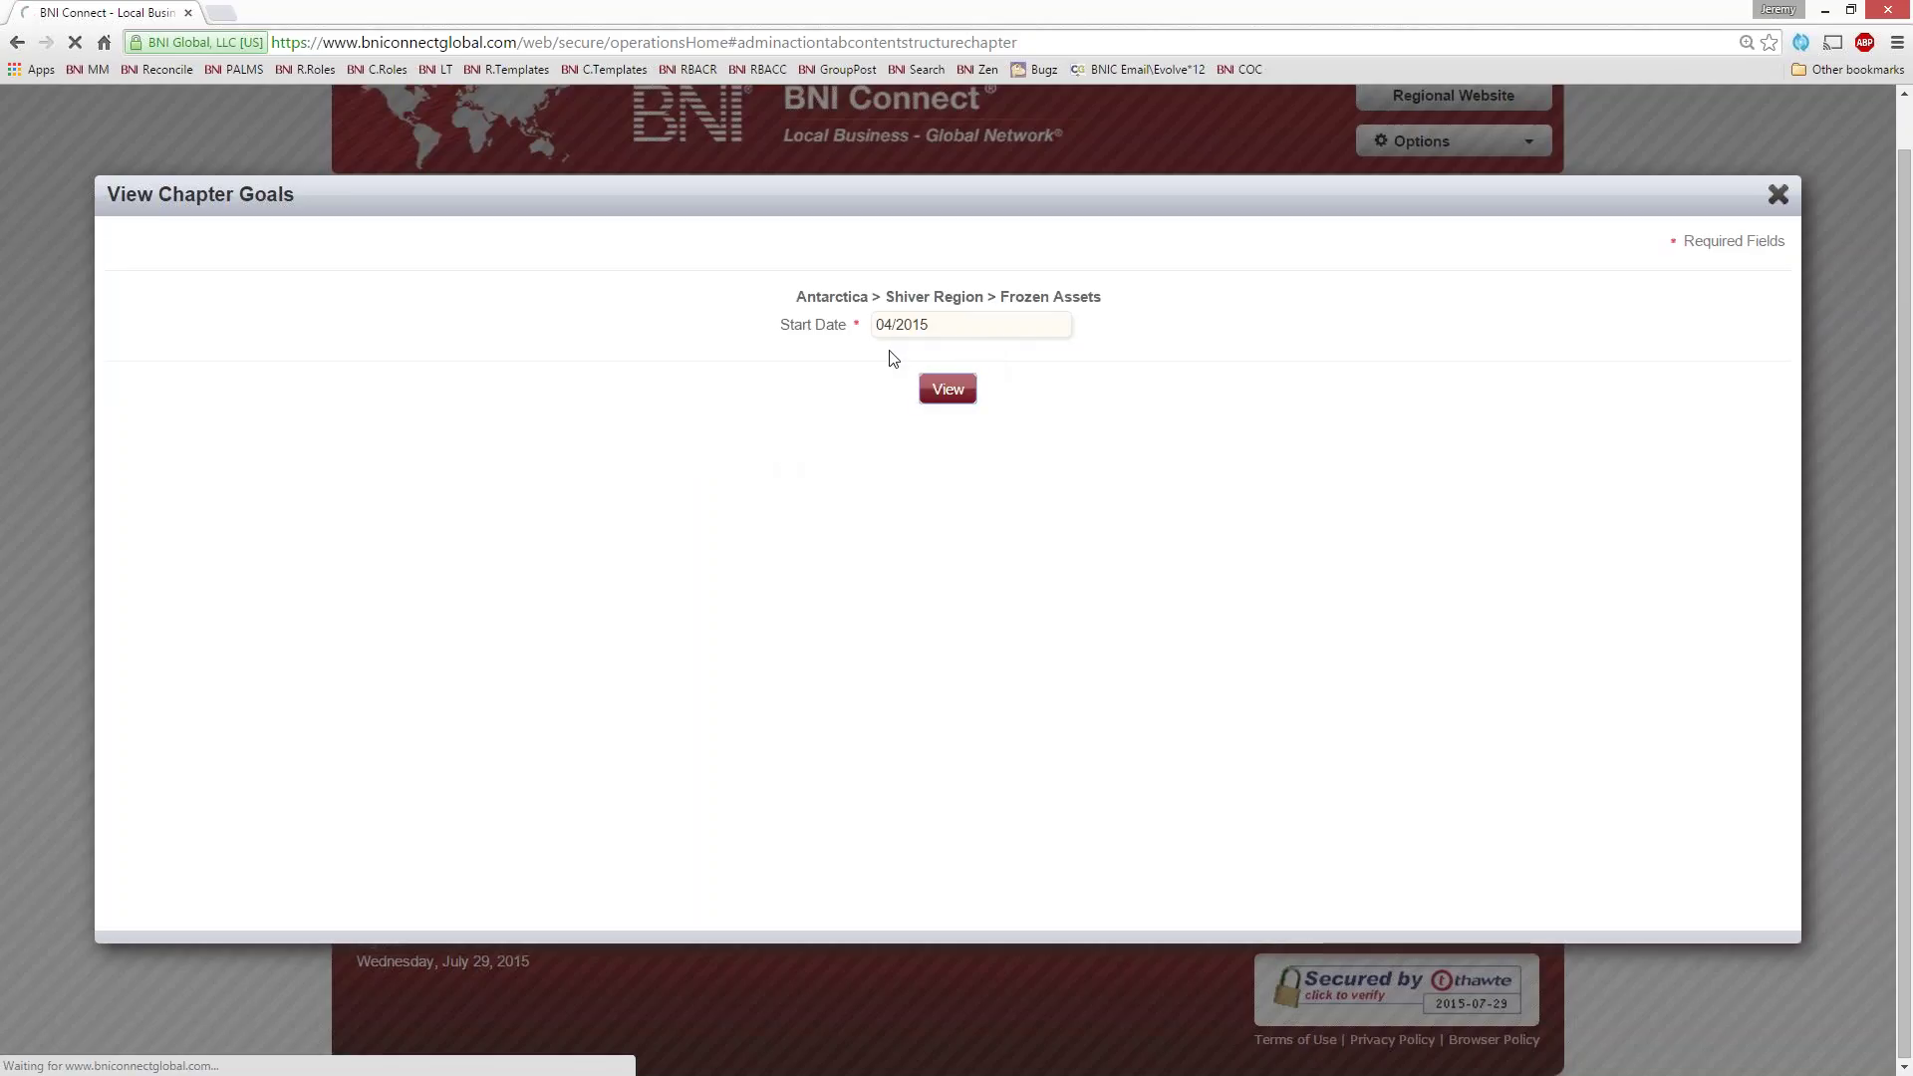
Review the Frozen Assets goals, actuals and mechanisms from Attendance Percentage to Thank You for Closed Business, and close the report
scroll(1280, 829, down, 1)
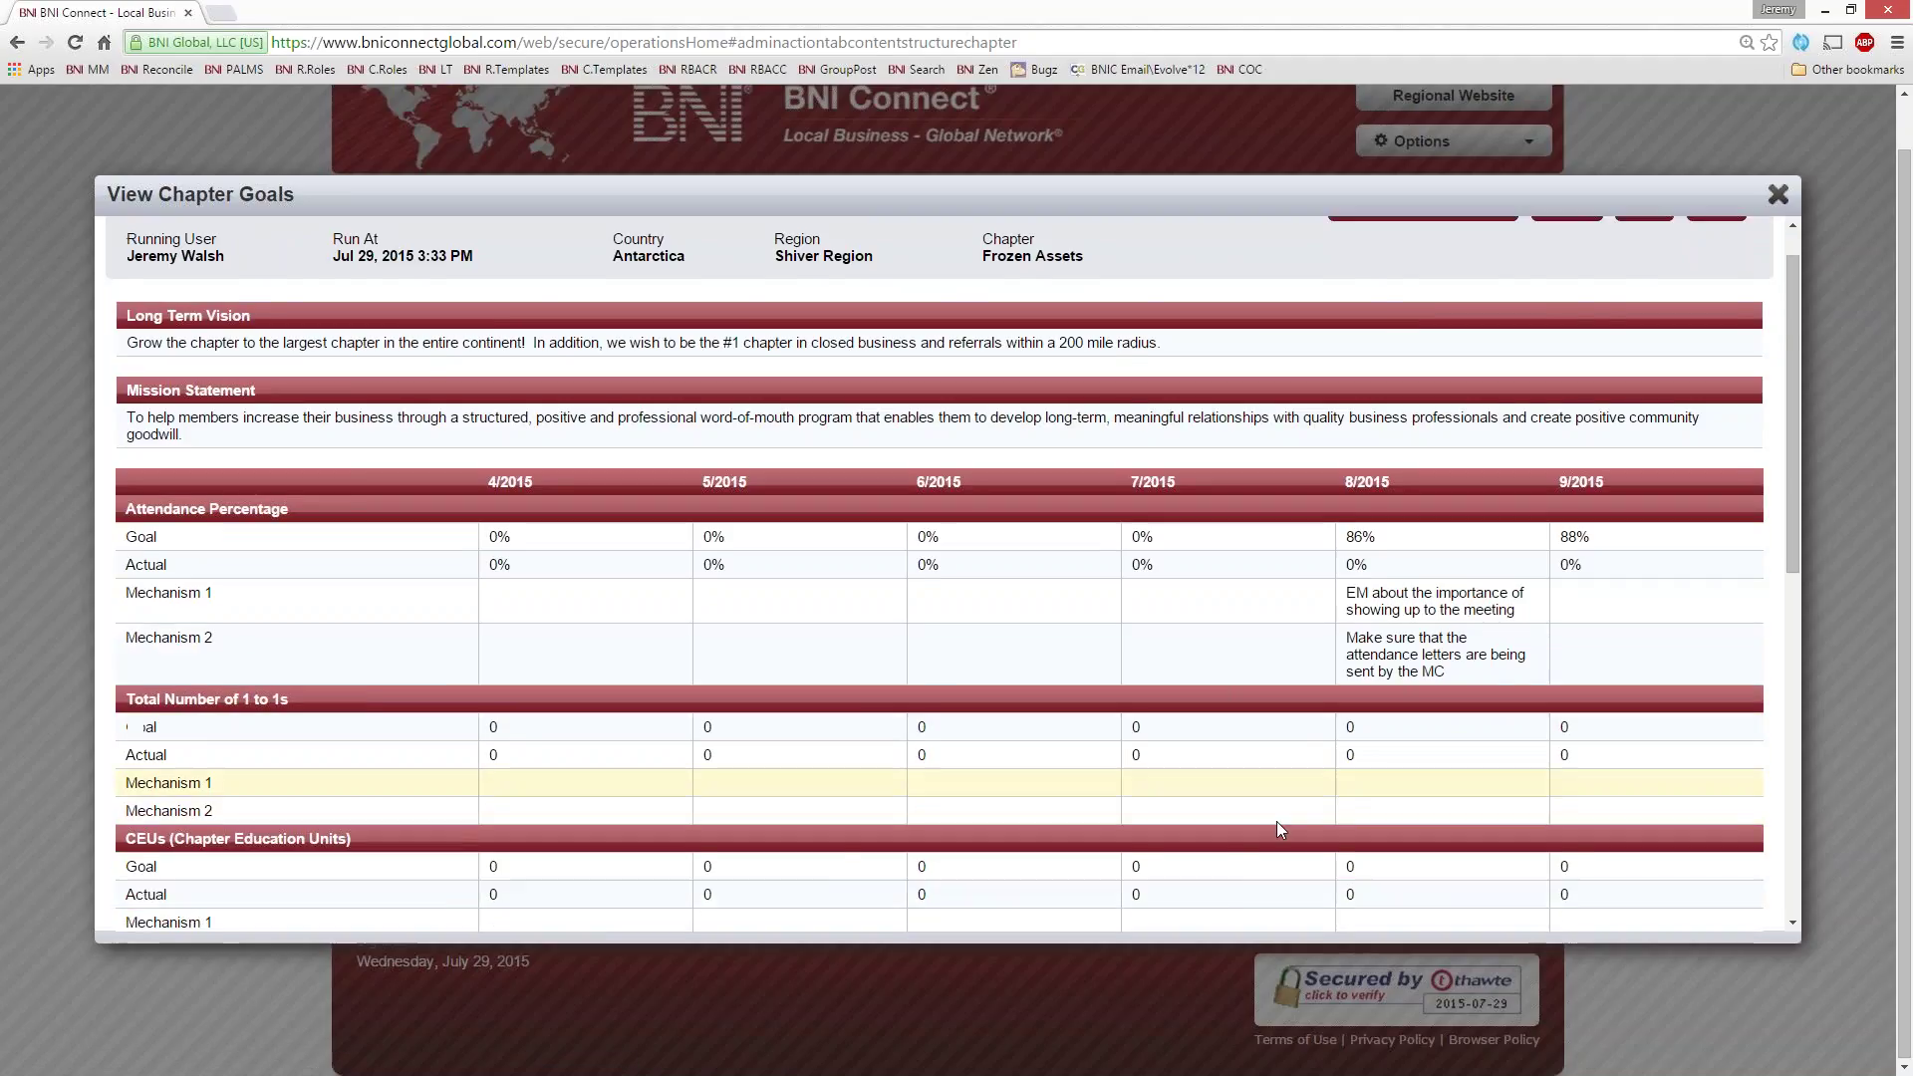
scroll(1276, 822, up, 3)
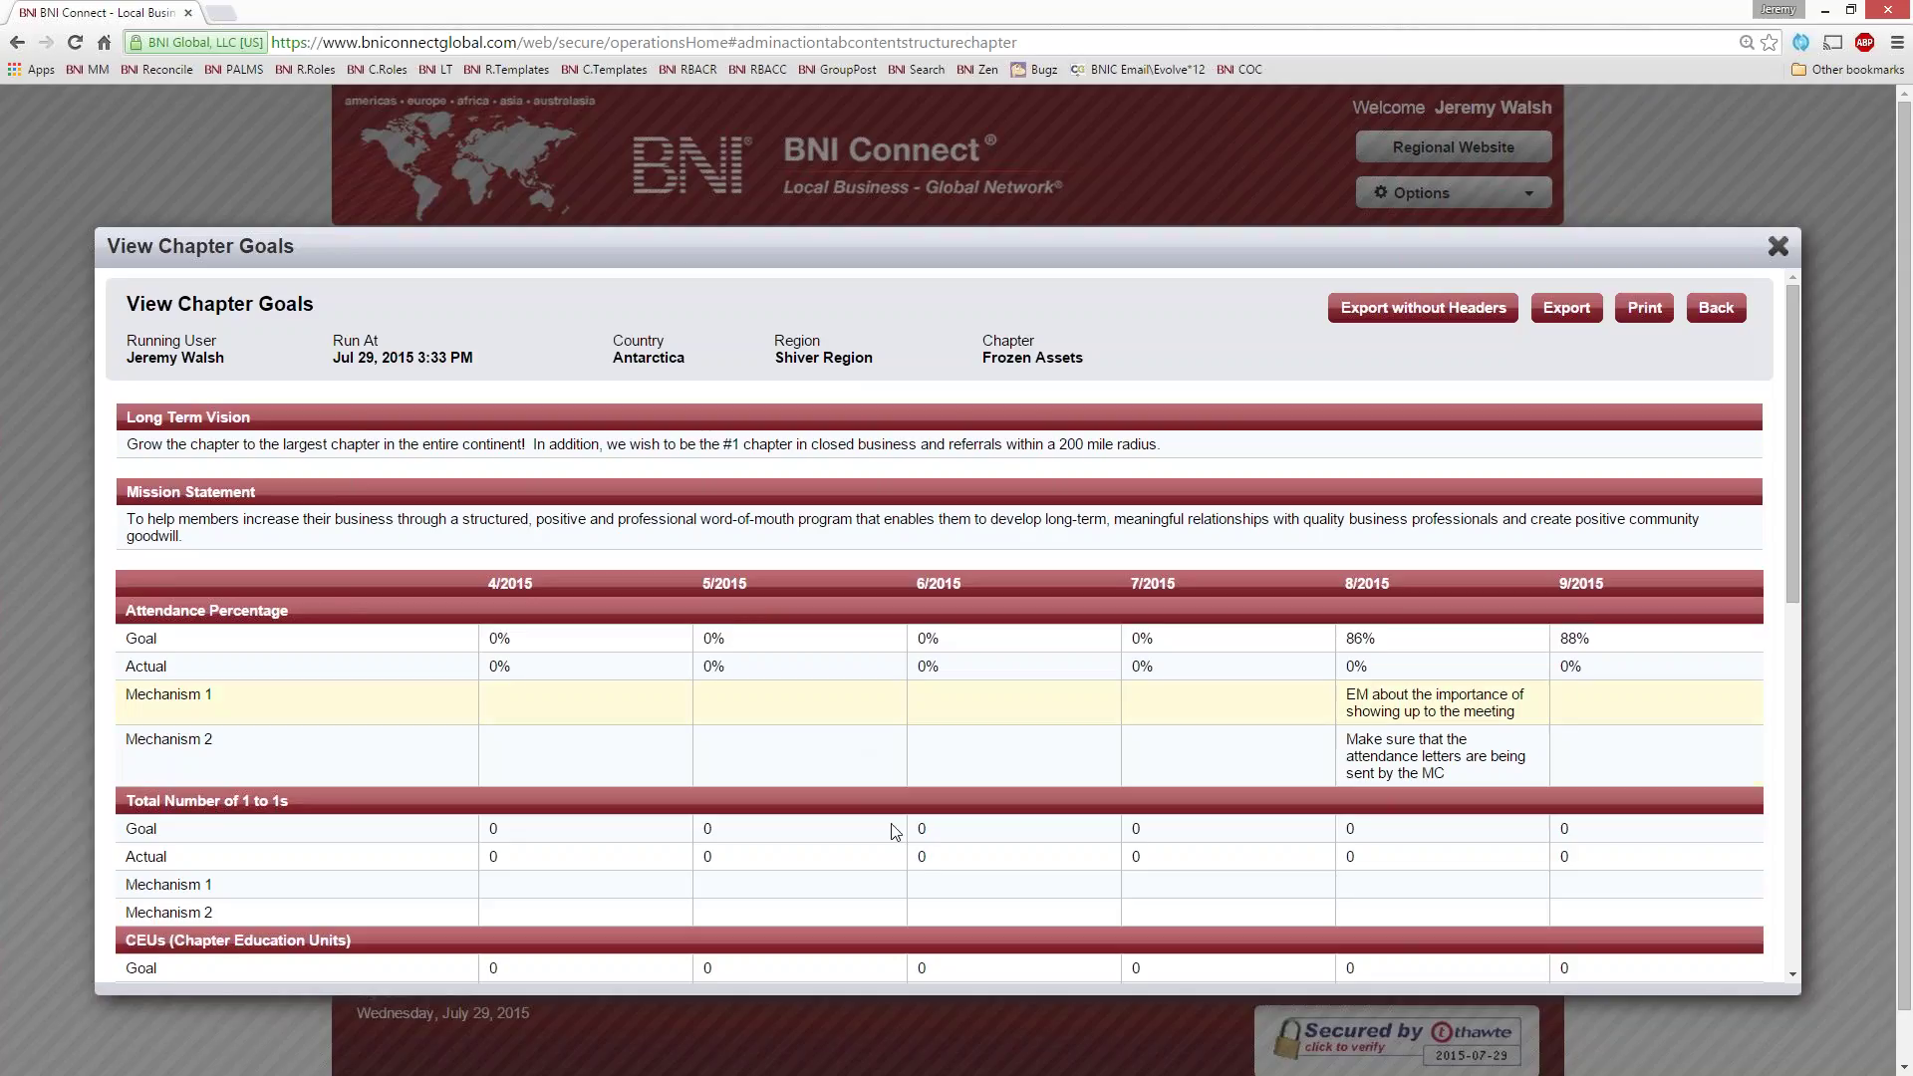
scroll(1383, 929, down, 2)
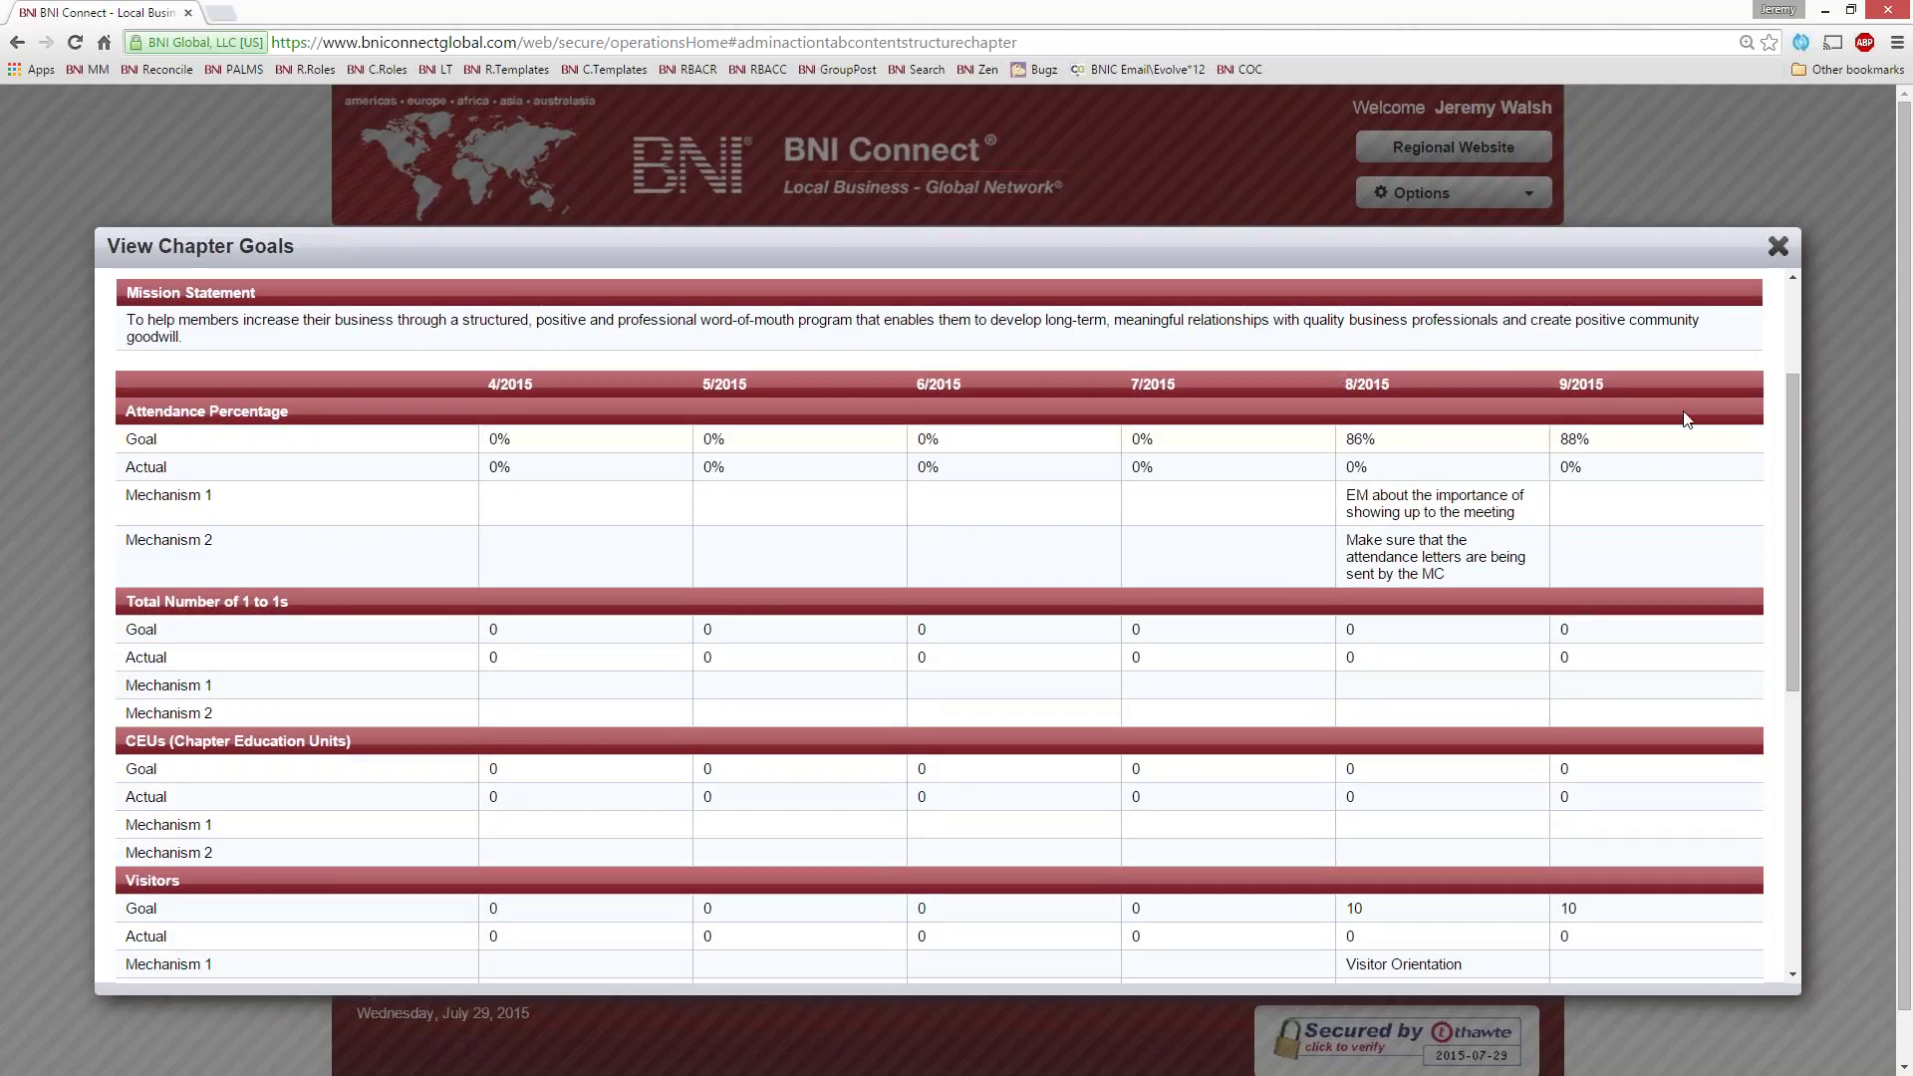
scroll(1452, 512, down, 5)
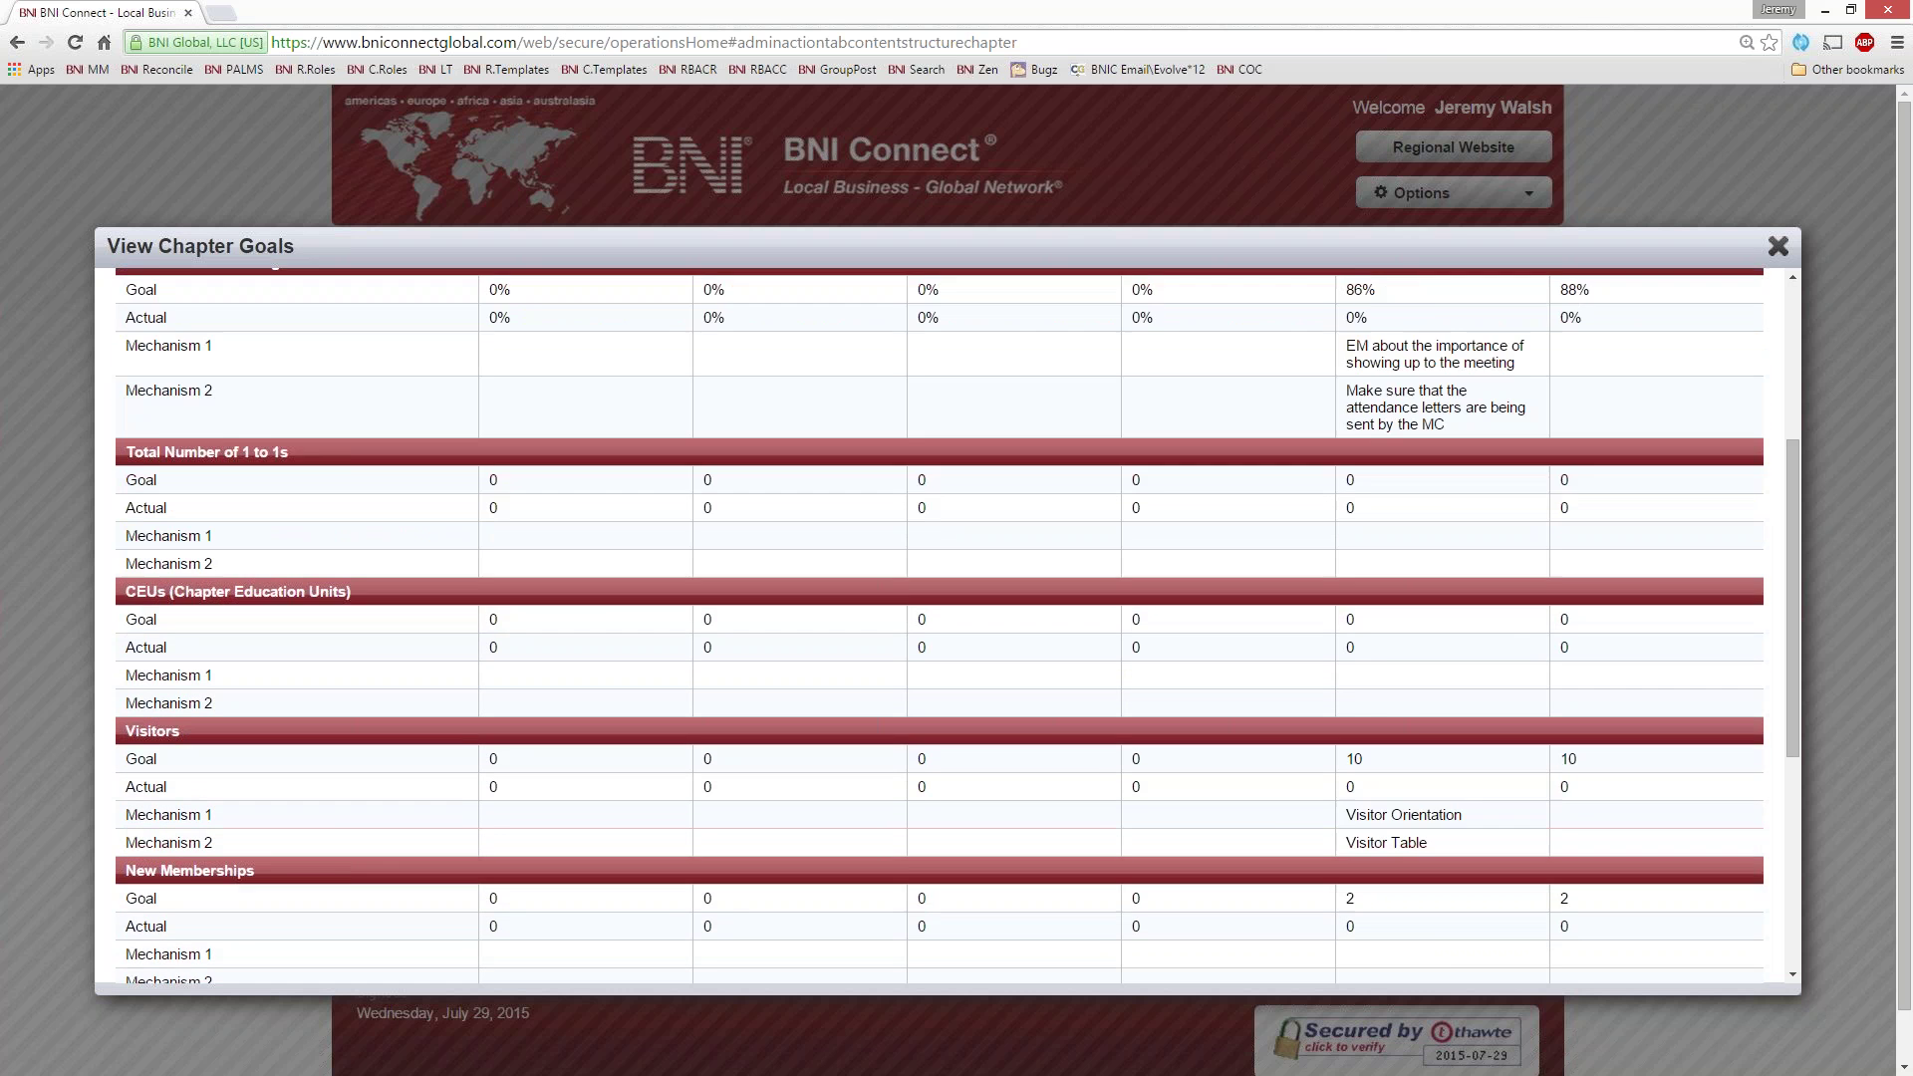
scroll(1457, 673, down, 3)
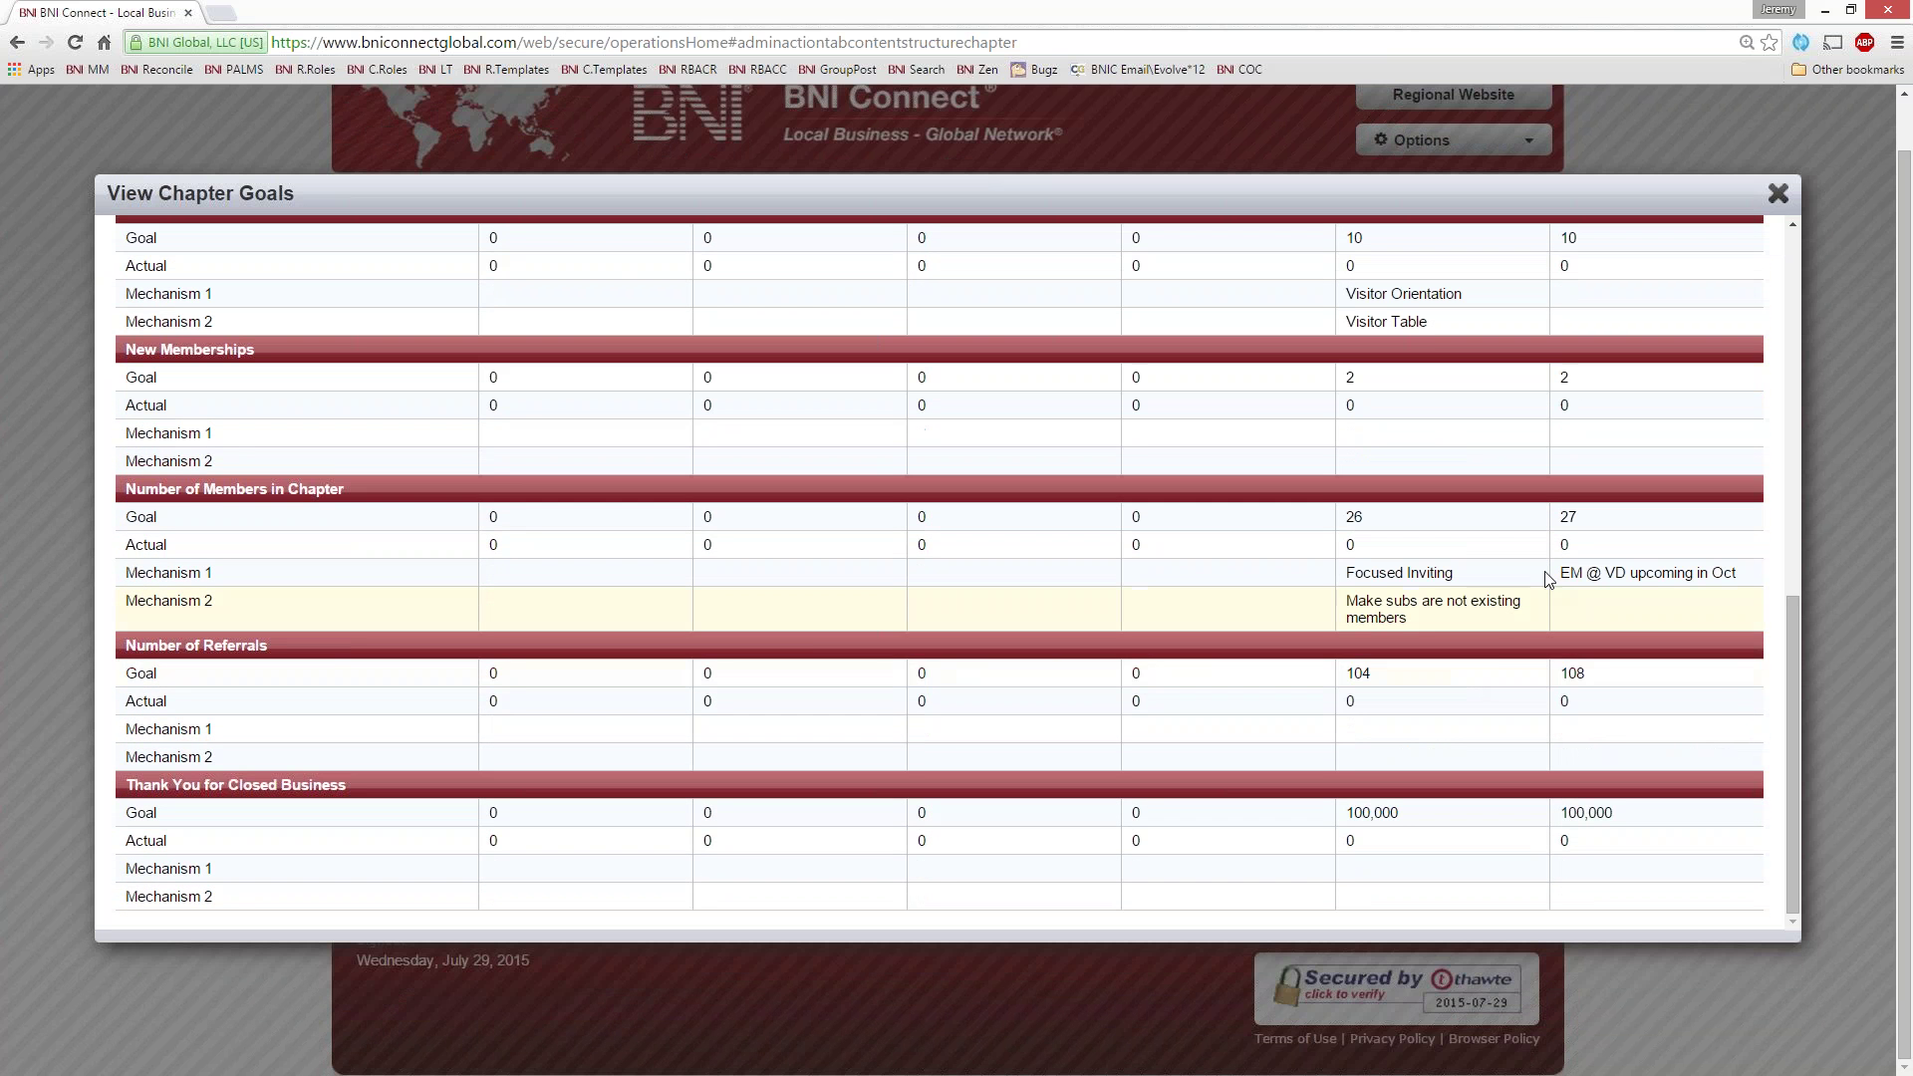
scroll(1497, 657, up, 8)
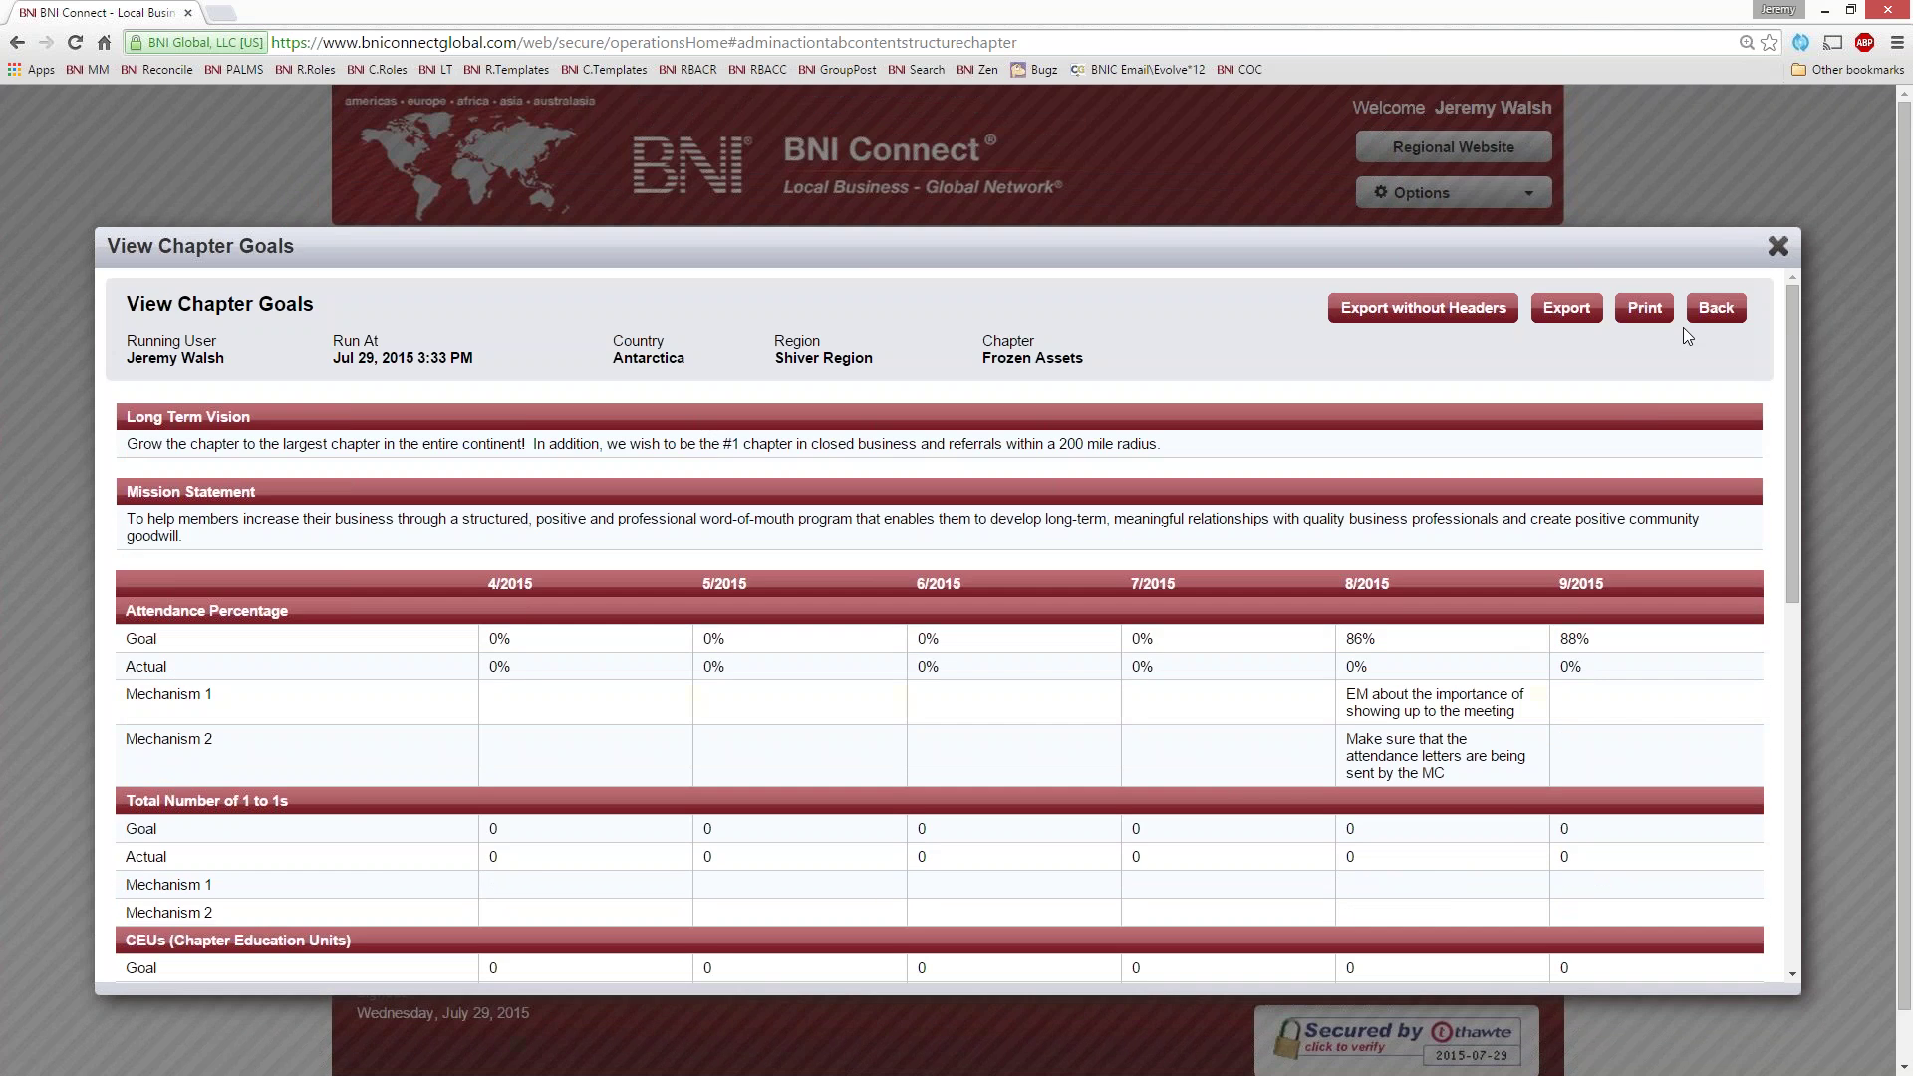
click(1779, 246)
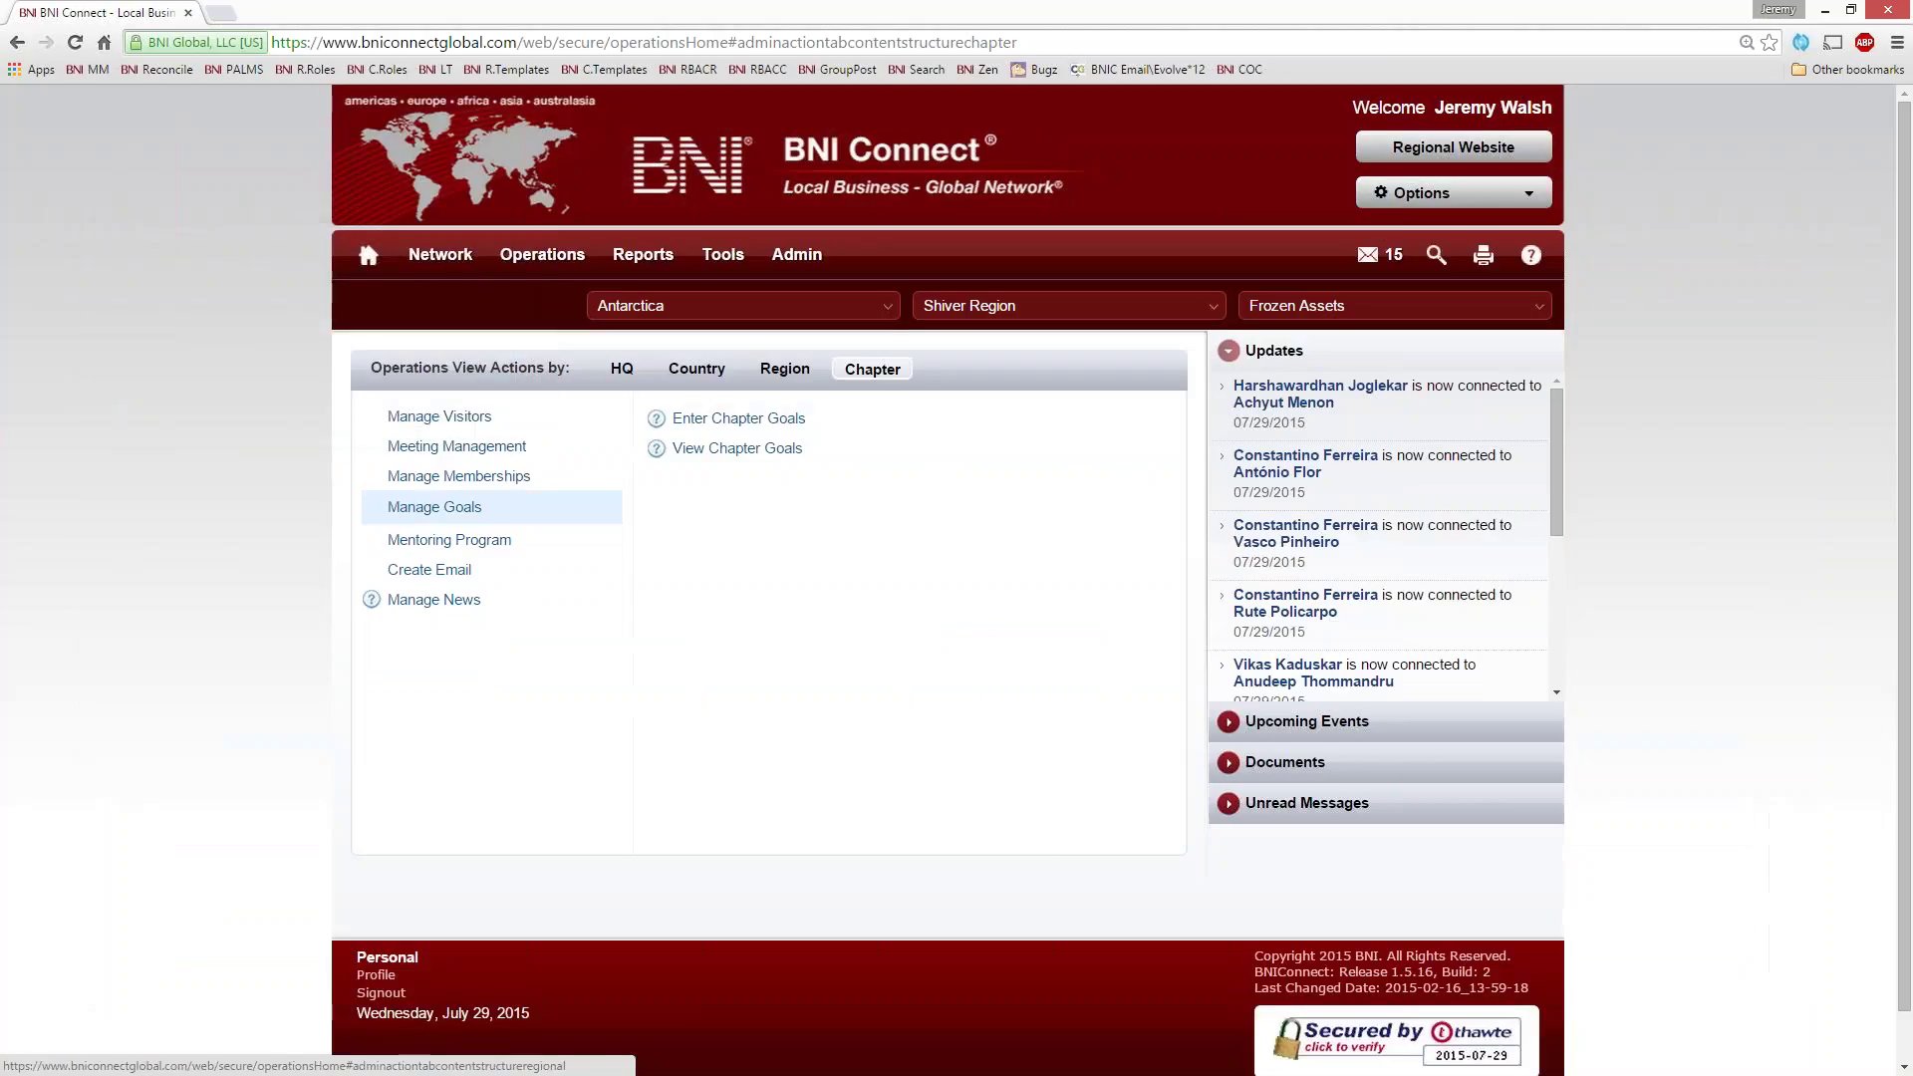
Switch the country to United States and the region to FL Central West
click(697, 304)
text(s)
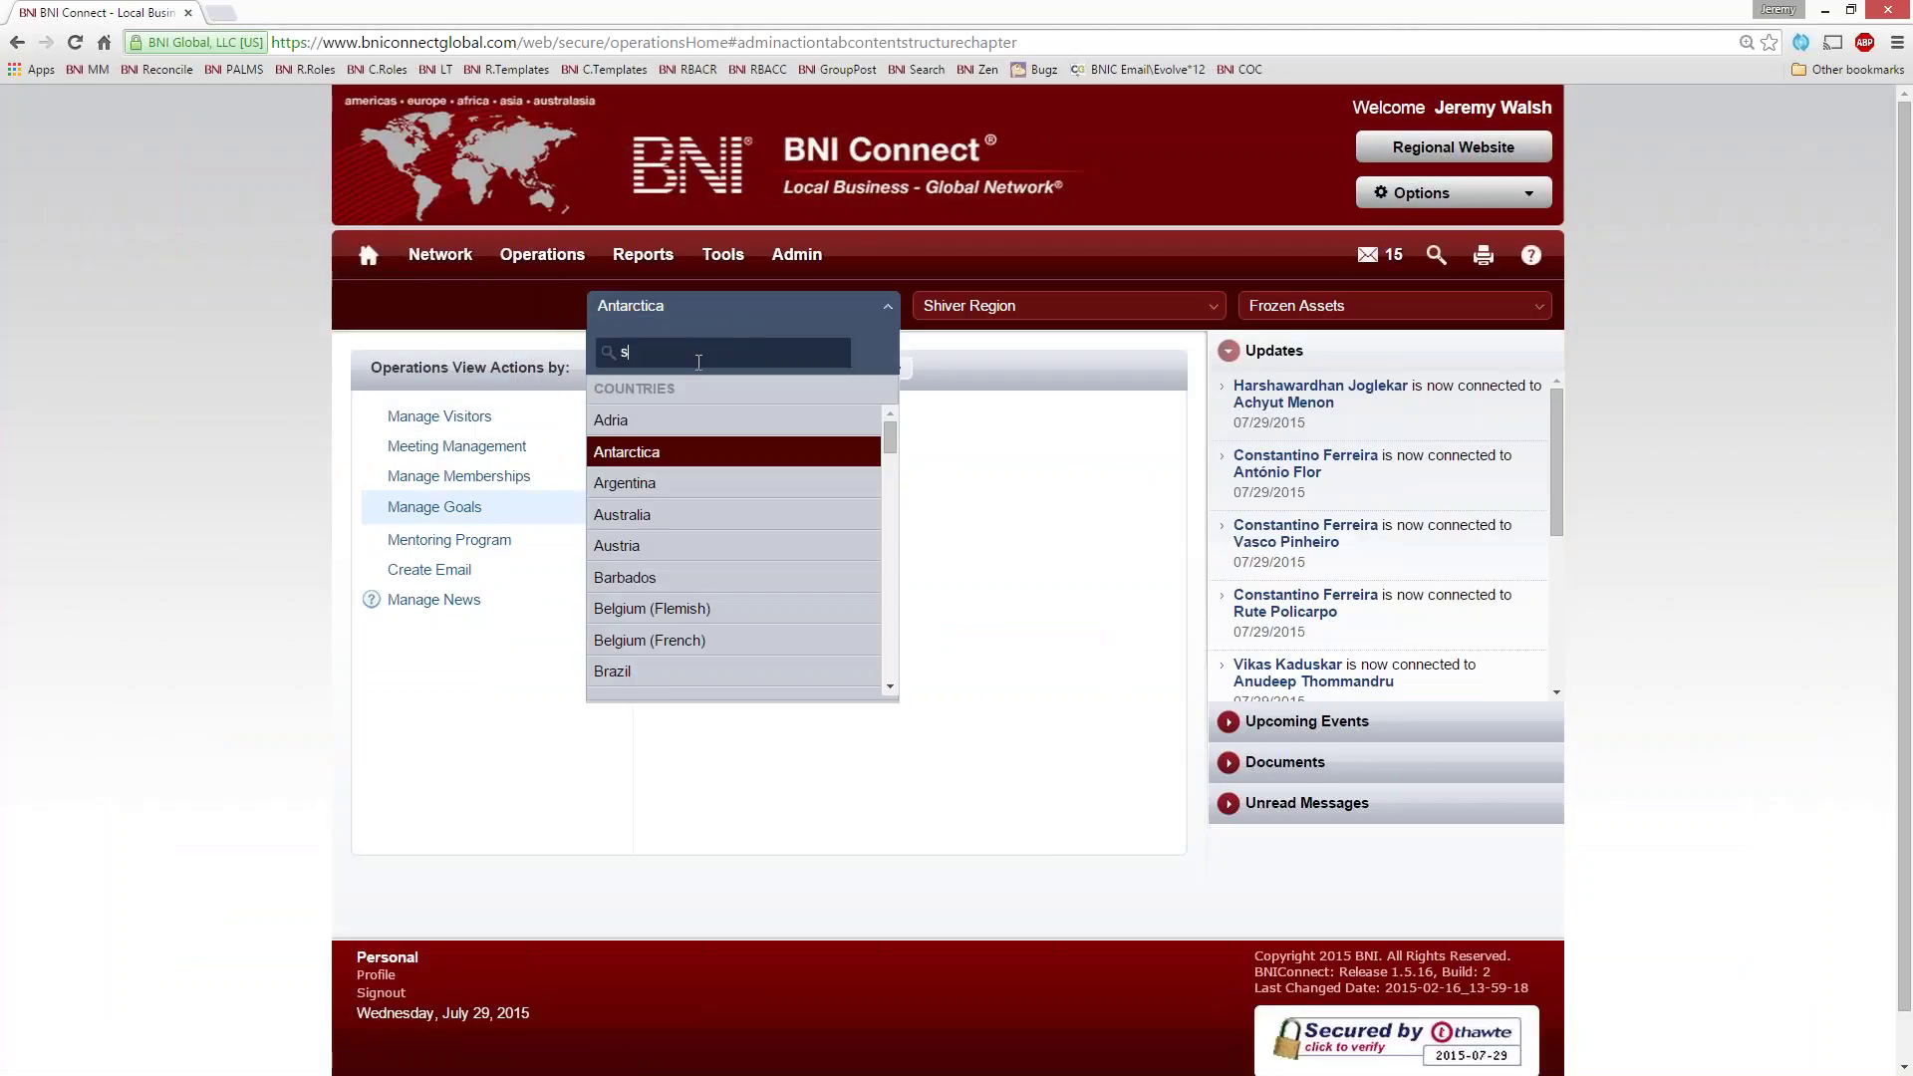
text(tate)
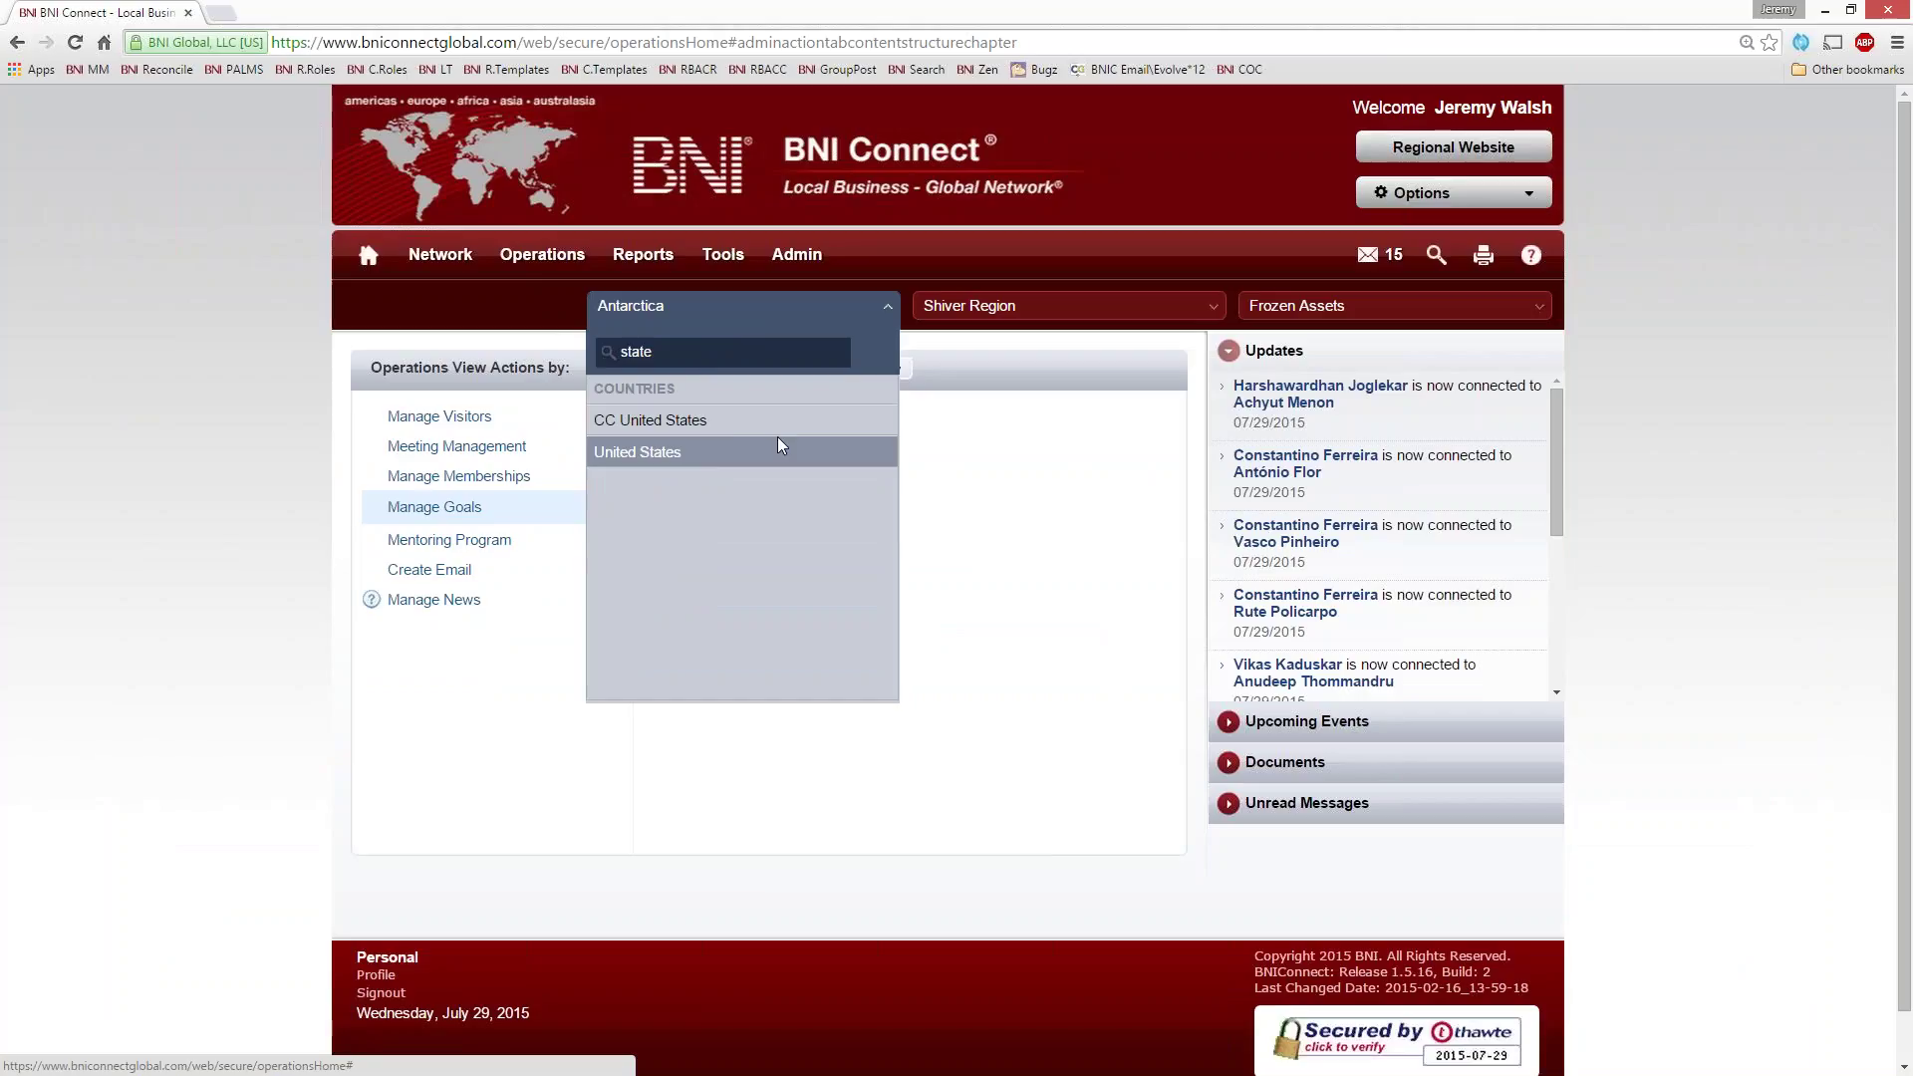
key(Return)
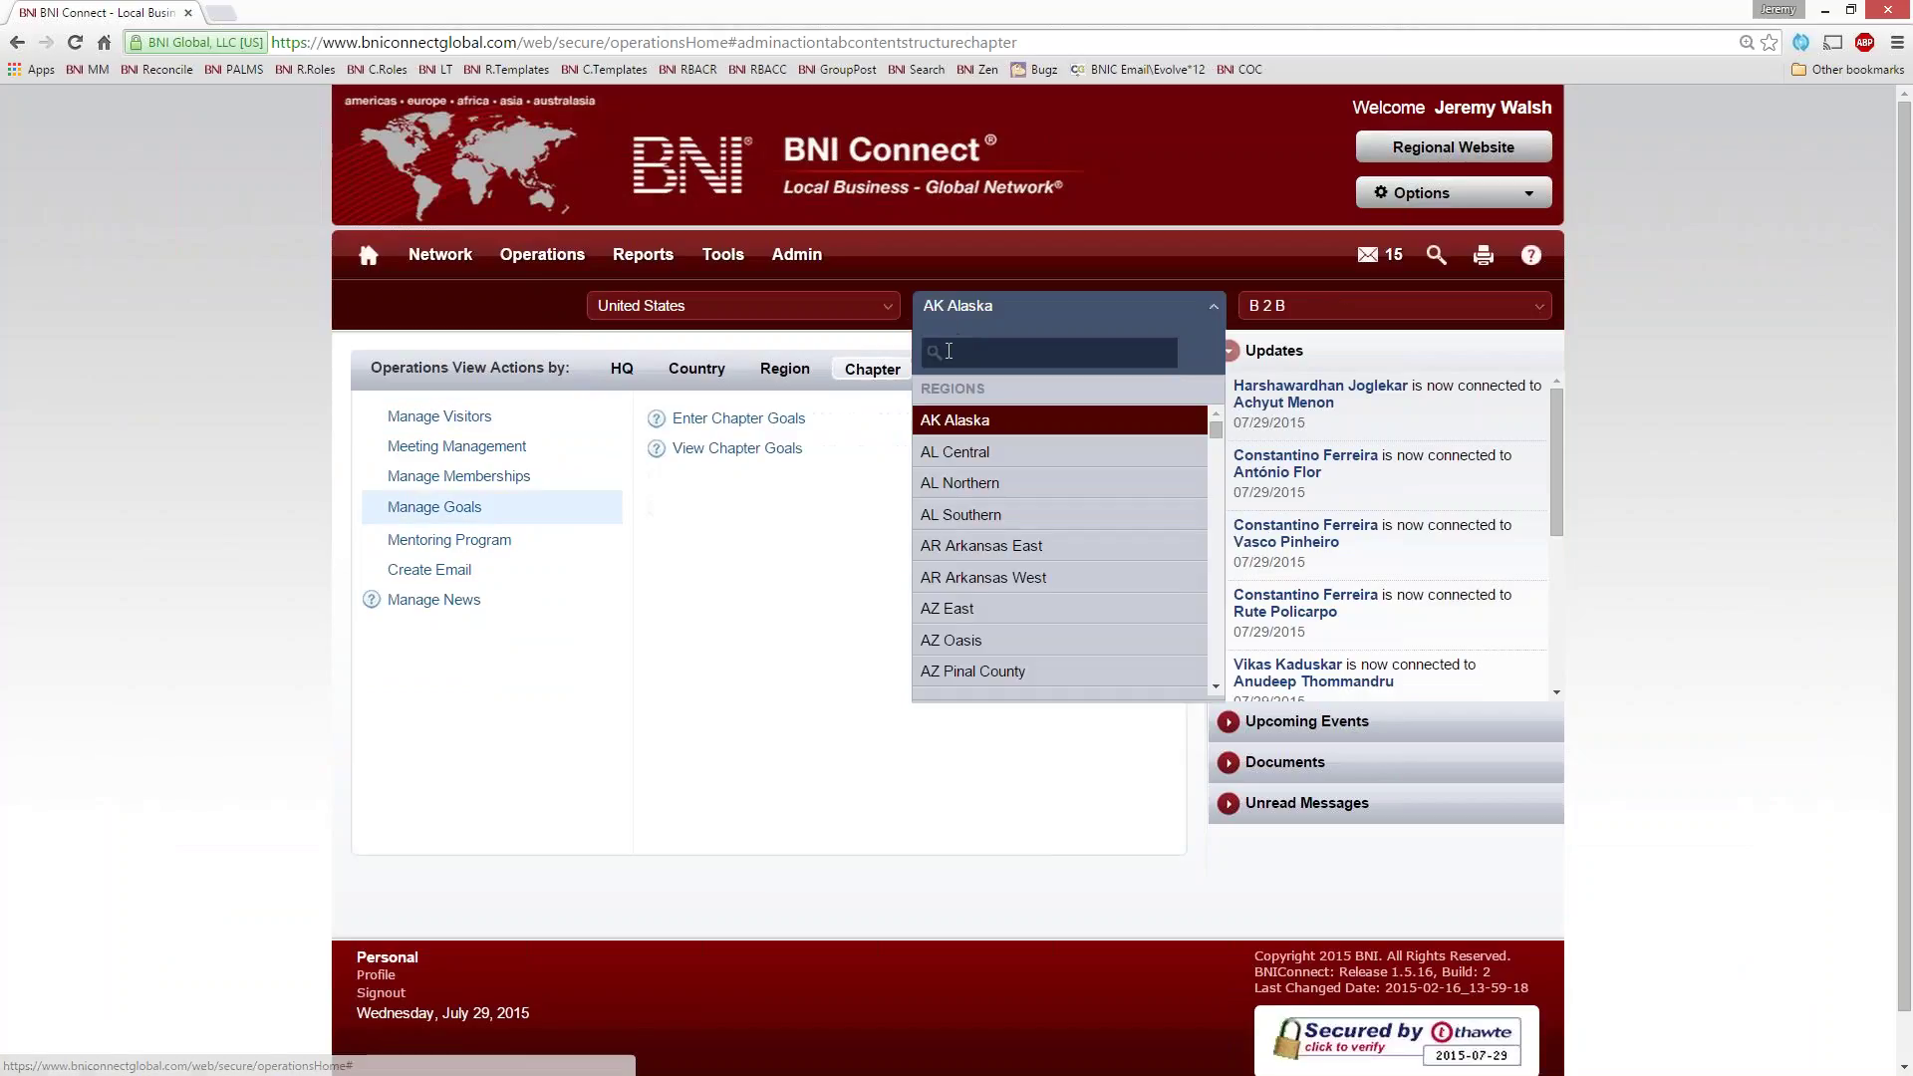
text(fl)
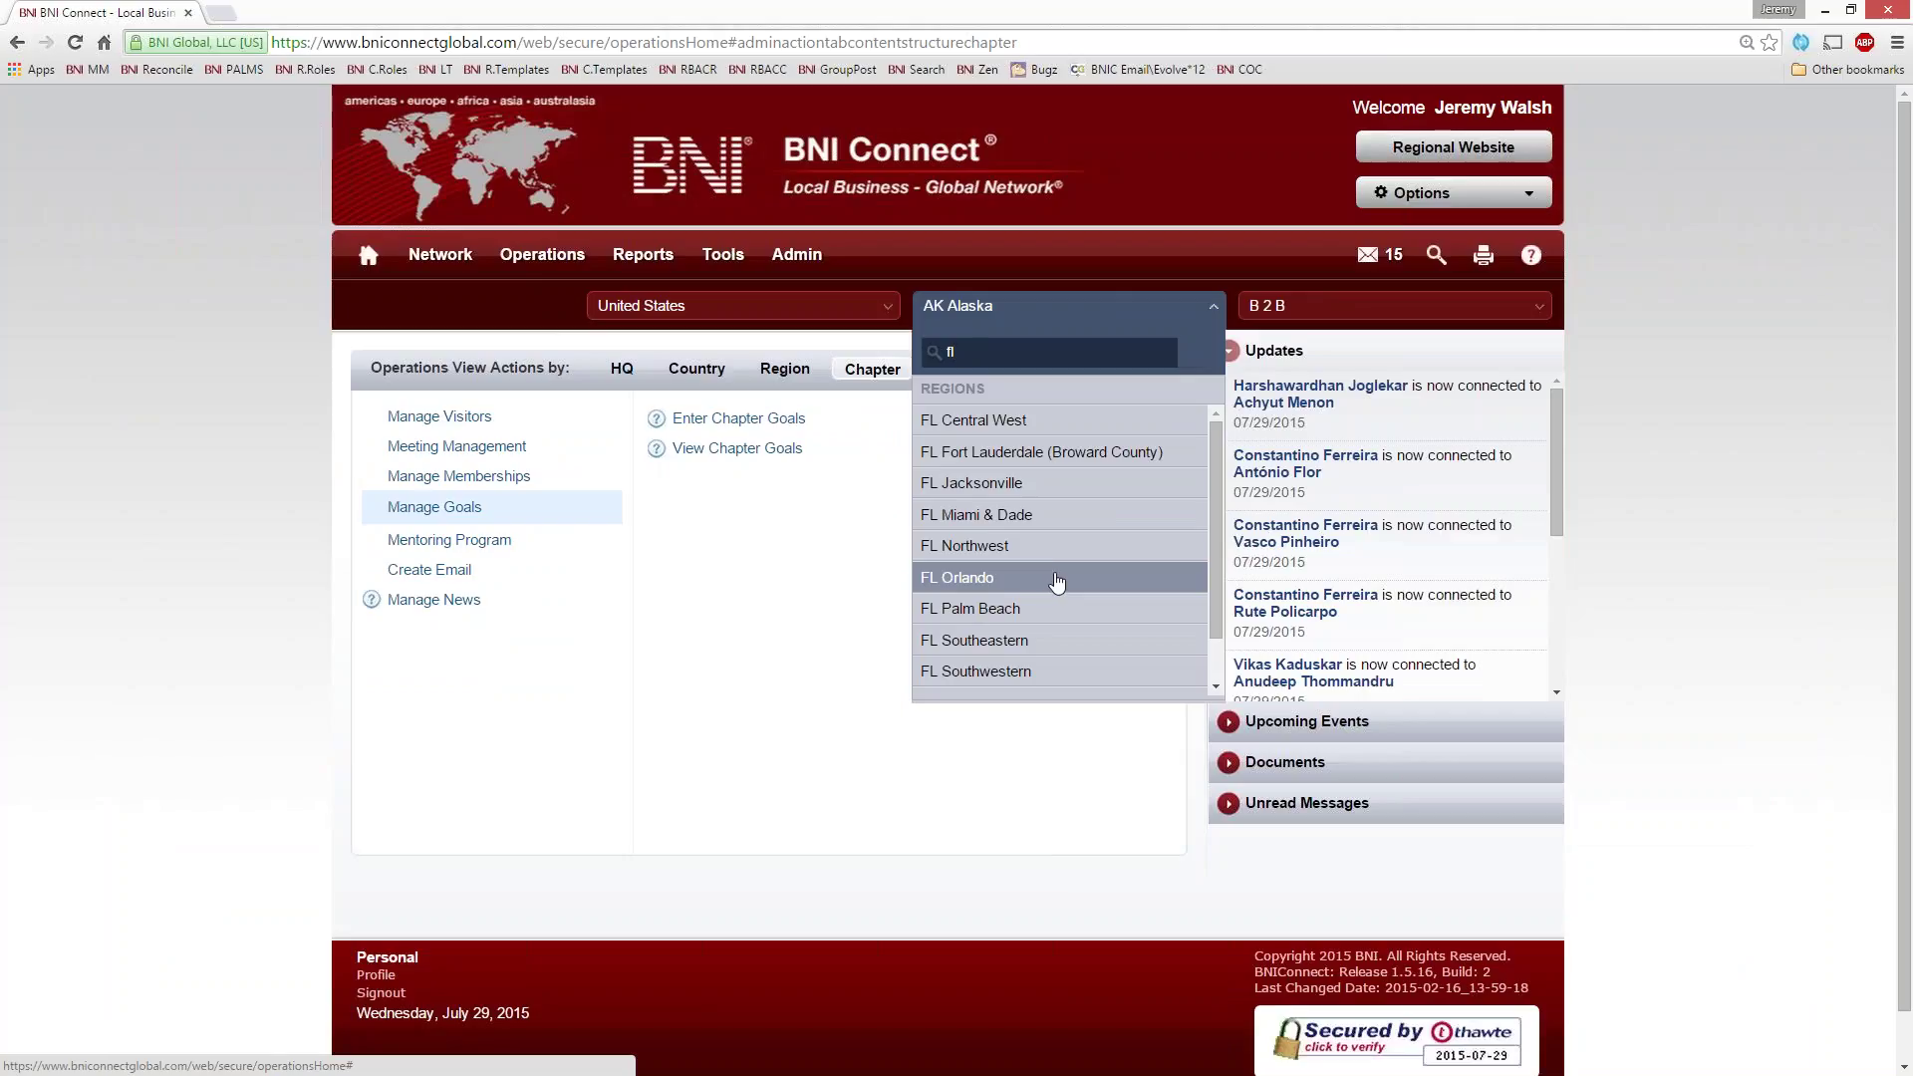
click(1036, 431)
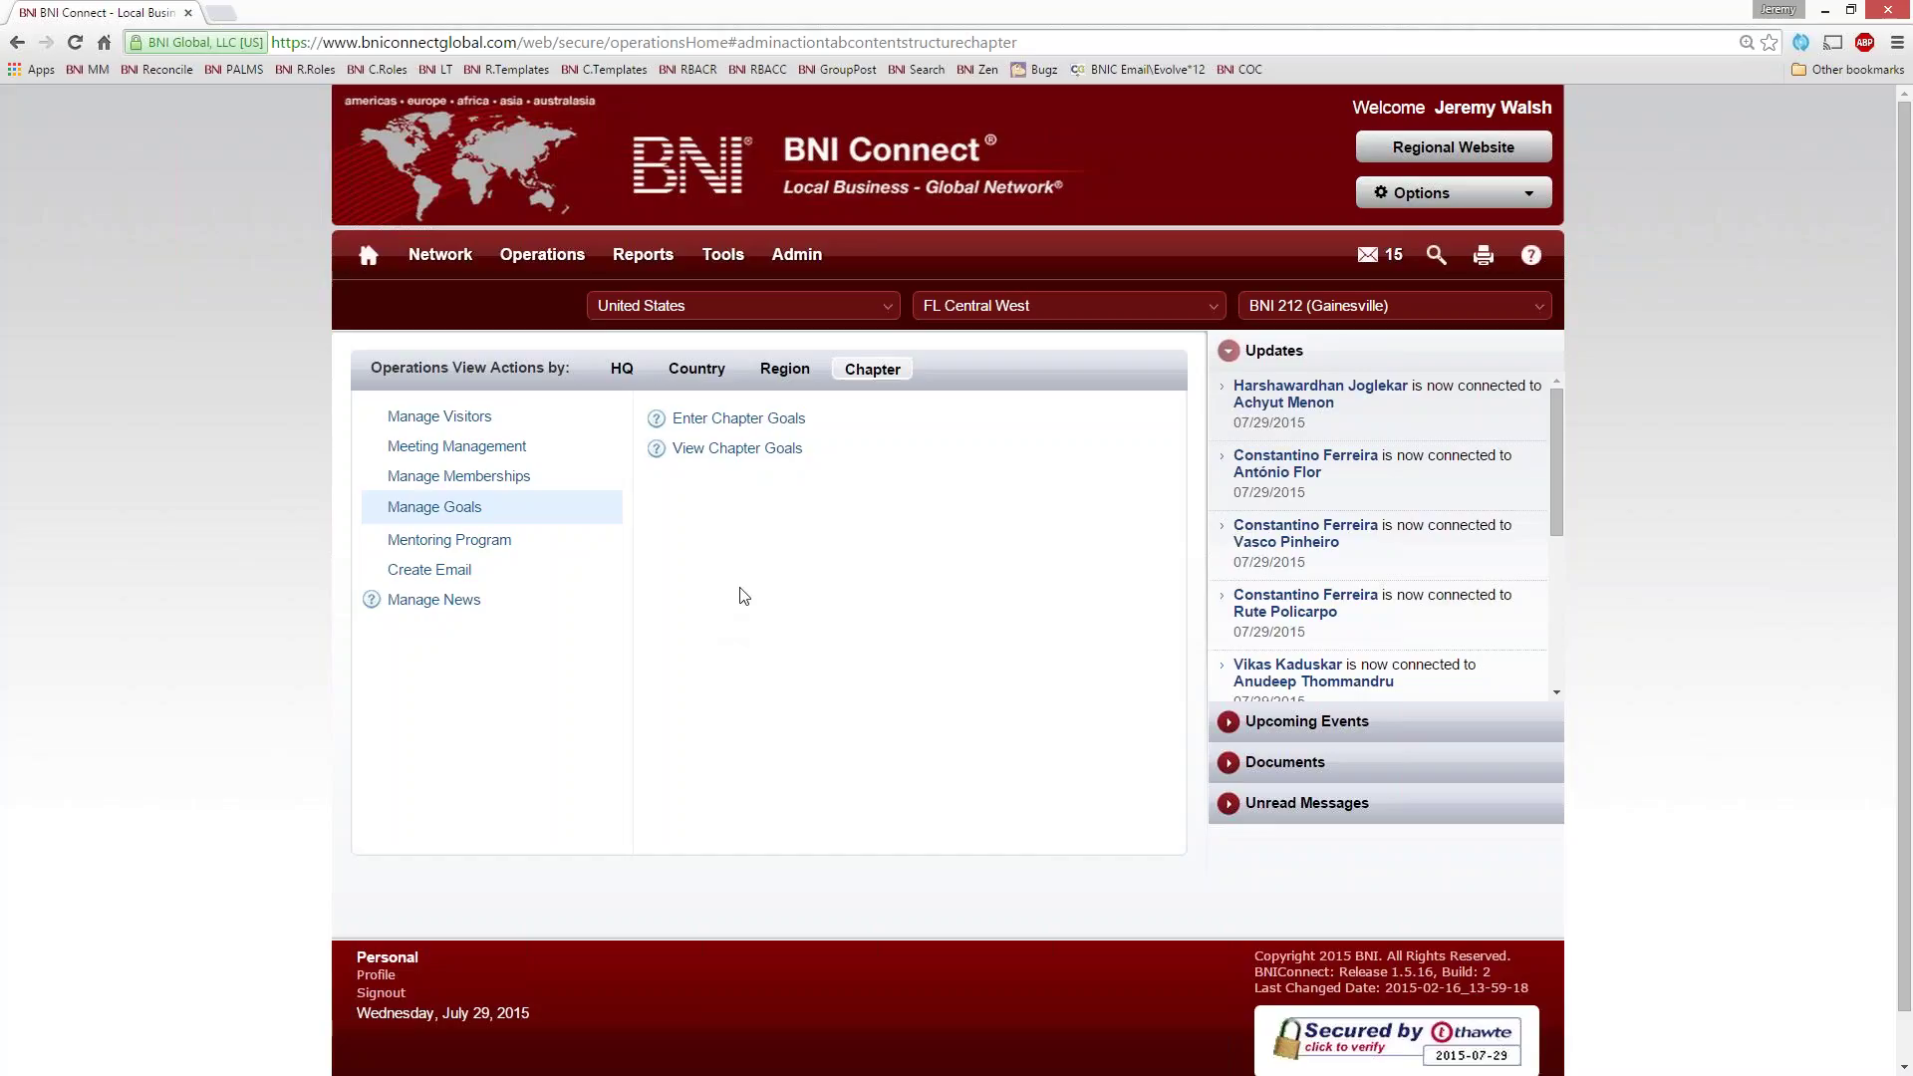
View the chapter goals of BNI 212 (Gainesville) from 04/2015, review goals, actuals and mechanisms per category, and close the report
click(732, 458)
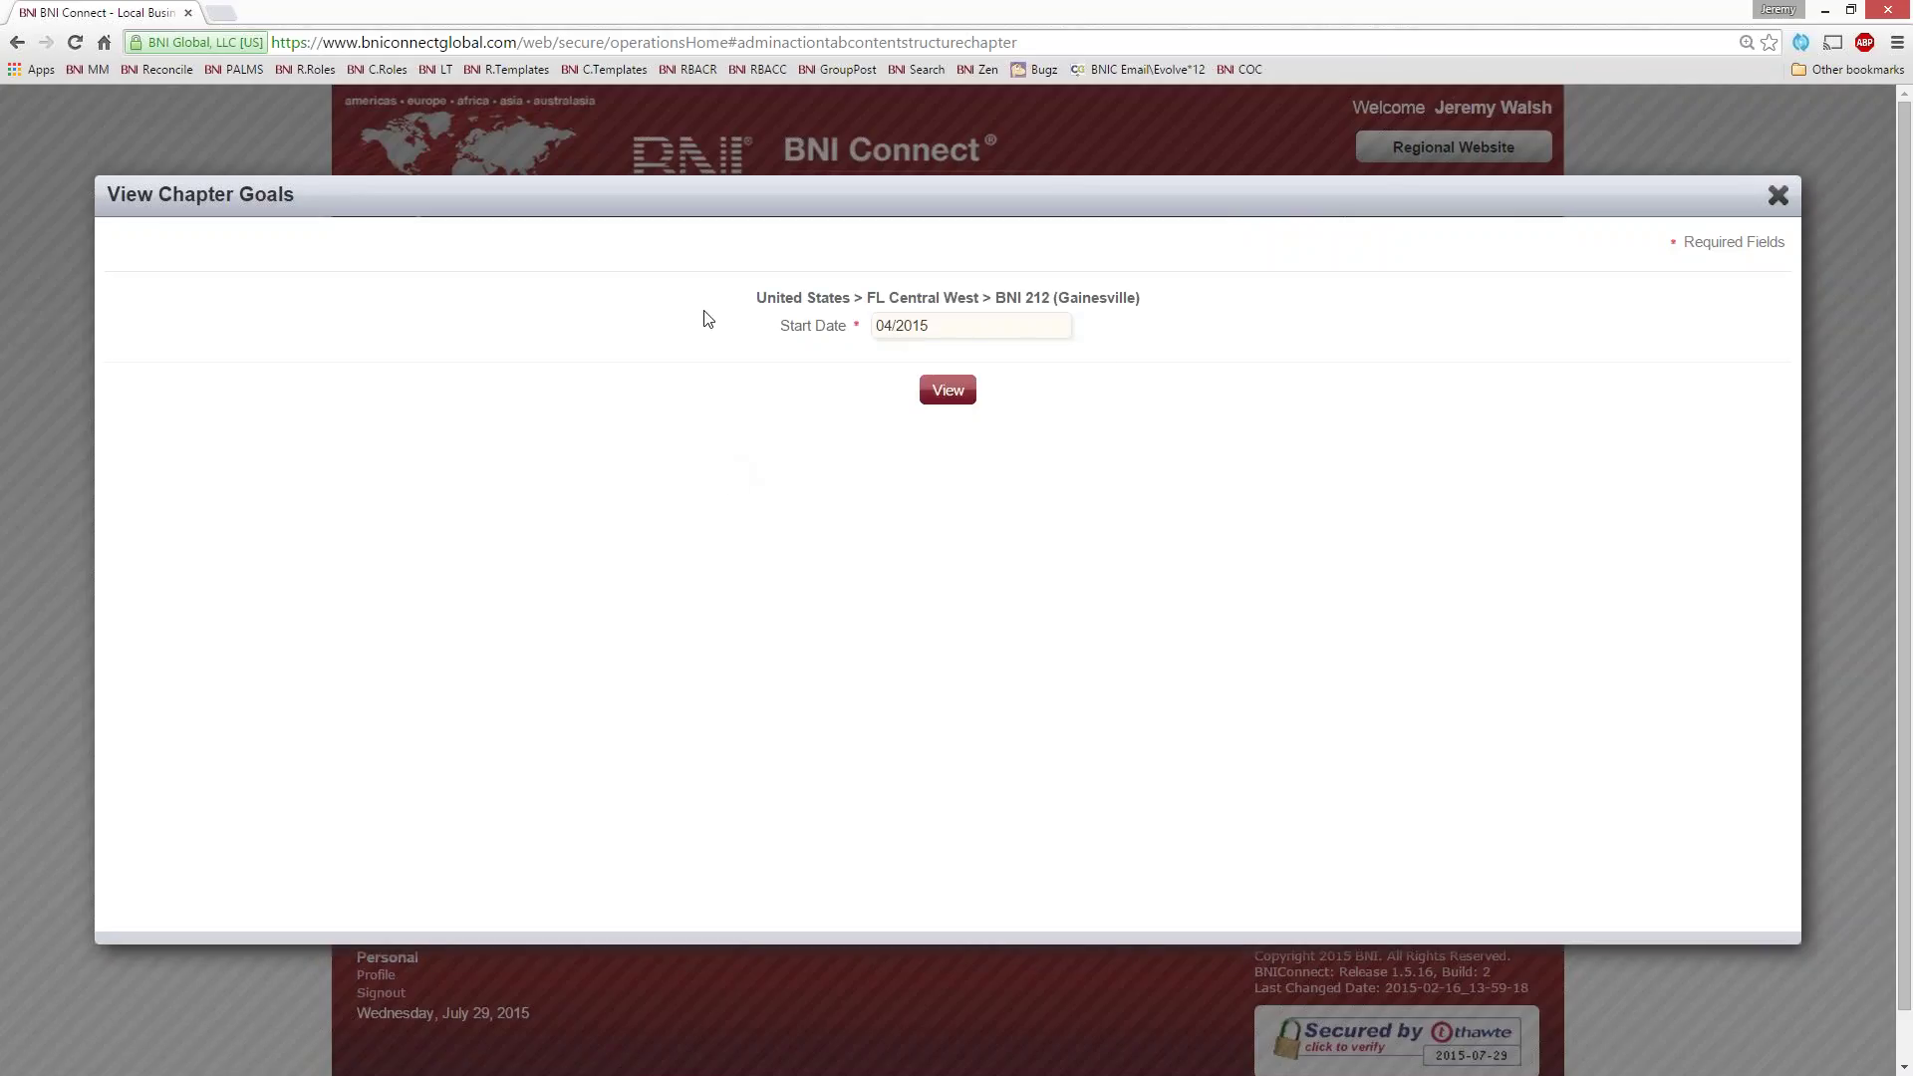
click(954, 396)
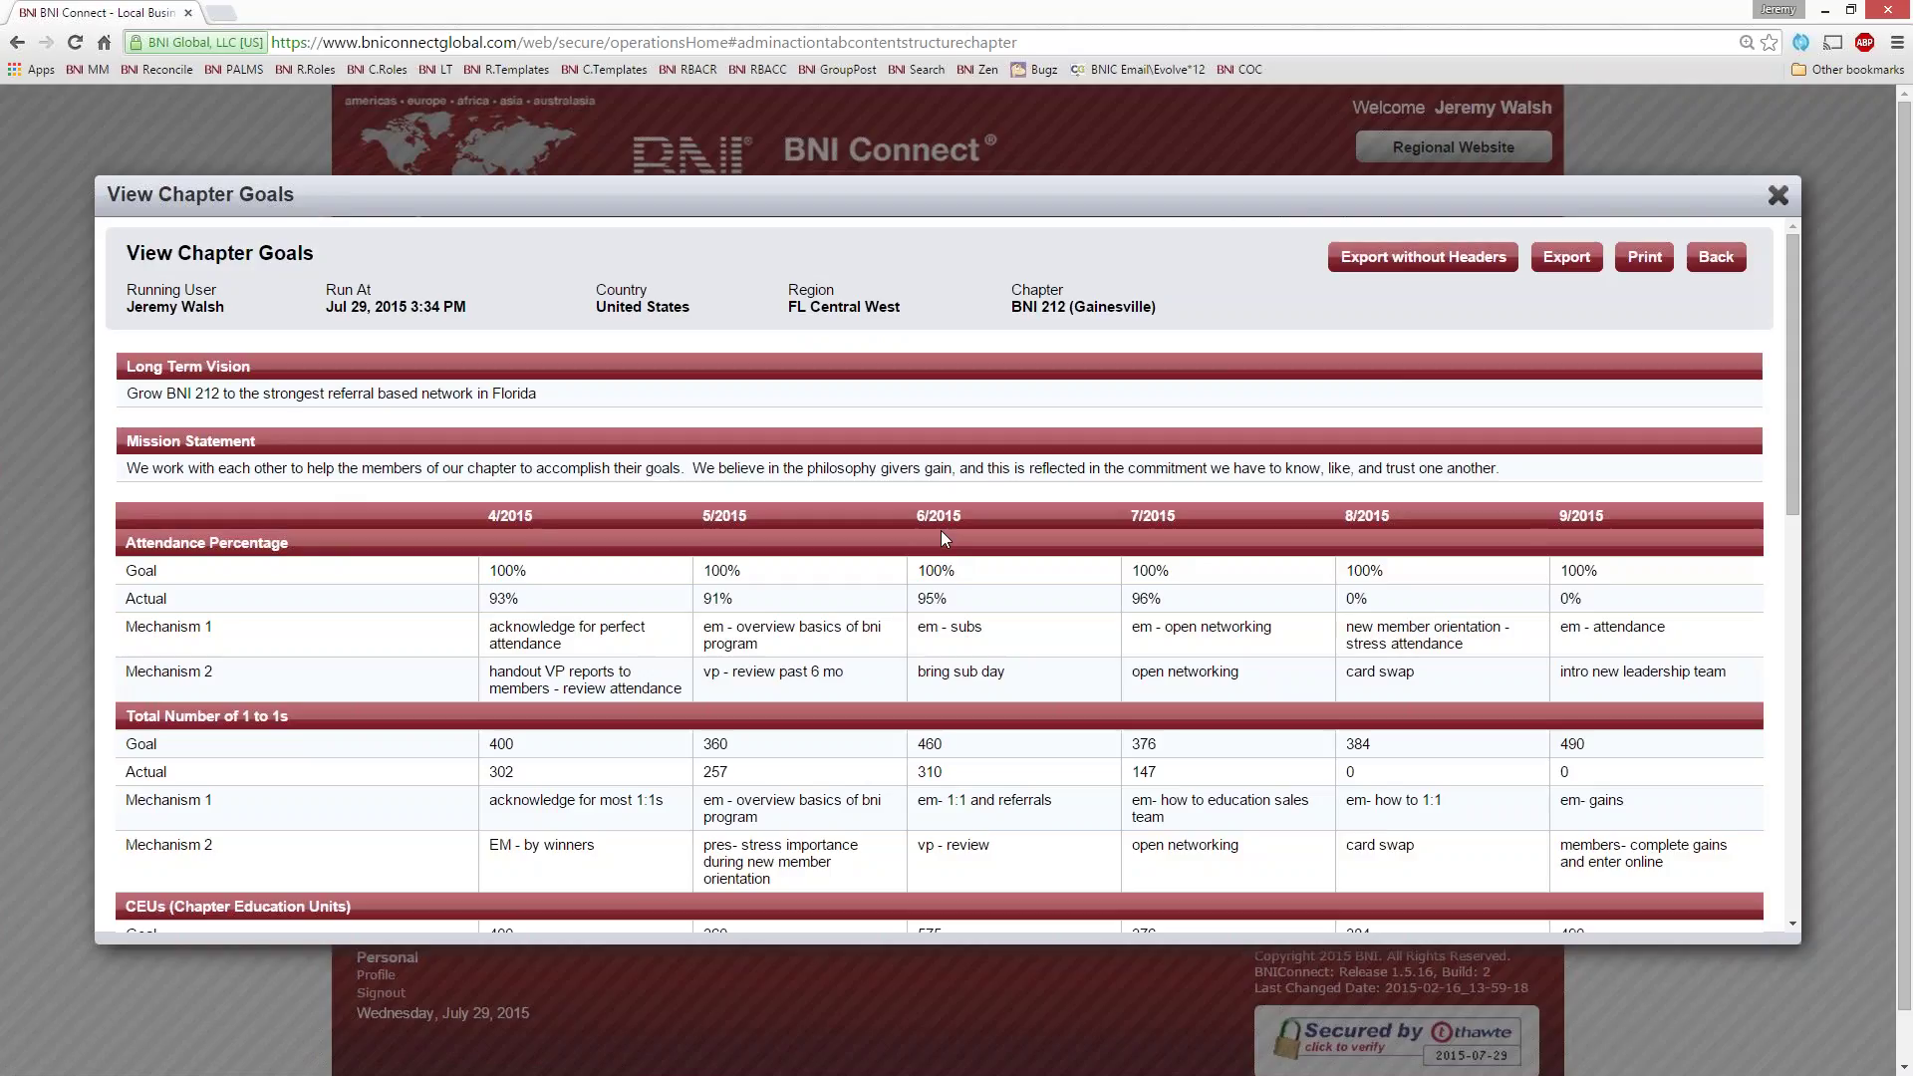
scroll(941, 530, down, 3)
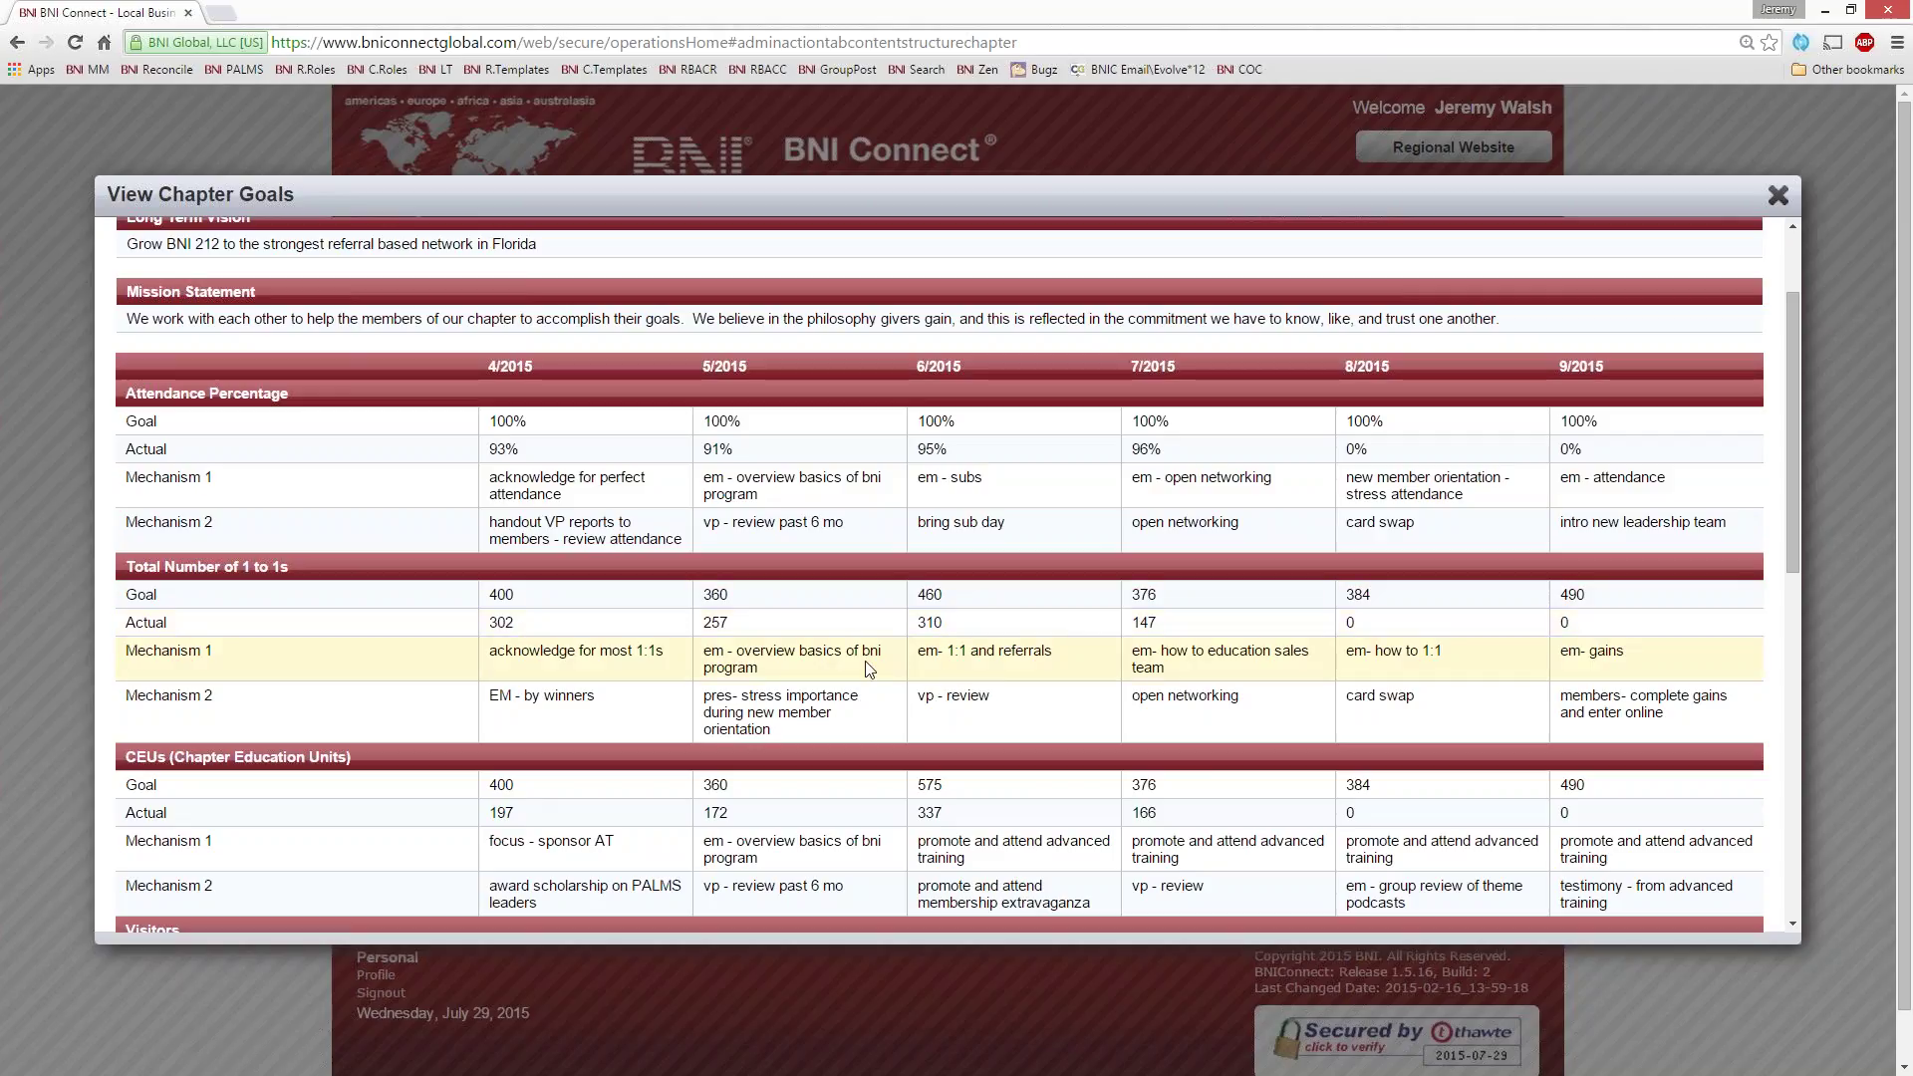
scroll(868, 668, down, 3)
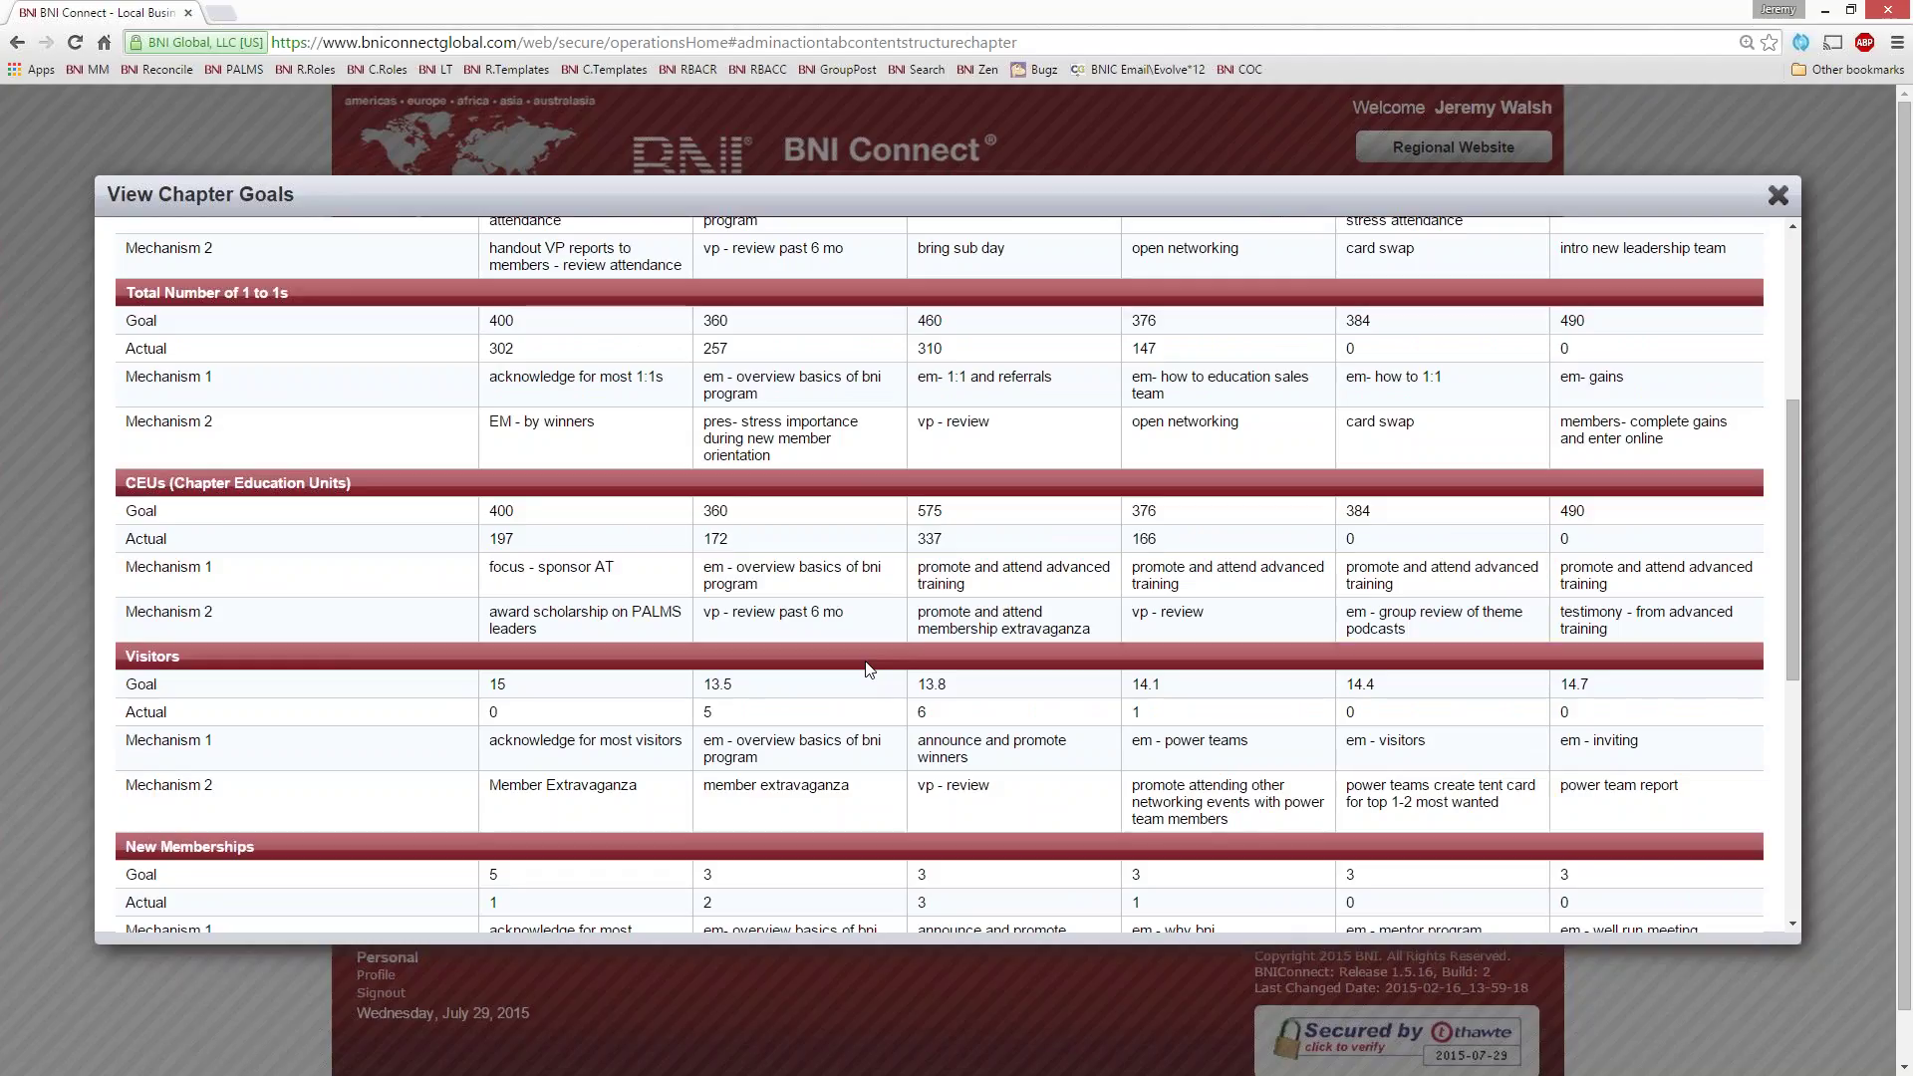
scroll(867, 668, down, 1)
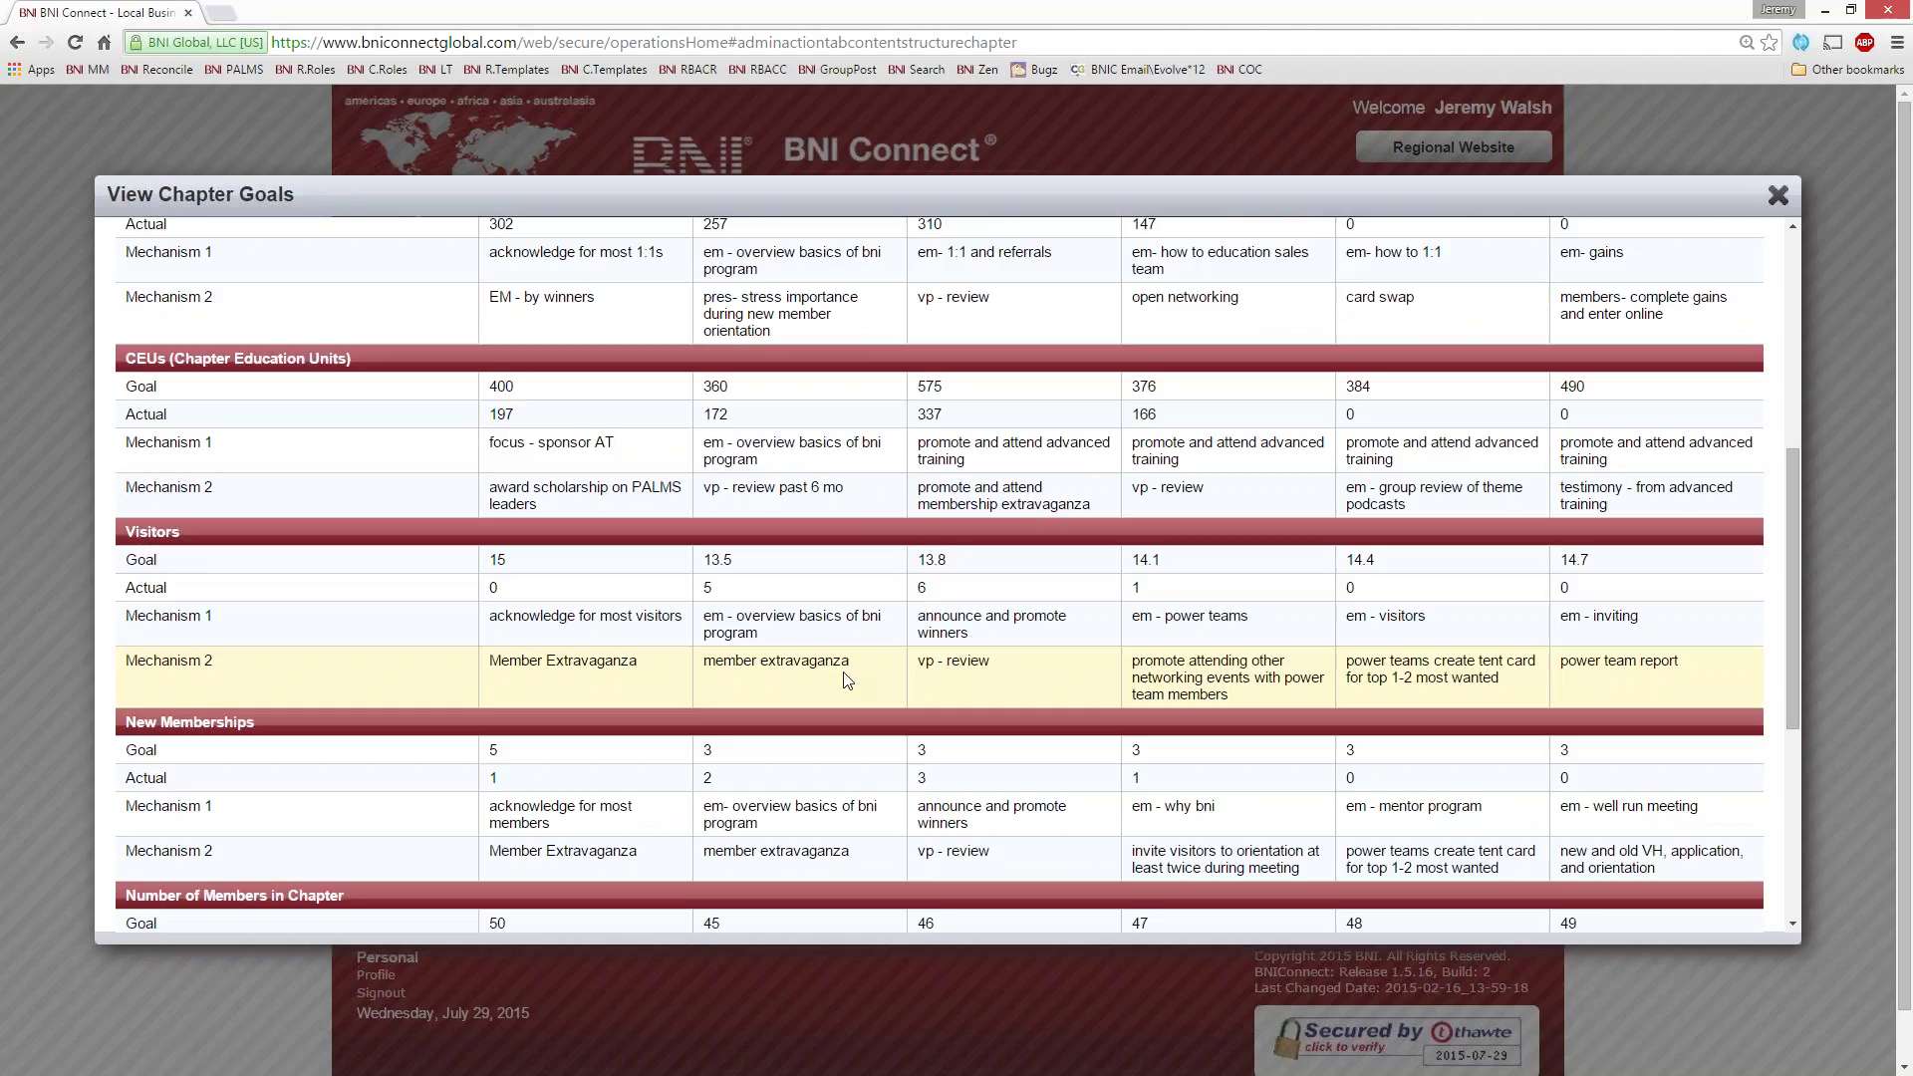
scroll(847, 680, down, 3)
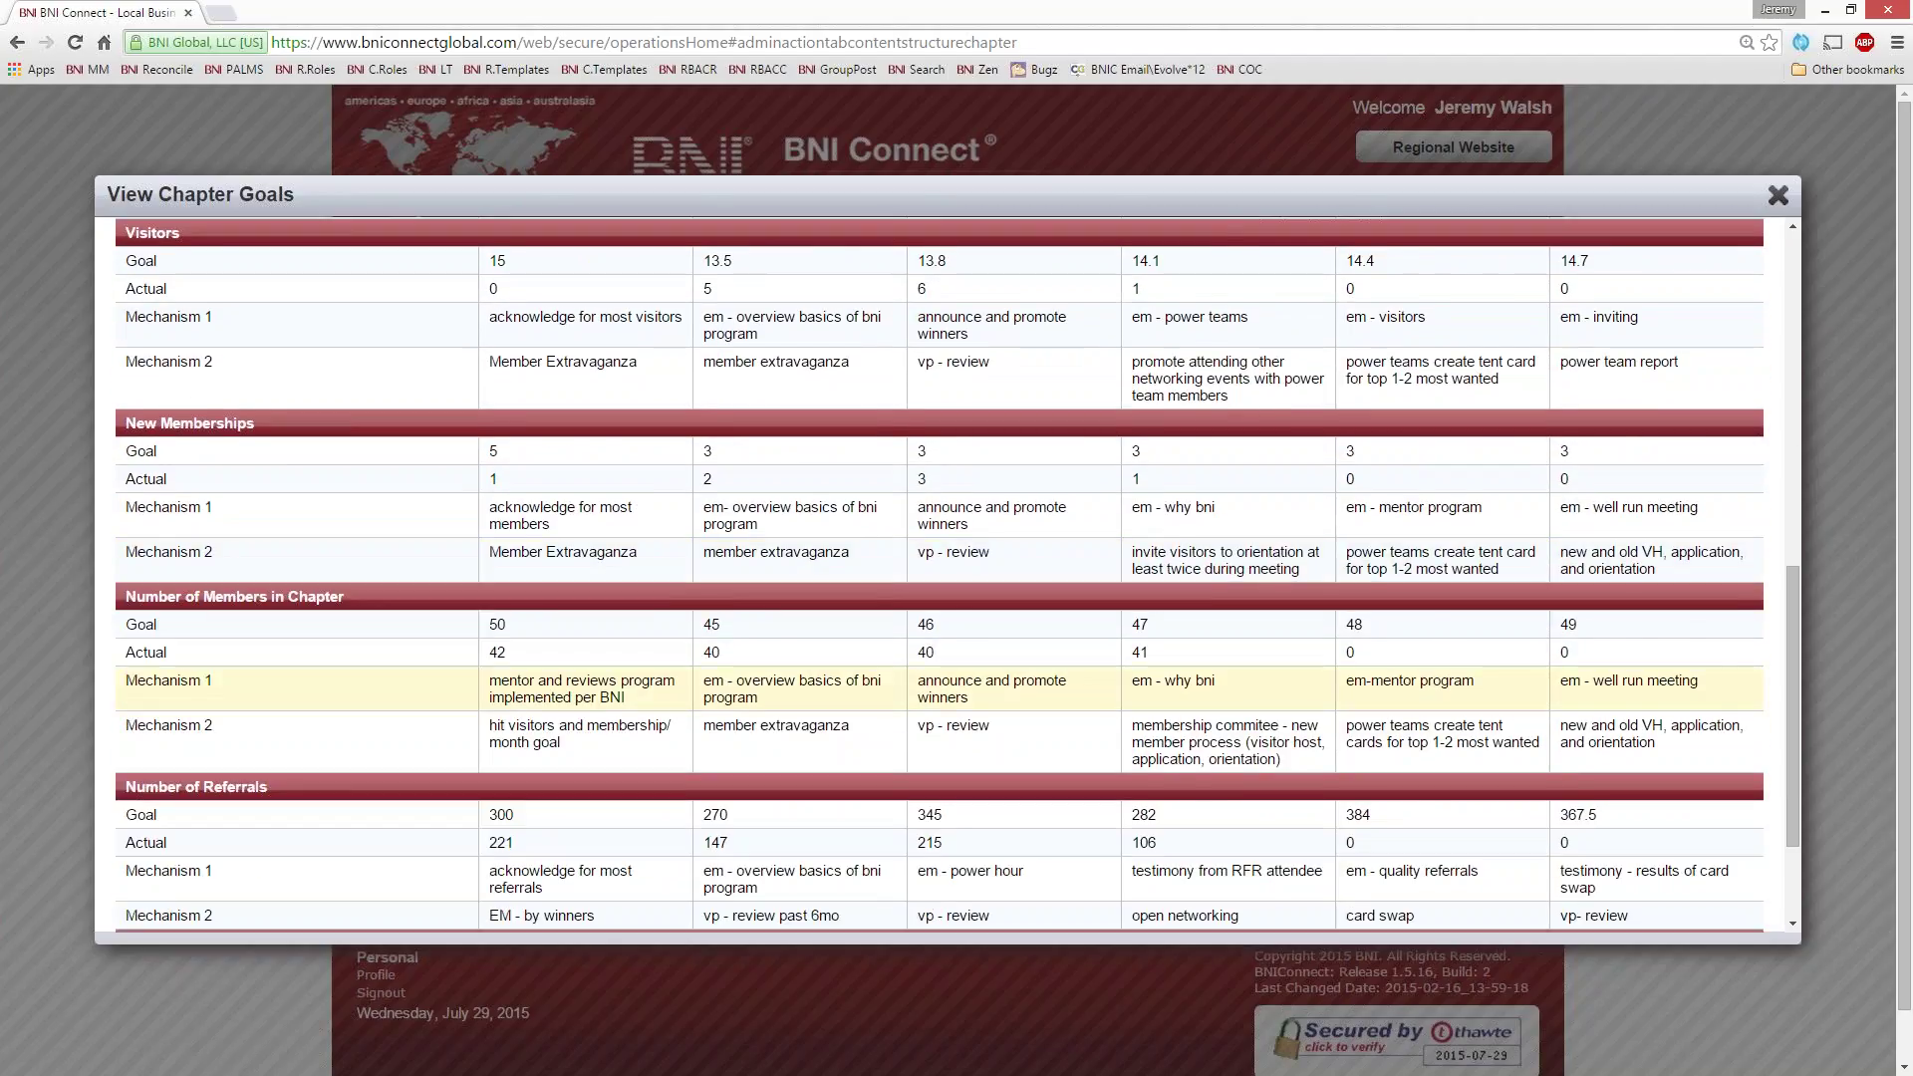
drag(1793, 598, 1845, 244)
click(1804, 211)
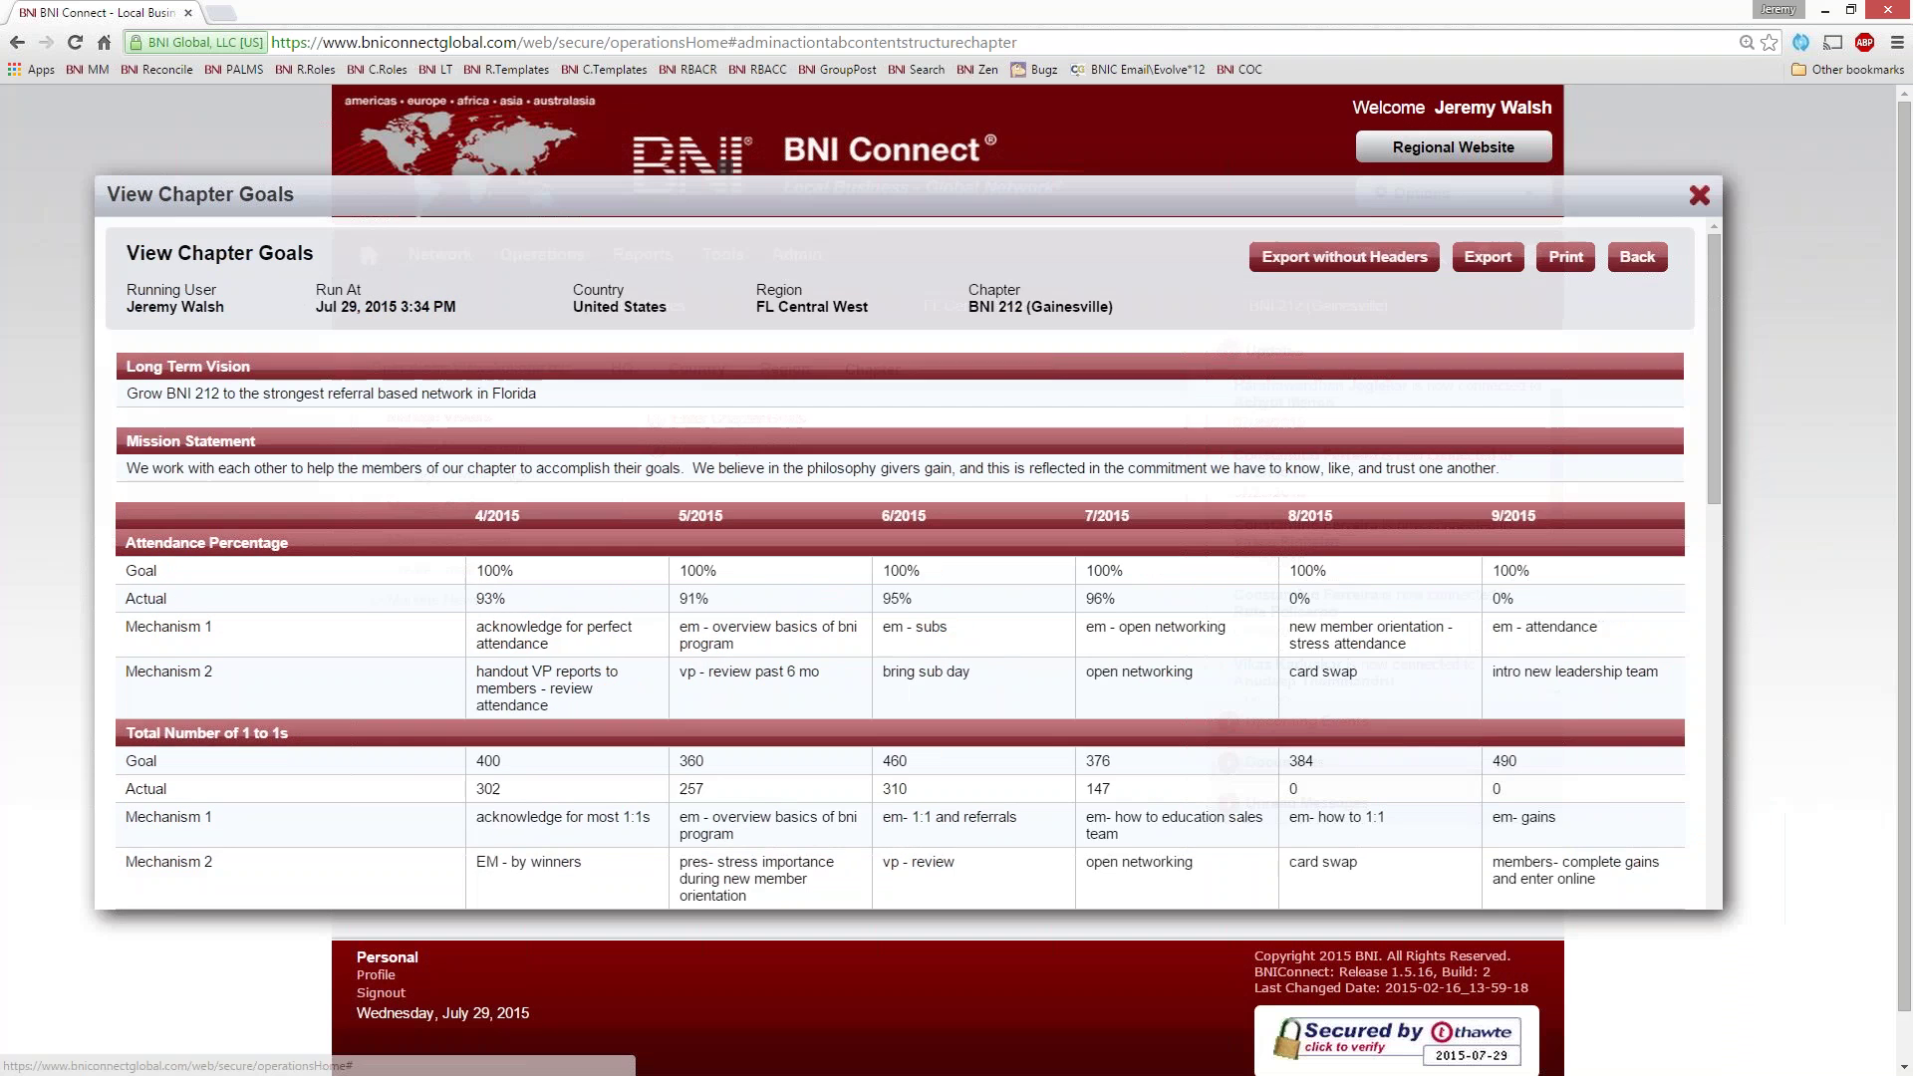
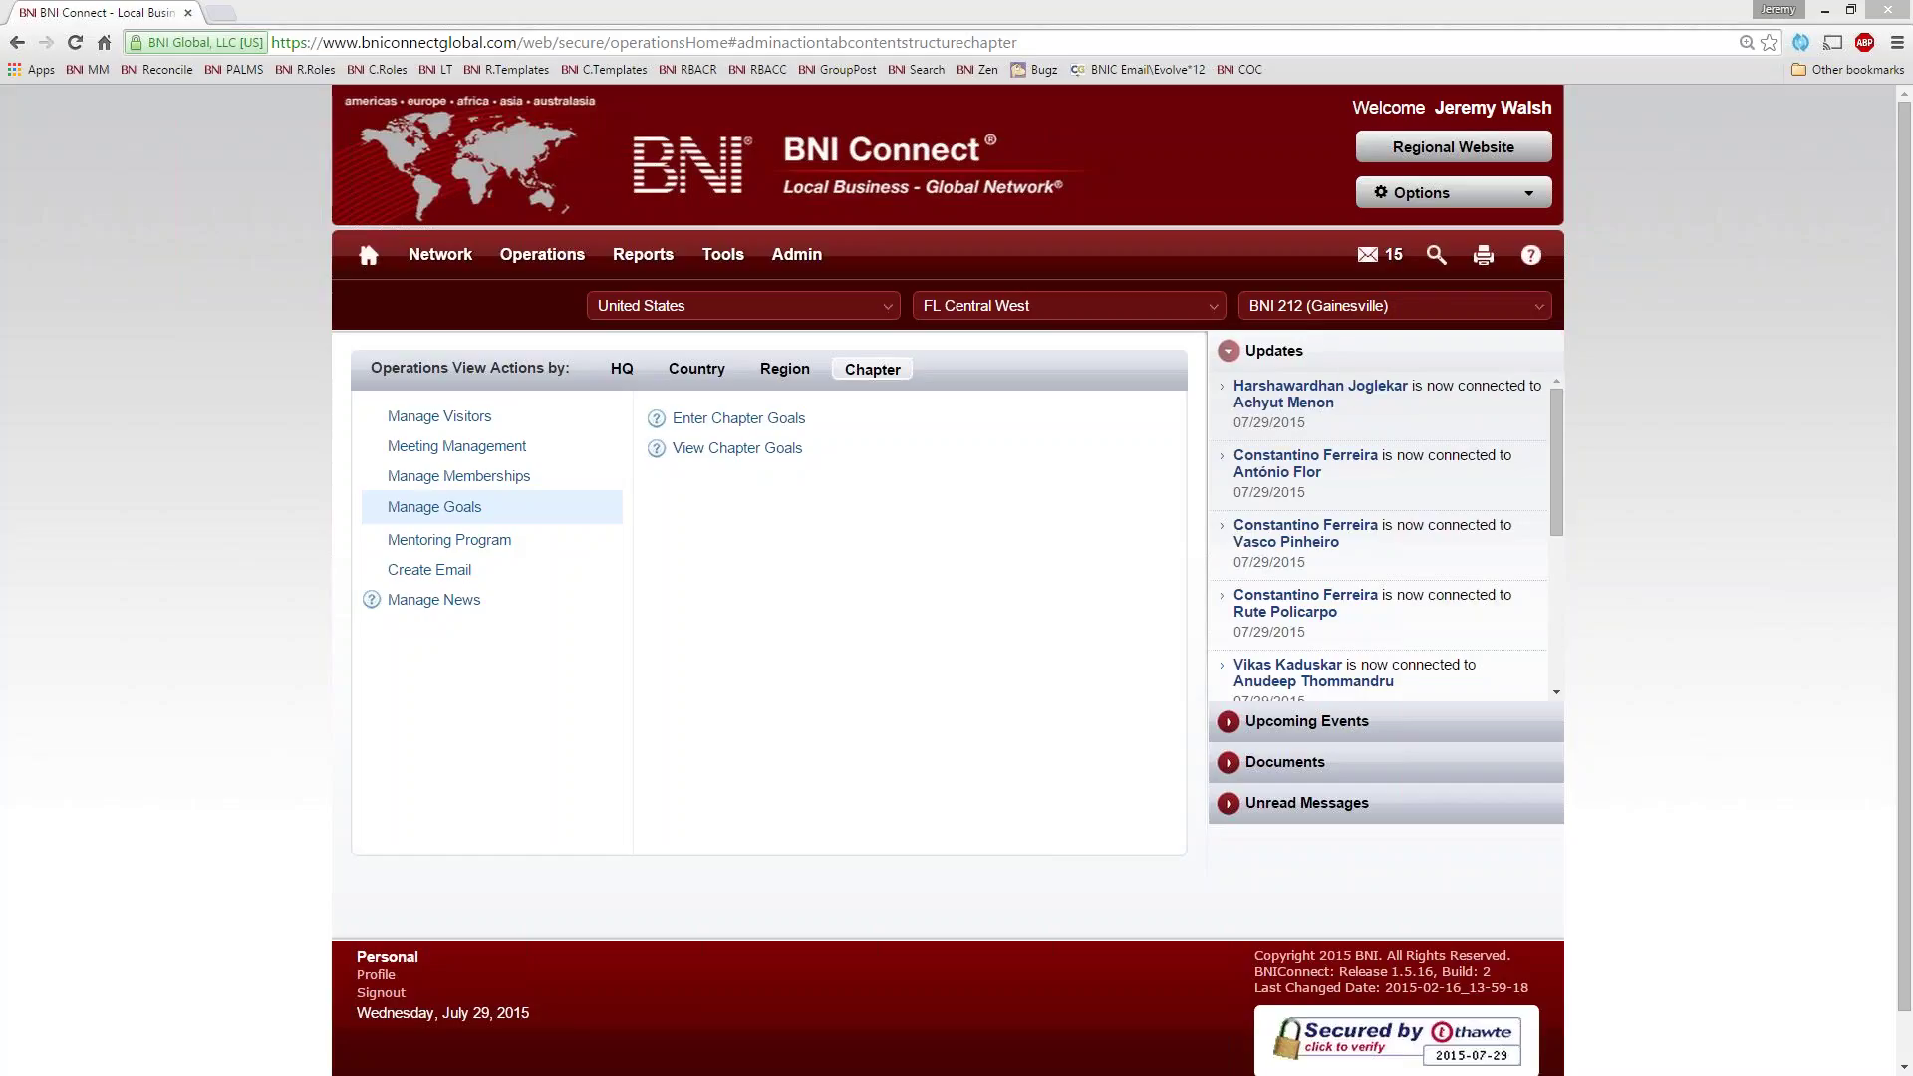
Switch the country back to Antarctica
click(837, 308)
click(709, 454)
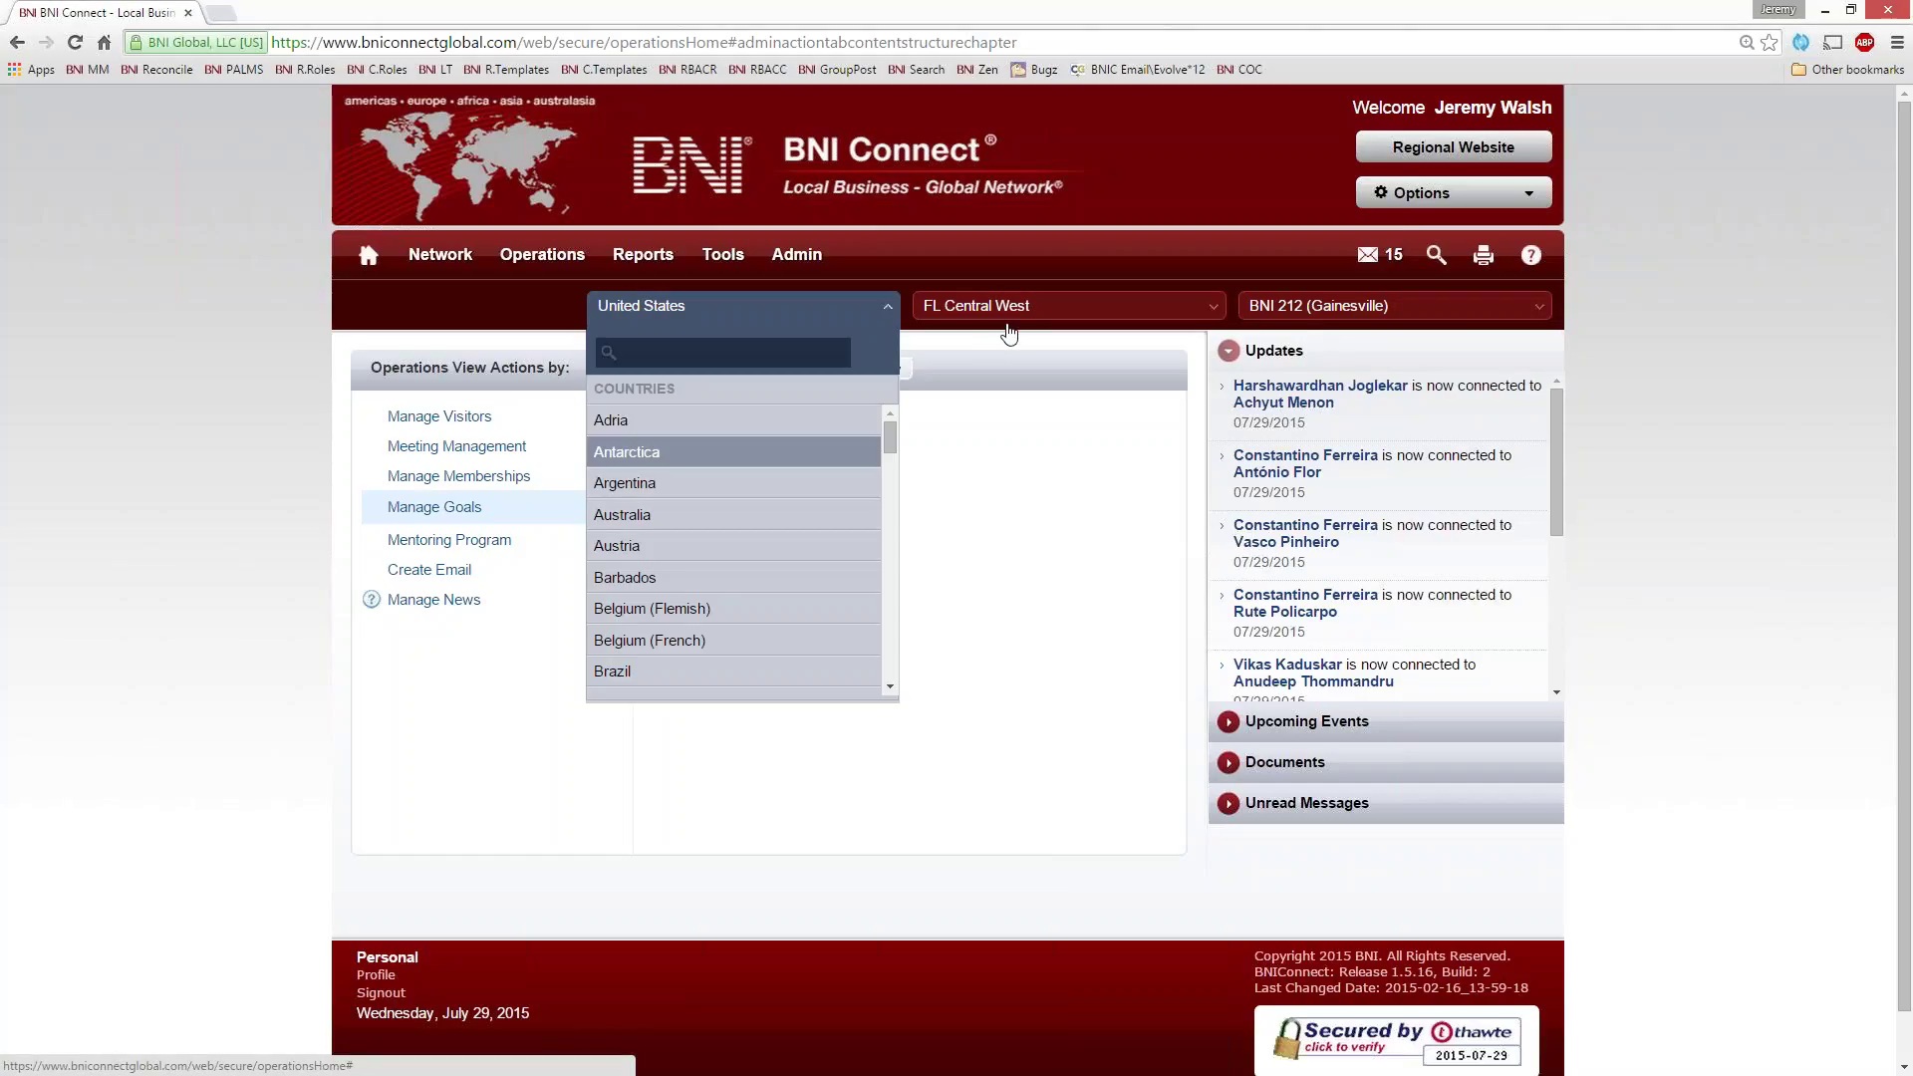
click(1014, 317)
click(792, 336)
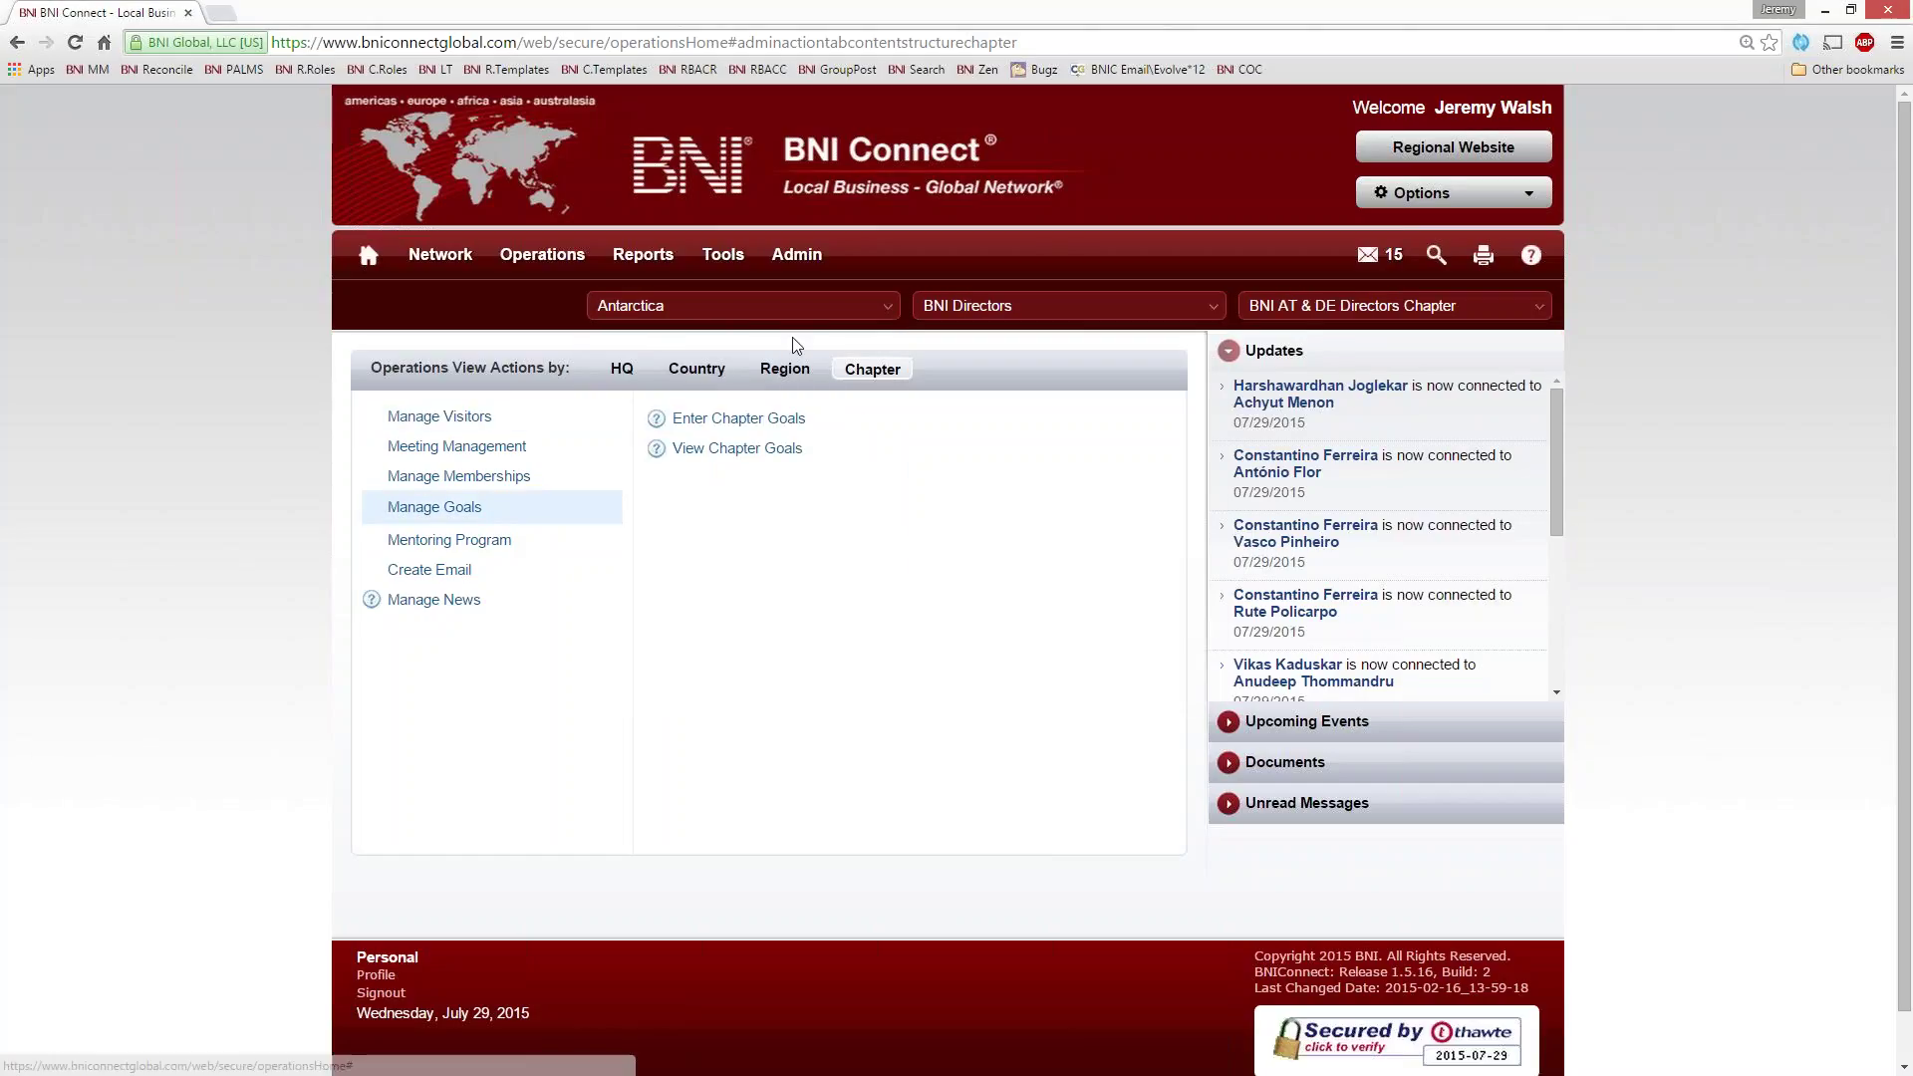
Check the goal entry form of the BNI AT & DE Directors Chapter, return, and open its chapter goals report starting 4/2015
click(723, 420)
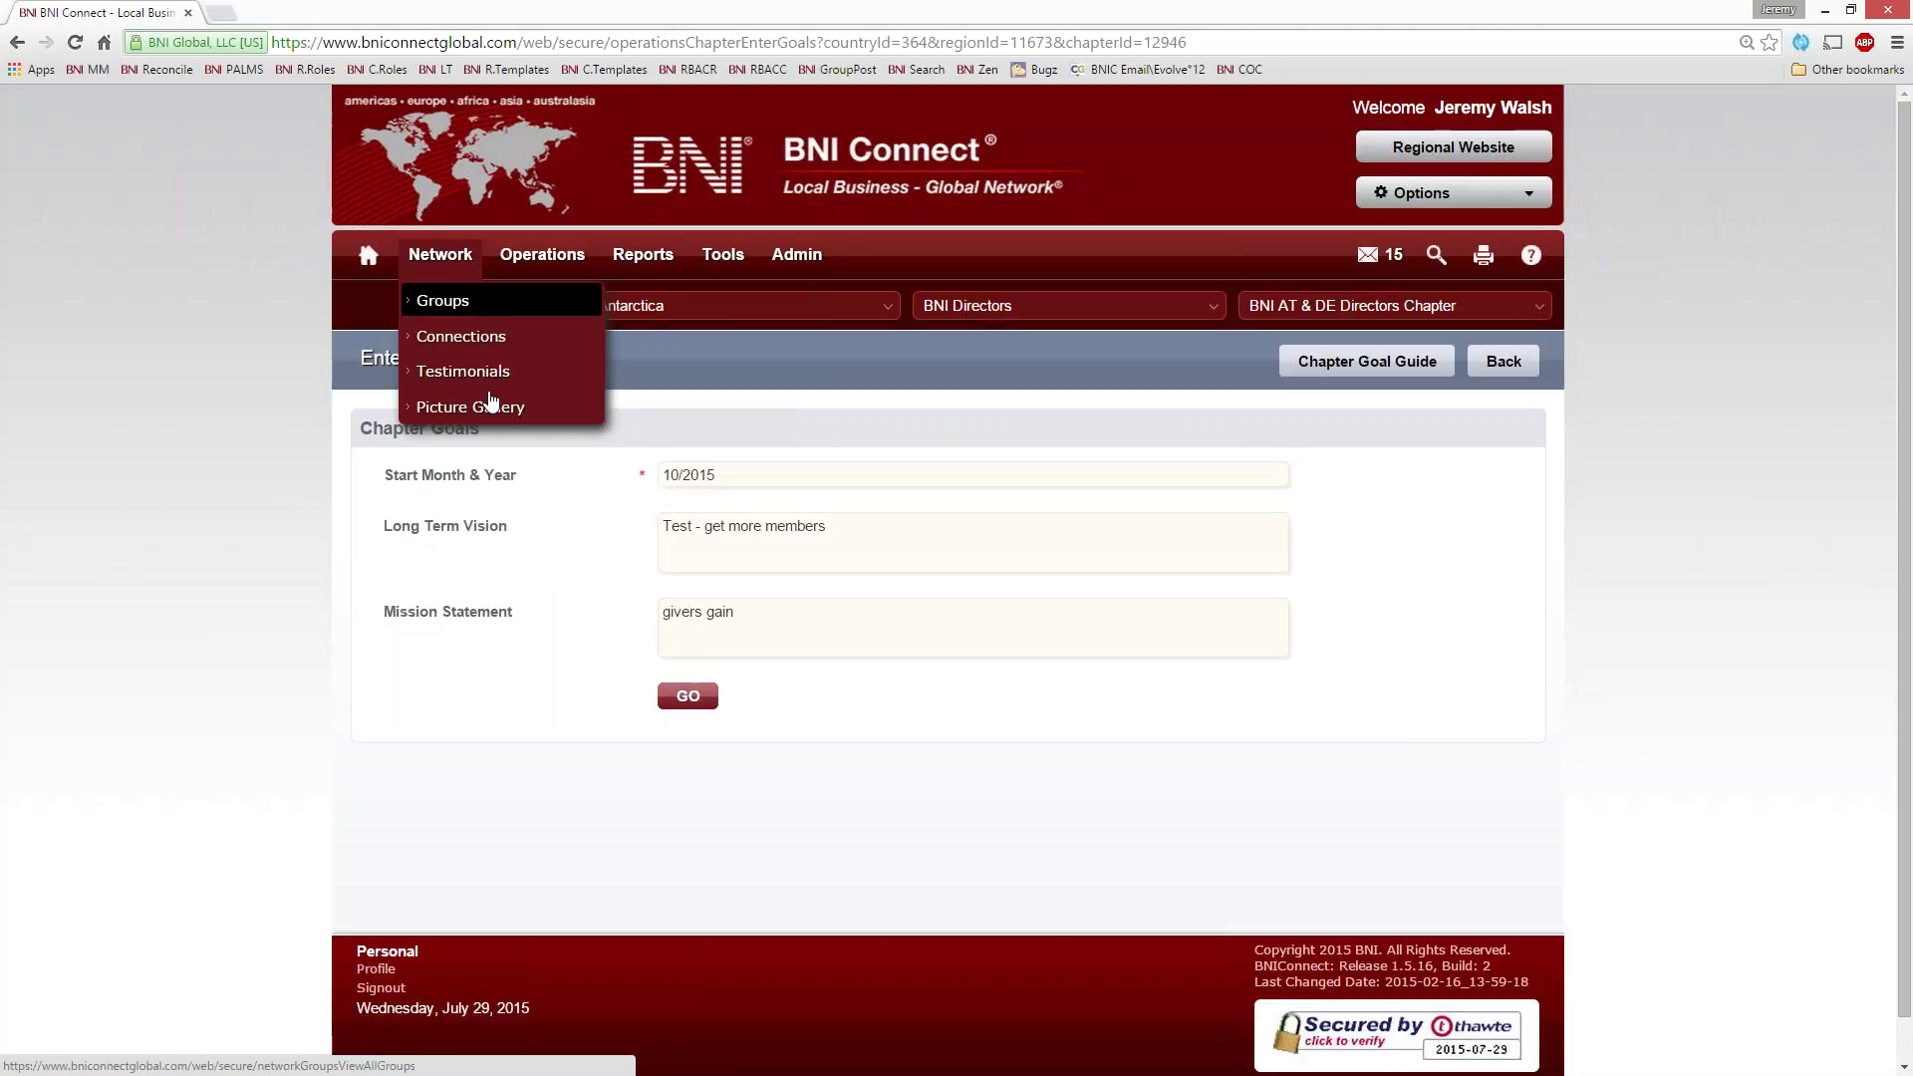
click(1490, 364)
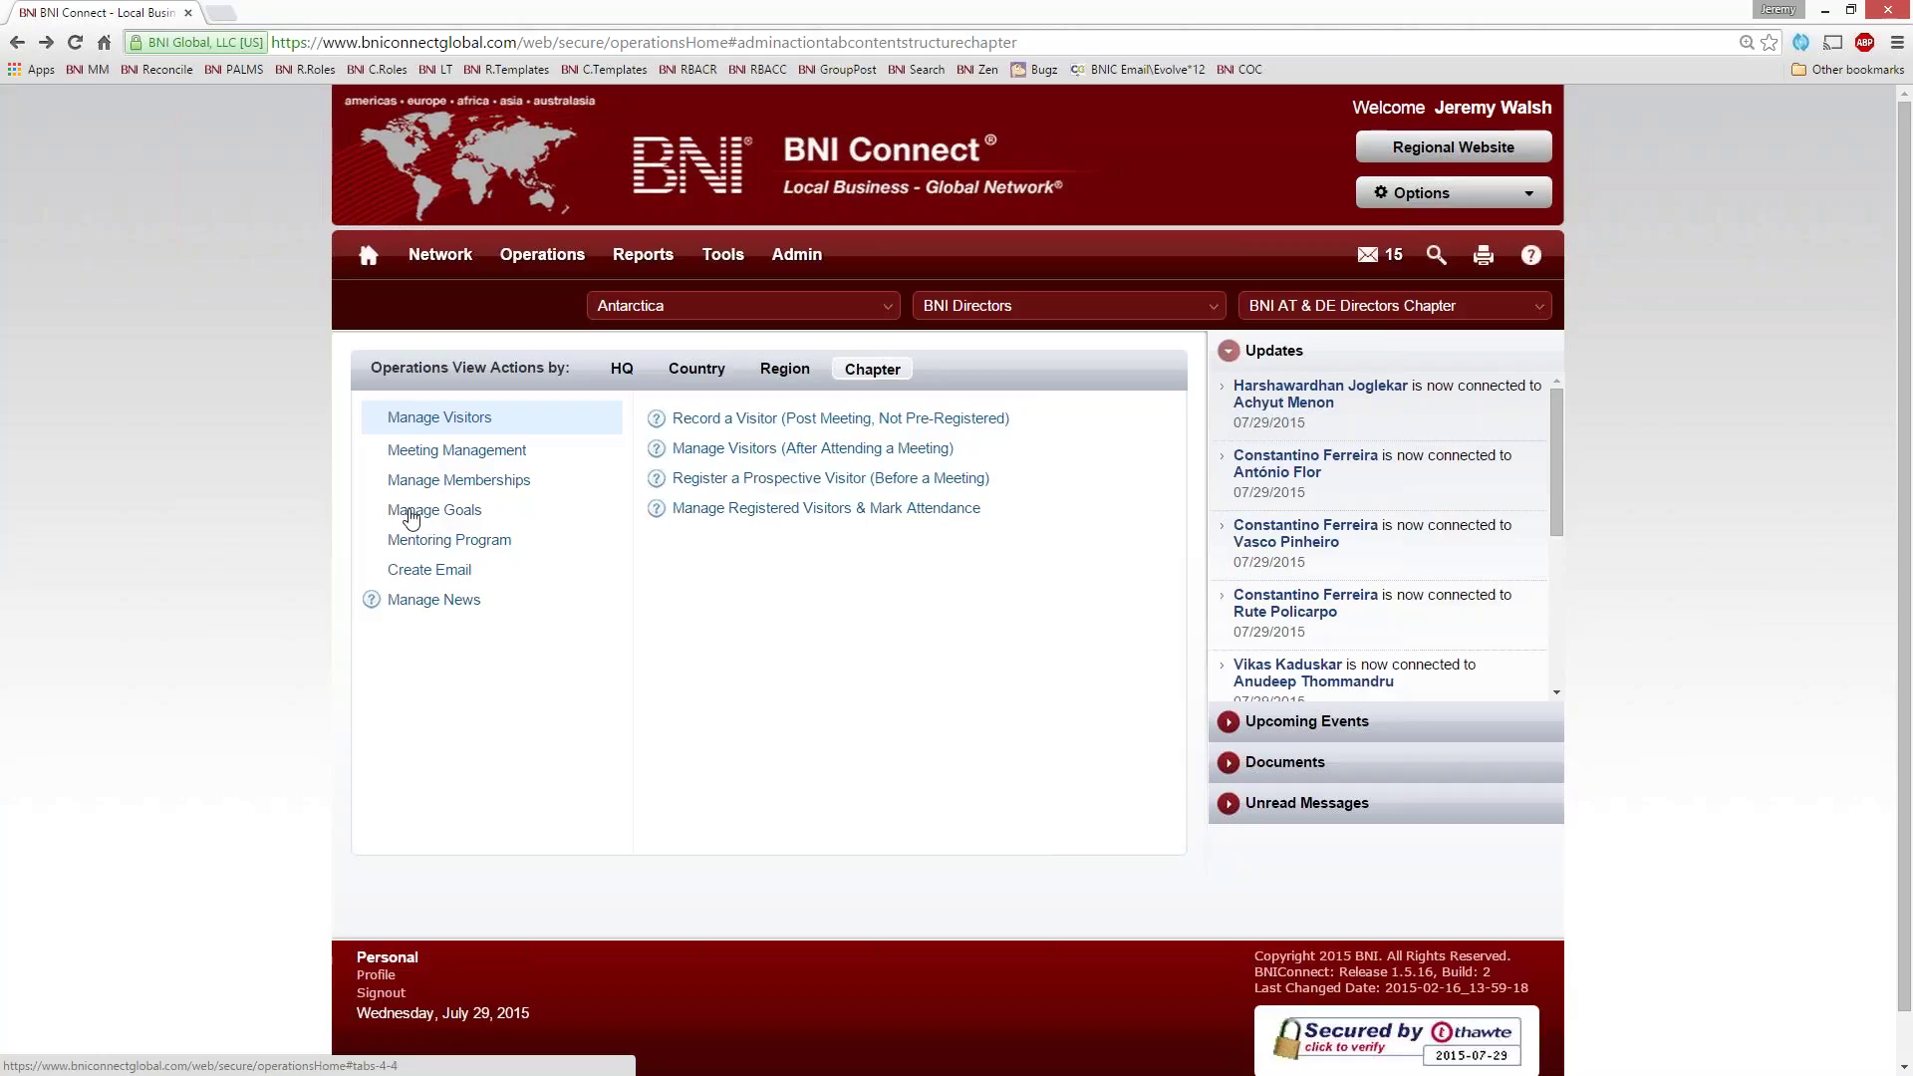
click(770, 501)
click(738, 450)
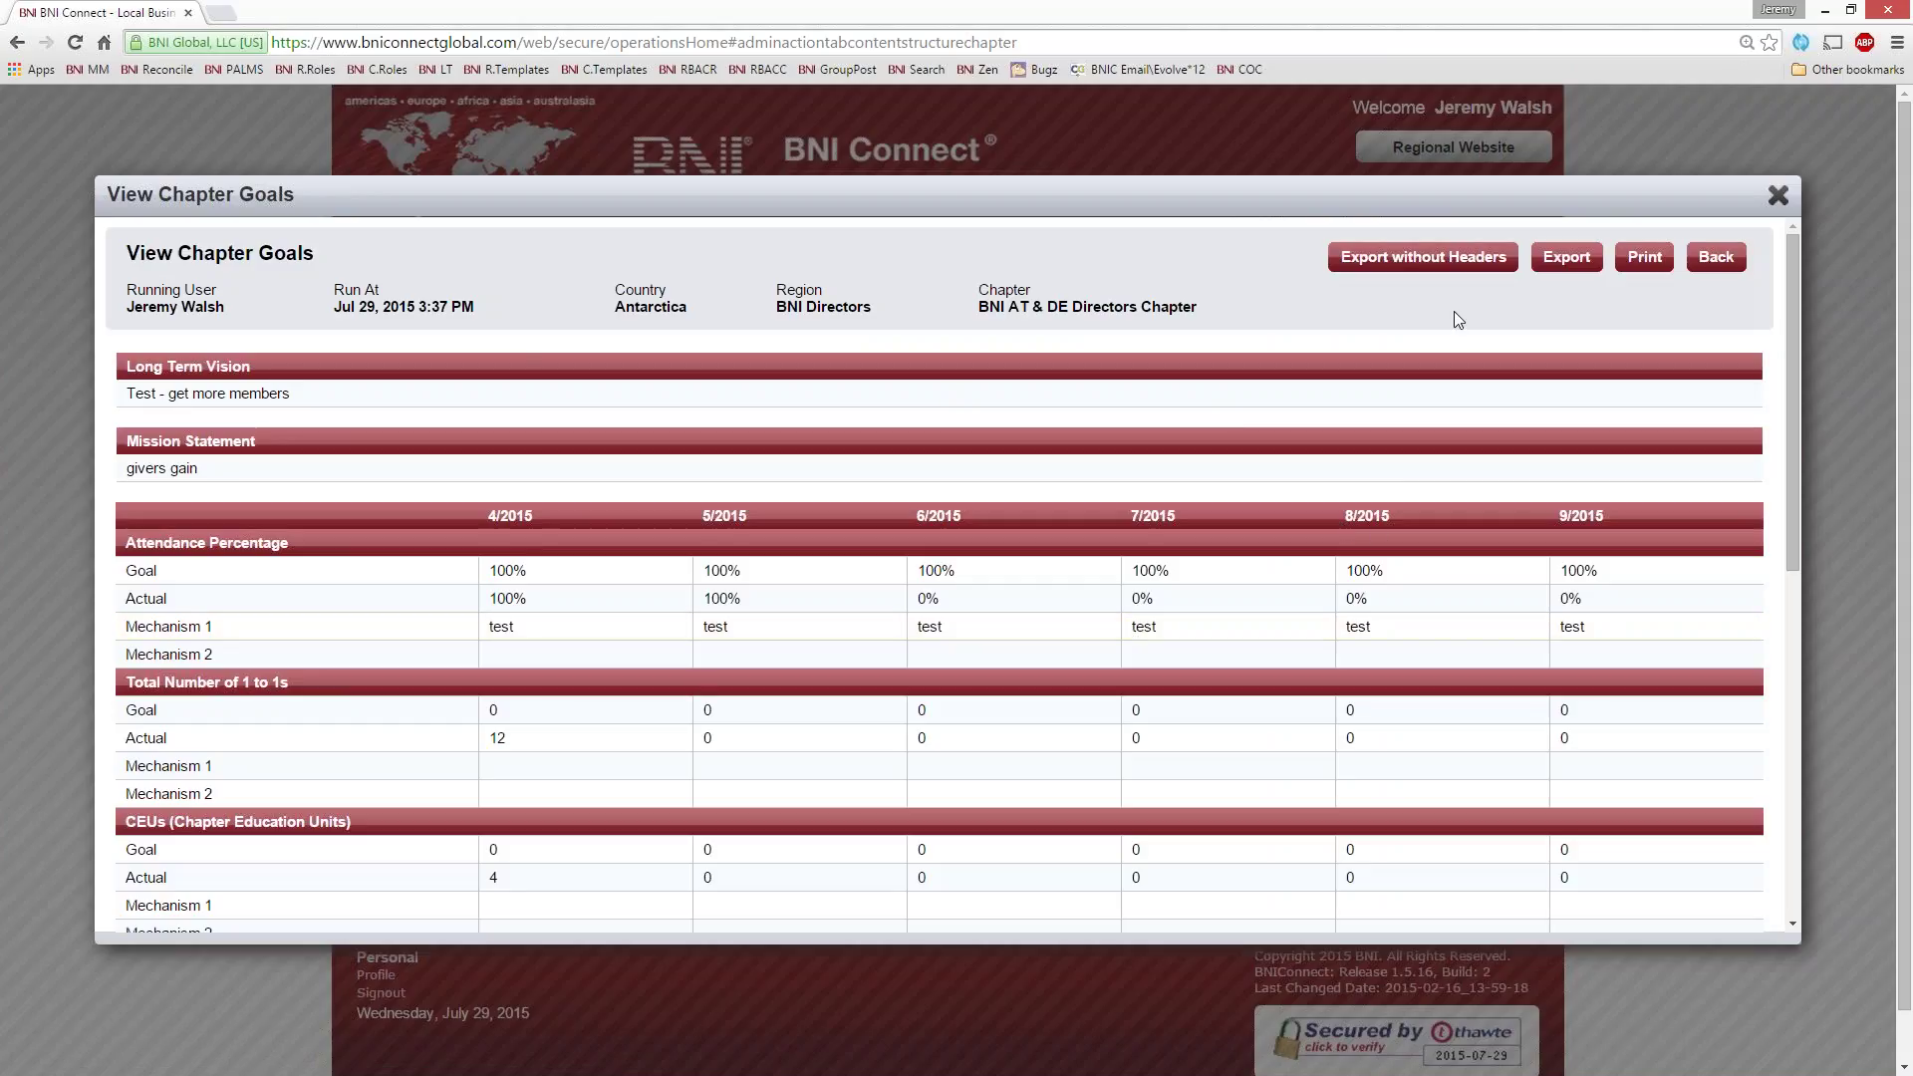
Export the chapter goals report without headers, open the exported file in Excel to view it, and close the workbook
click(1417, 264)
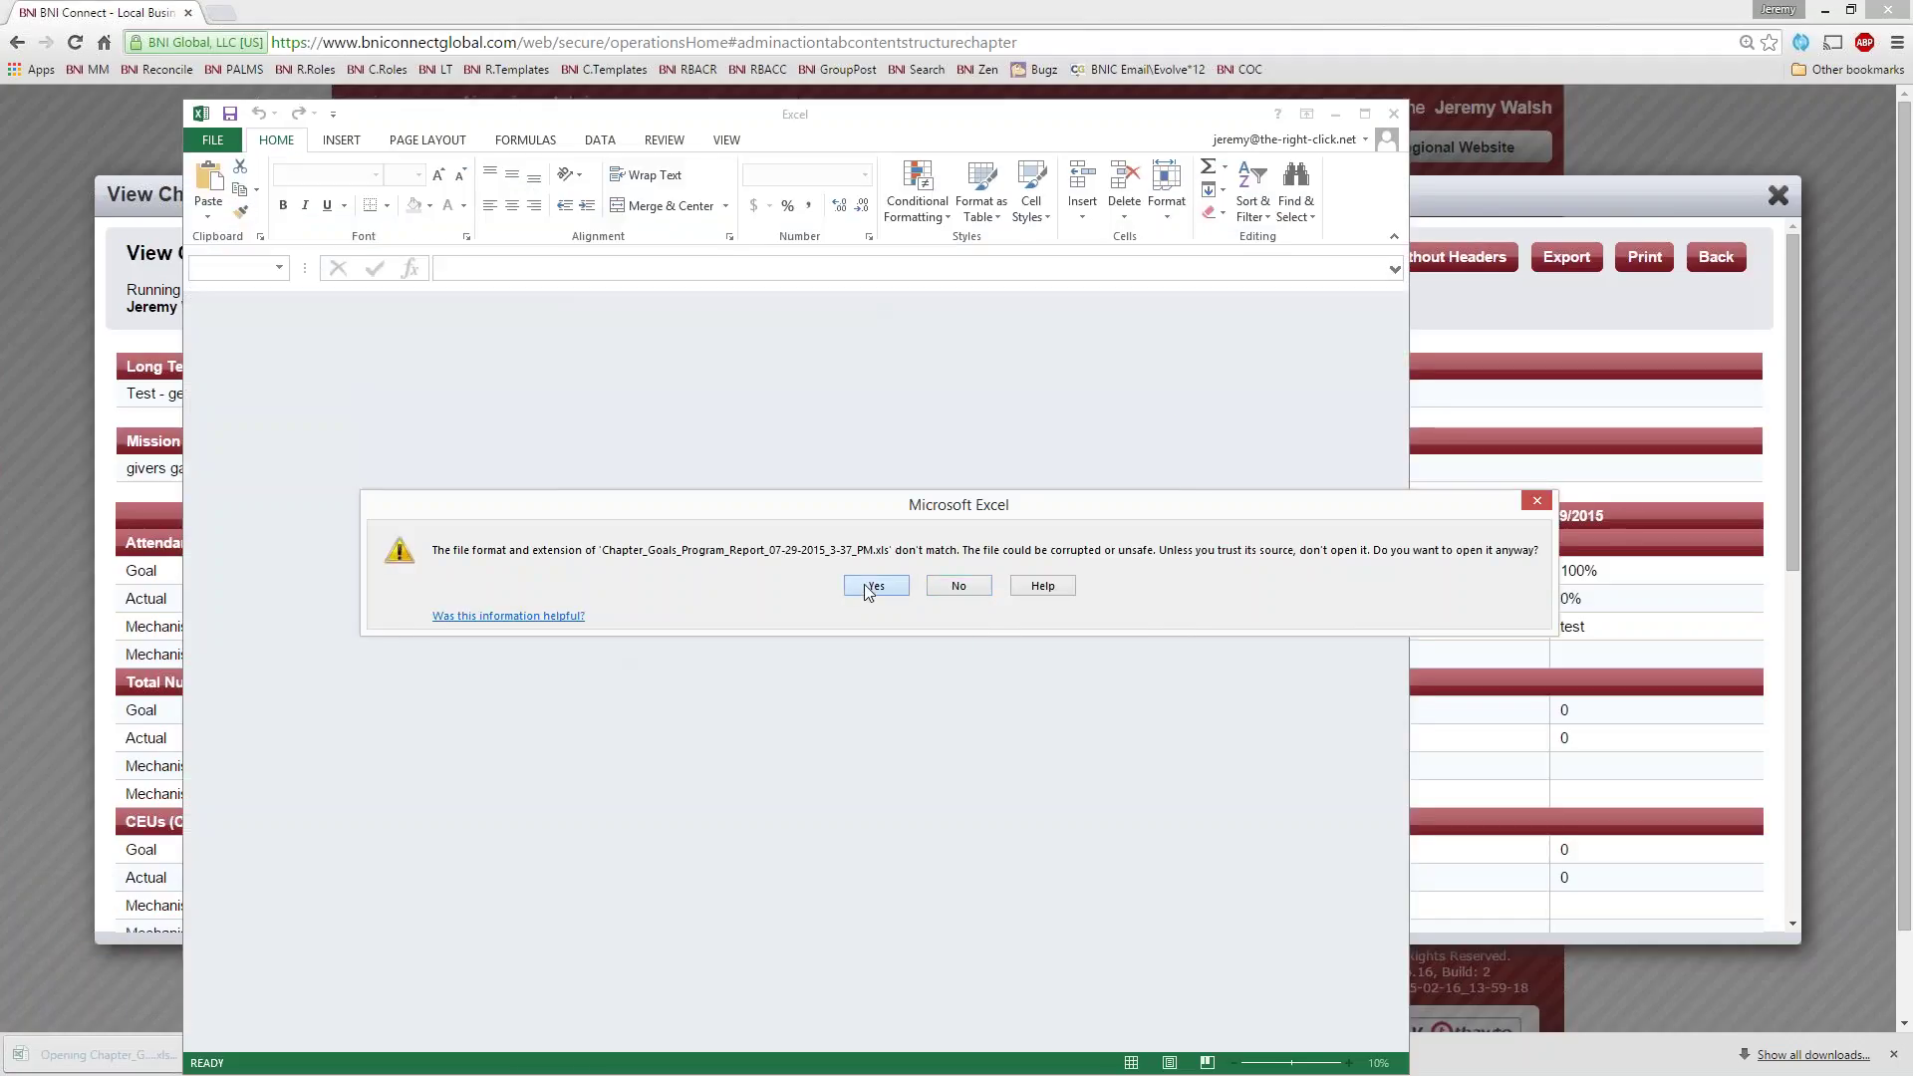
click(863, 586)
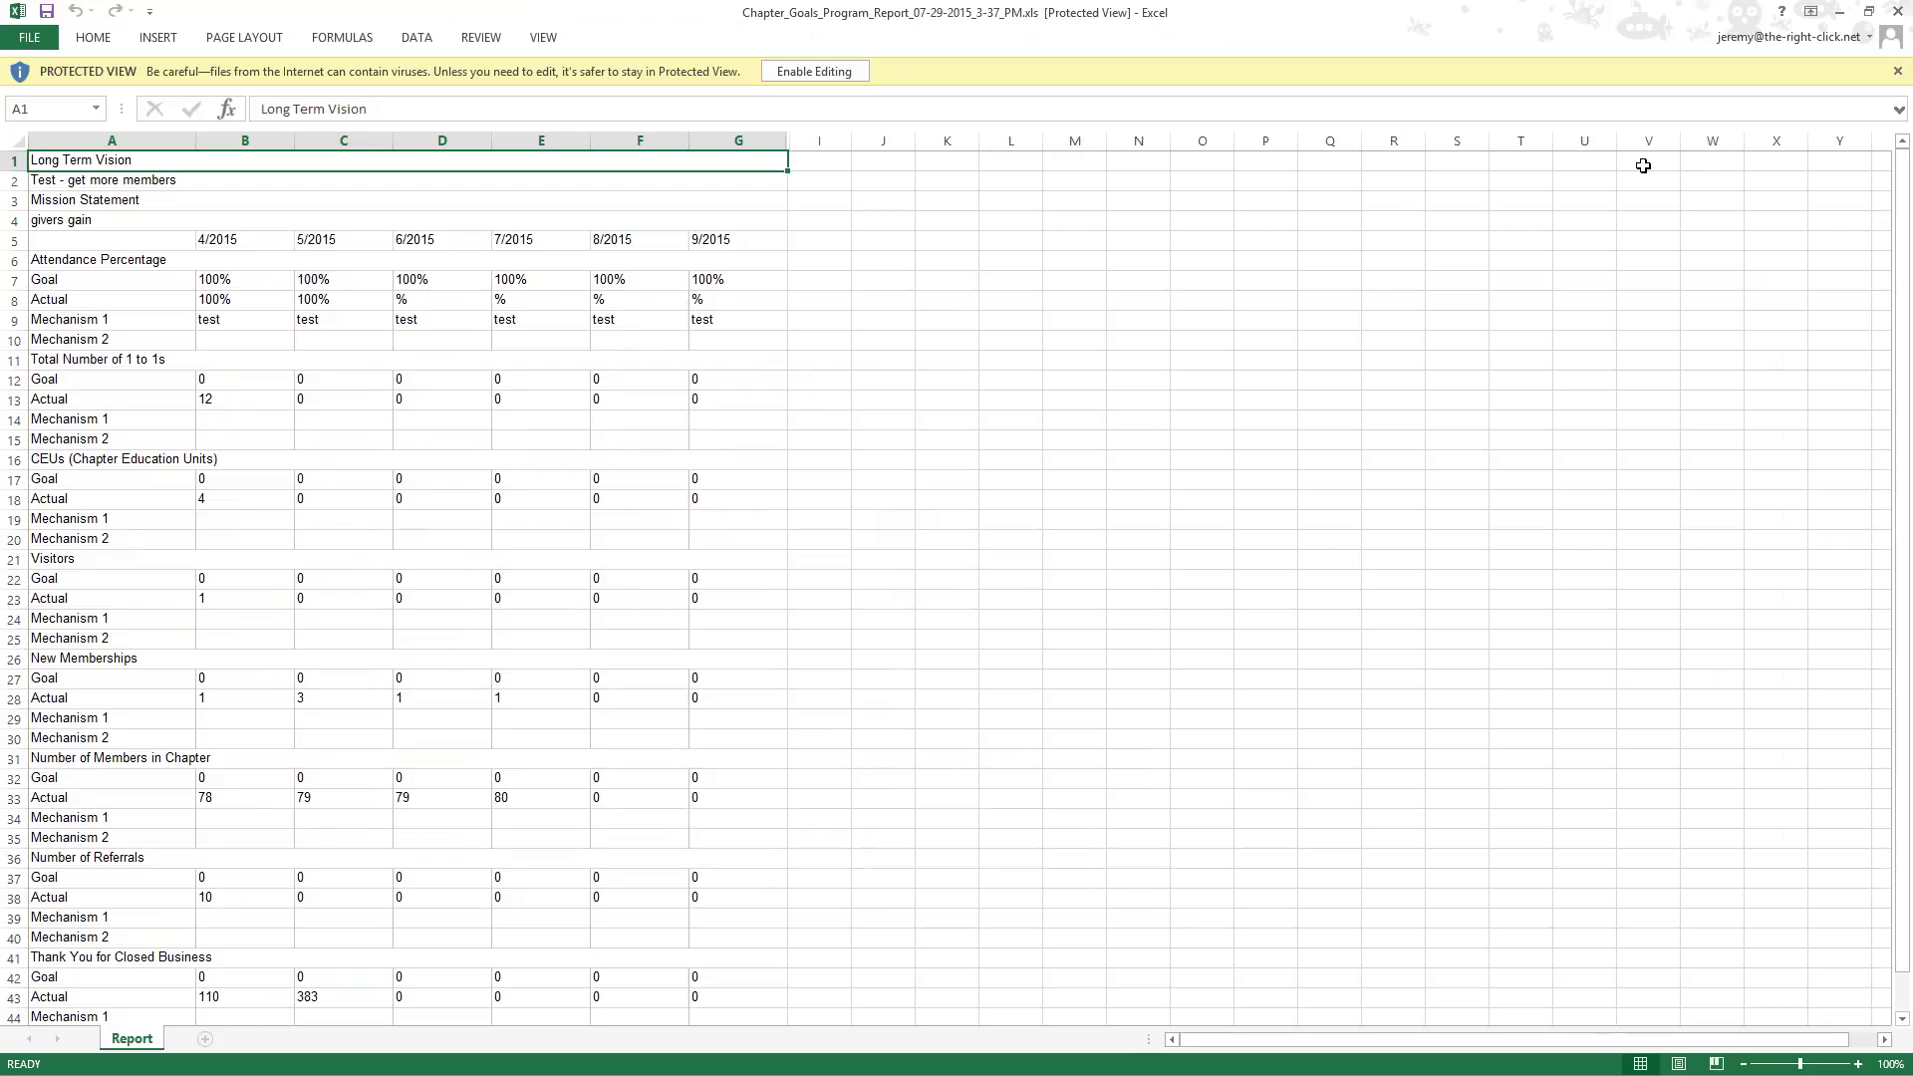
click(1898, 11)
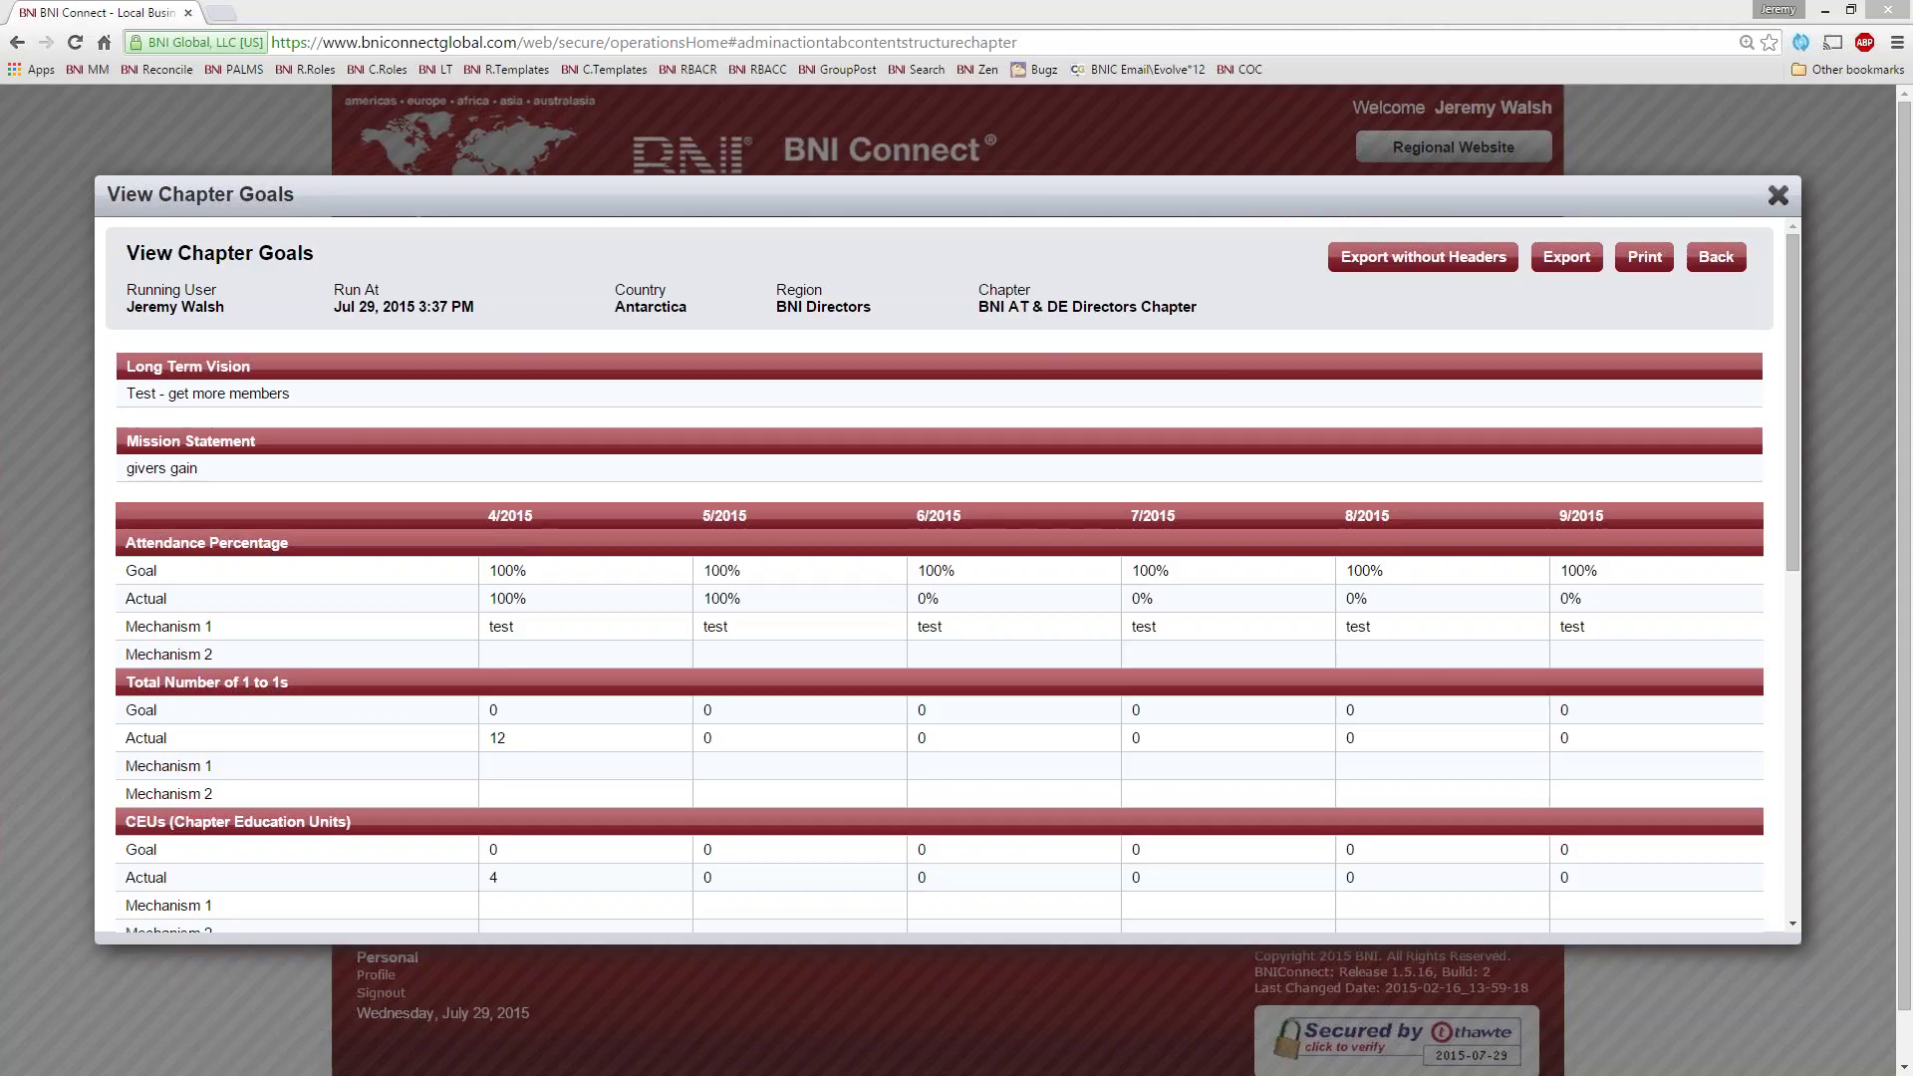
Review the goals, actuals and mechanisms from Attendance Percentage to Visitors in the chapter goals report
scroll(669, 654, down, 7)
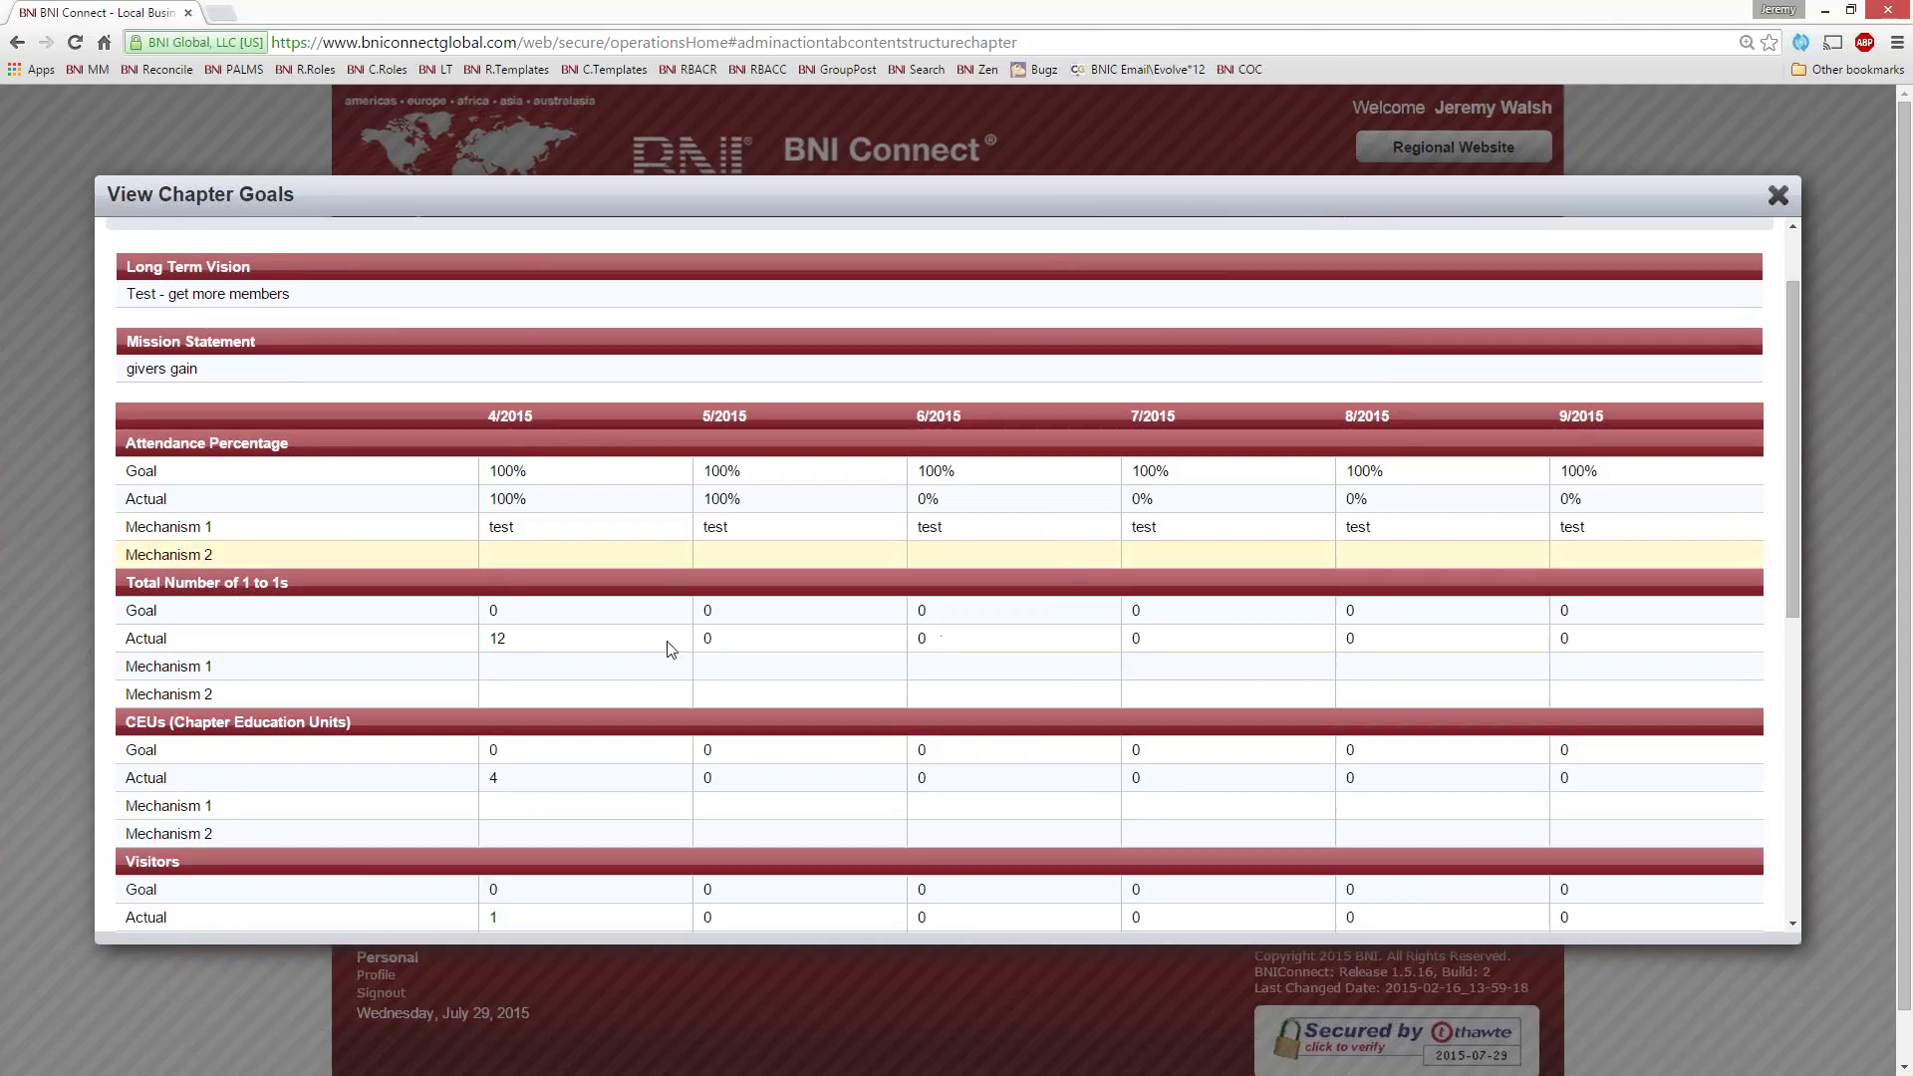
scroll(661, 629, up, 5)
scroll(651, 585, up, 1)
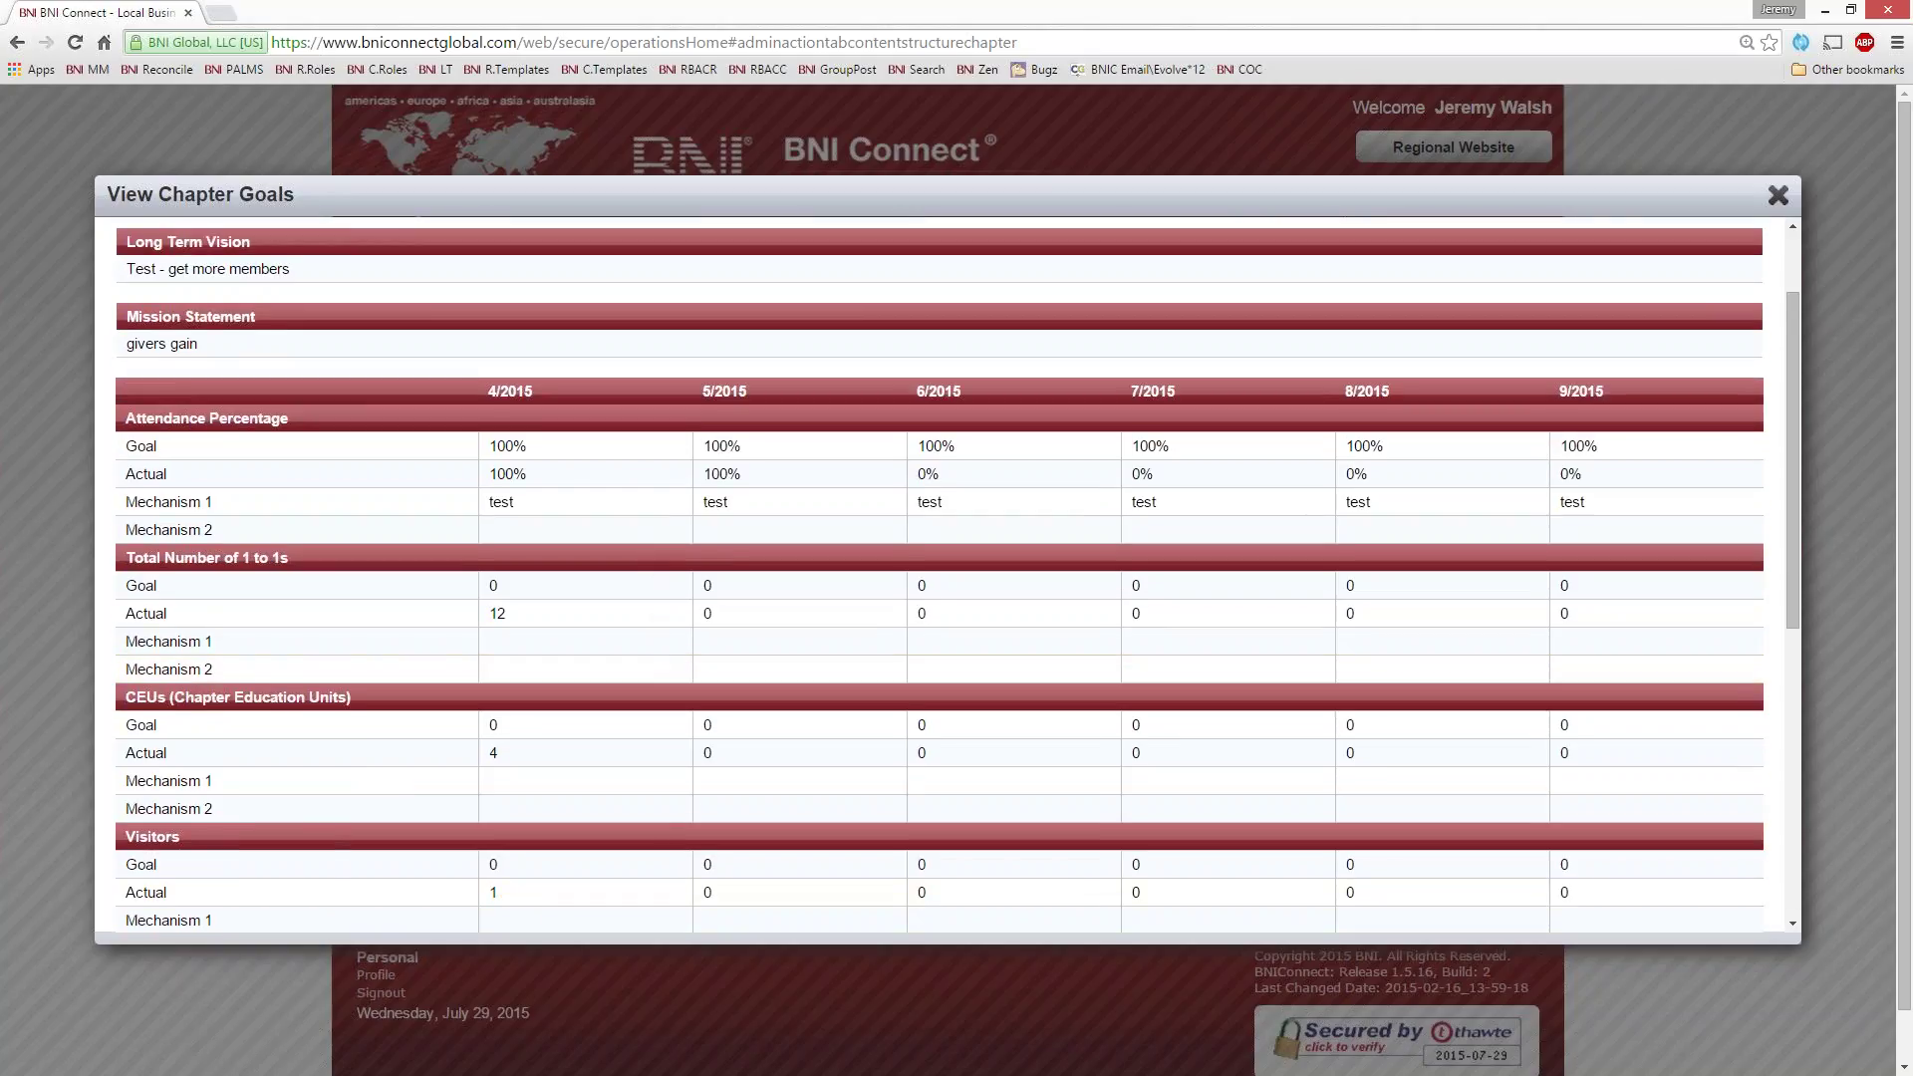